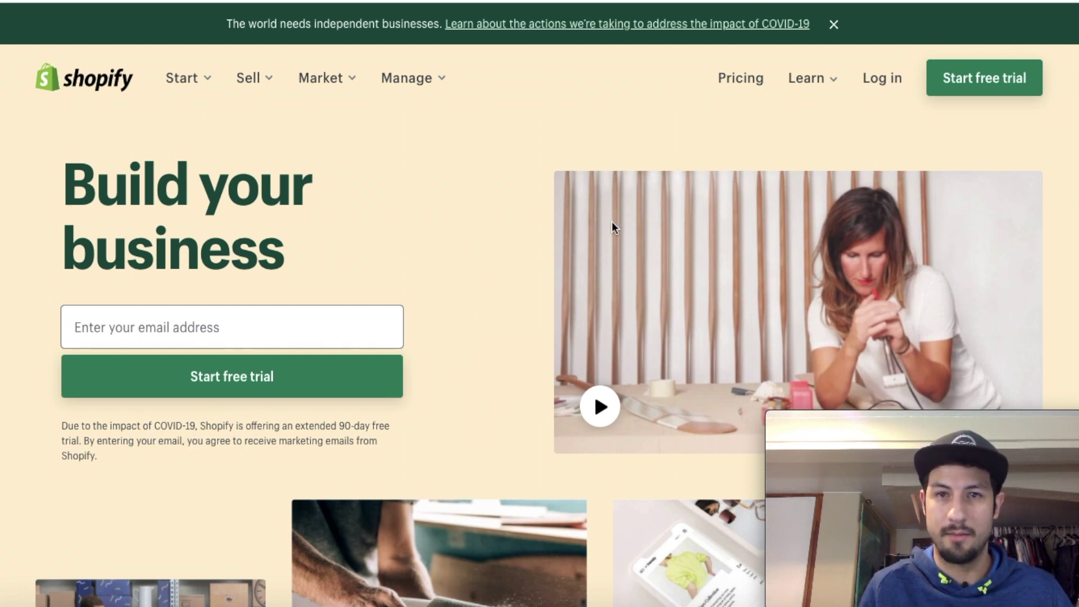
- Go to the Shopify login page from the Shopify homepage
click(883, 84)
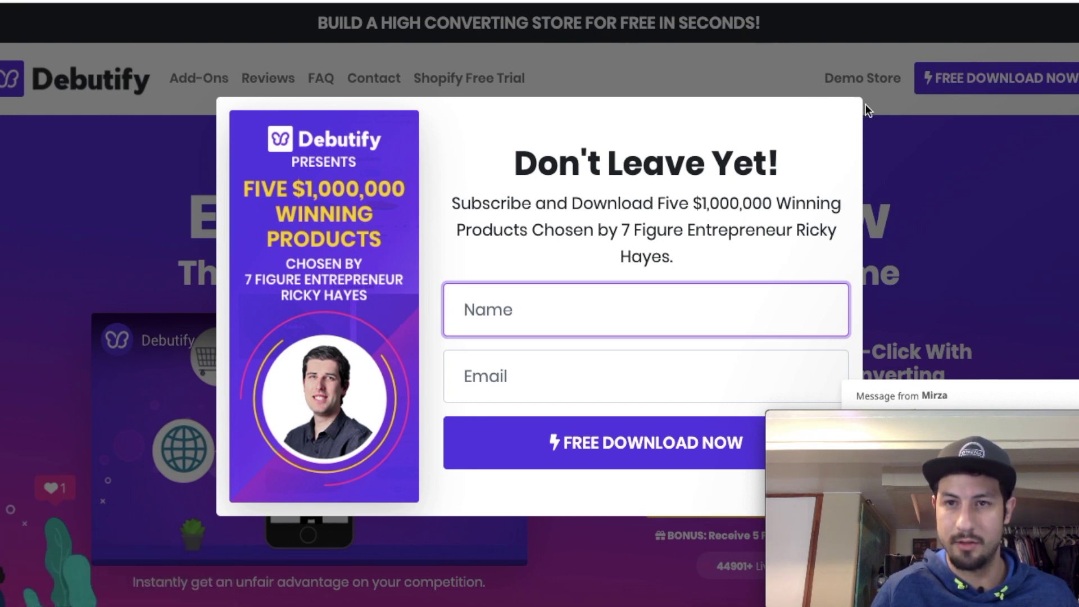
- Close the Don't Leave Yet subscribe popup on the Debutify site
click(905, 172)
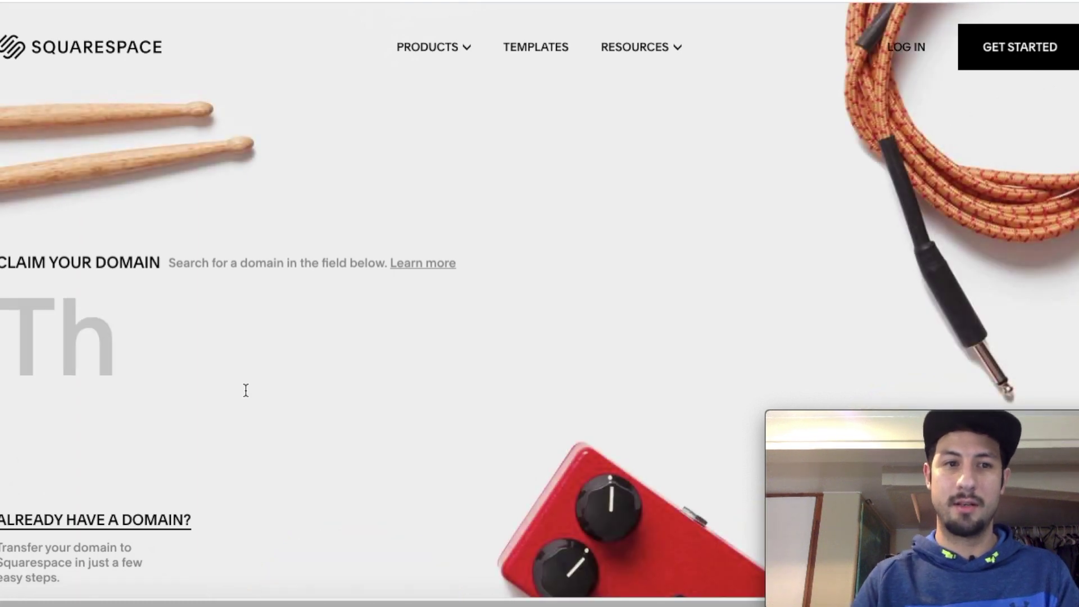
- Check 'haircurl' domain availability on Squarespace, then replace the term with AllFloral.net
click(246, 389)
text(hair)
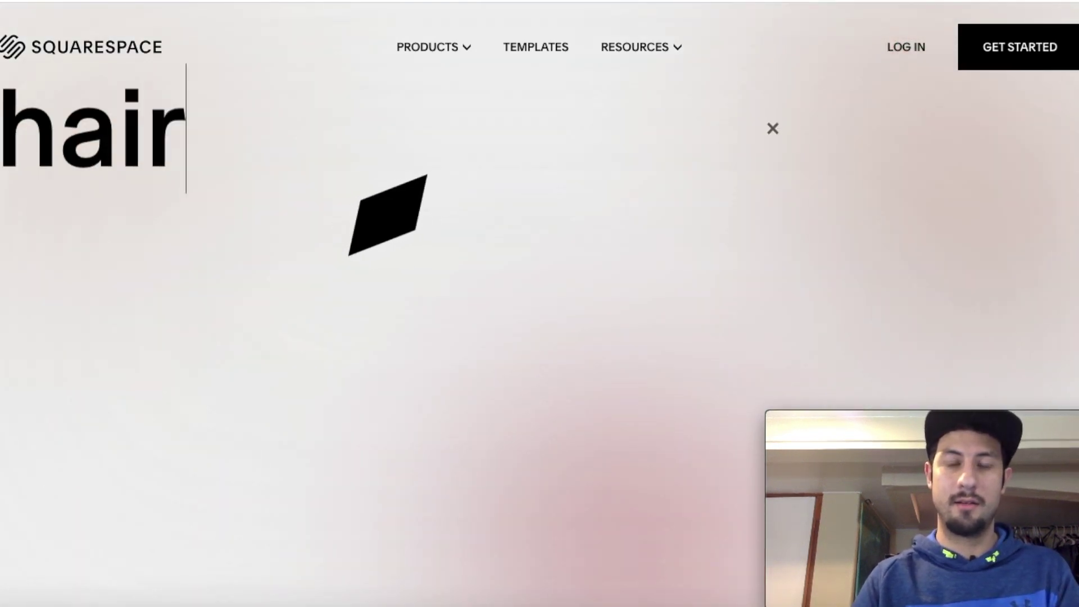
text(cur)
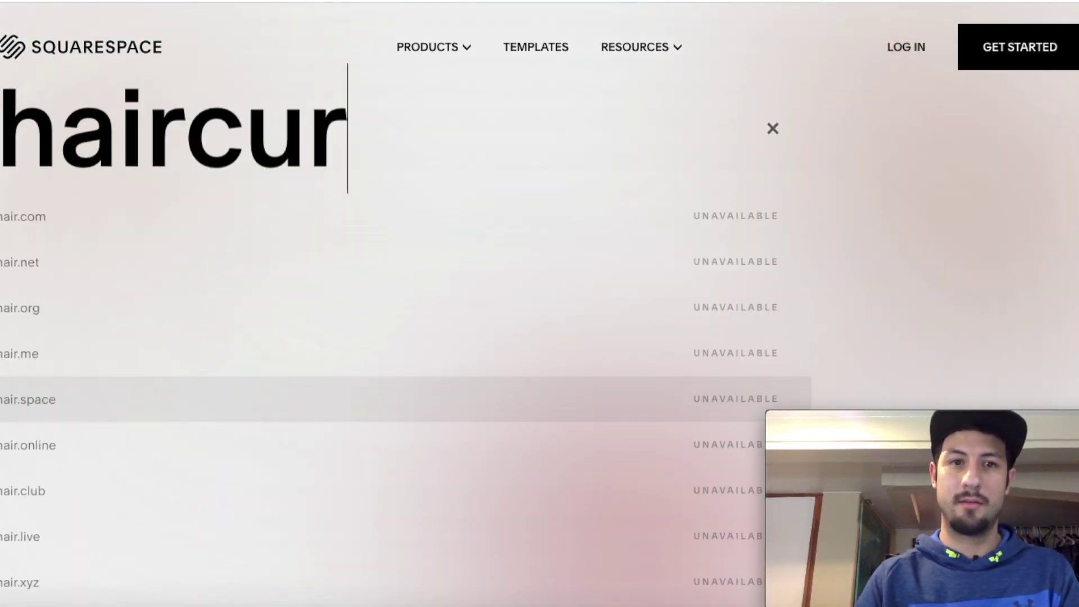
text(le)
key(BackSpace)
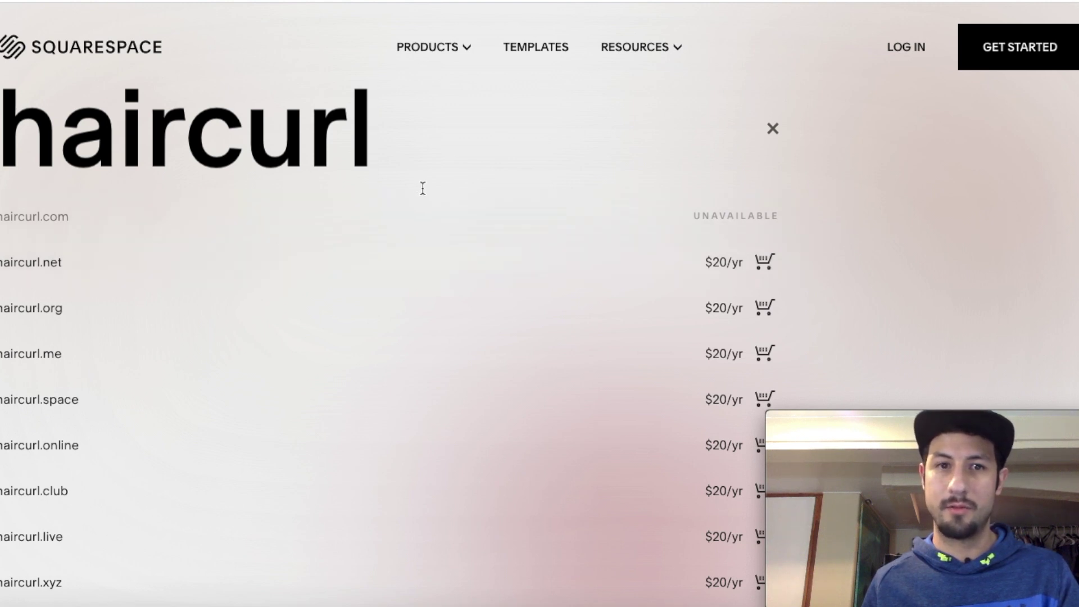
key(BackSpace)
key(BackSpace)
key(BackSpace)
key(BackSpace)
key(BackSpace)
key(BackSpace)
key(BackSpace)
key(BackSpace)
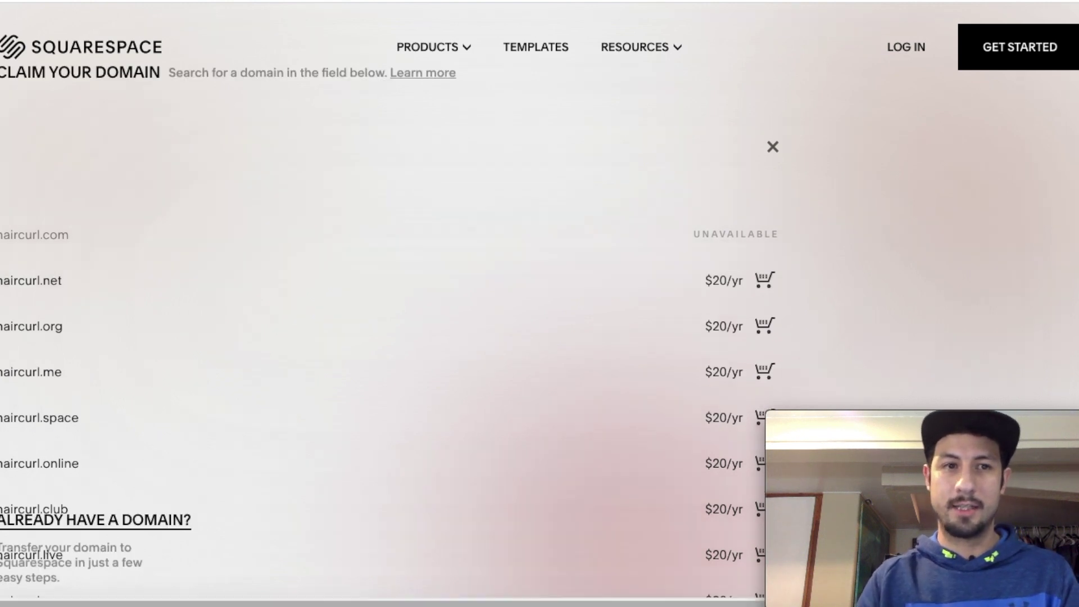
text(AllFloral.net)
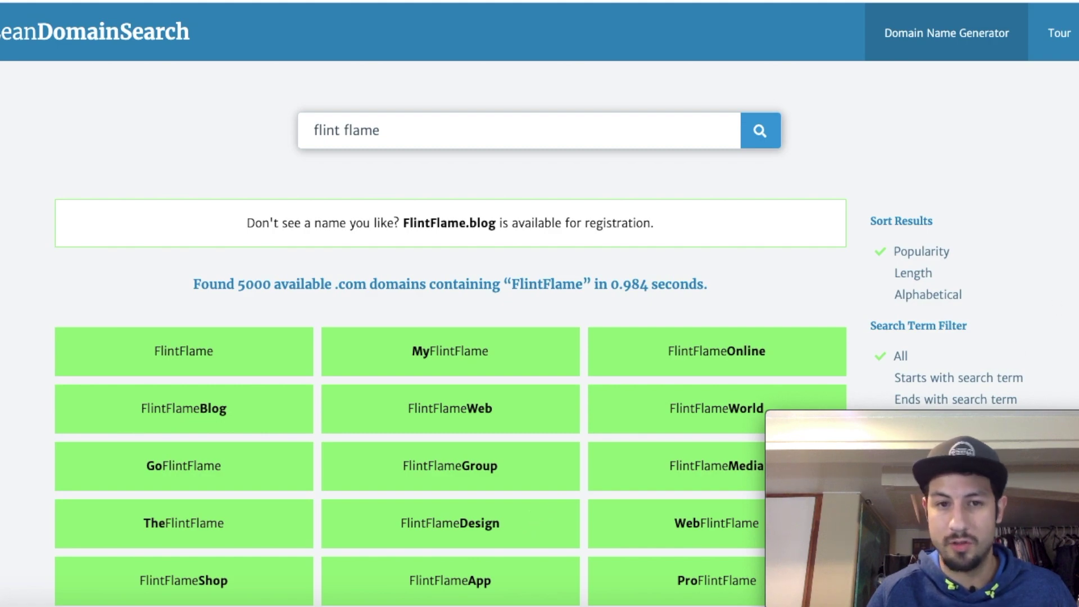
- Browse the FlintFlame domain suggestions, then erase the 'flint flame' search term
scroll(450, 303, down, 10)
scroll(450, 303, down, 20)
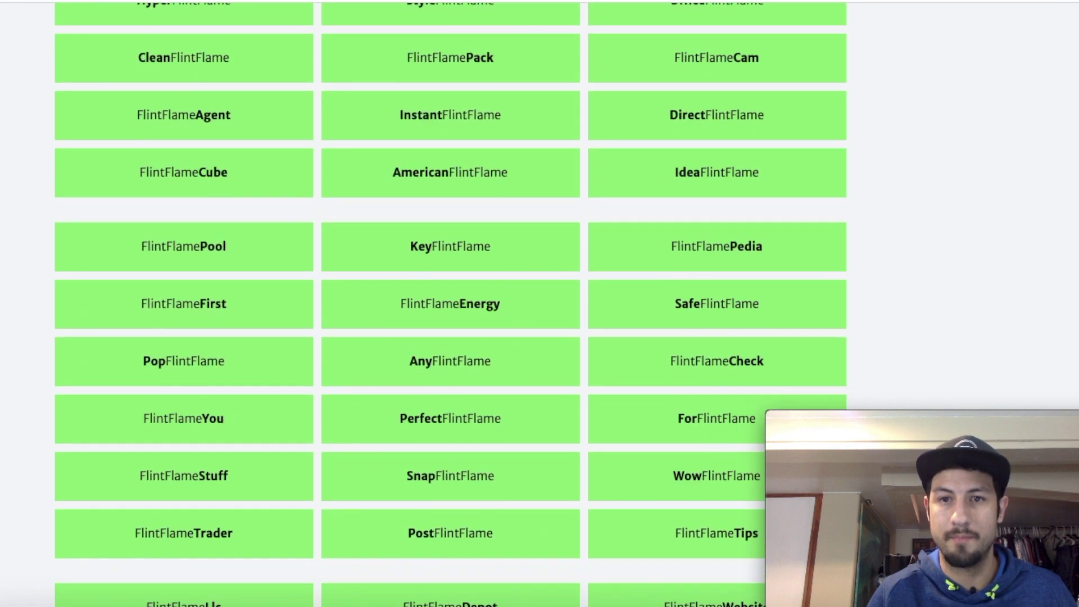
scroll(403, 81, up, 20)
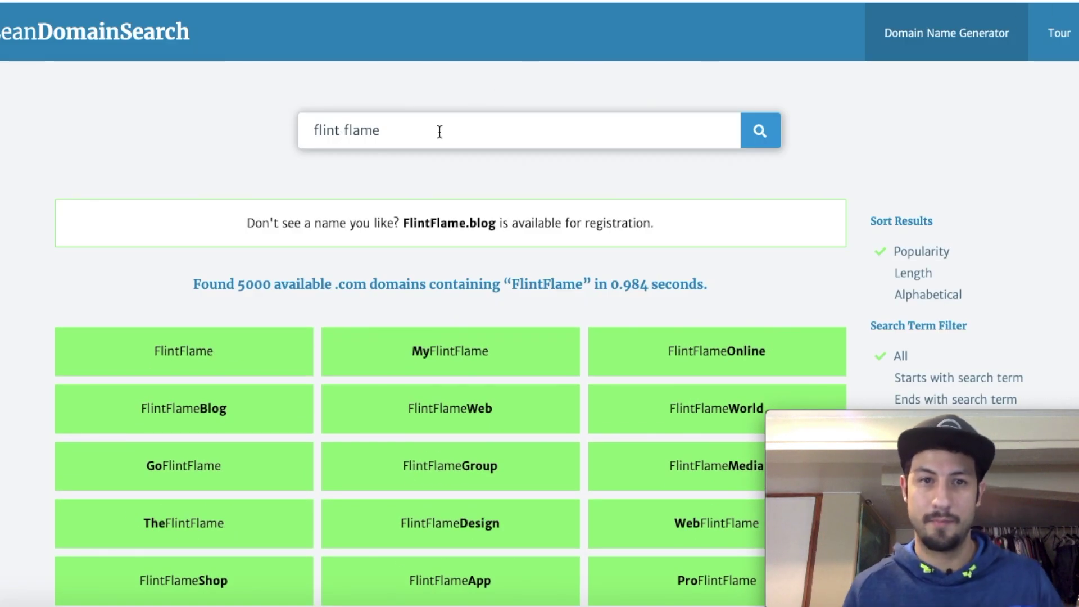
click(401, 137)
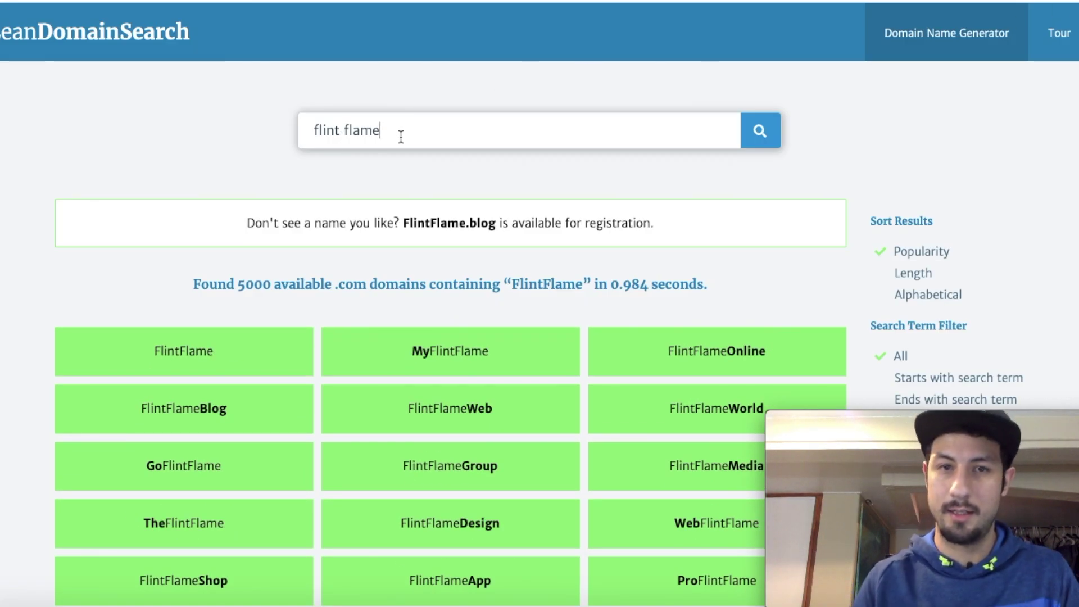
key(BackSpace)
key(BackSpace)
key(BackSpace)
key(BackSpace)
key(BackSpace)
key(BackSpace)
key(BackSpace)
key(BackSpace)
key(BackSpace)
key(BackSpace)
key(BackSpace)
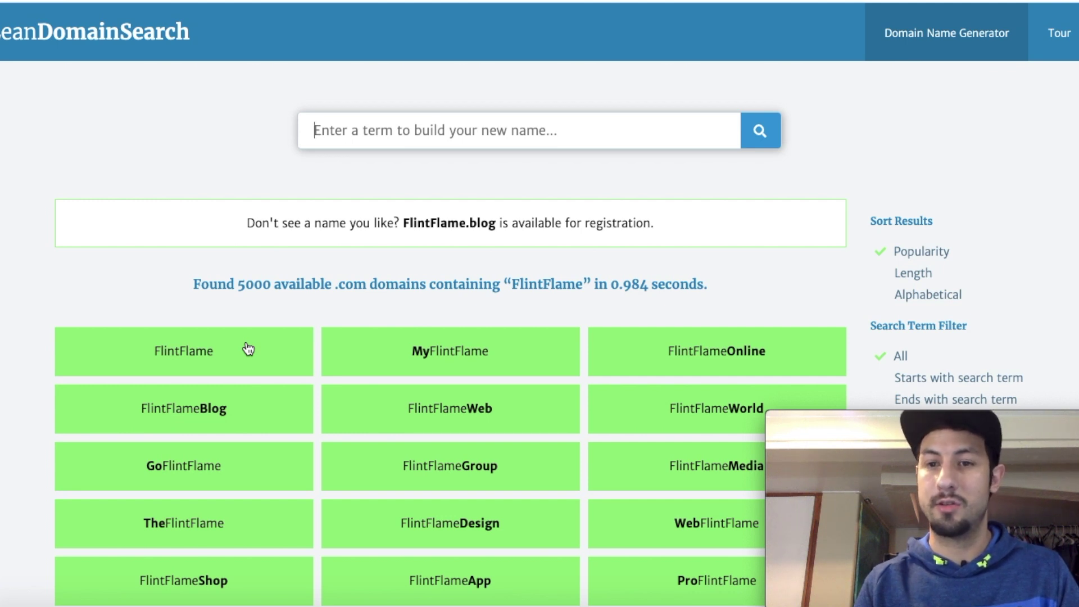
- Search 'dog', review the 1347 available .com domains, then clear the term
text(do)
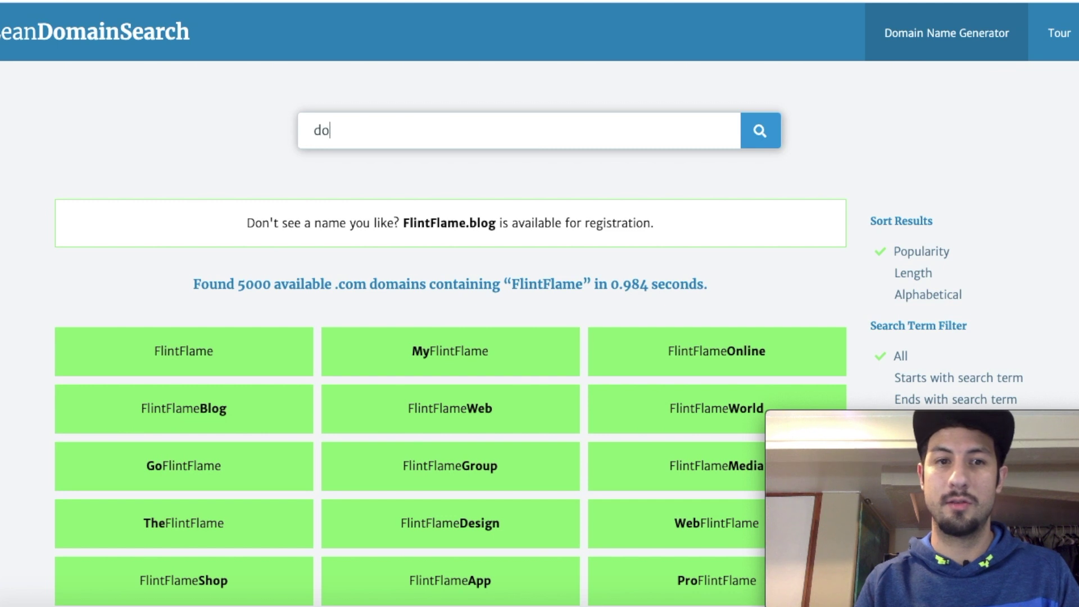
text(g)
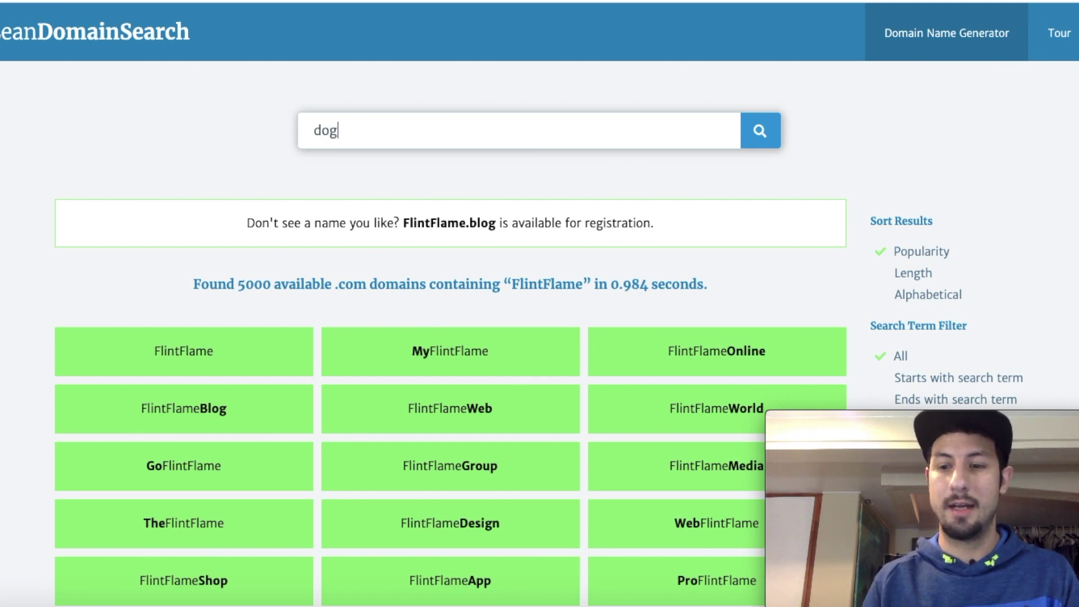
key(Return)
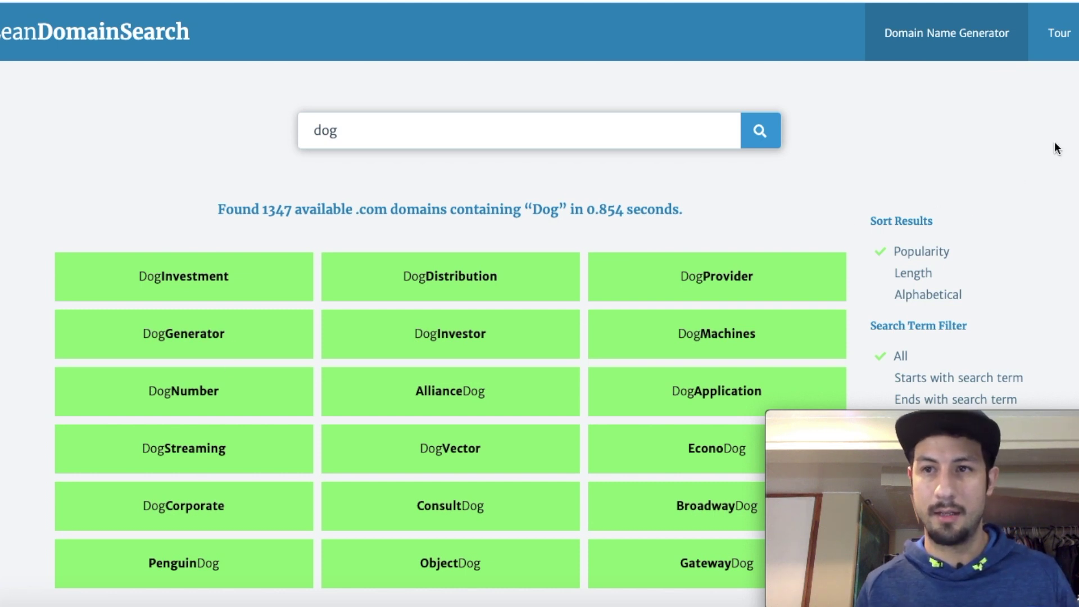
scroll(653, 188, down, 5)
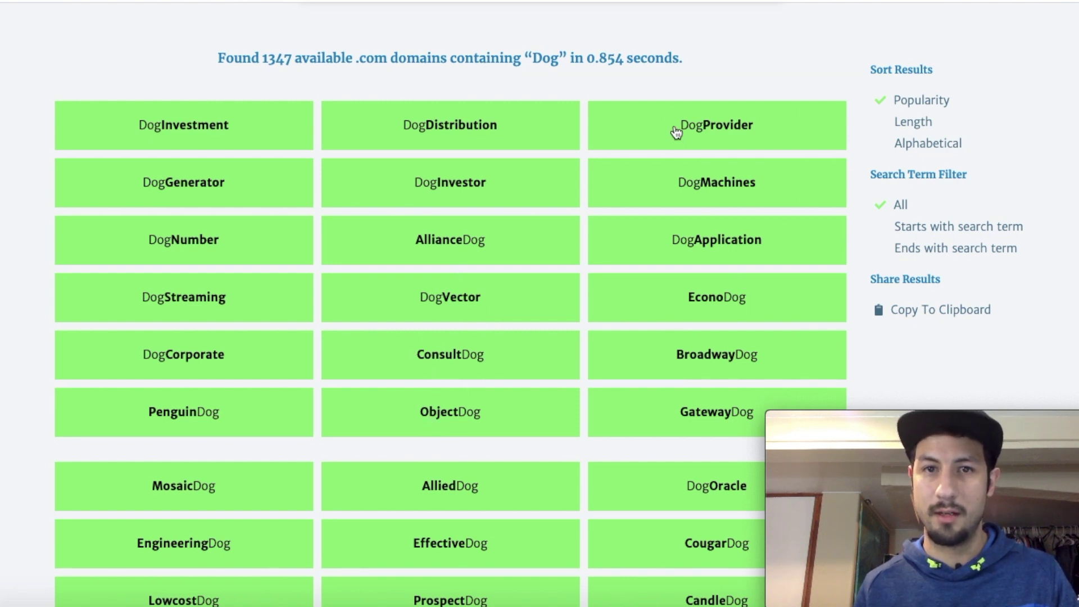
scroll(1060, 59, up, 3)
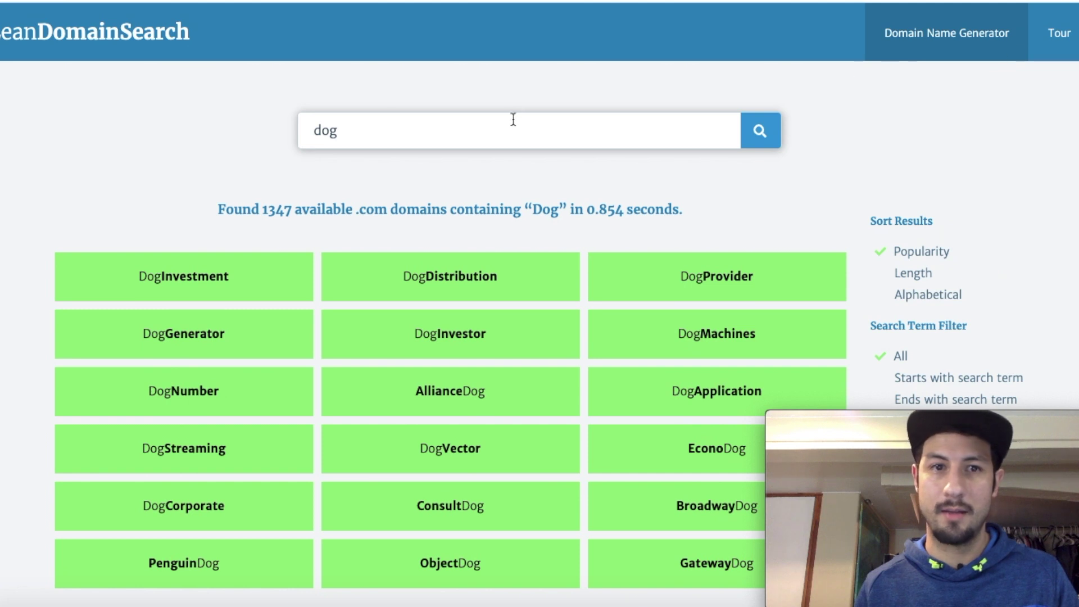
click(368, 130)
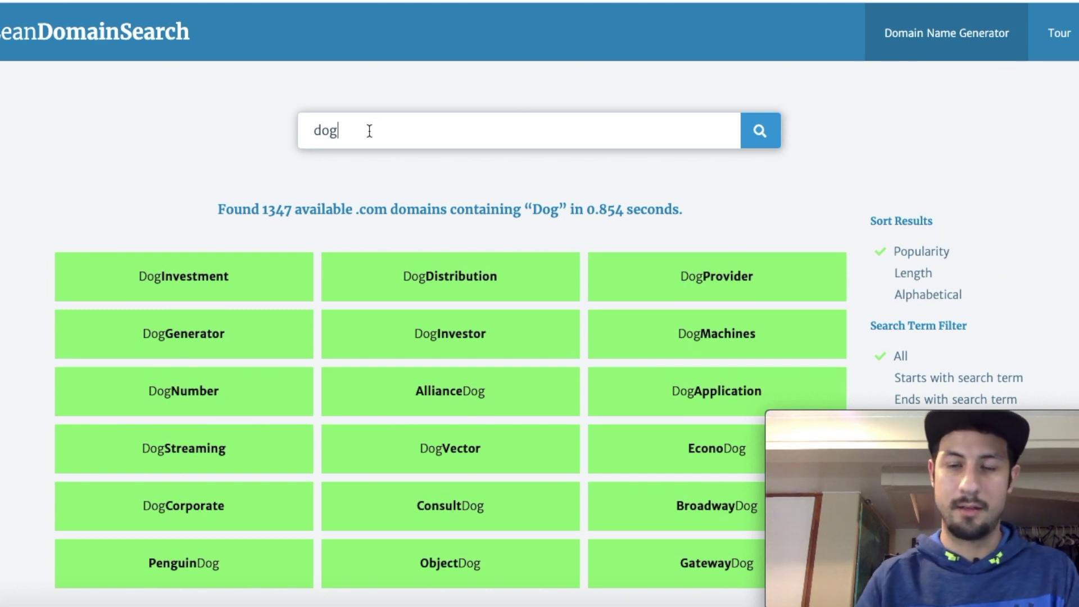
key(BackSpace)
key(BackSpace)
key(BackSpace)
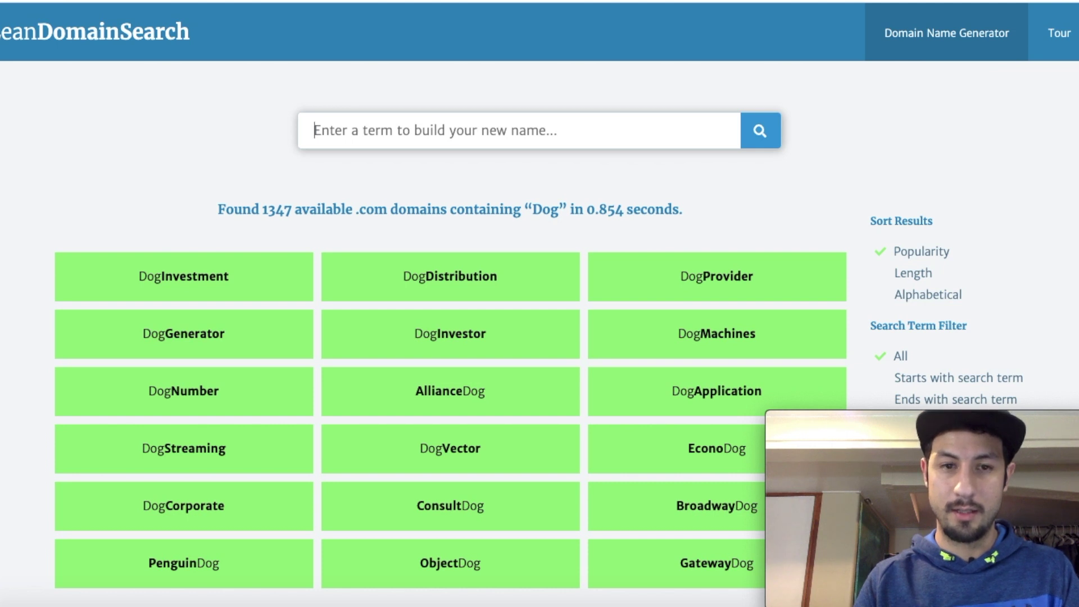
- Enter 'cat' in the search box, then switch to the TESS 'nike' results tab
text(cat)
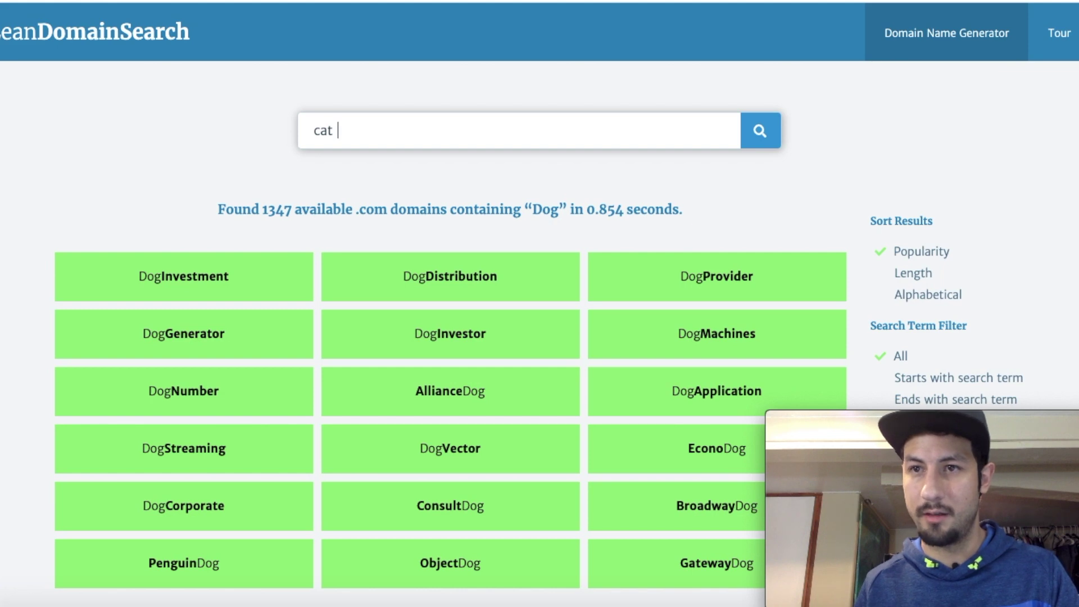
scroll(450, 304, down, 20)
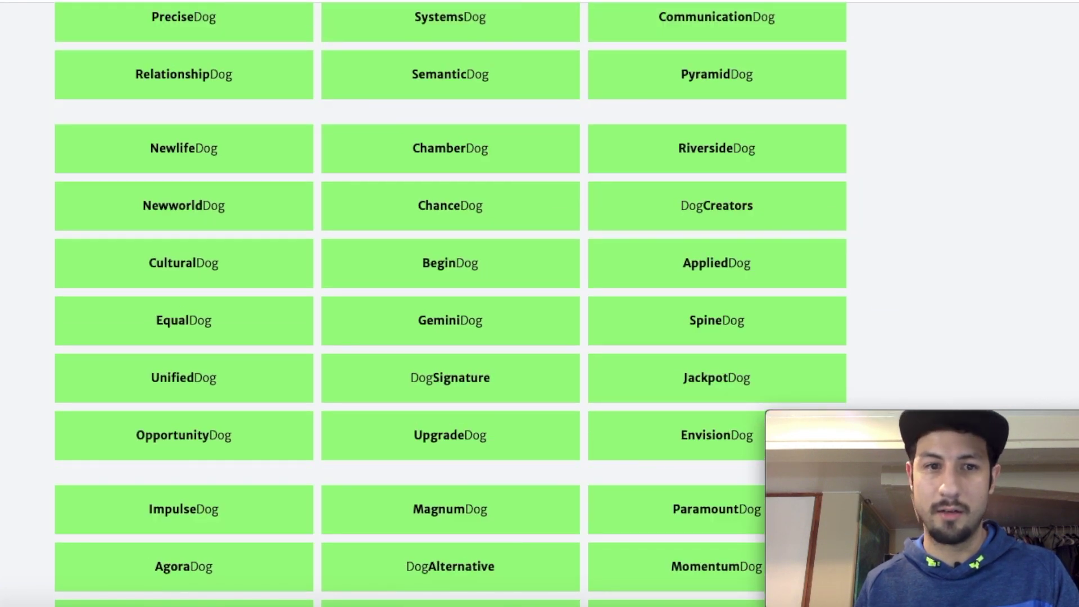
scroll(450, 303, up, 20)
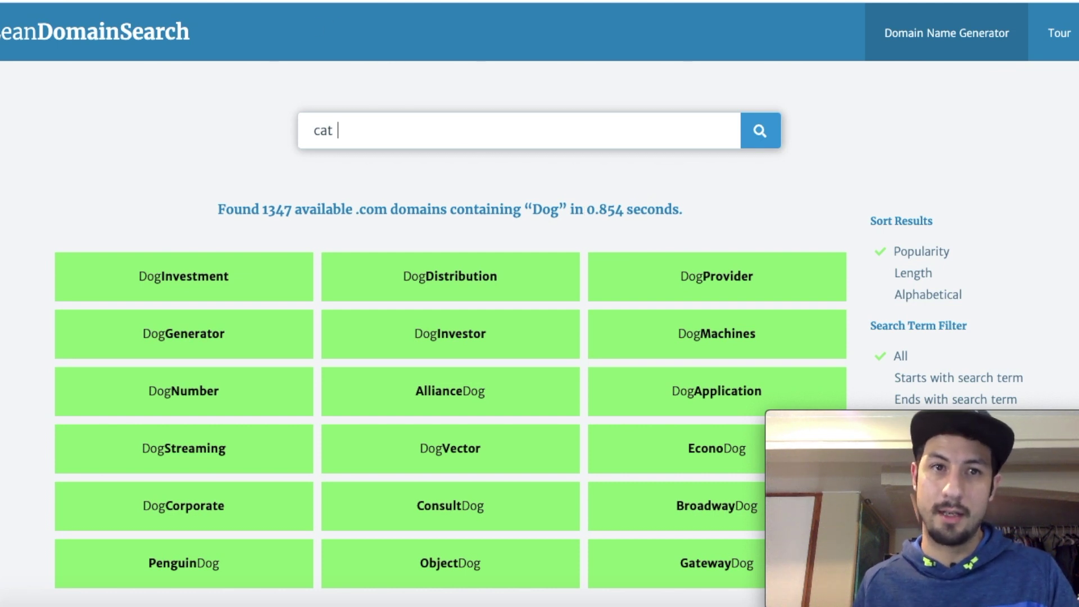
click(218, 5)
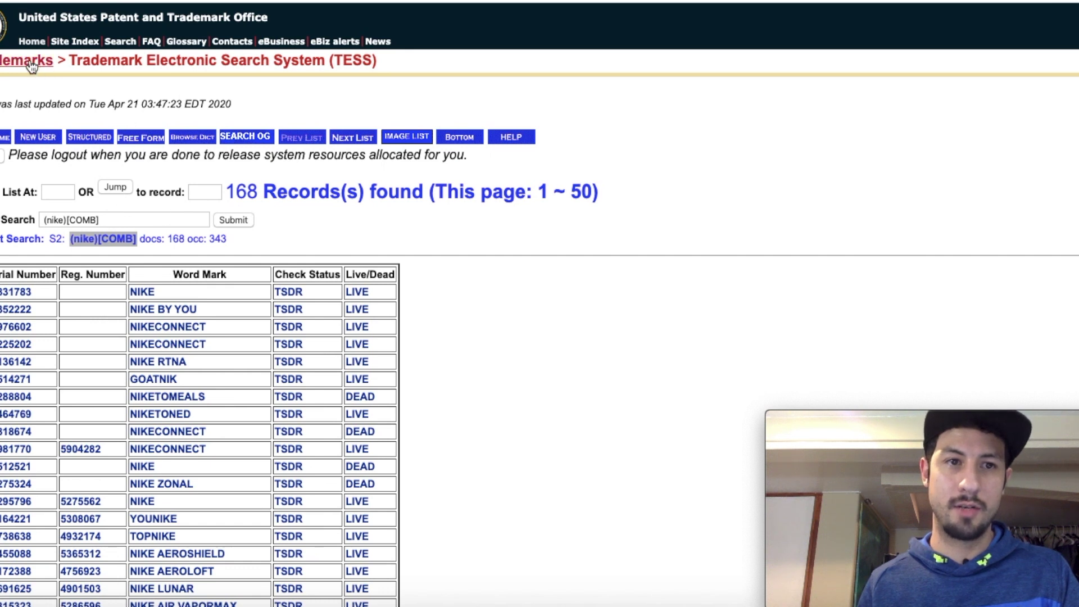
- Go from the USPTO home page via Searching trademarks to TESS Basic Word Mark Search
click(32, 43)
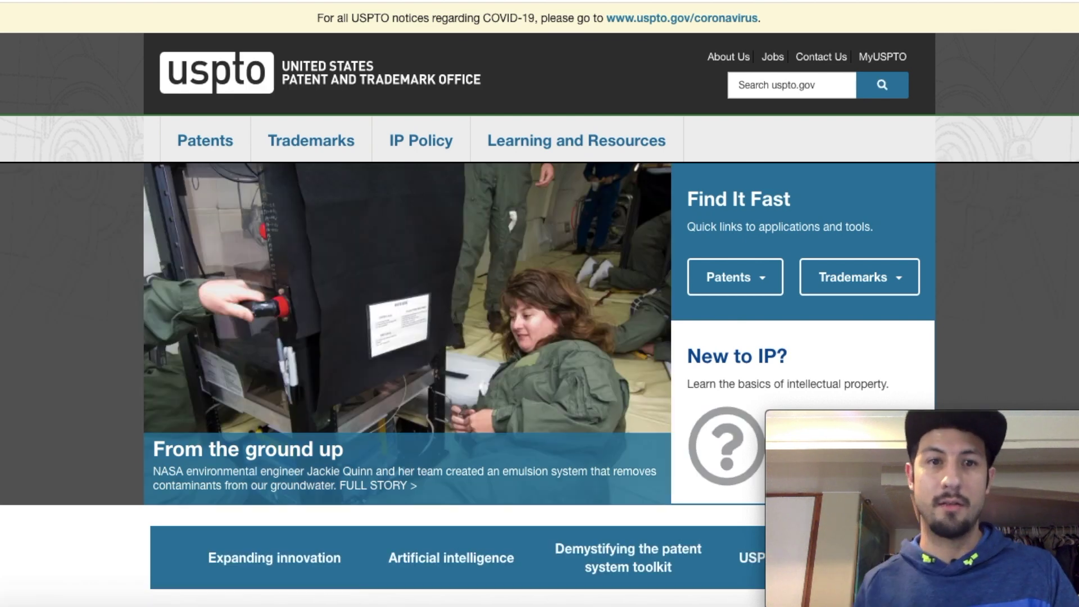
mouse_move(276, 144)
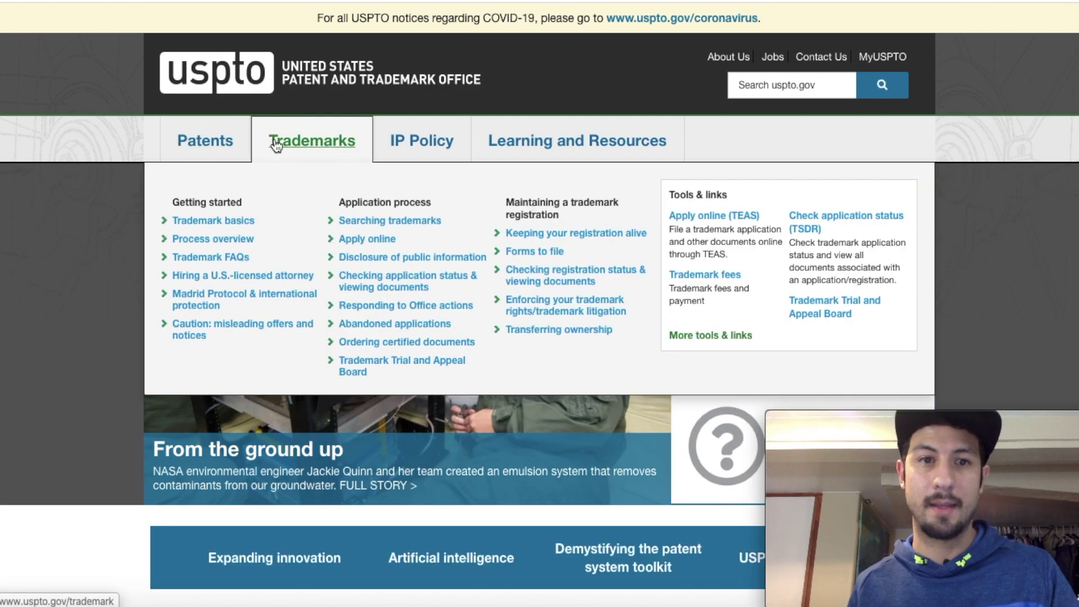
click(366, 222)
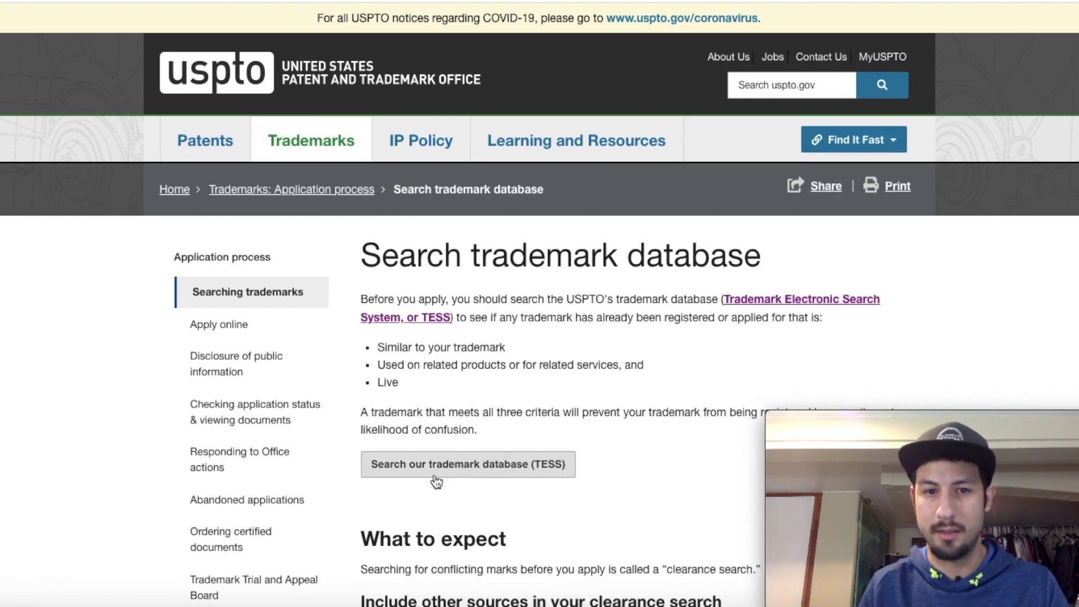
click(477, 470)
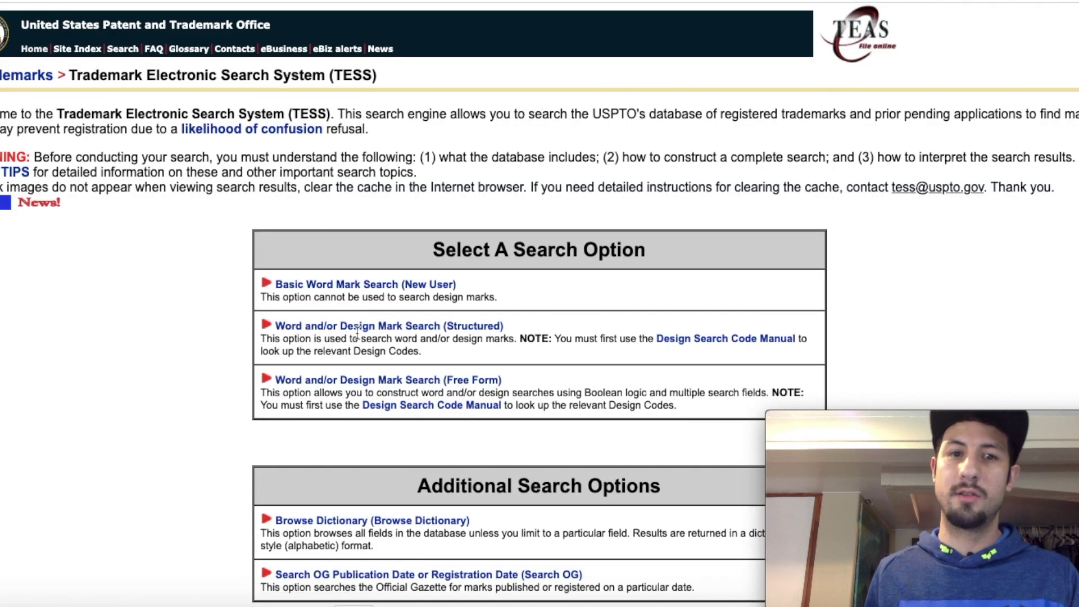
click(351, 284)
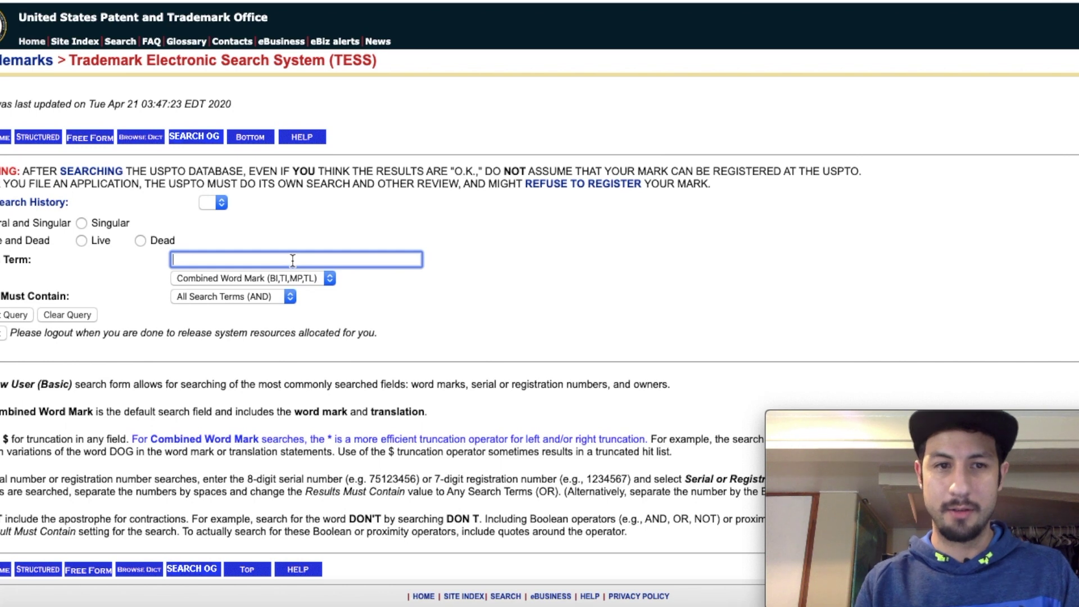
- Search TESS for the word mark 'nike' and scroll through the 168 records
text(ni)
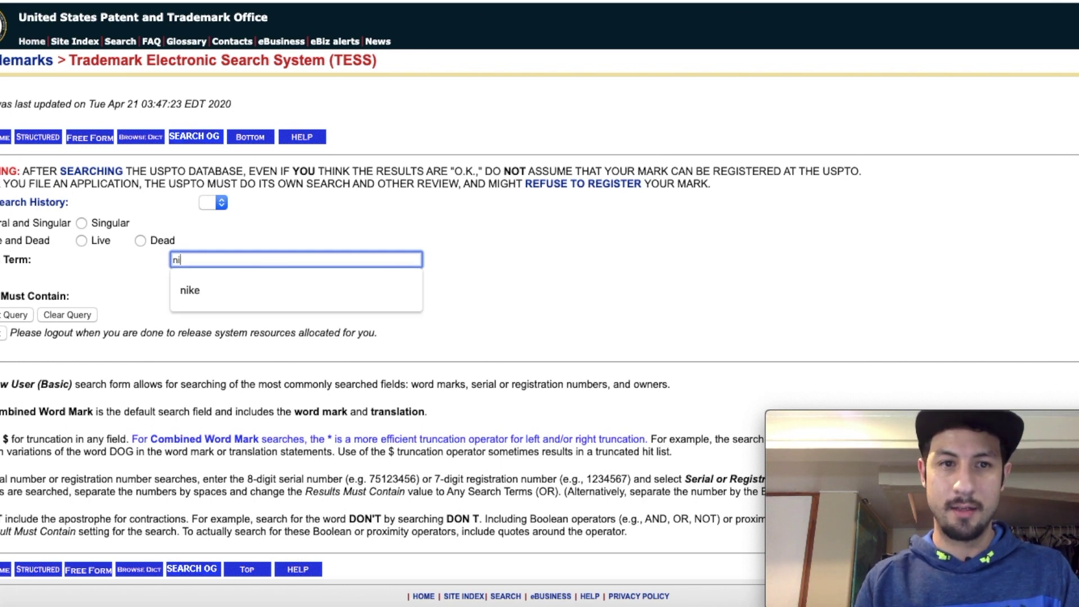
text(ke)
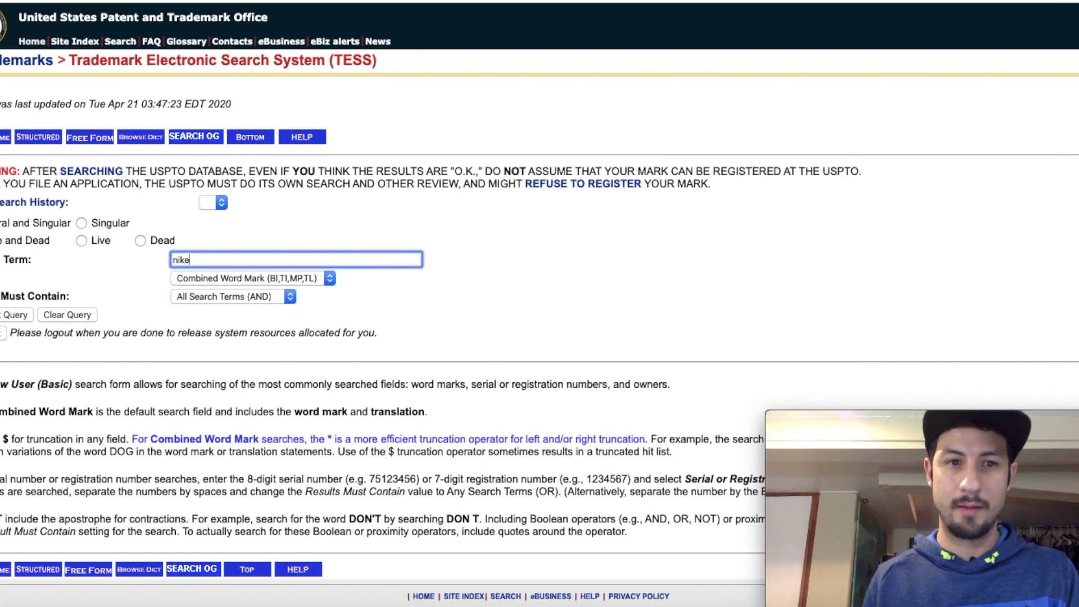
key(Return)
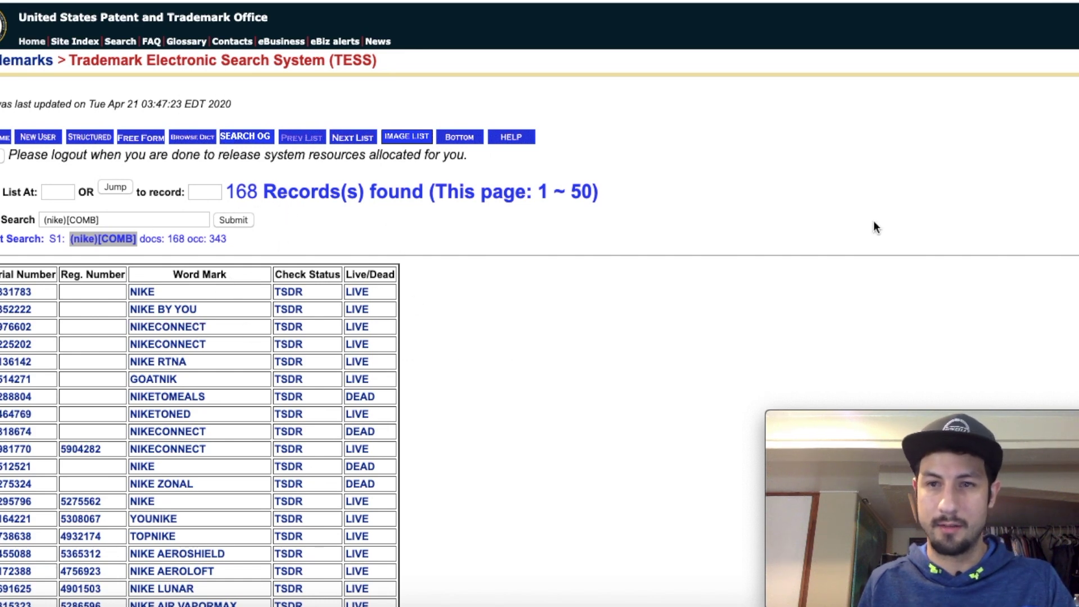
scroll(417, 54, down, 8)
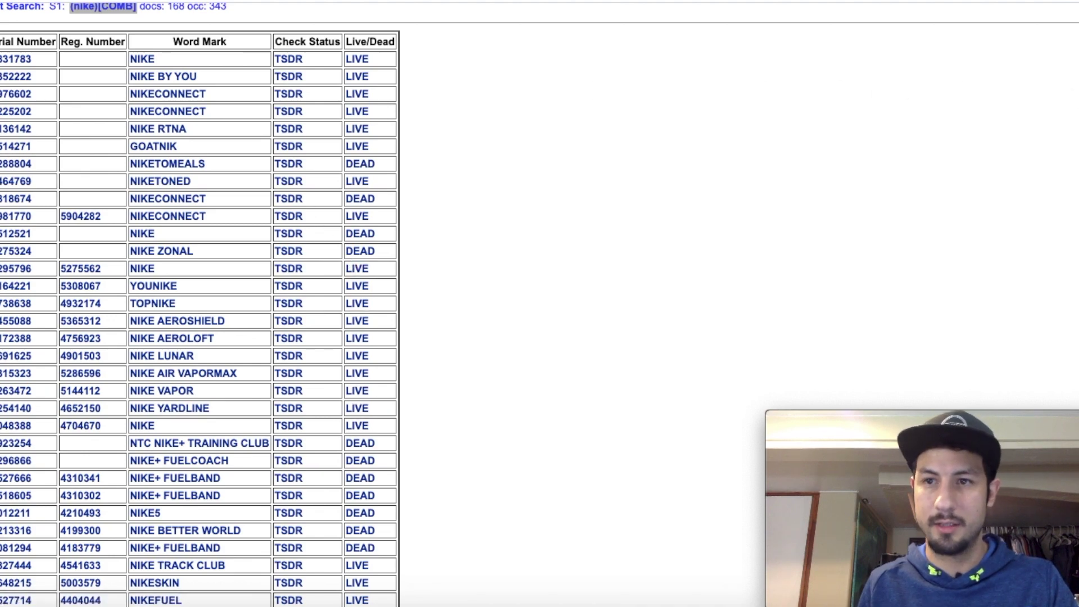
scroll(393, 303, down, 10)
scroll(394, 304, up, 15)
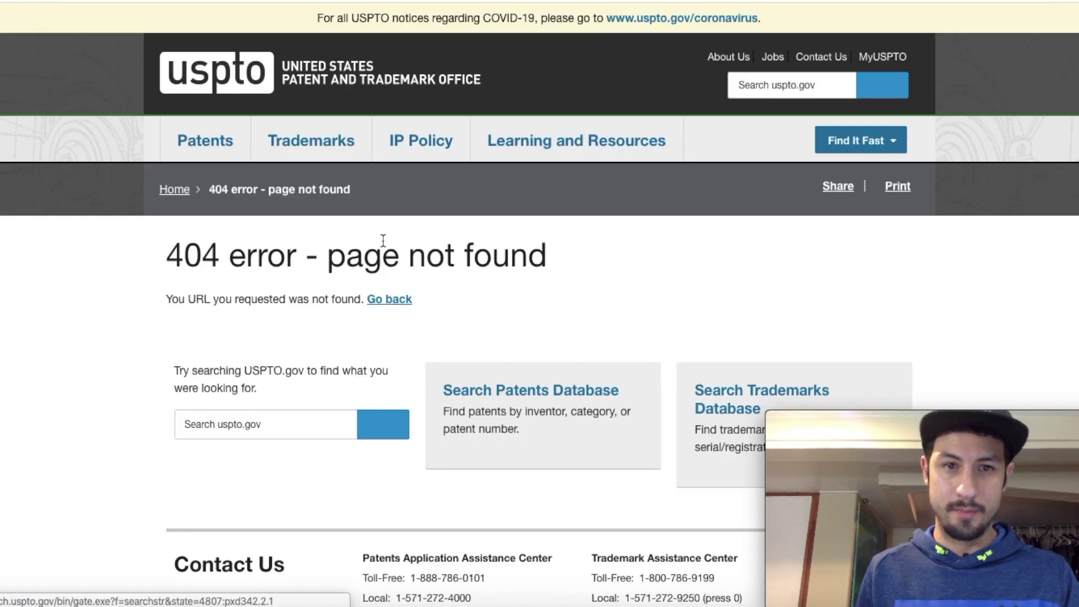
- Return to the TESS start page via Trademarks > Searching trademarks > Search our trademark database
mouse_move(295, 145)
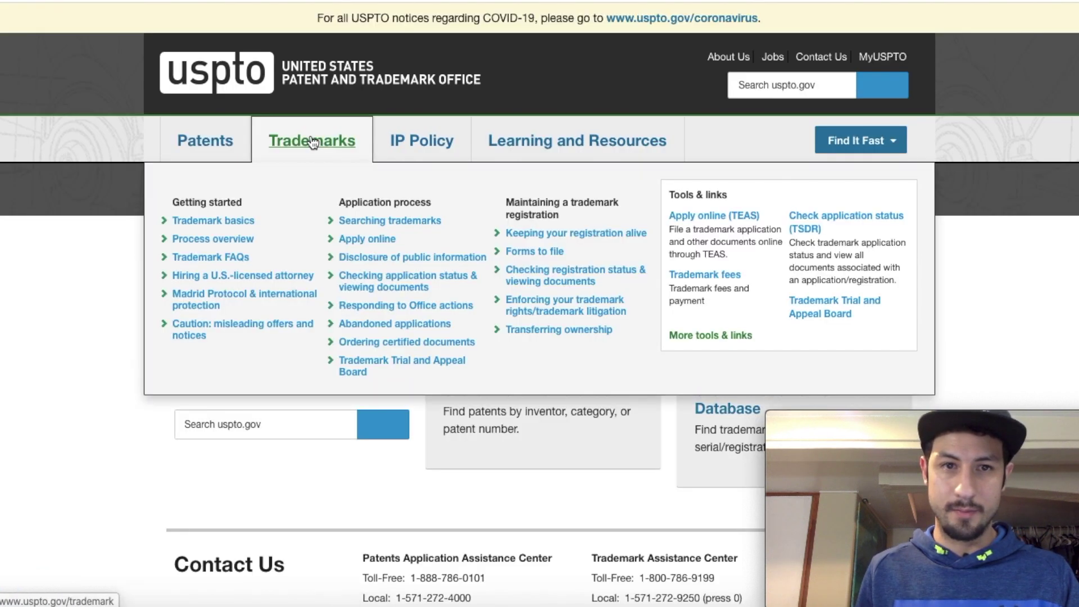
click(363, 171)
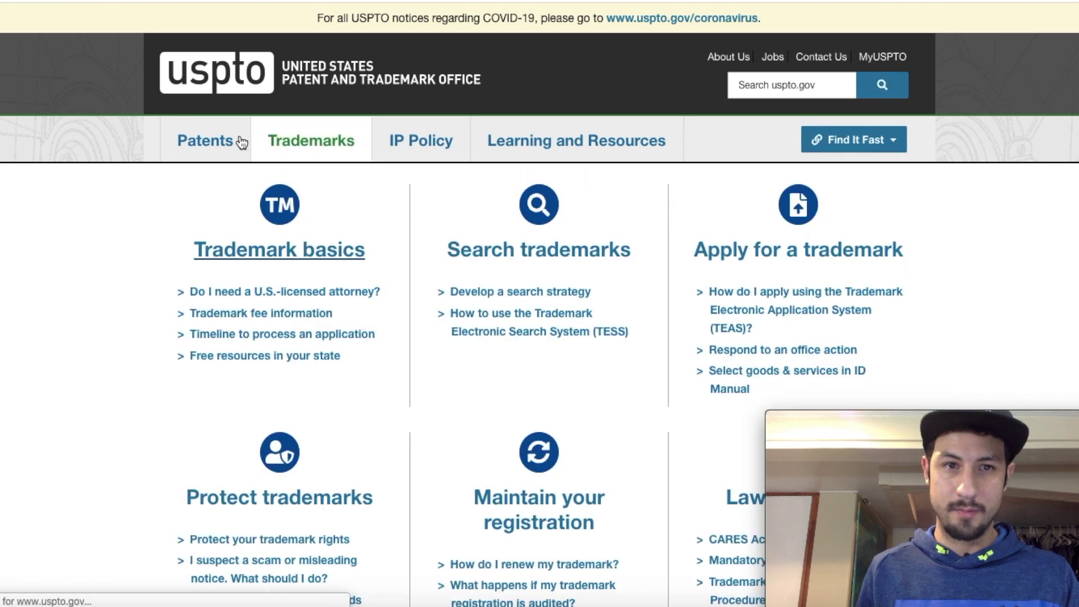
key(alt+Left)
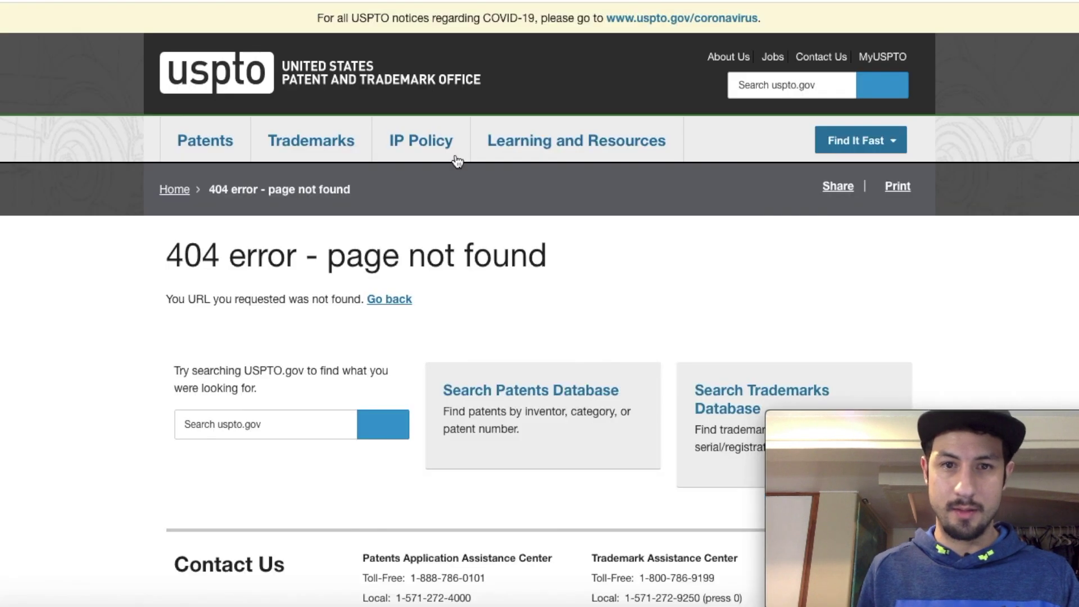
mouse_move(331, 140)
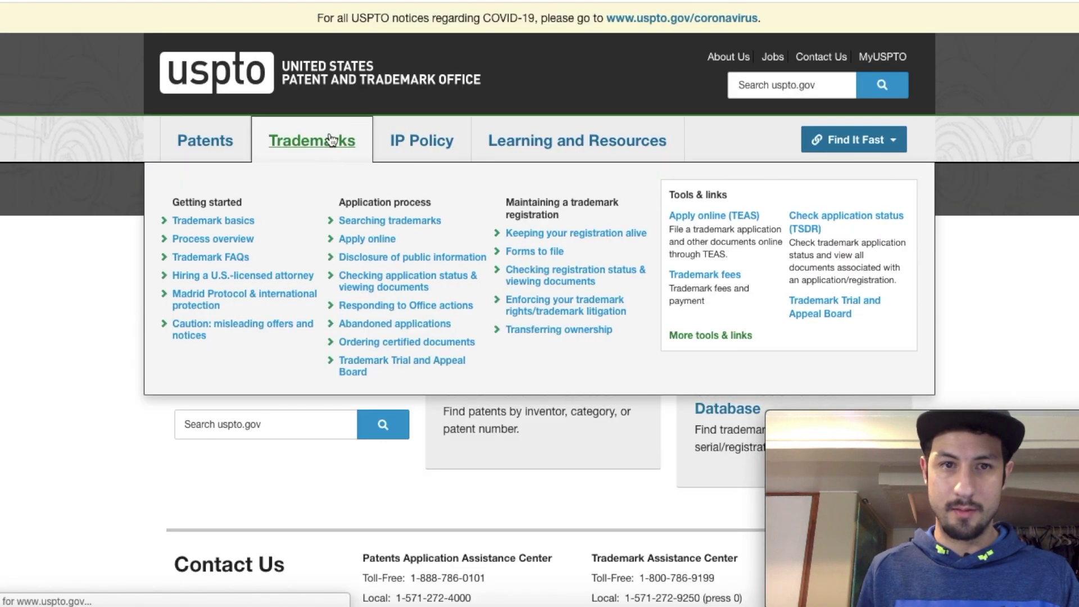
click(387, 223)
click(493, 467)
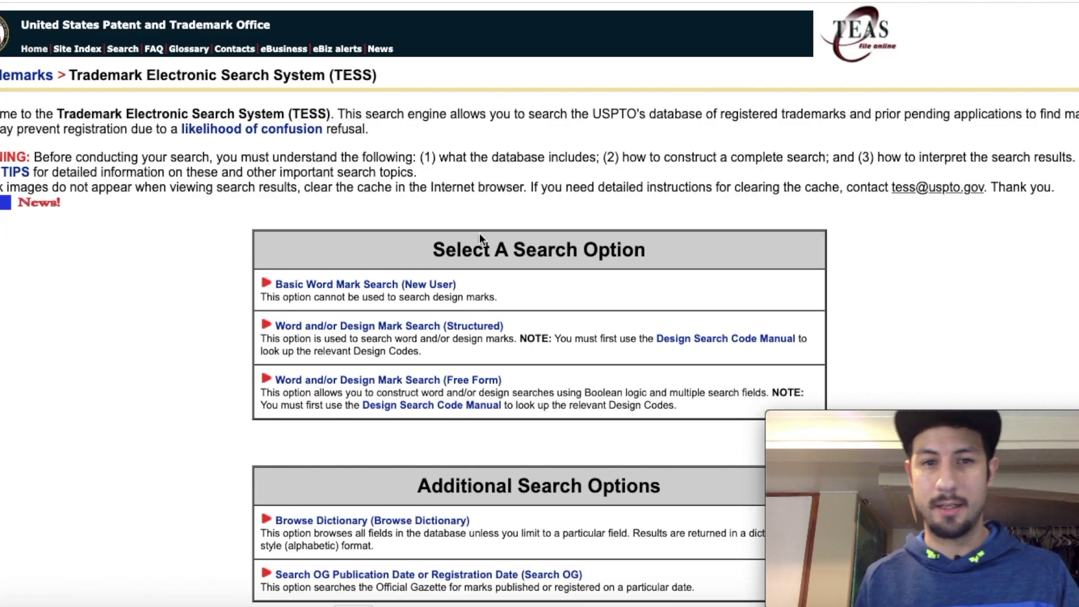
- Enter 'flint flicker' as the term in the Basic Word Mark Search form
click(421, 285)
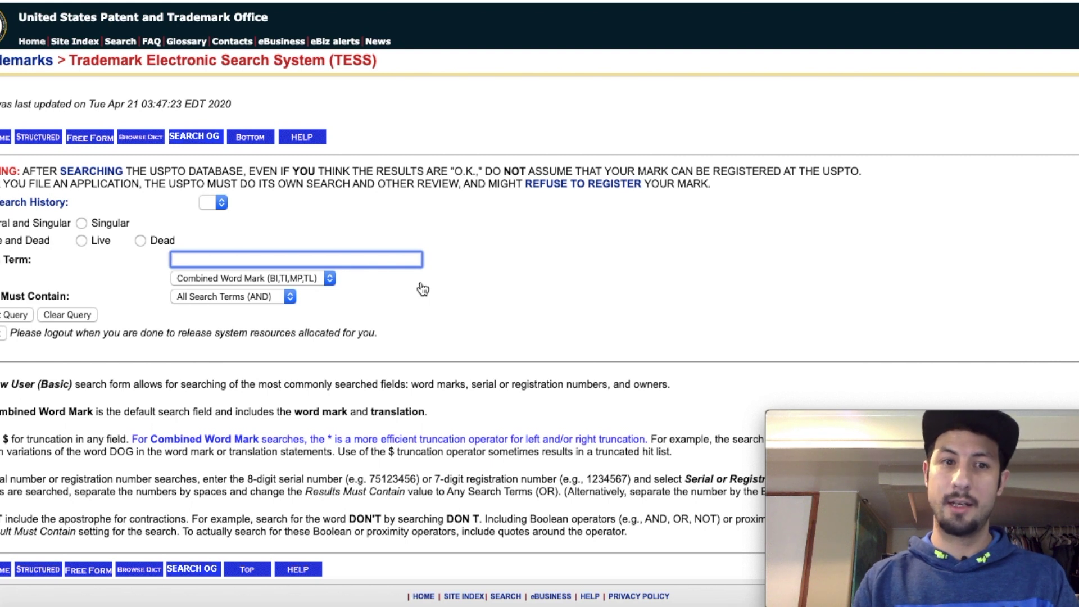
text(f)
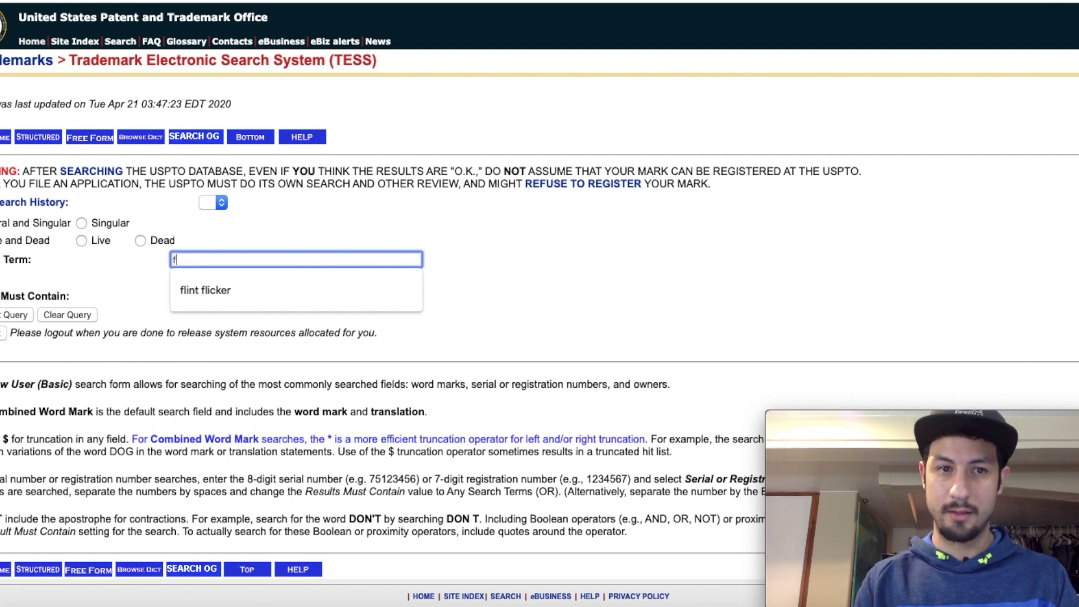
text(lint )
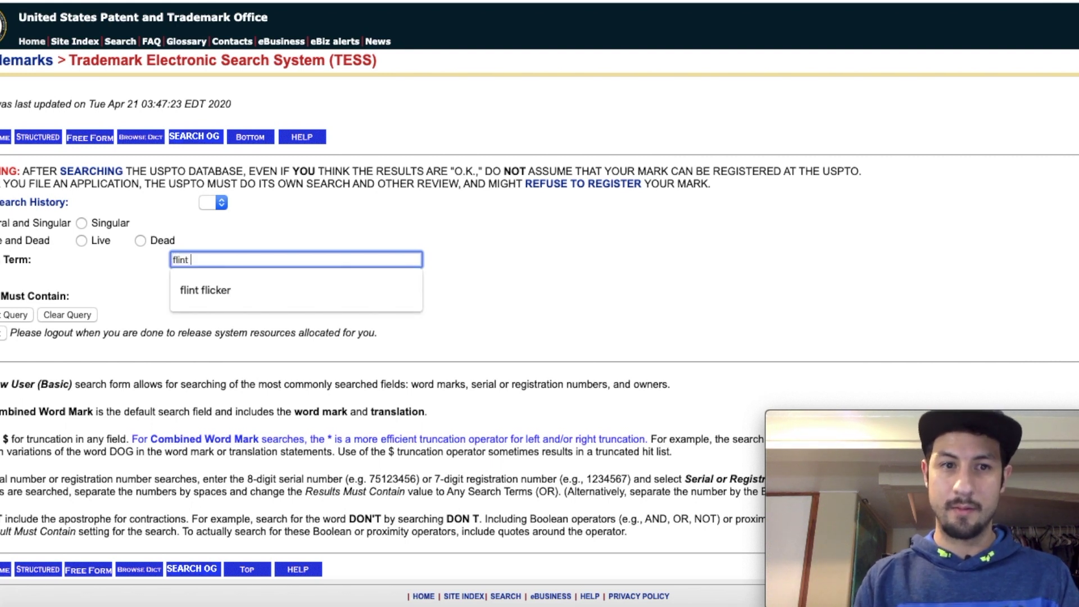
text(flick)
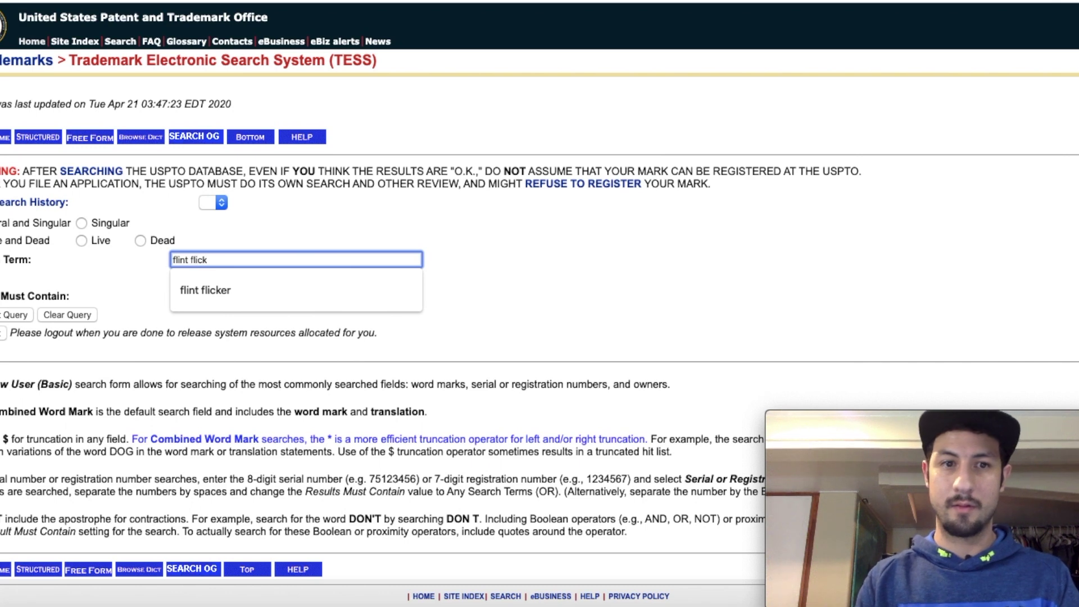
text(er)
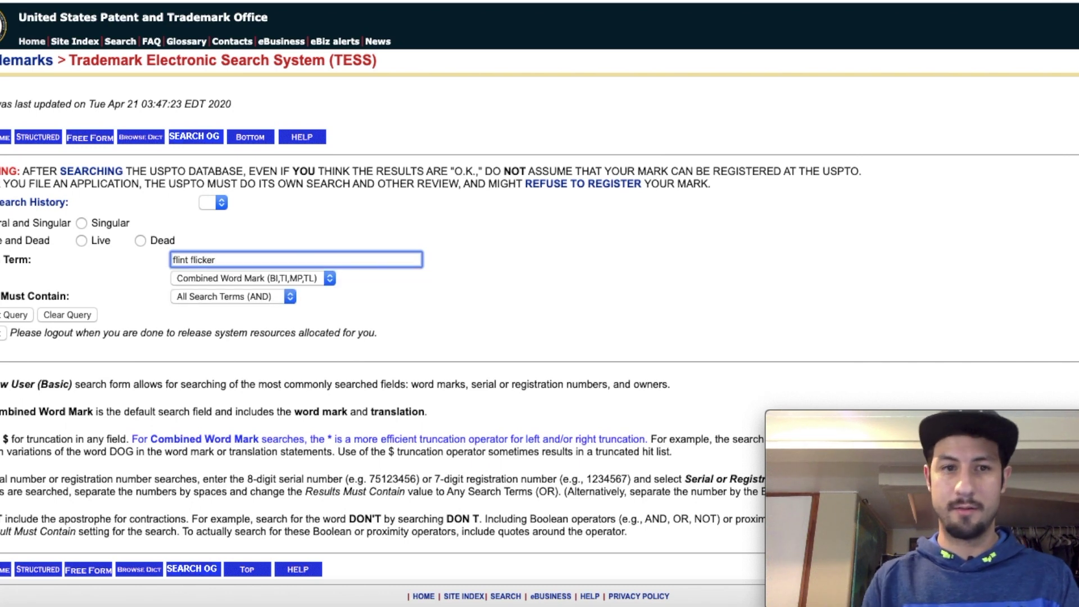
- Submit the 'flint flicker' trademark search in TESS, which finds no matching records
key(Return)
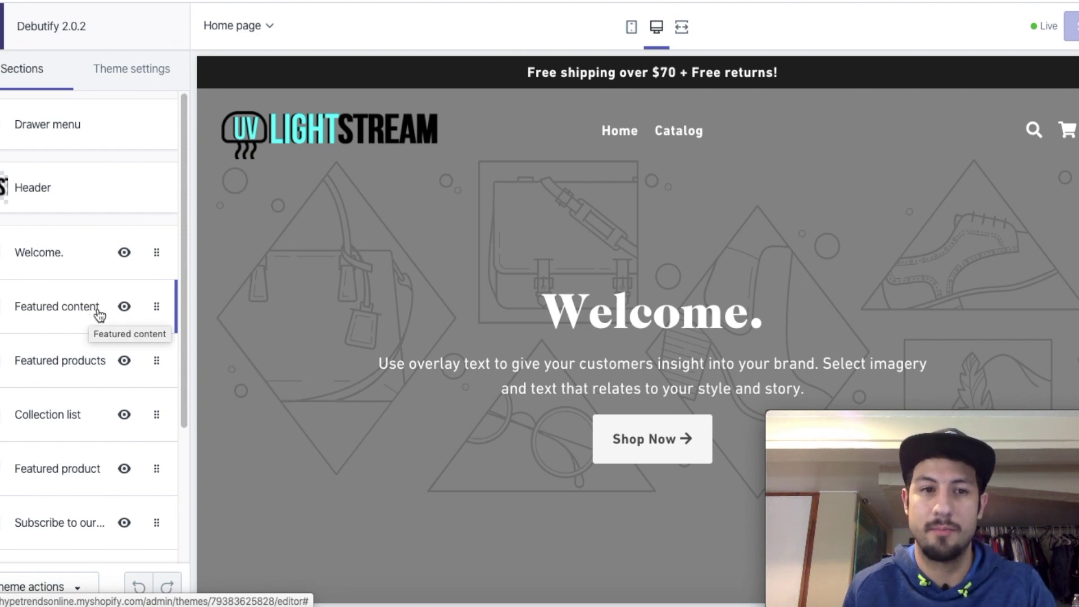
- Leave the theme editor and open the Online Store Domains settings showing the primary domain
click(3, 45)
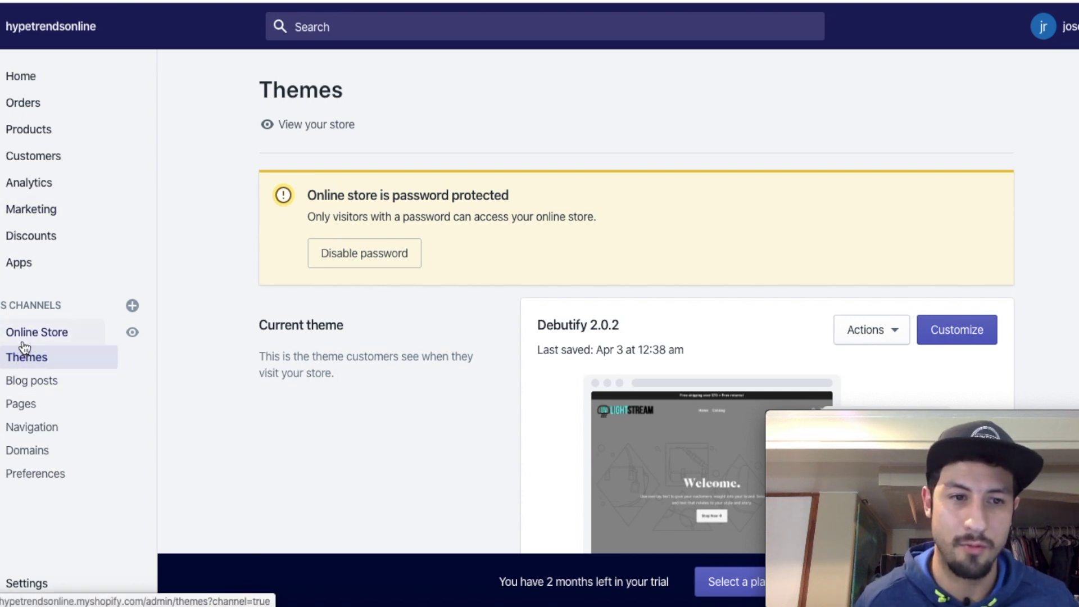
click(32, 452)
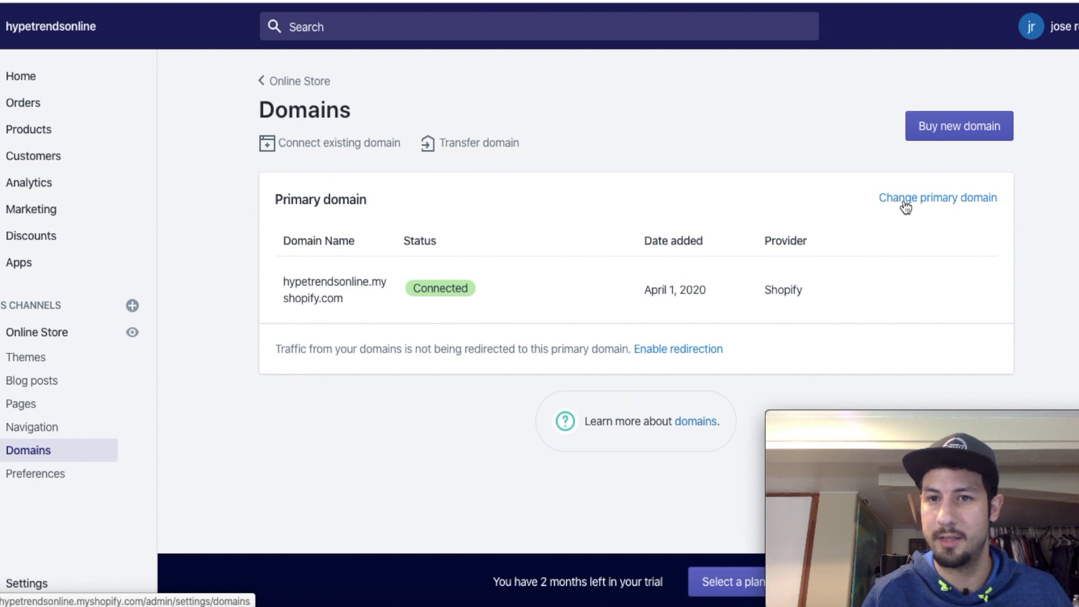
- Check new-domain prices for 'flintflicker', seeing the .com at $14 USD/year, then clear it
click(950, 125)
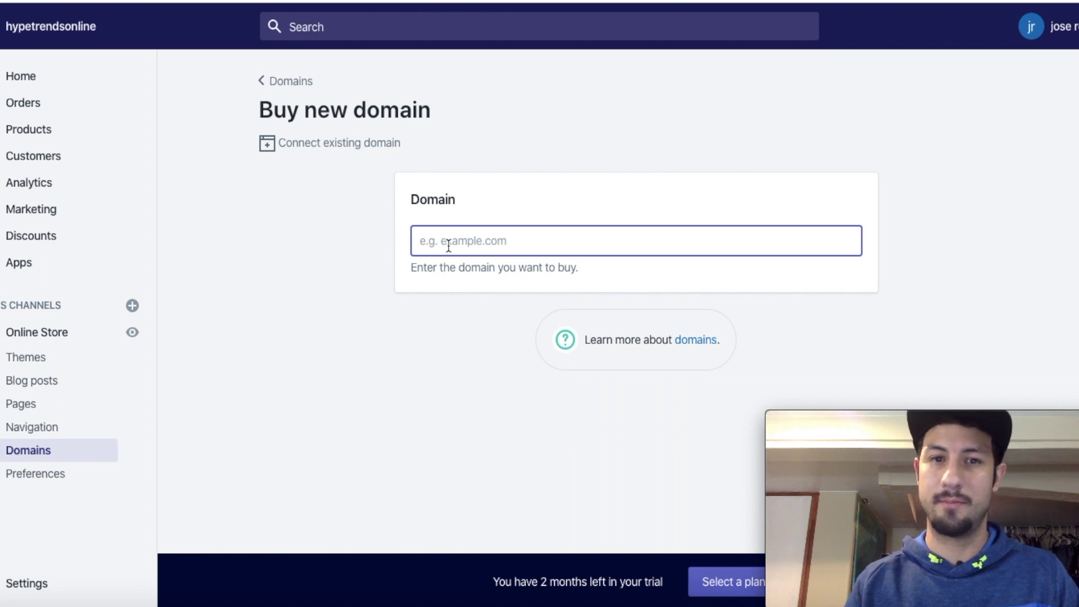
text(flint)
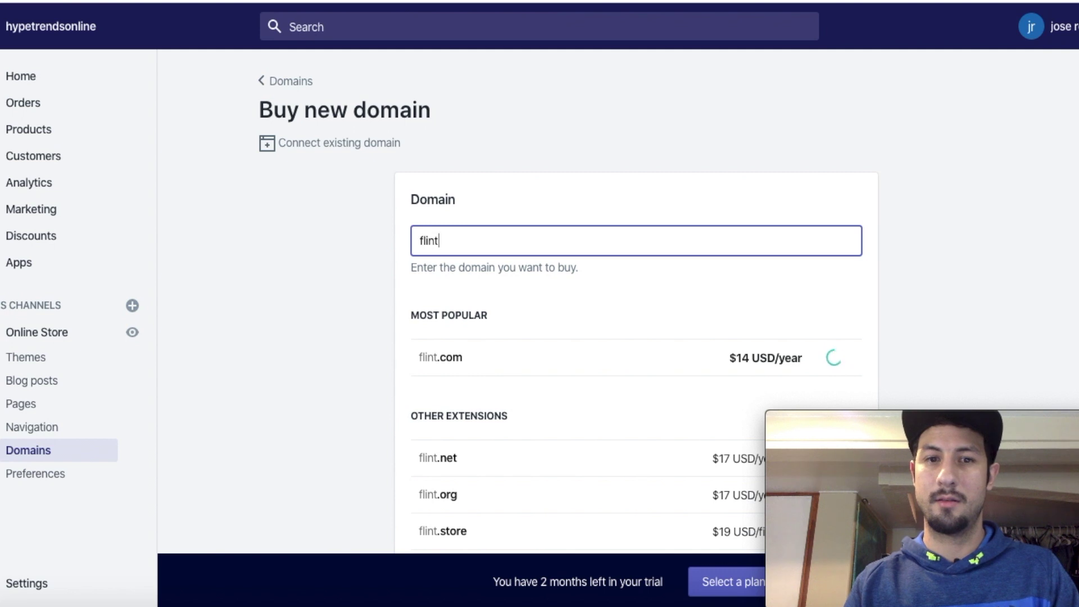
text(flicker)
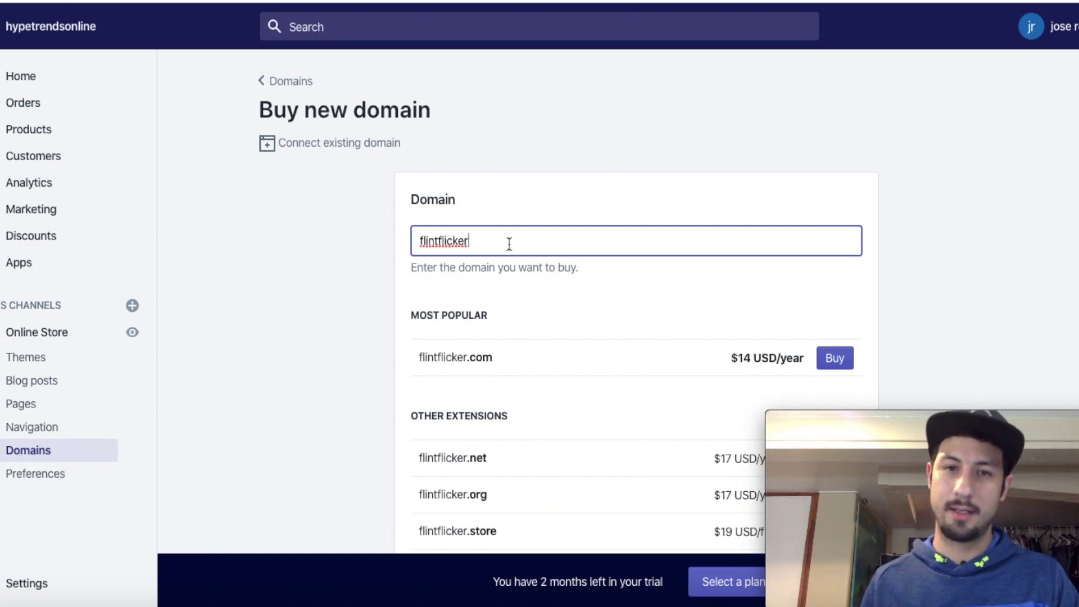
key(BackSpace)
key(BackSpace)
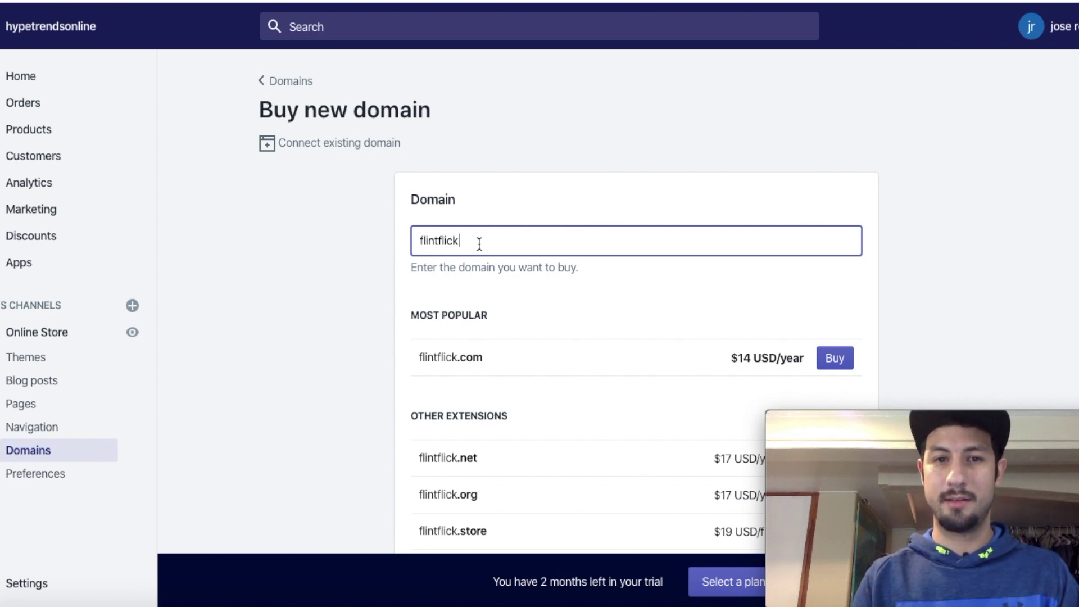
key(BackSpace)
key(BackSpace)
key(BackSpace)
key(BackSpace)
key(BackSpace)
key(BackSpace)
key(BackSpace)
key(BackSpace)
key(BackSpace)
key(BackSpace)
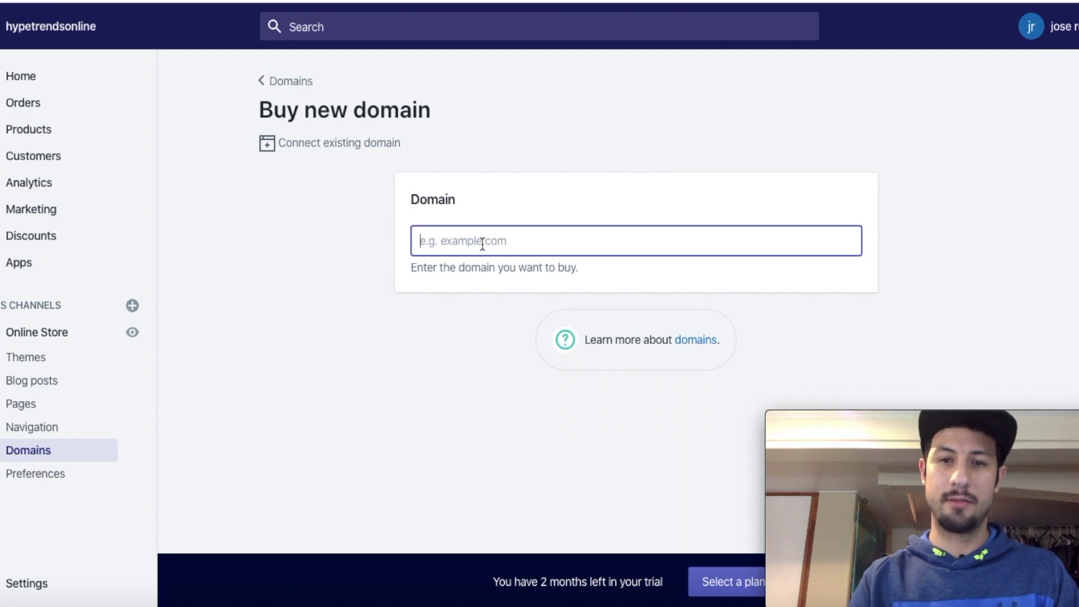
- Try 'snow' as a domain, then search 'flintflicker' and buy flintflicker.com at $14 USD/year
text(s)
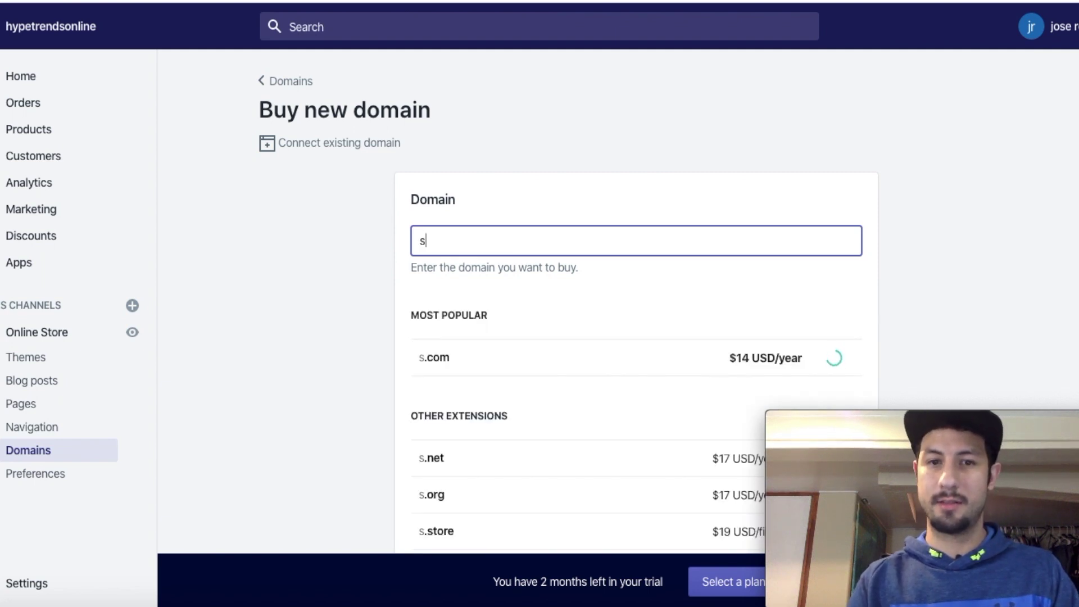
key(BackSpace)
text(s)
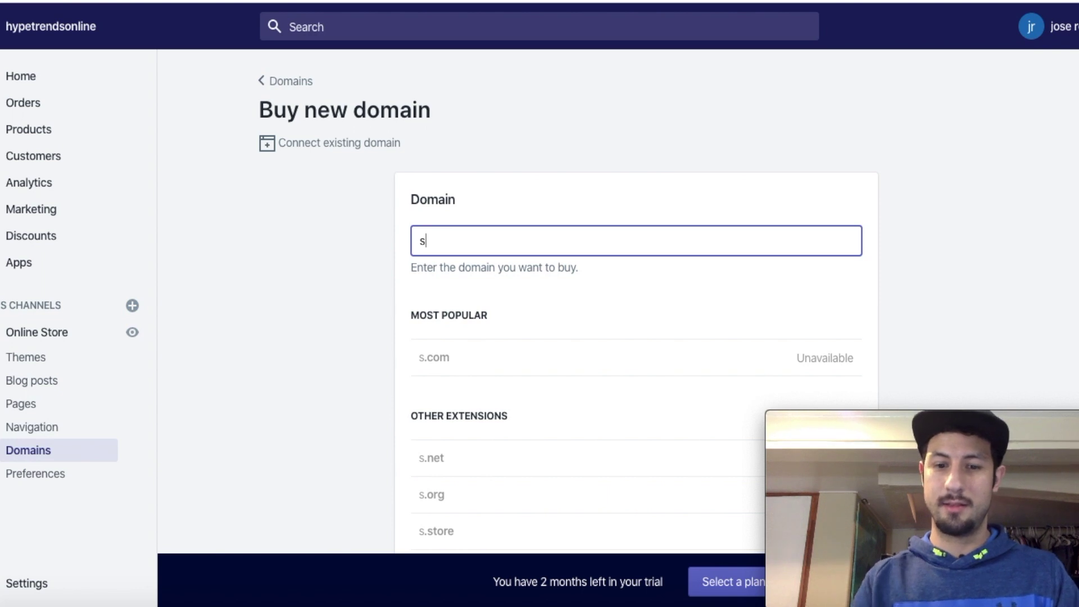
text(now)
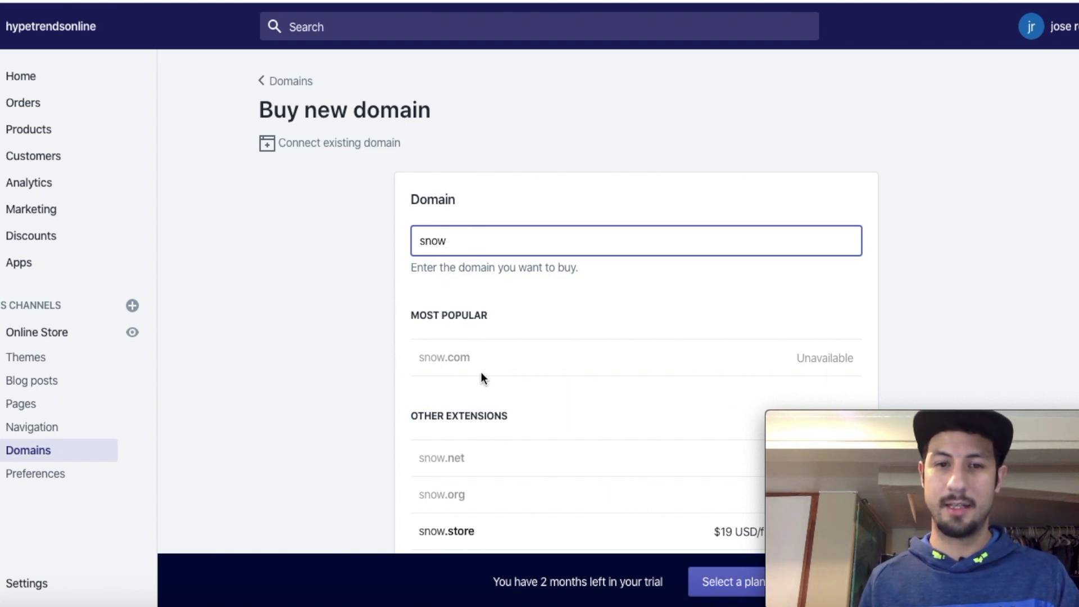
key(BackSpace)
key(BackSpace)
key(BackSpace)
key(BackSpace)
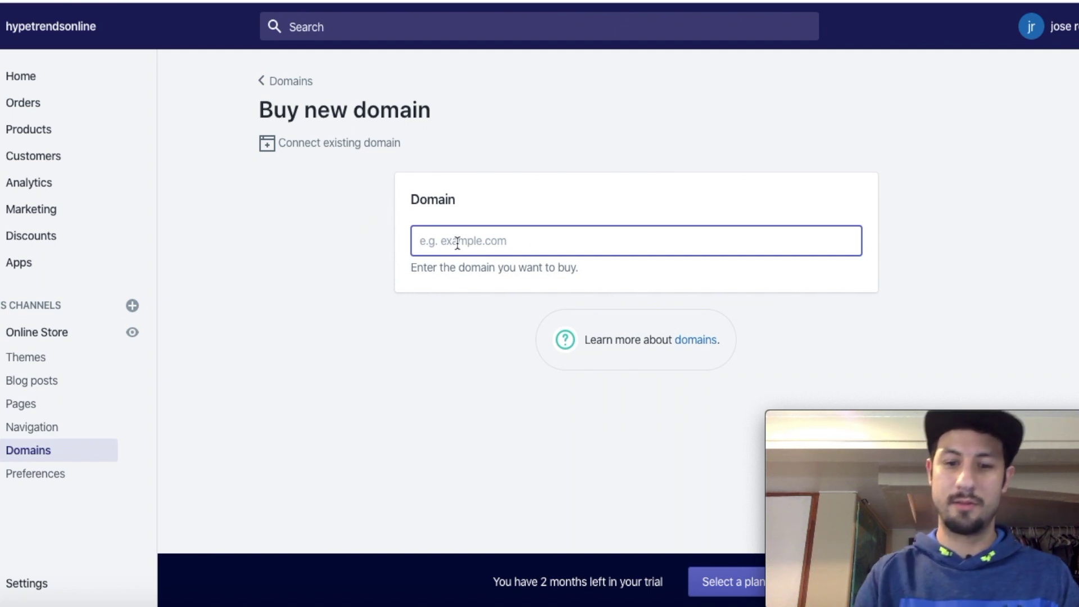
text(fli)
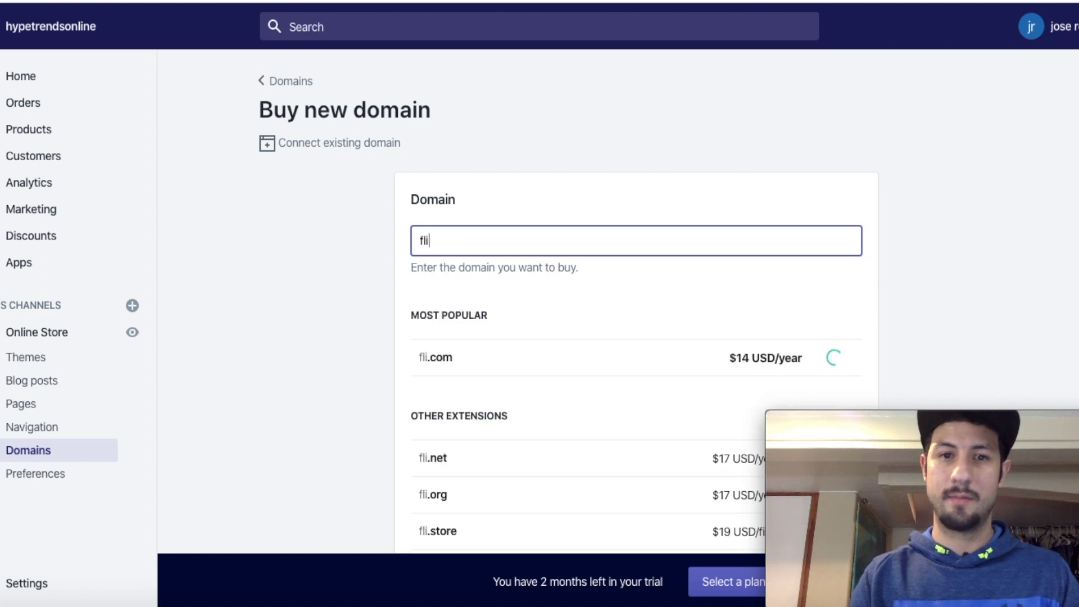
text(ntflicker)
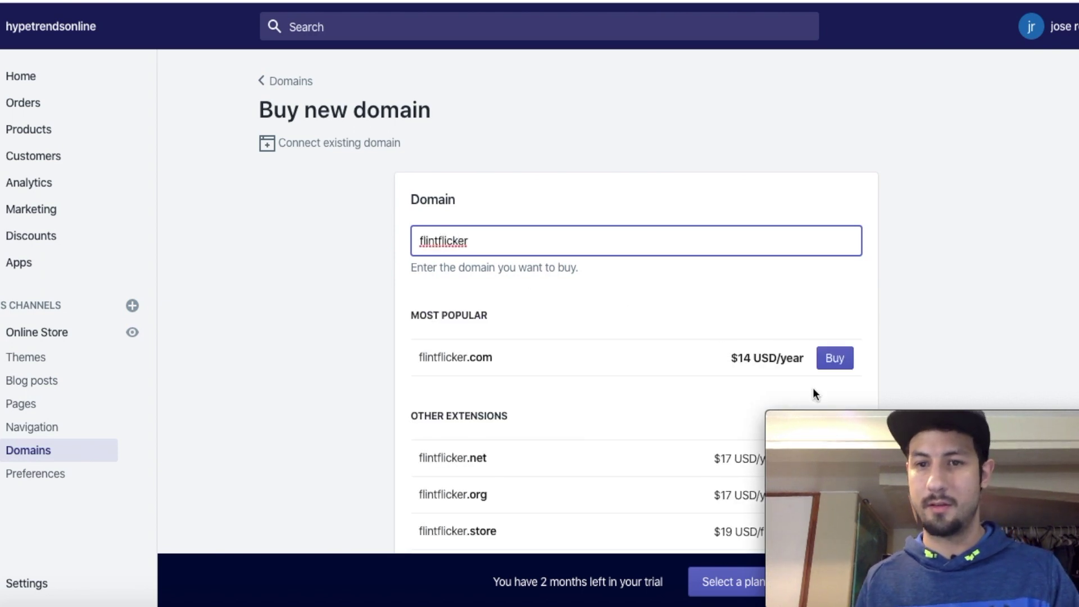
click(837, 362)
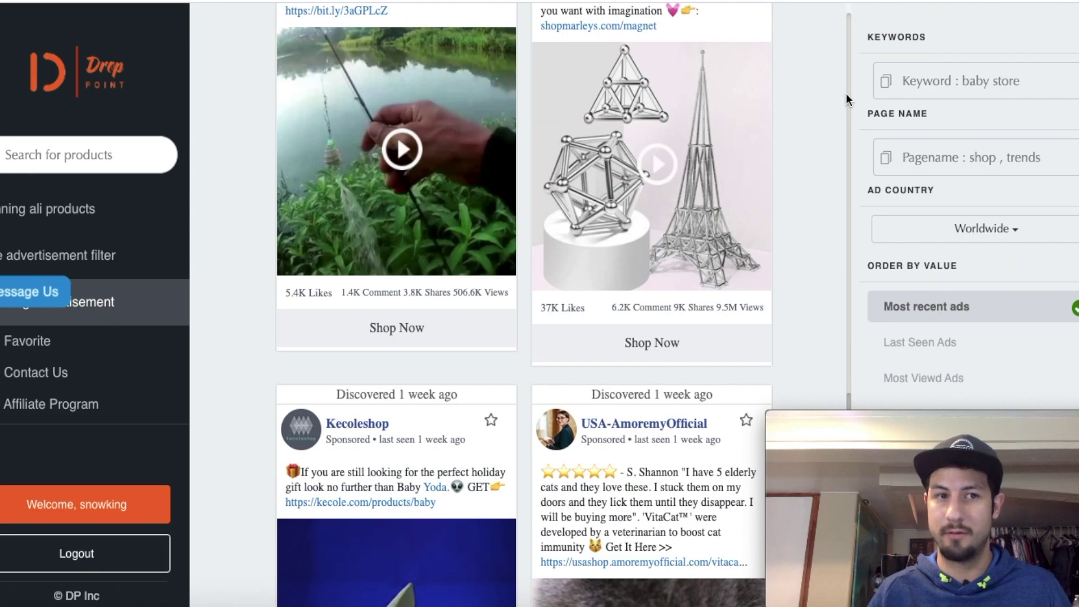
- Scroll down Drop Point's advertisement feed toward the Keychain Flint Fire ad
scroll(848, 97, down, 15)
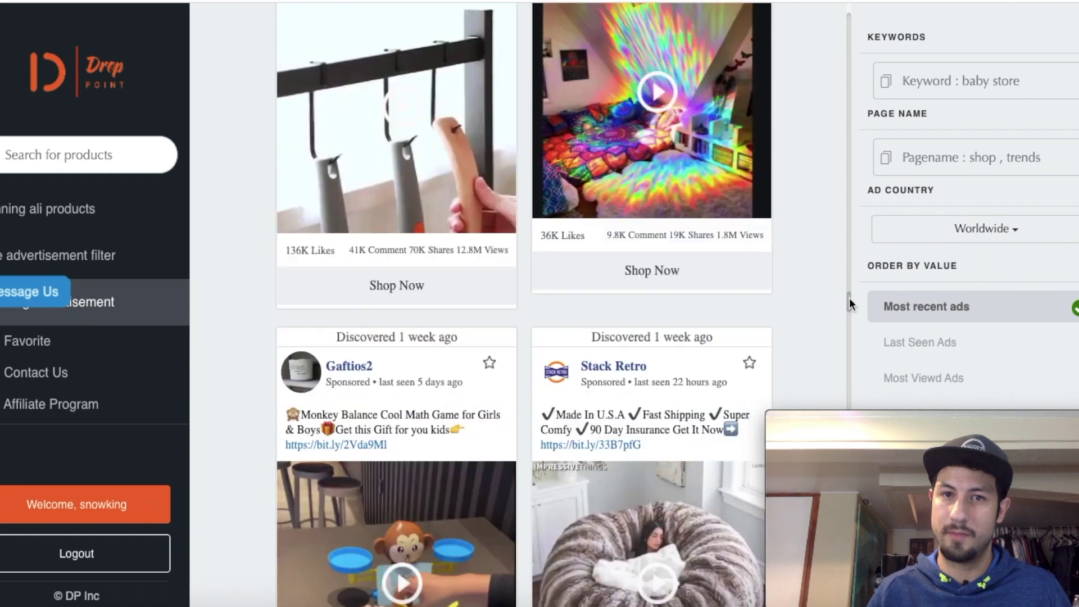
drag(849, 298, 716, 418)
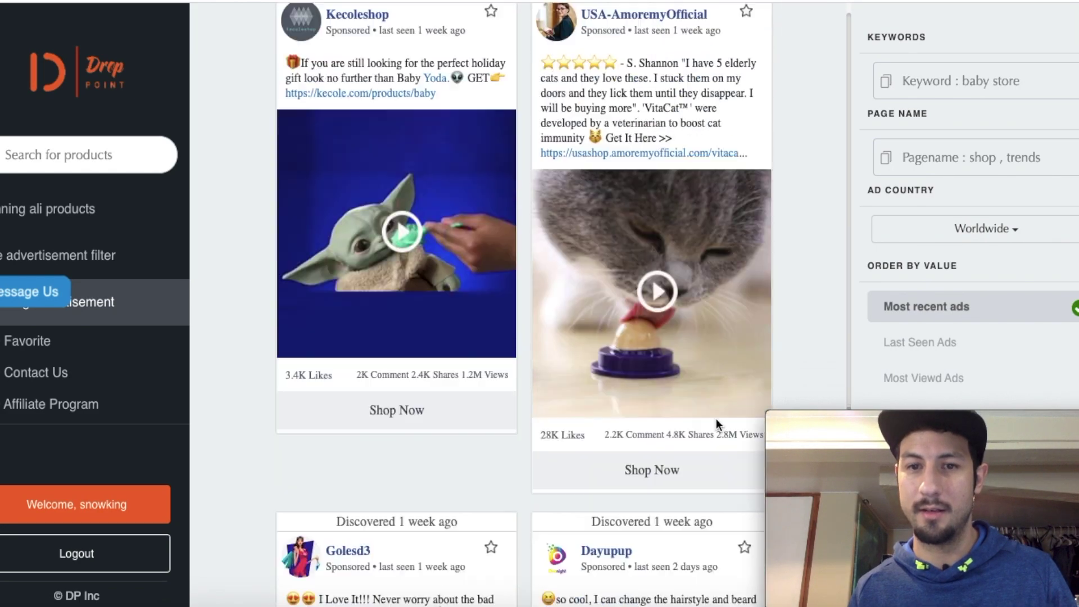
scroll(719, 428, down, 10)
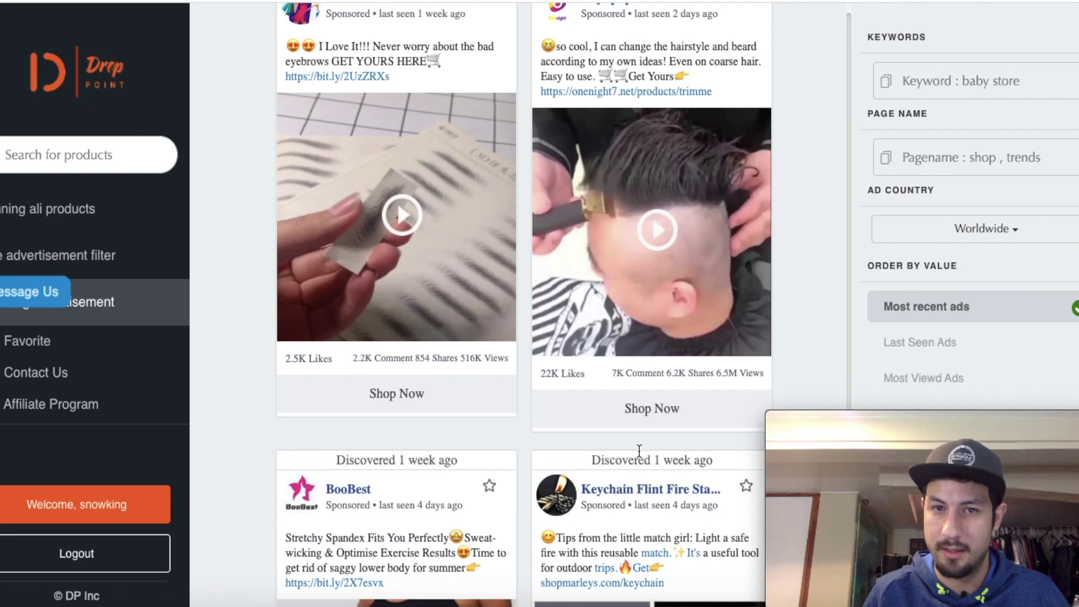
- Scroll the ad feed to bring the Keychain Flint Fire ad card into view for review
scroll(848, 382, down, 15)
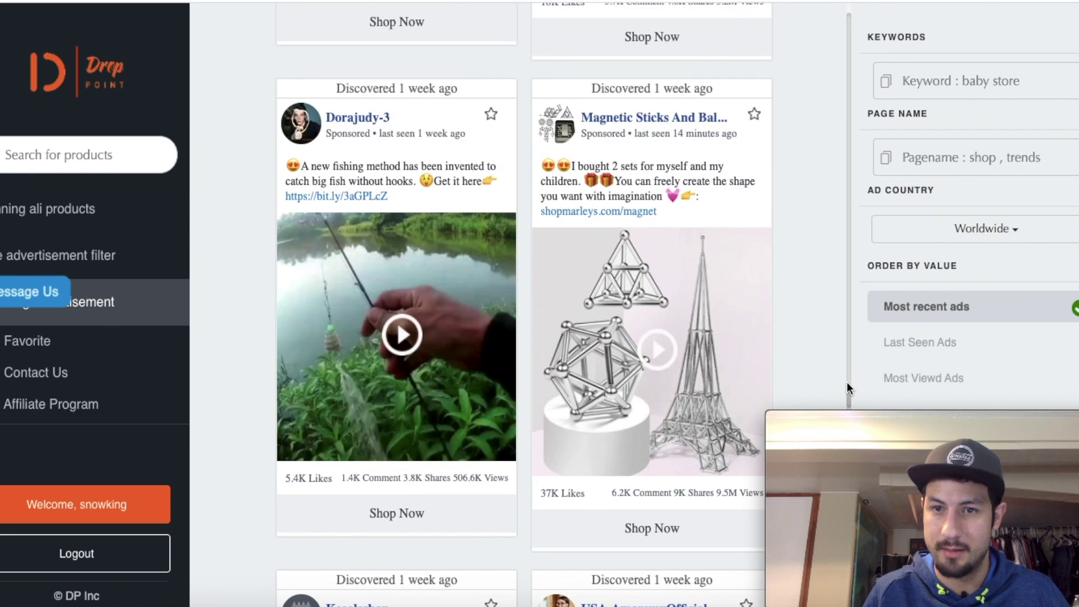
scroll(848, 382, down, 20)
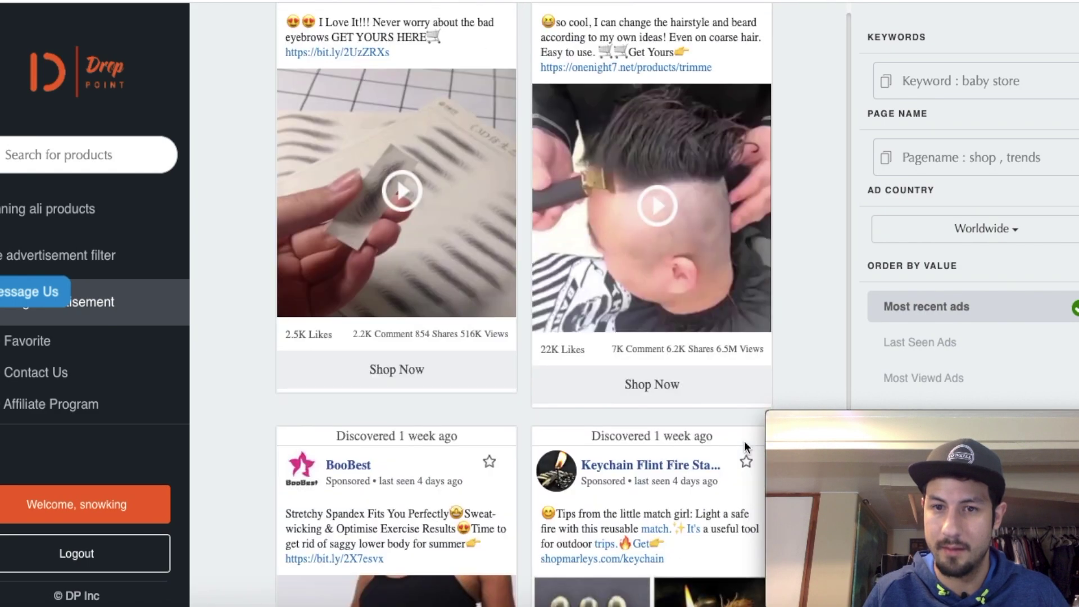
scroll(750, 456, up, 3)
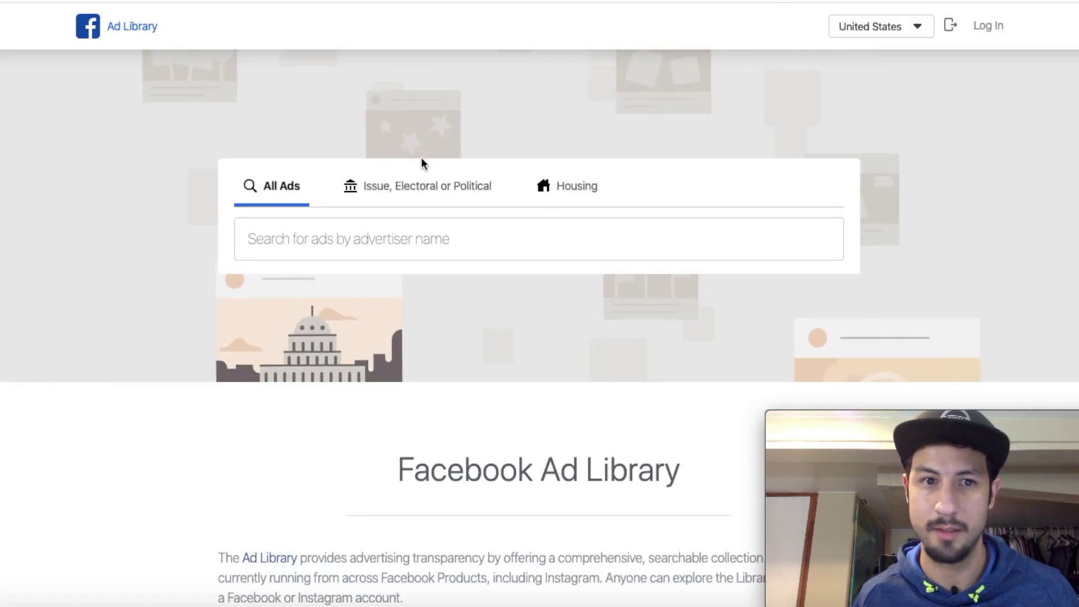
- Search the Ad Library for 'keychain' and select the Keychain Flint Fire Starter page
click(326, 227)
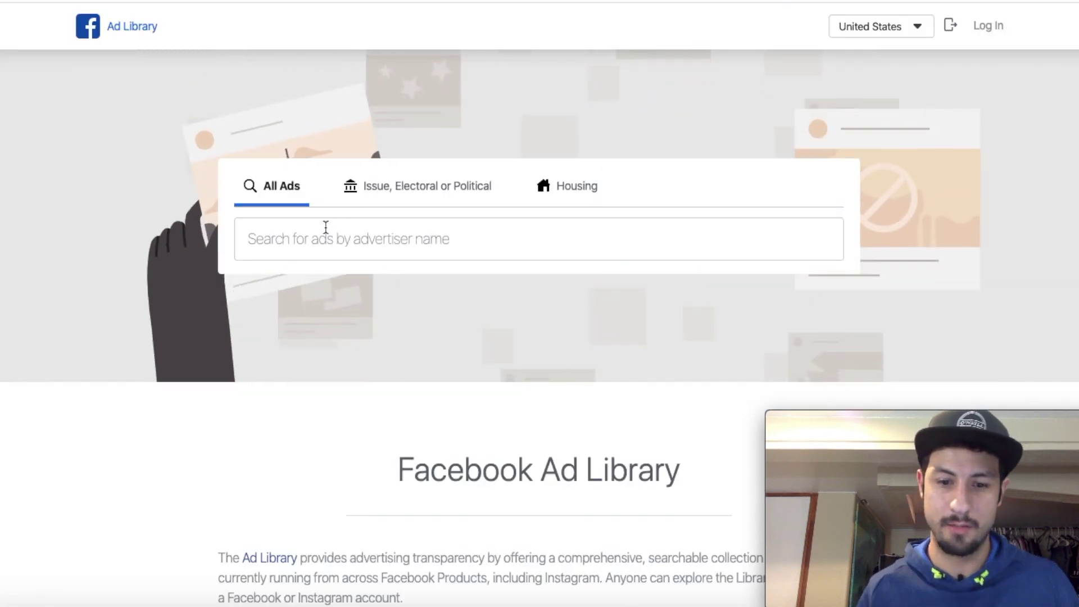
text(key)
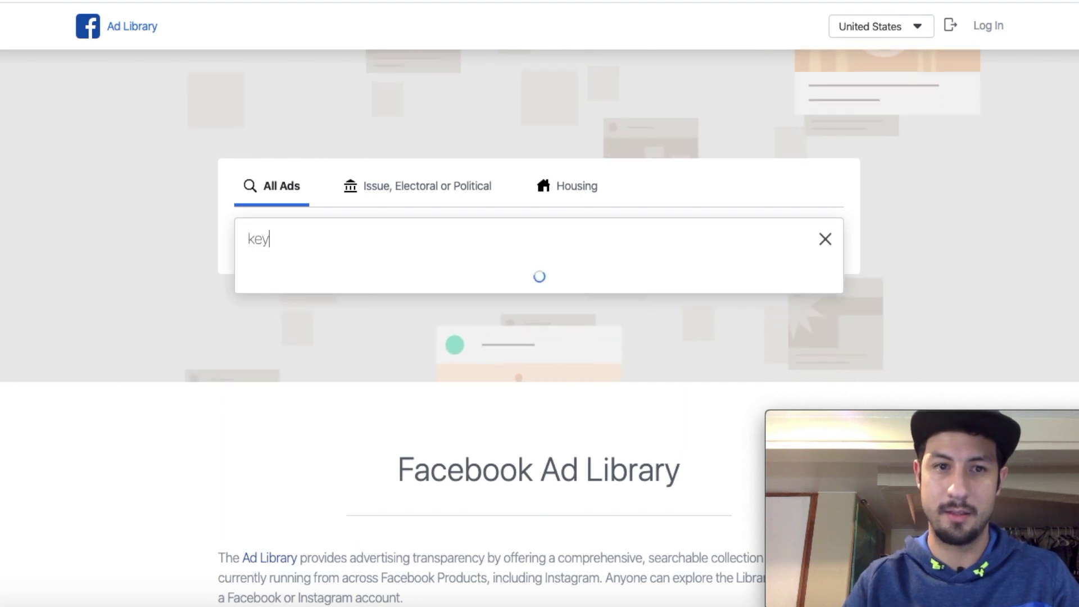
text(chain)
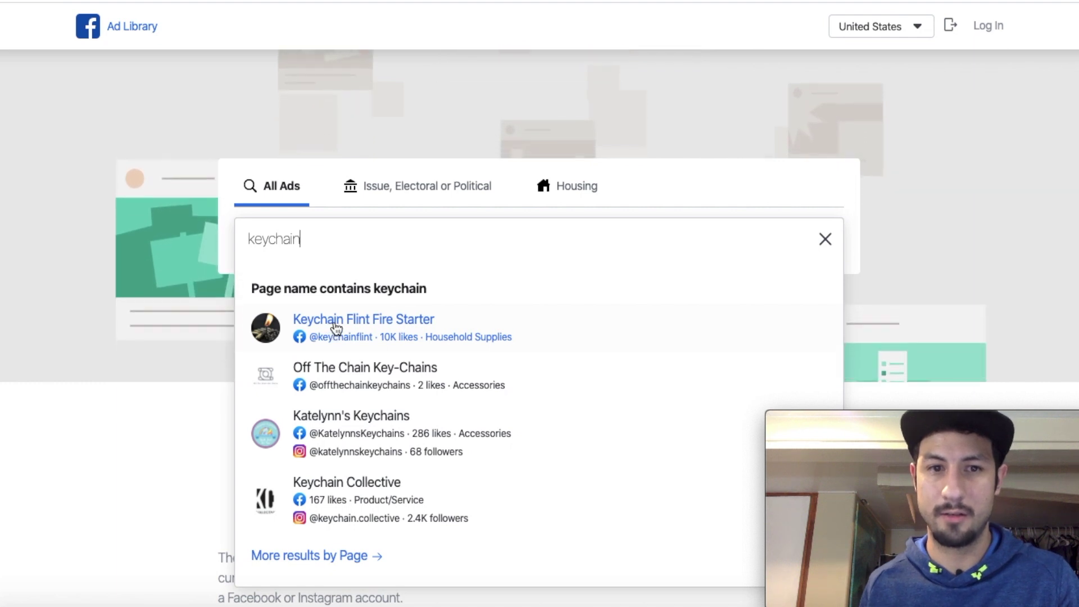
click(330, 331)
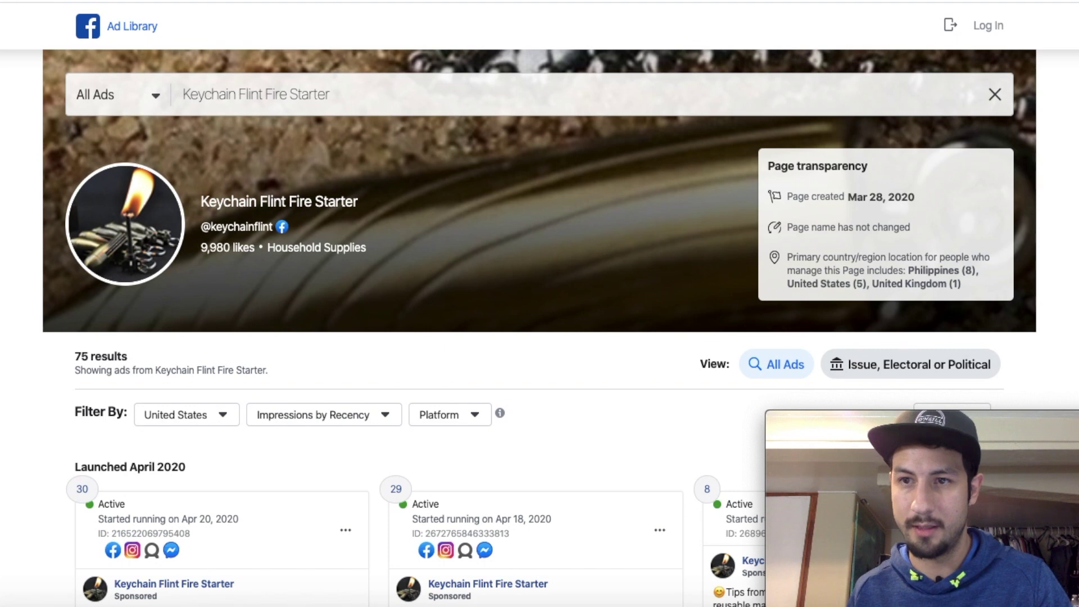
scroll(540, 326, down, 1)
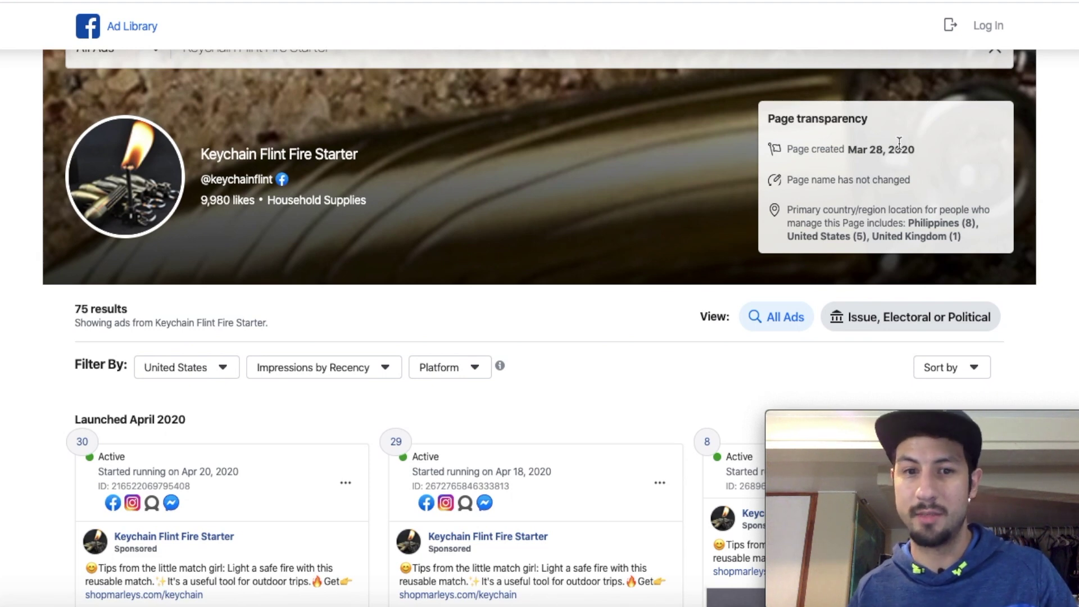
scroll(540, 326, down, 5)
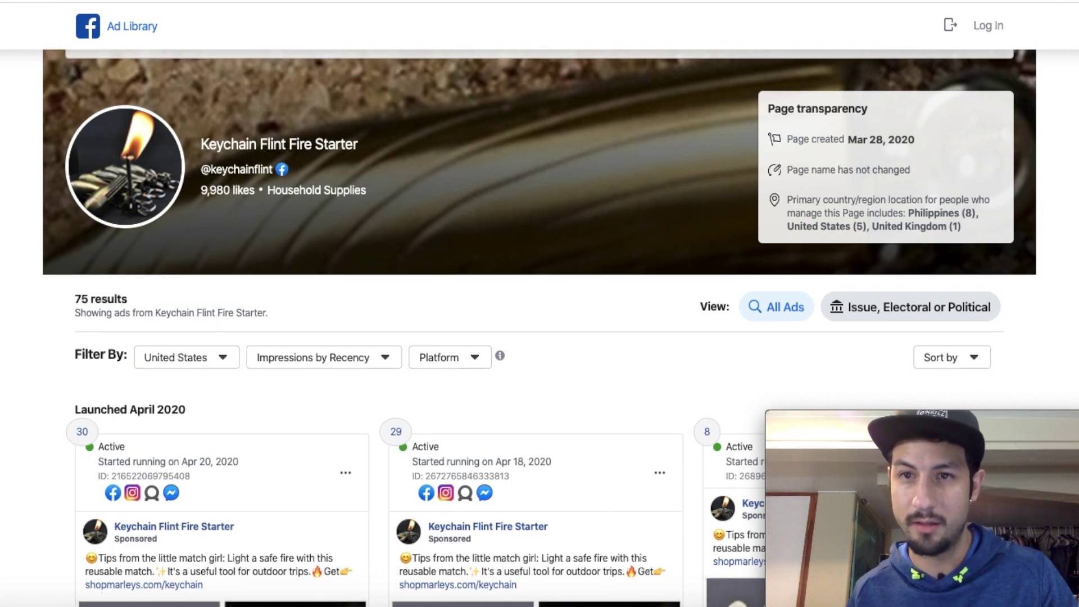
scroll(539, 326, down, 8)
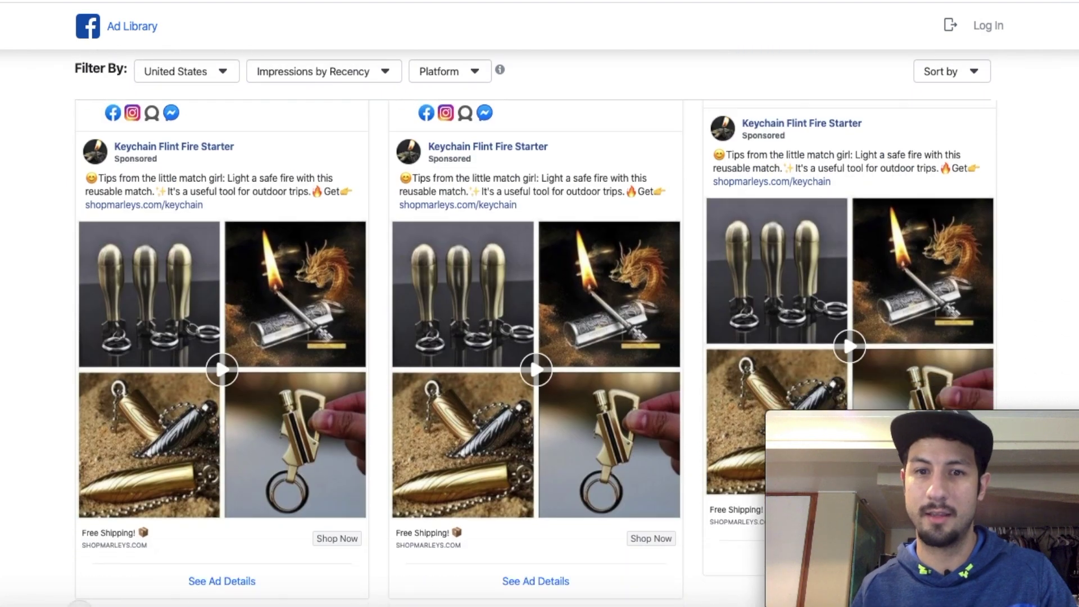
scroll(540, 326, down, 6)
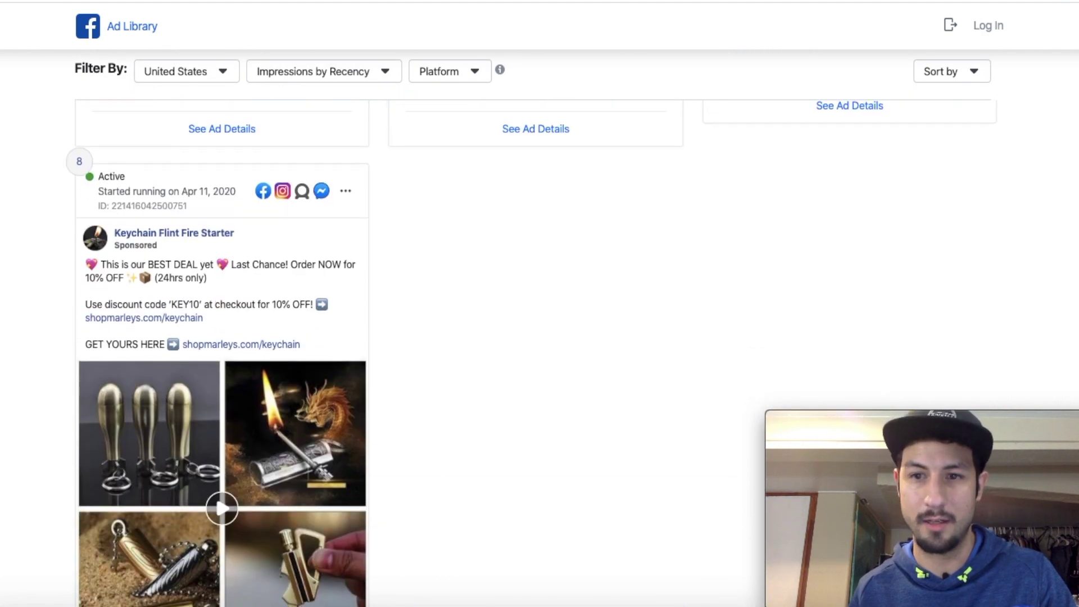
scroll(1064, 274, up, 10)
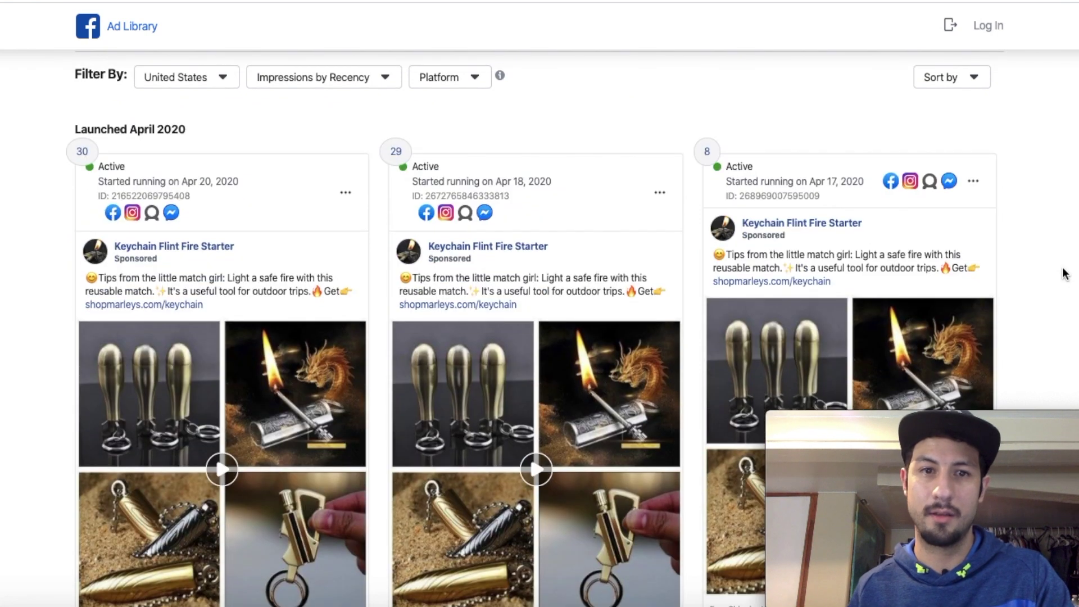
scroll(1064, 274, up, 2)
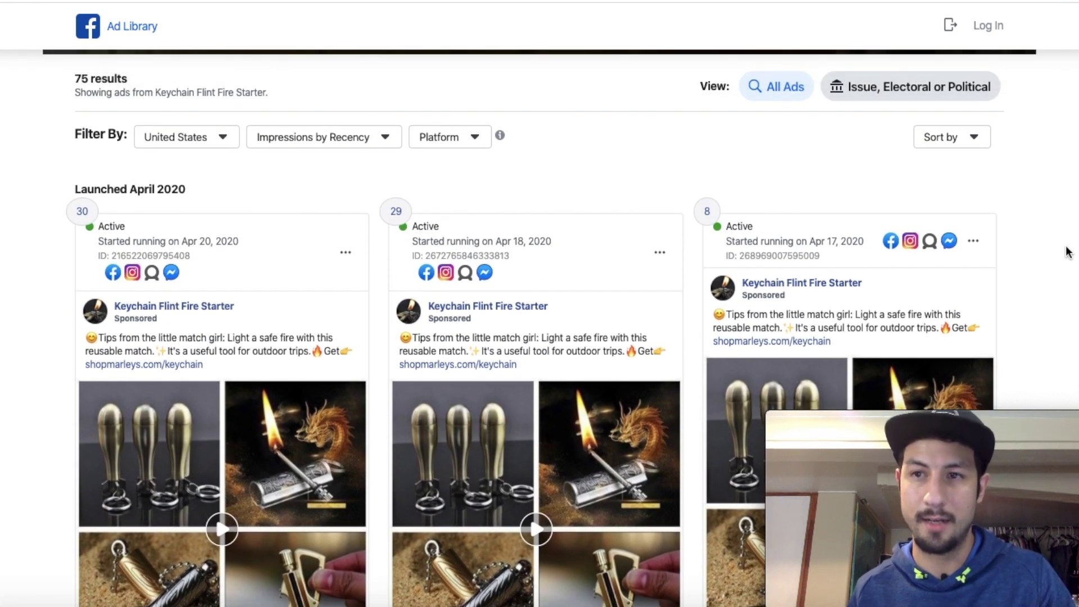
scroll(1068, 252, up, 1)
scroll(1071, 252, down, 6)
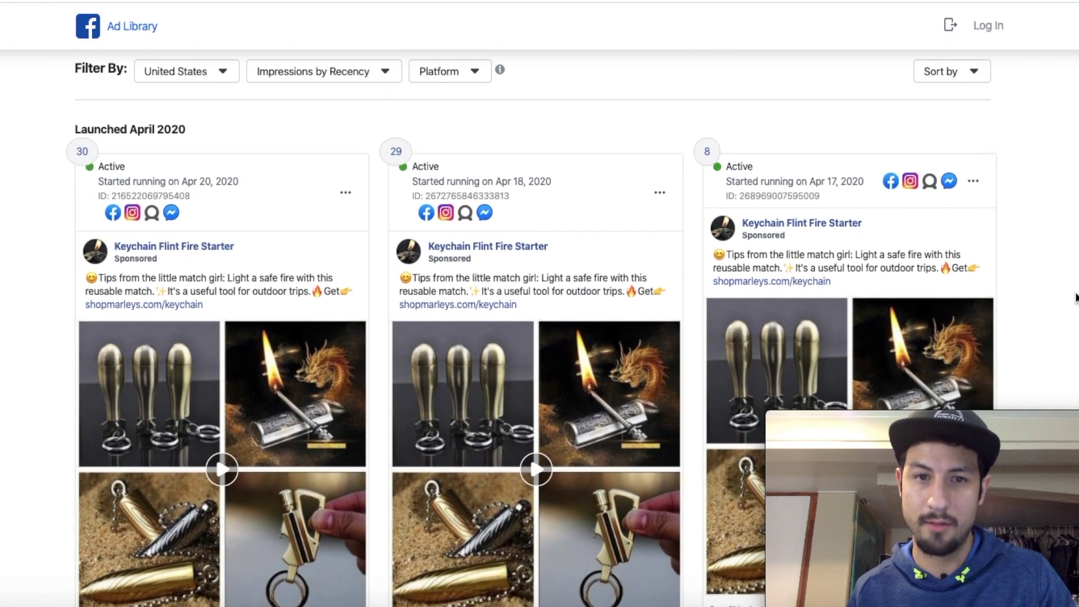
scroll(1071, 251, down, 1)
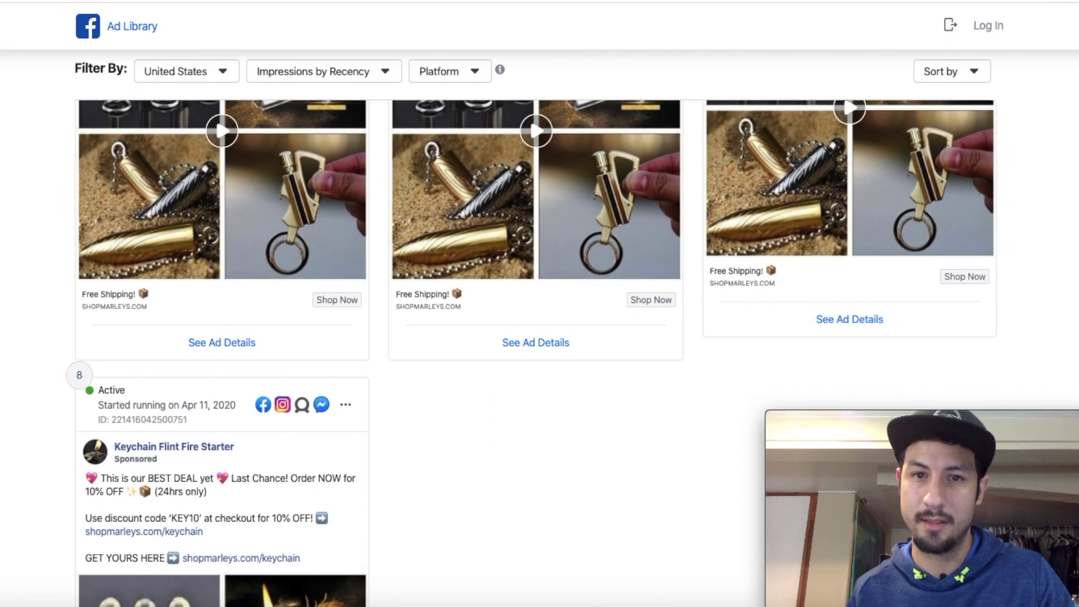
scroll(537, 353, up, 3)
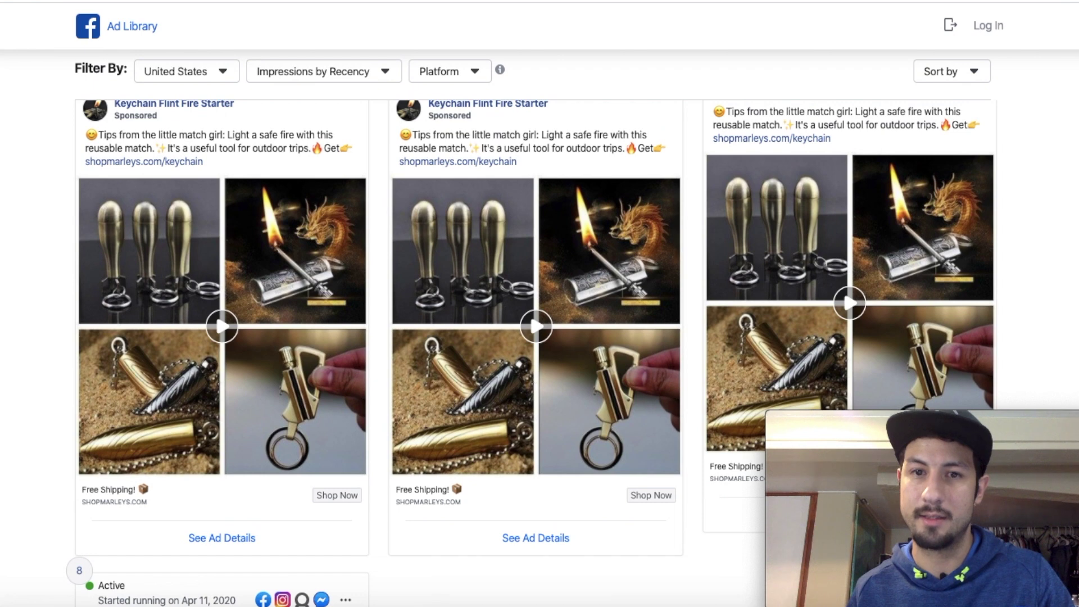
scroll(537, 353, up, 2)
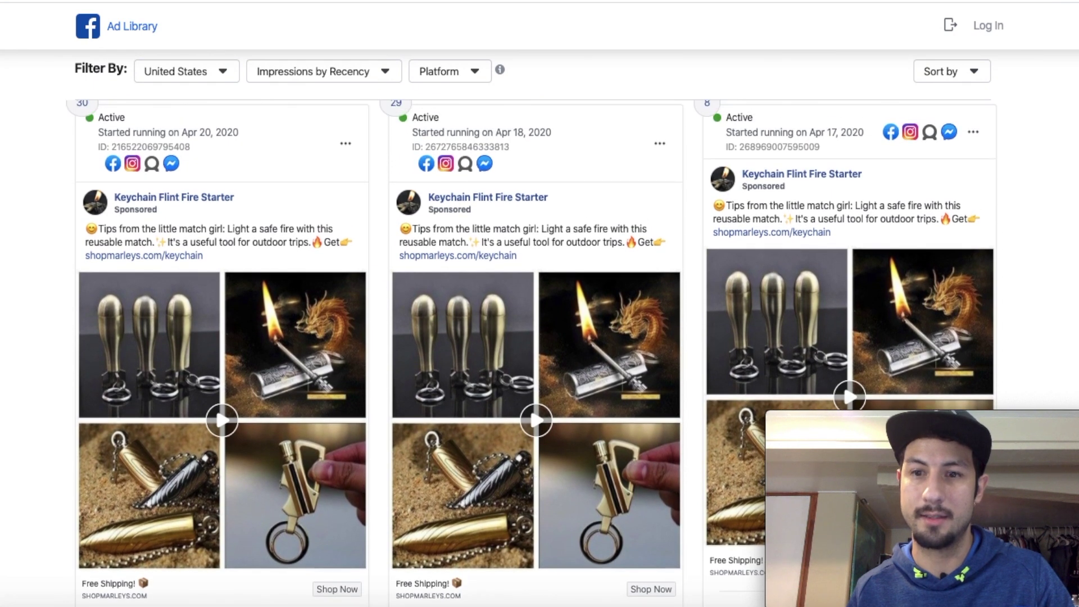
scroll(537, 353, up, 2)
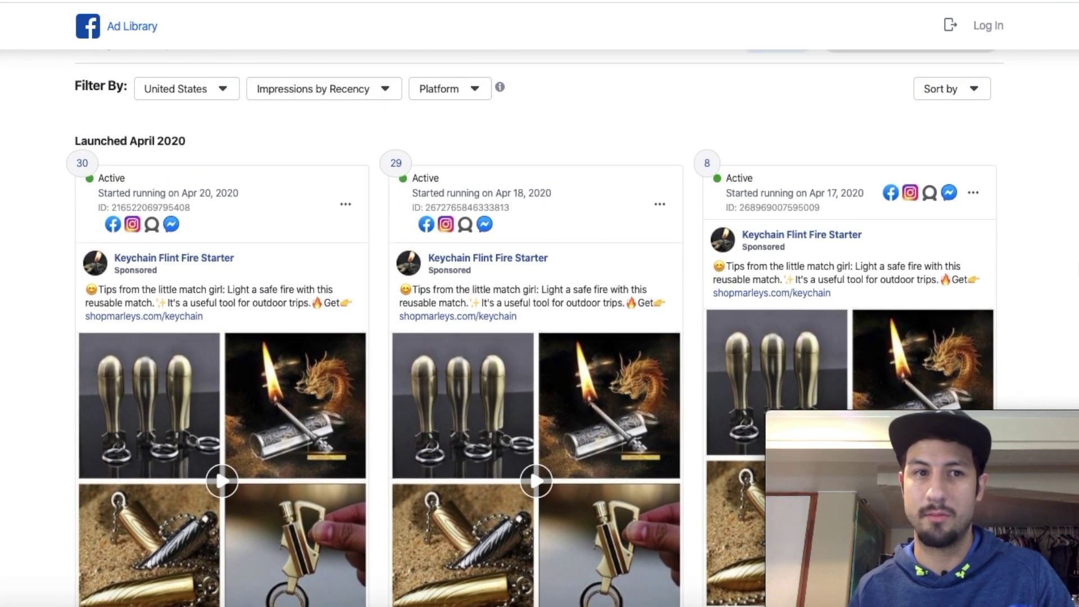
scroll(537, 353, up, 1)
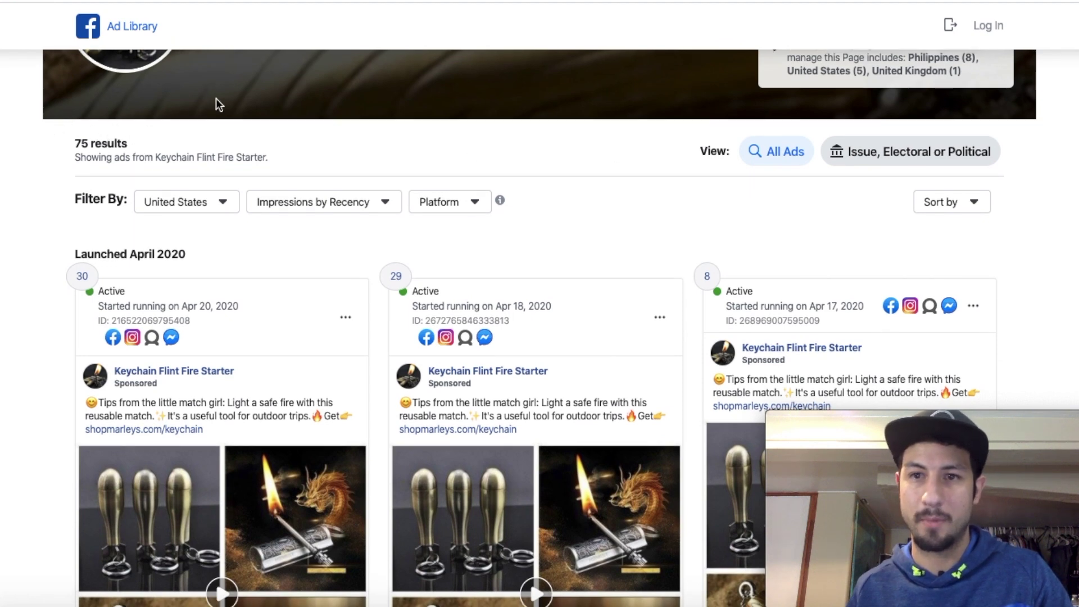
scroll(537, 354, down, 5)
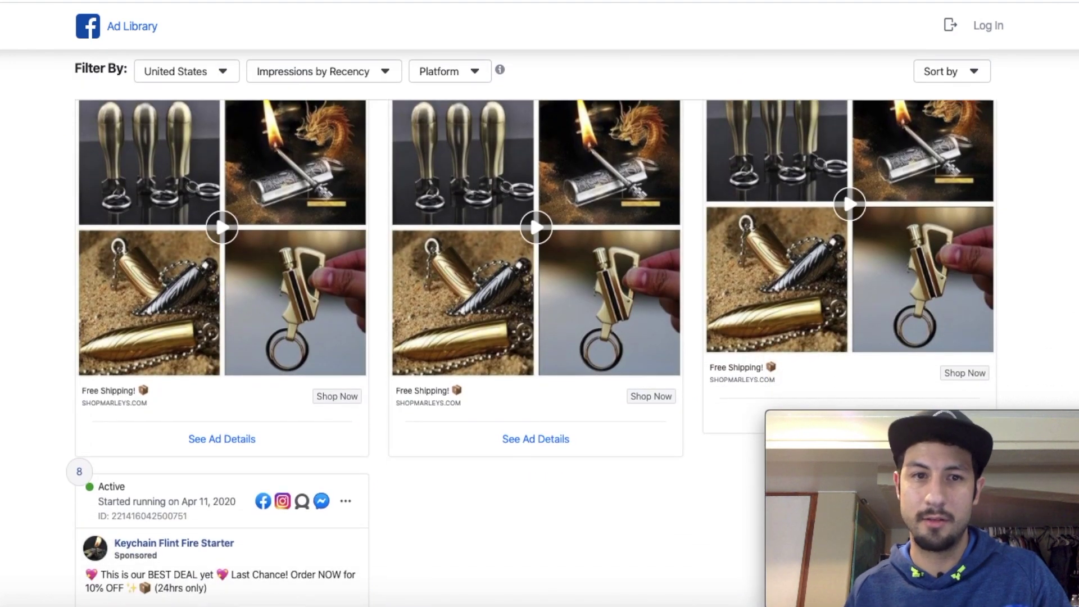
scroll(537, 354, down, 1)
scroll(532, 353, up, 1)
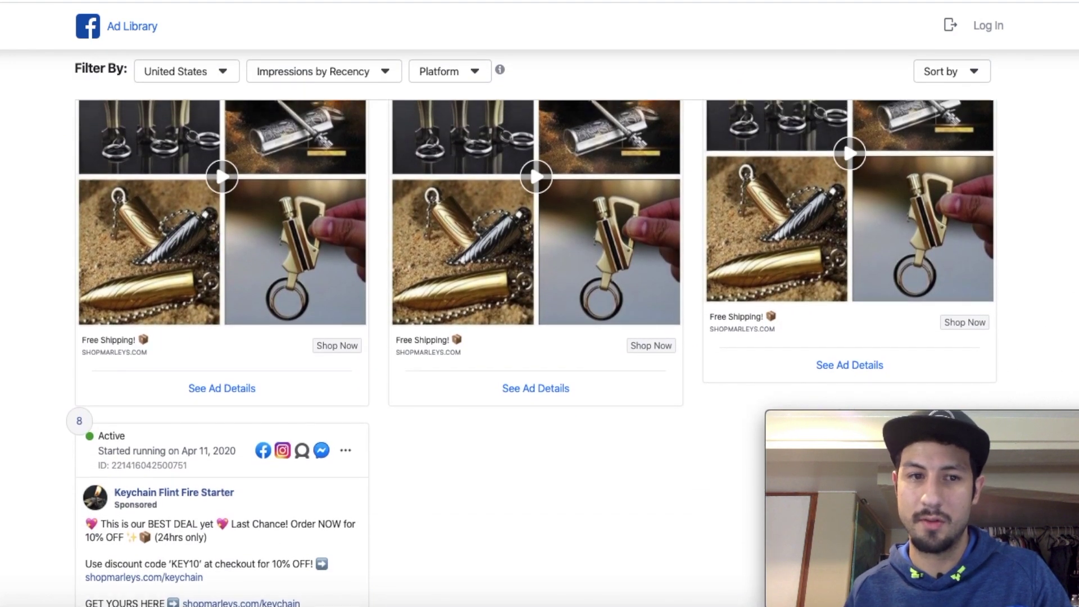
scroll(532, 353, up, 1)
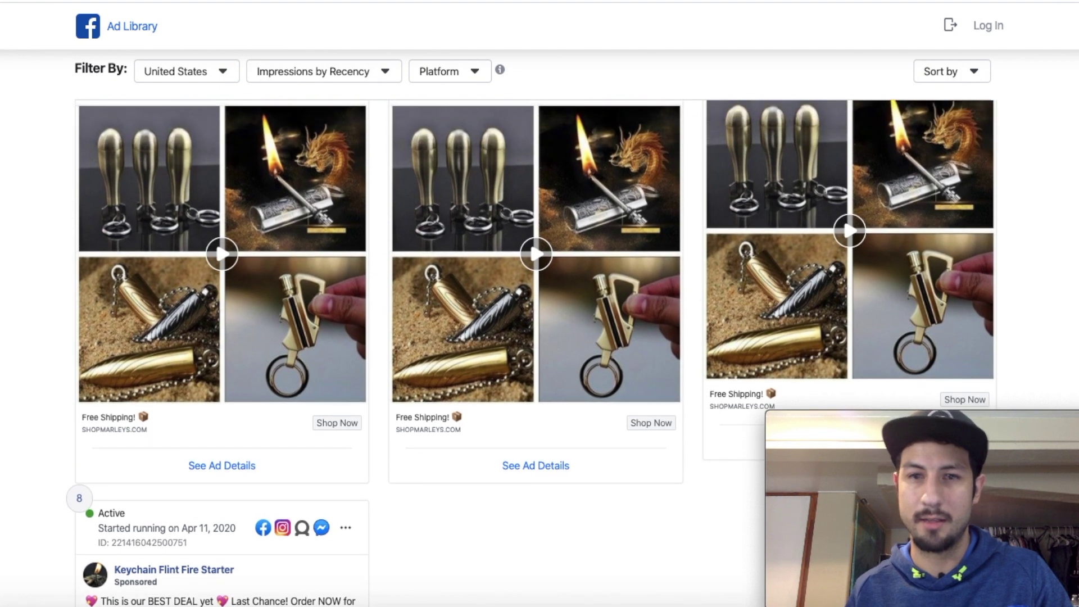
scroll(532, 353, down, 1)
scroll(532, 353, up, 1)
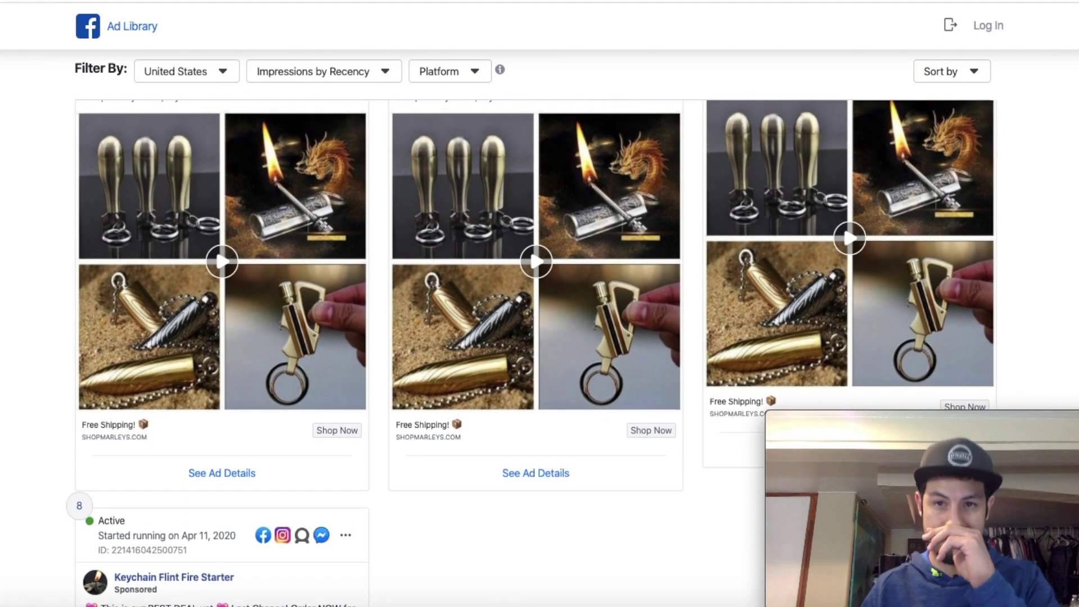
scroll(532, 353, up, 1)
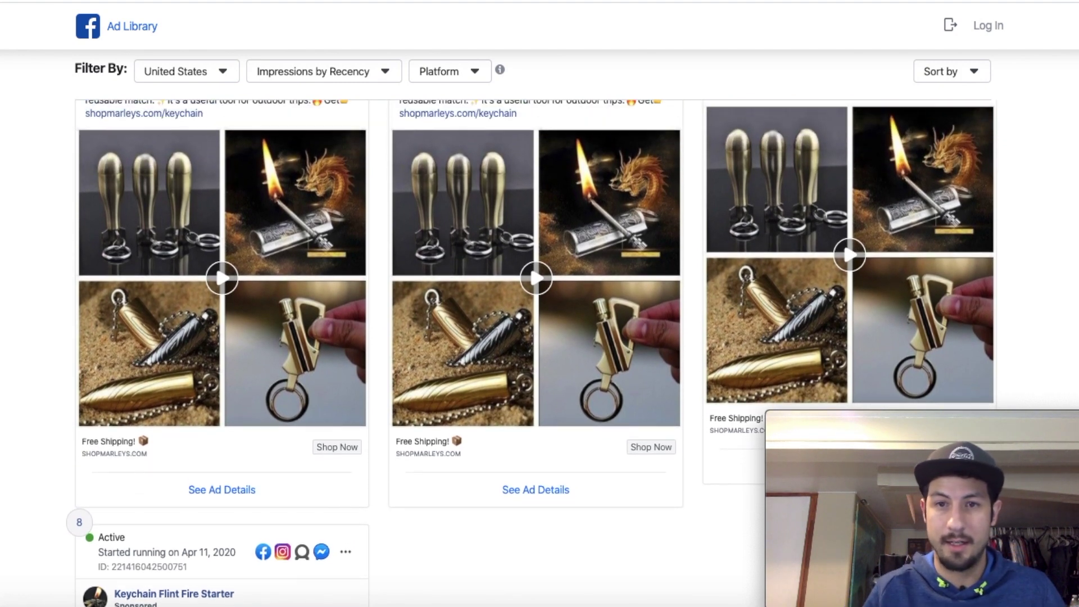
scroll(532, 354, down, 3)
scroll(532, 353, up, 5)
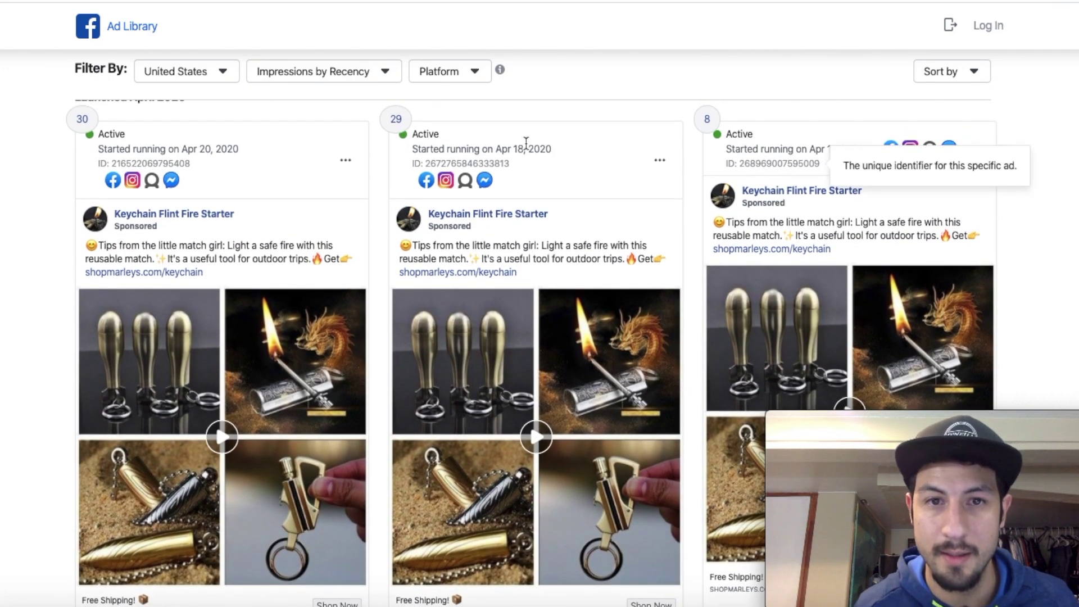
scroll(532, 353, down, 9)
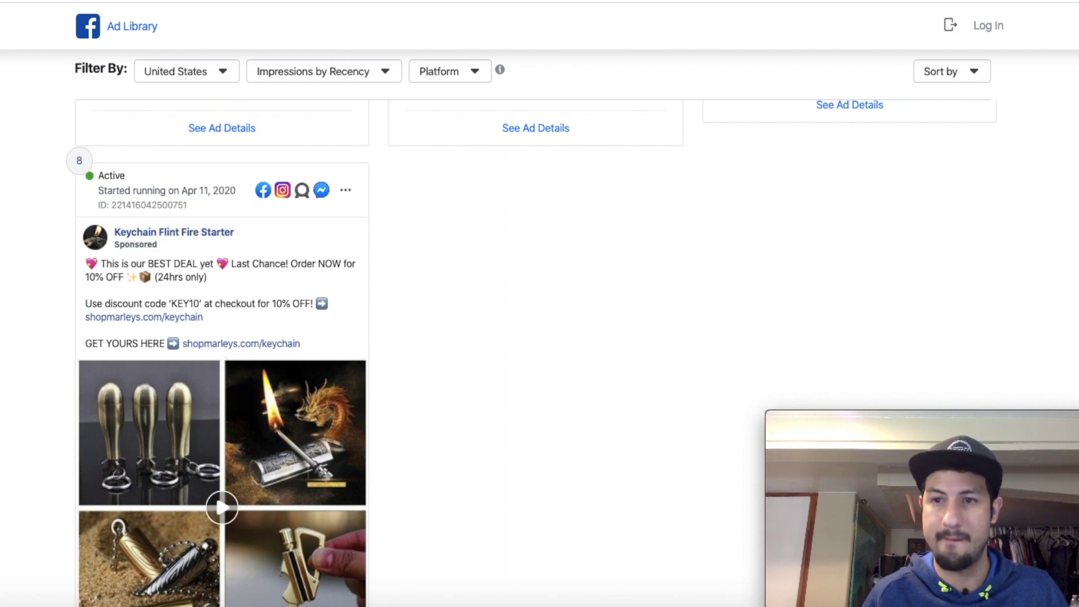
scroll(532, 353, up, 15)
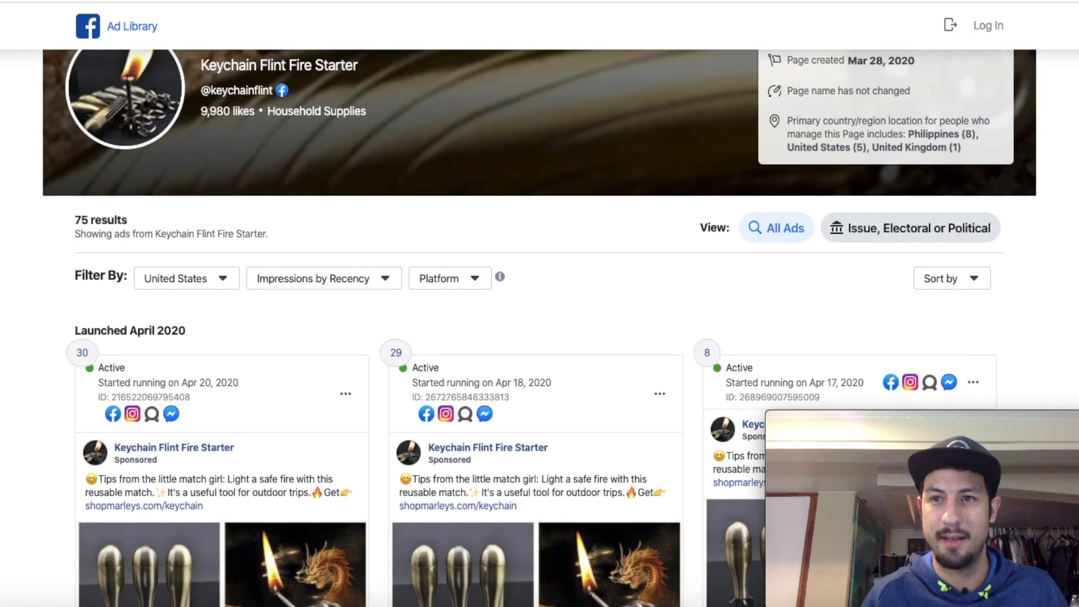
scroll(532, 353, up, 1)
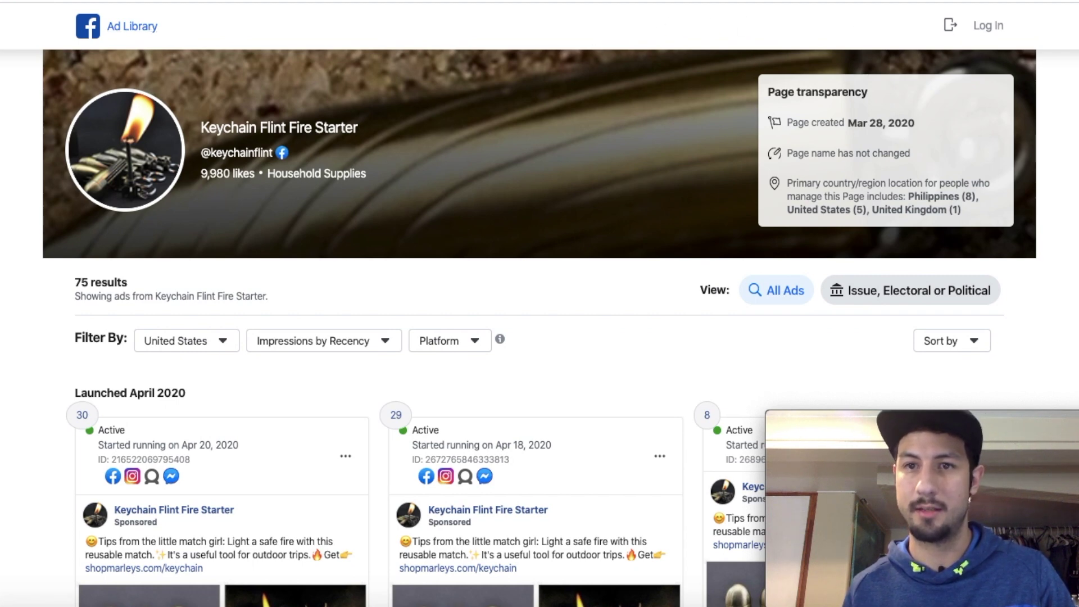
scroll(243, 437, down, 8)
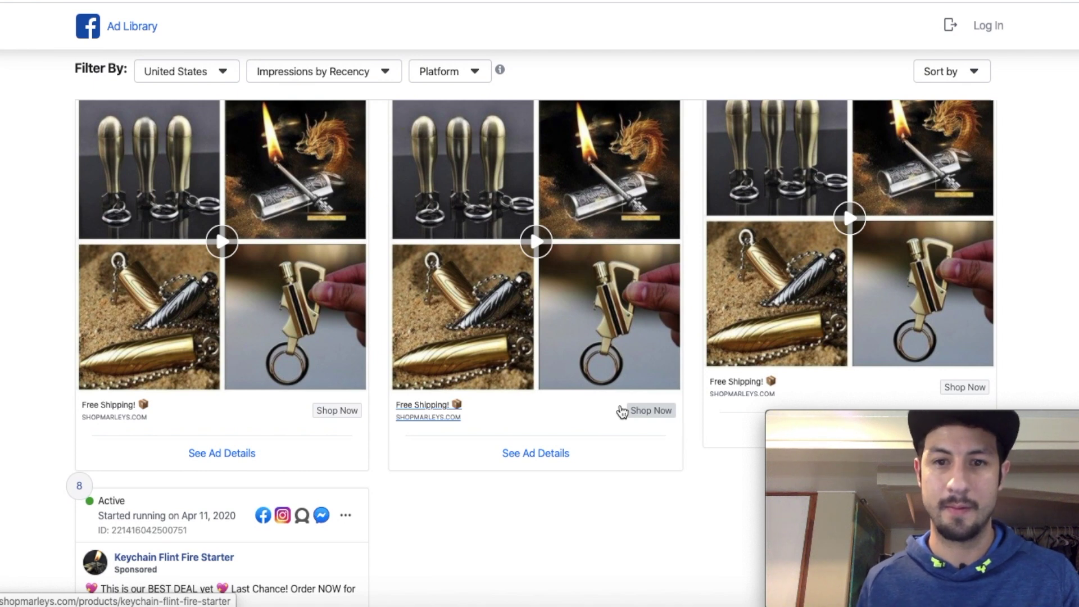
click(645, 414)
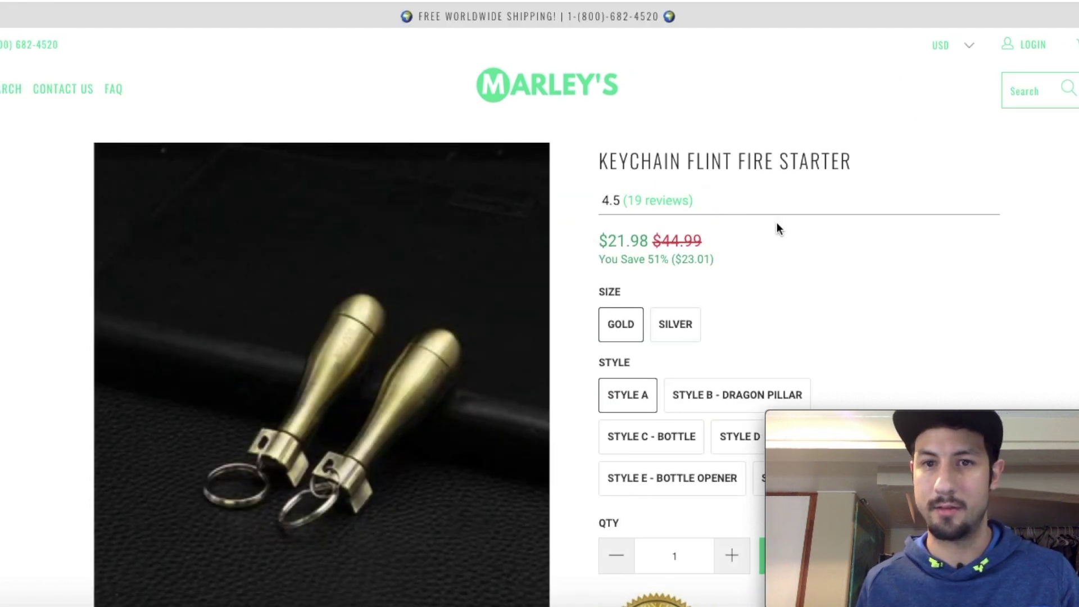
scroll(539, 304, down, 2)
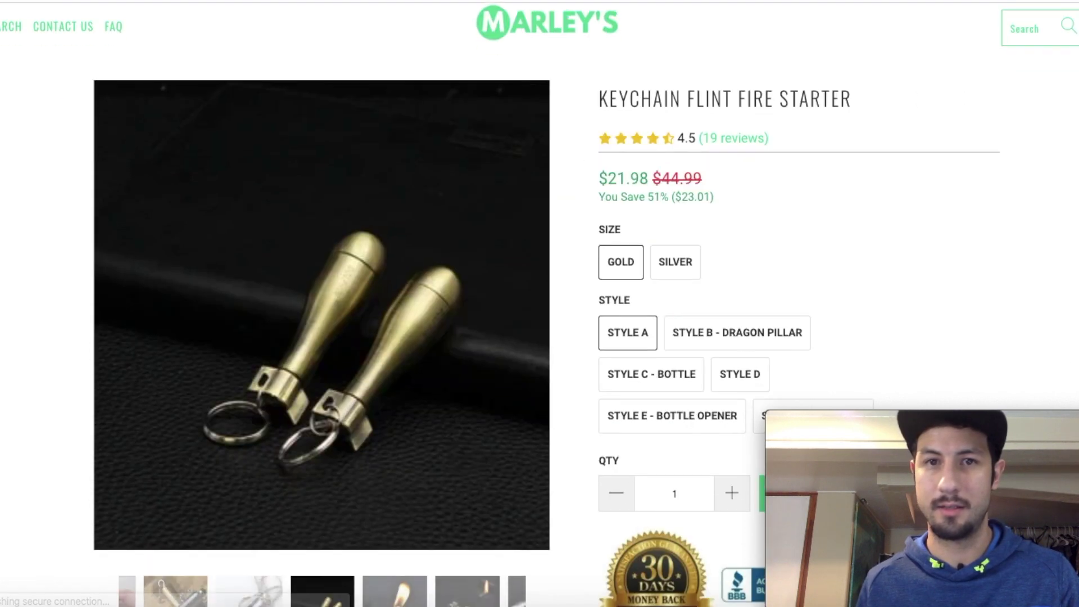
scroll(540, 303, down, 3)
scroll(539, 303, down, 15)
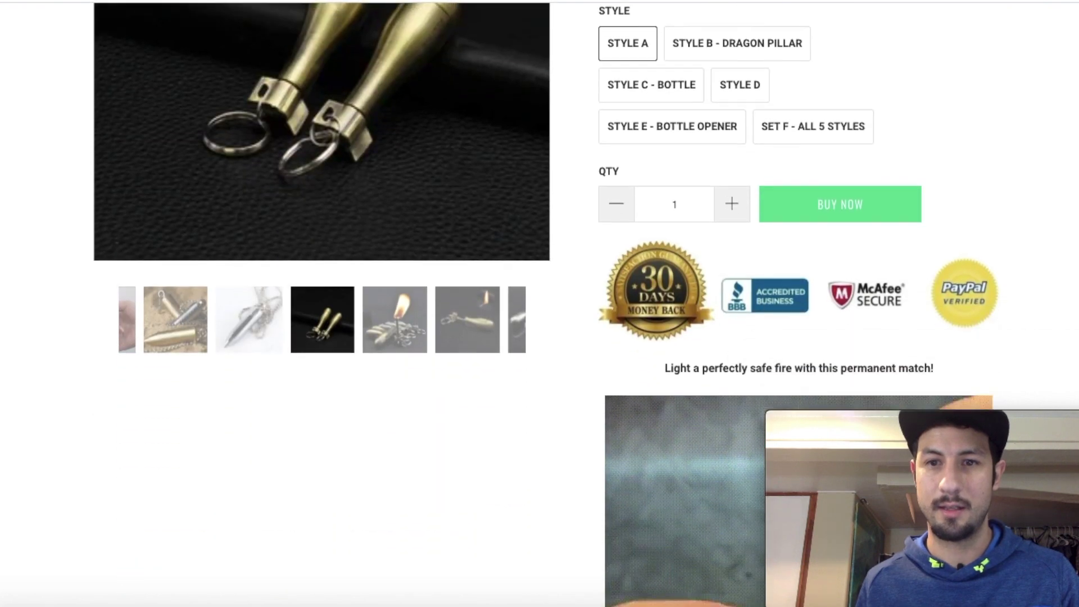
scroll(799, 304, down, 15)
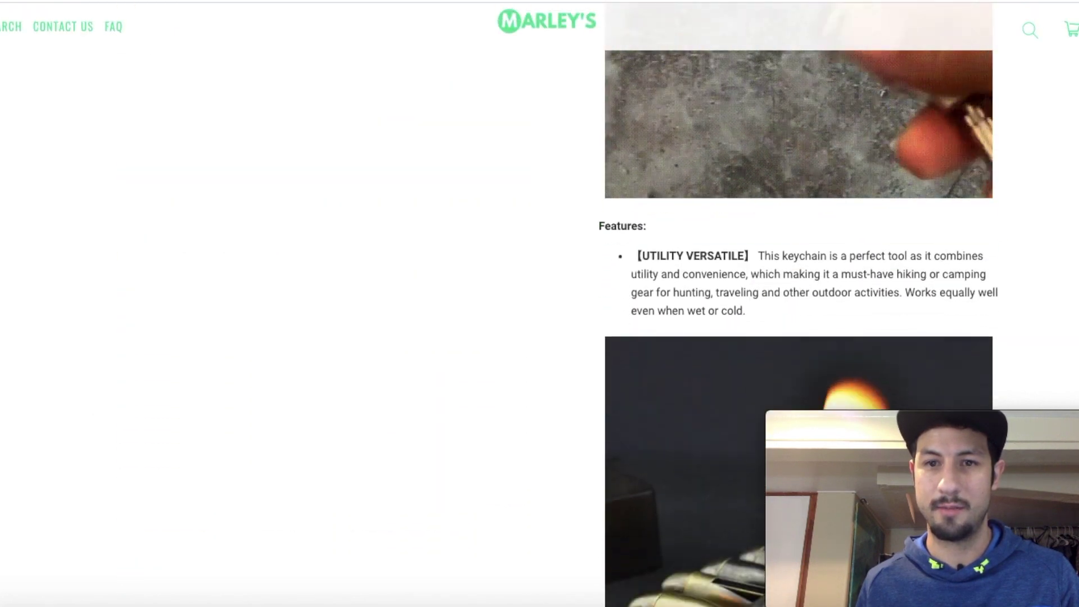
scroll(799, 303, down, 20)
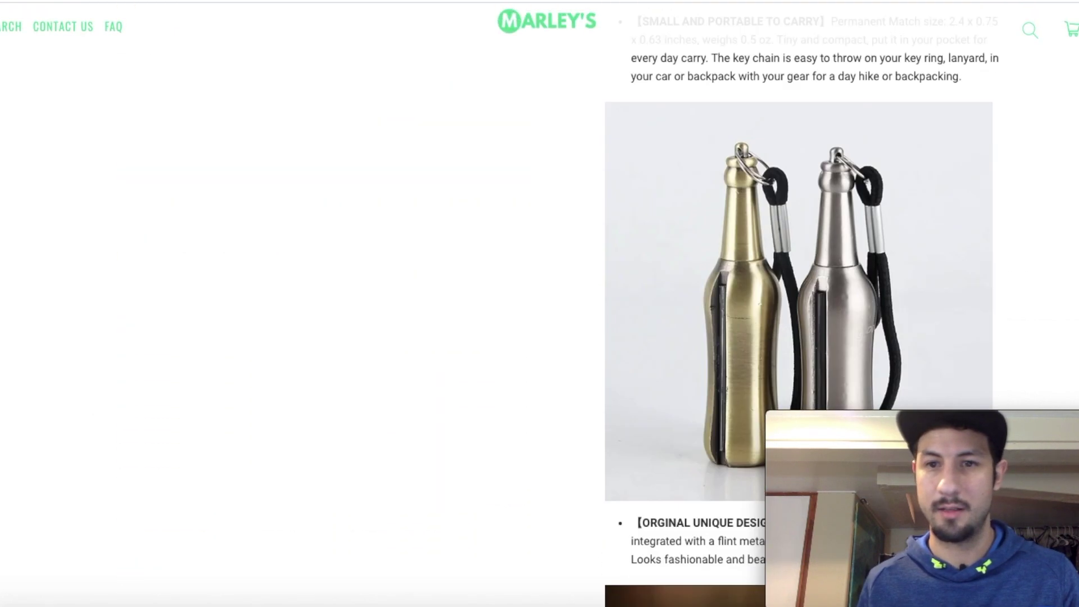
scroll(799, 304, down, 20)
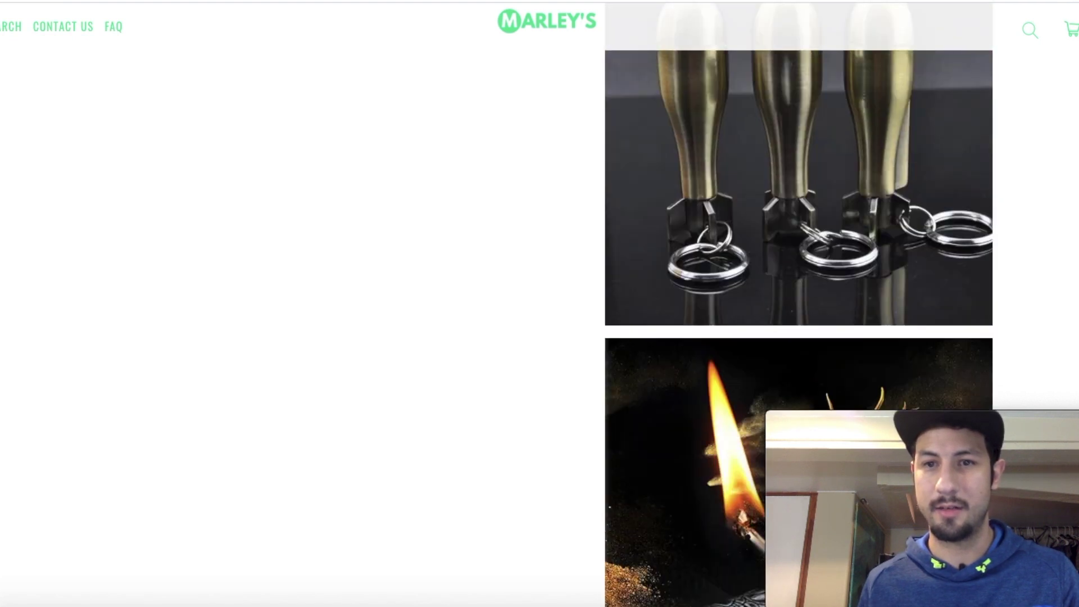
scroll(799, 304, down, 20)
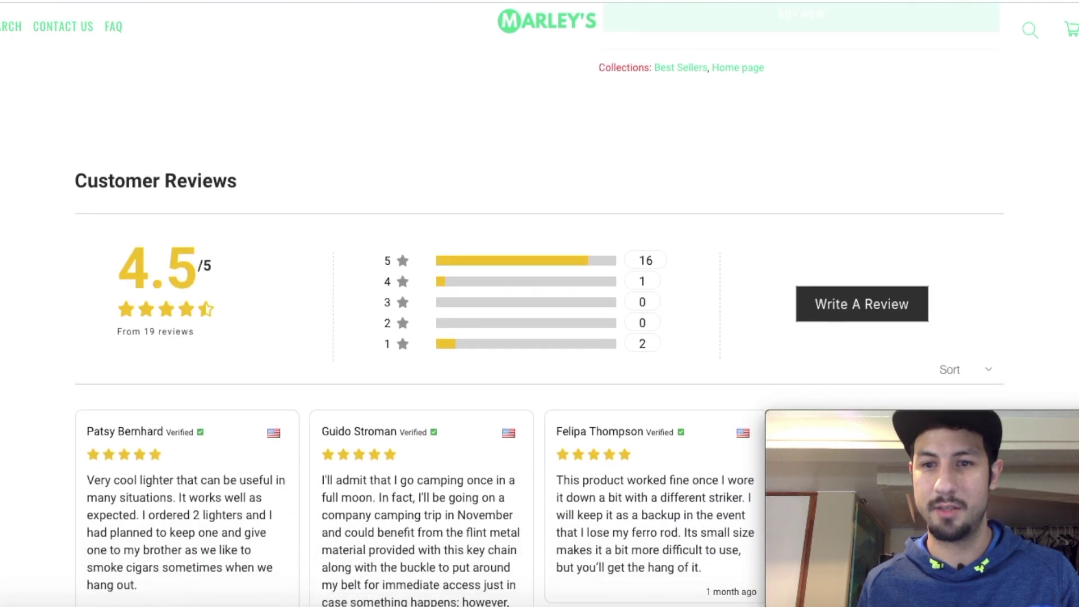
scroll(379, 304, down, 9)
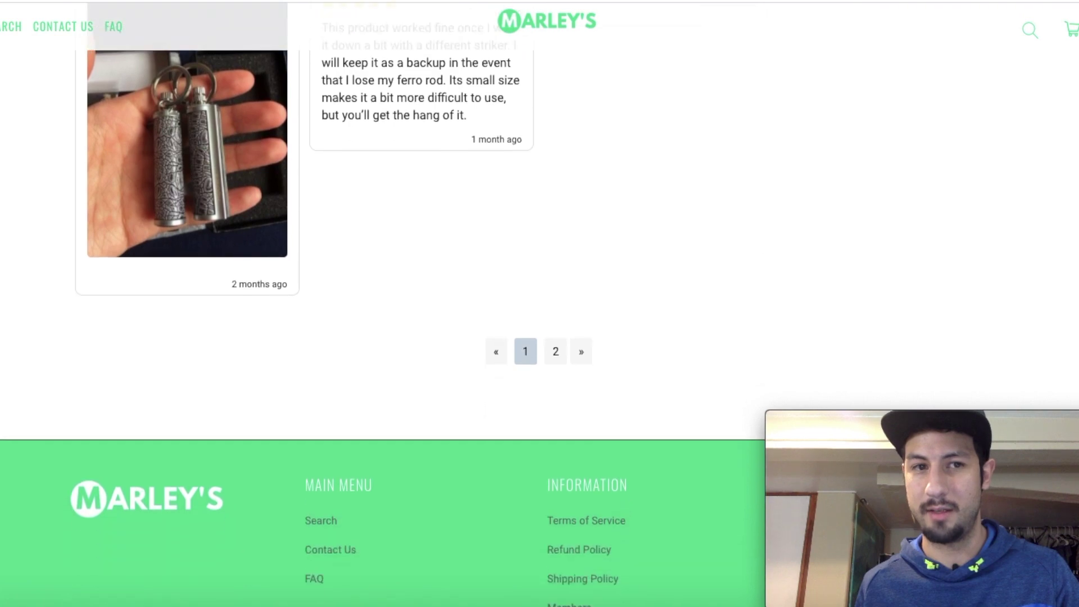
scroll(540, 303, up, 20)
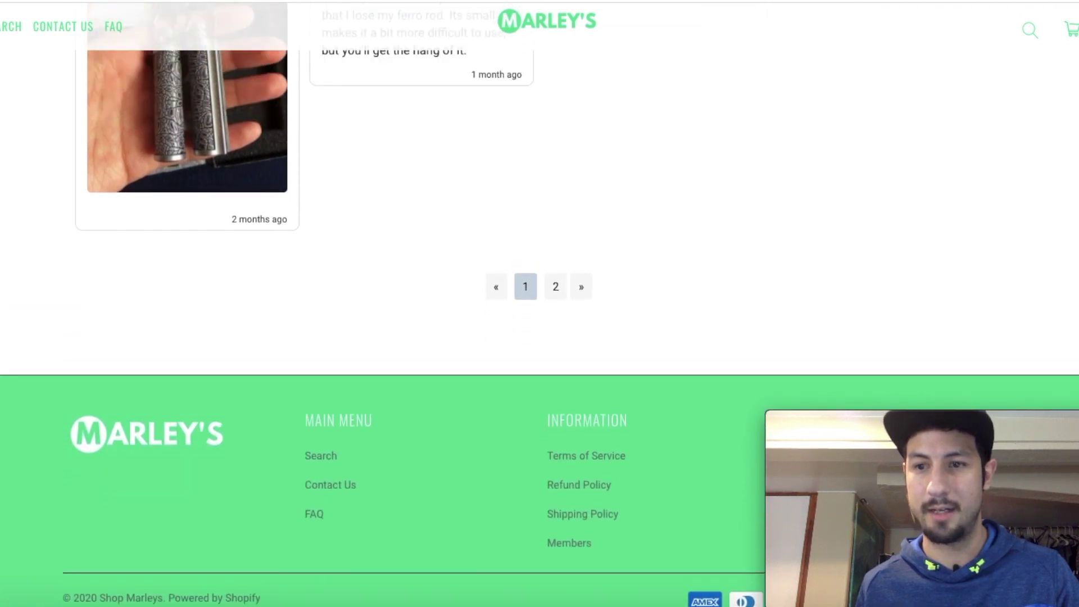
scroll(799, 303, down, 15)
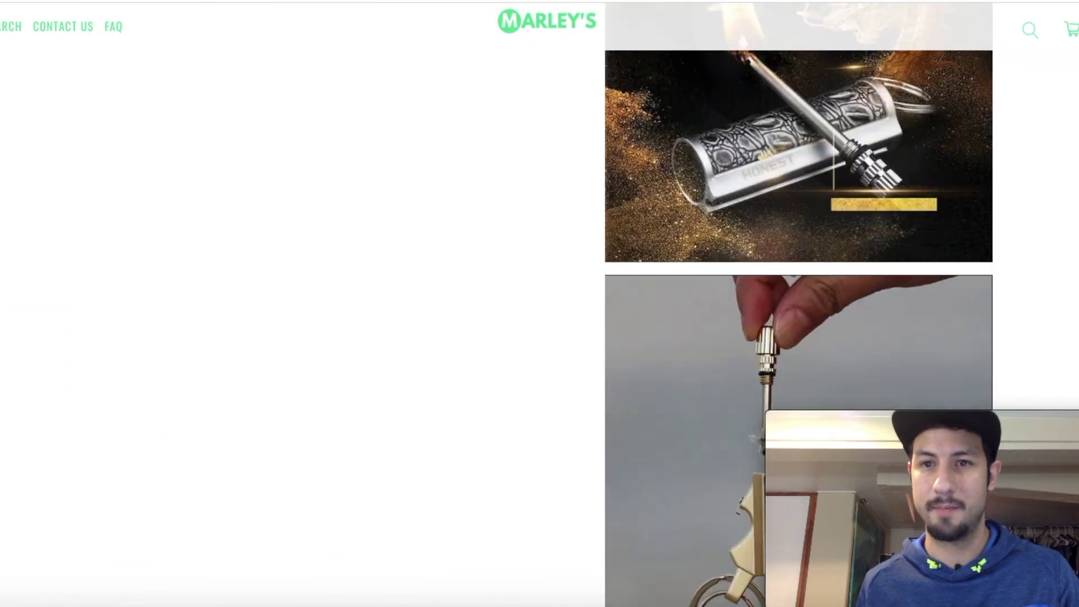
scroll(799, 304, up, 15)
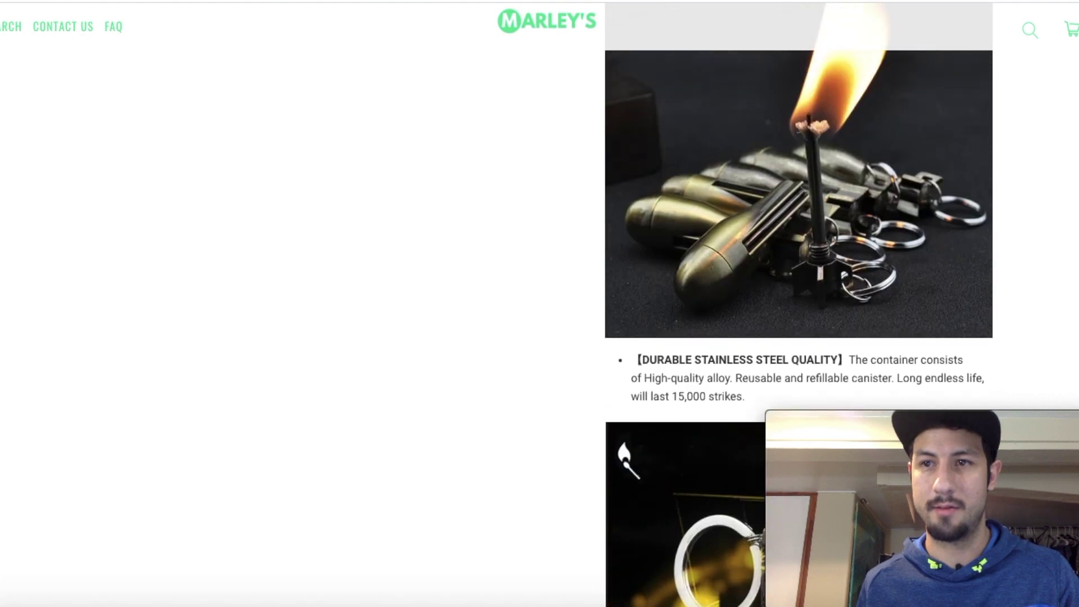
scroll(539, 304, up, 5)
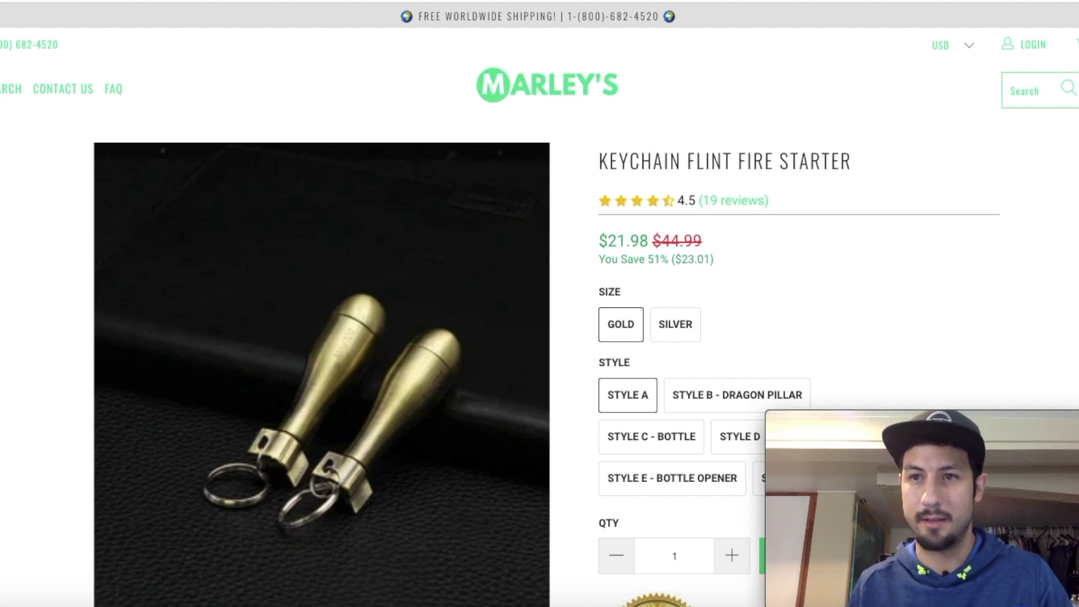
scroll(540, 304, down, 10)
scroll(540, 304, down, 2)
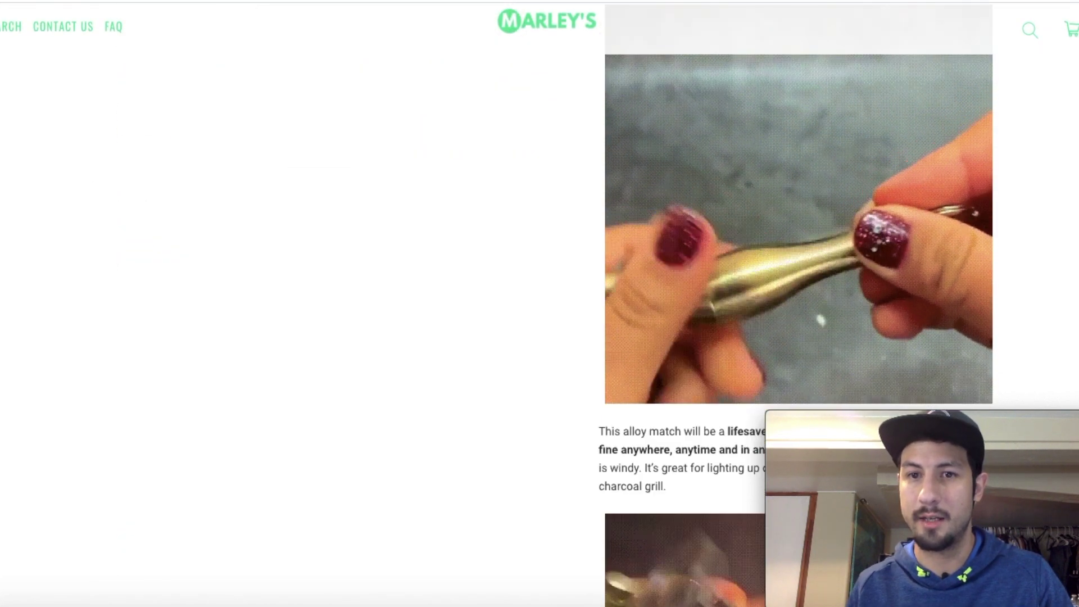
scroll(539, 303, up, 1)
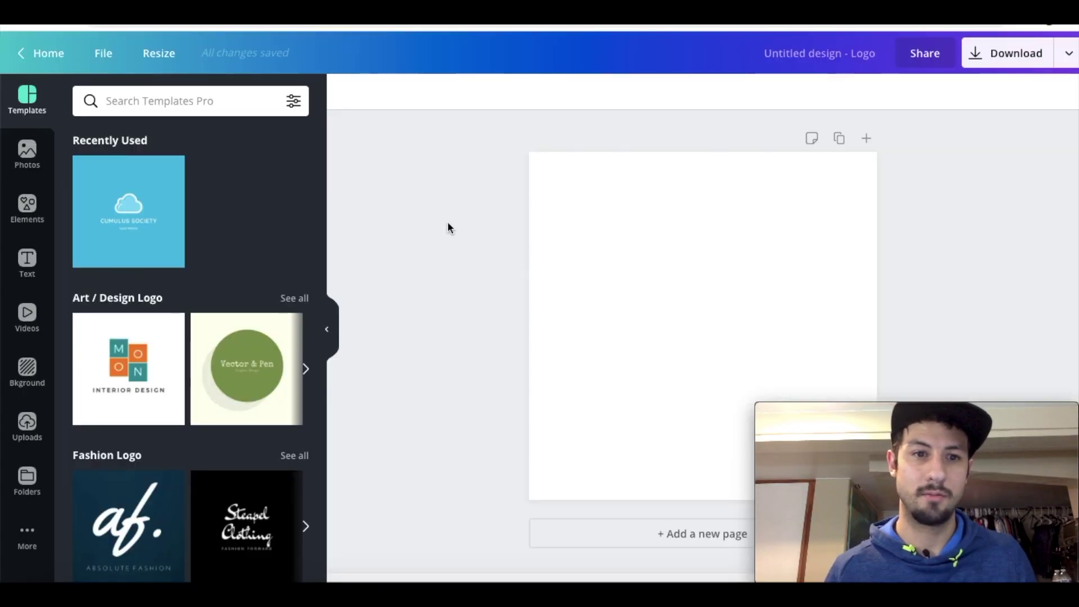
- Return to the Canva home page and create a new 500 × 500 px Logo design
click(35, 55)
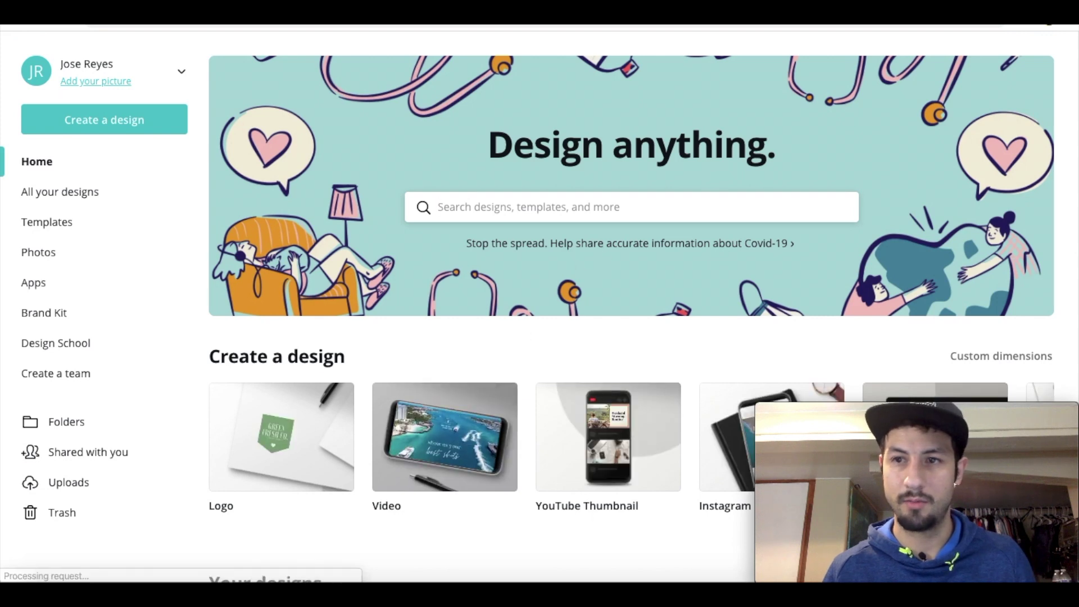
scroll(620, 231, down, 2)
scroll(1068, 100, down, 3)
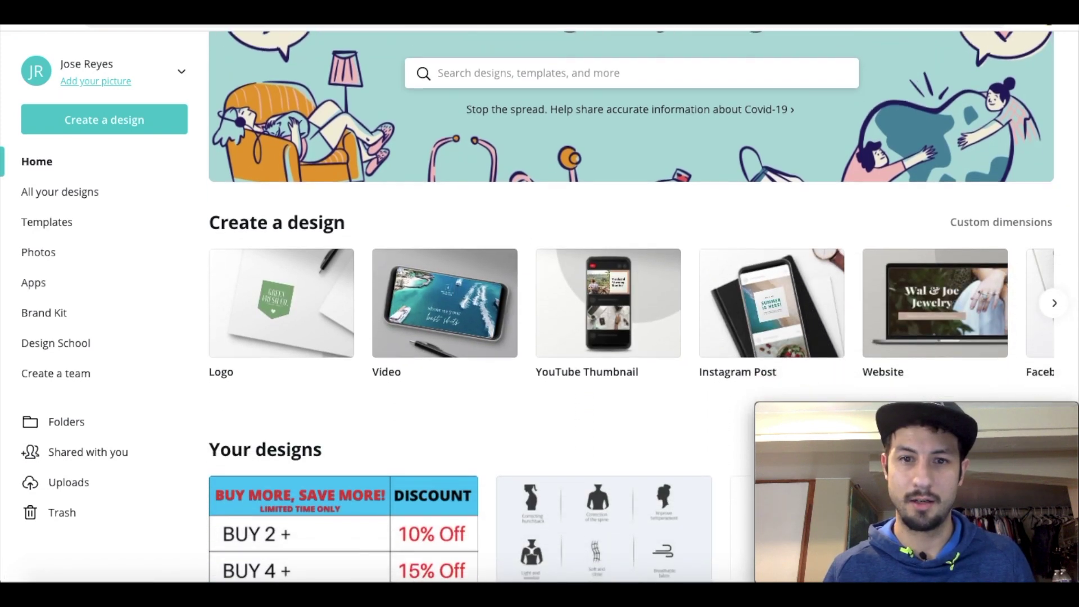
scroll(1068, 100, up, 4)
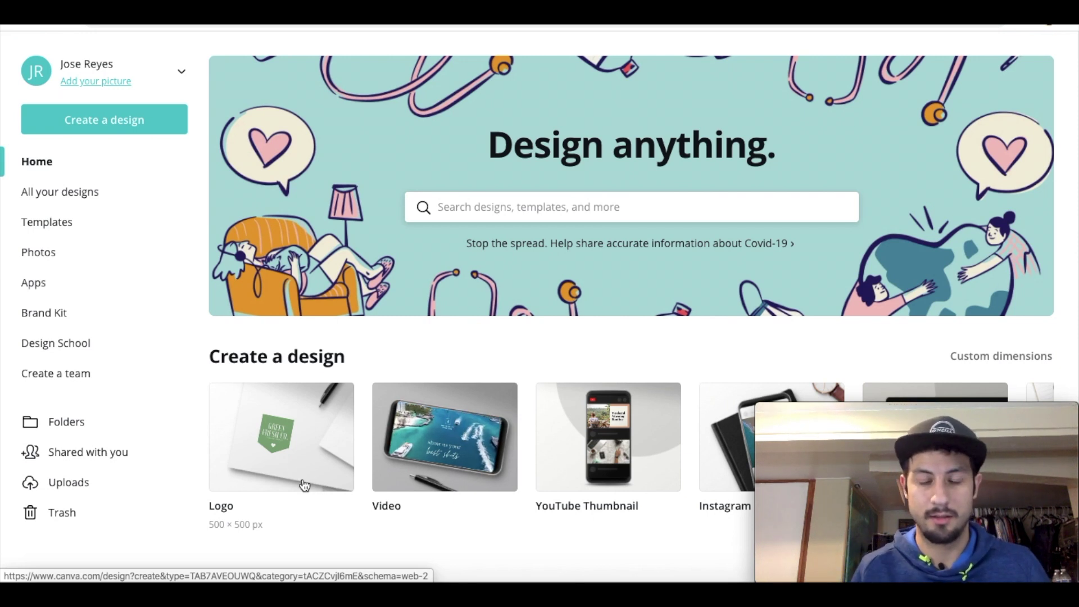
click(257, 437)
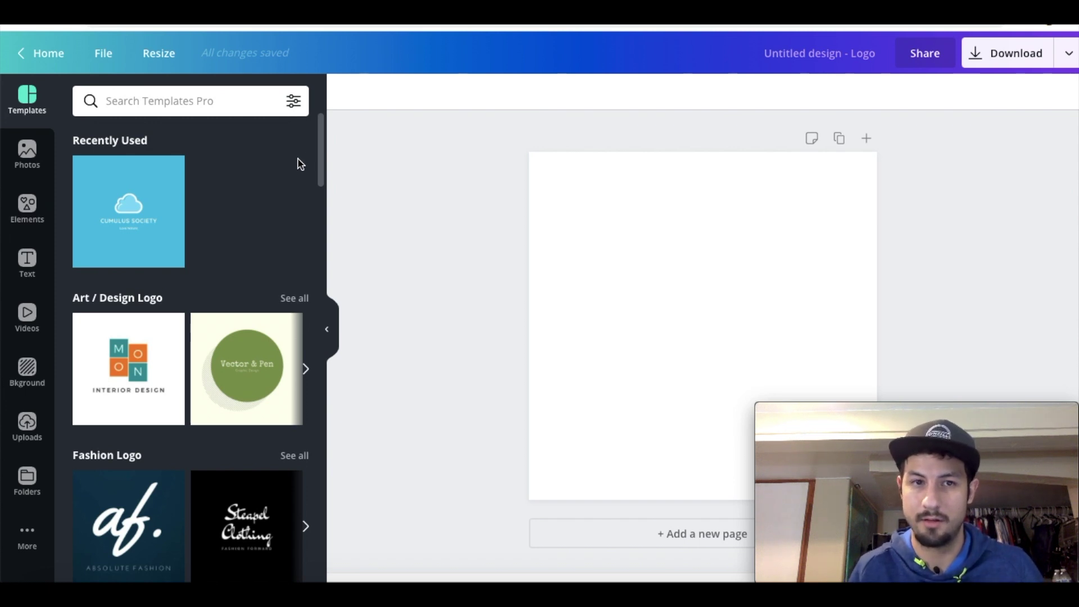
- Show the Photos panel with recently used and trending stock photos beside the blank logo
drag(321, 161, 326, 140)
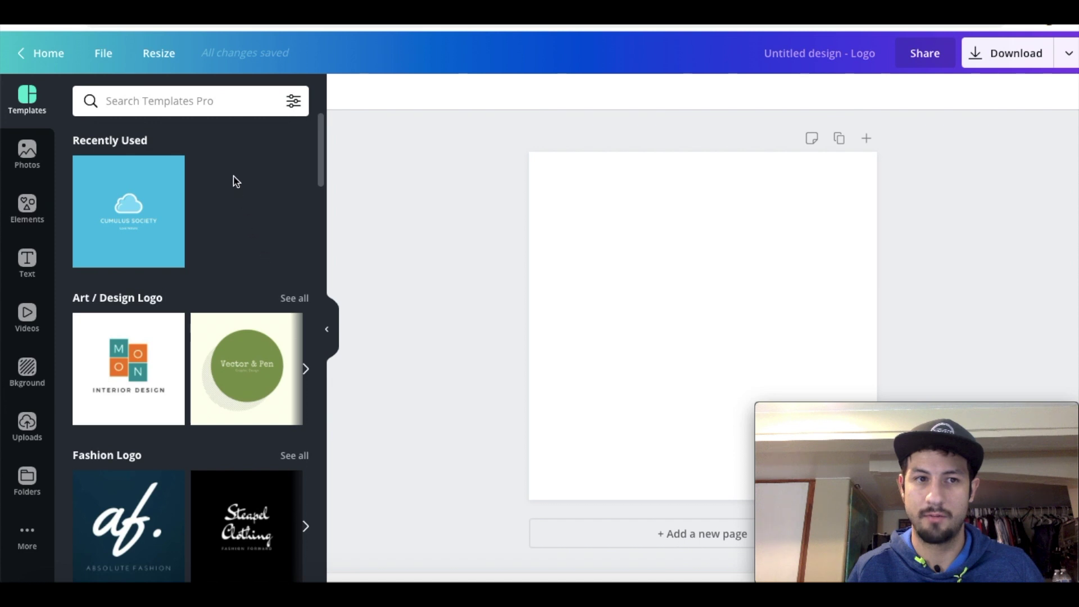
click(34, 162)
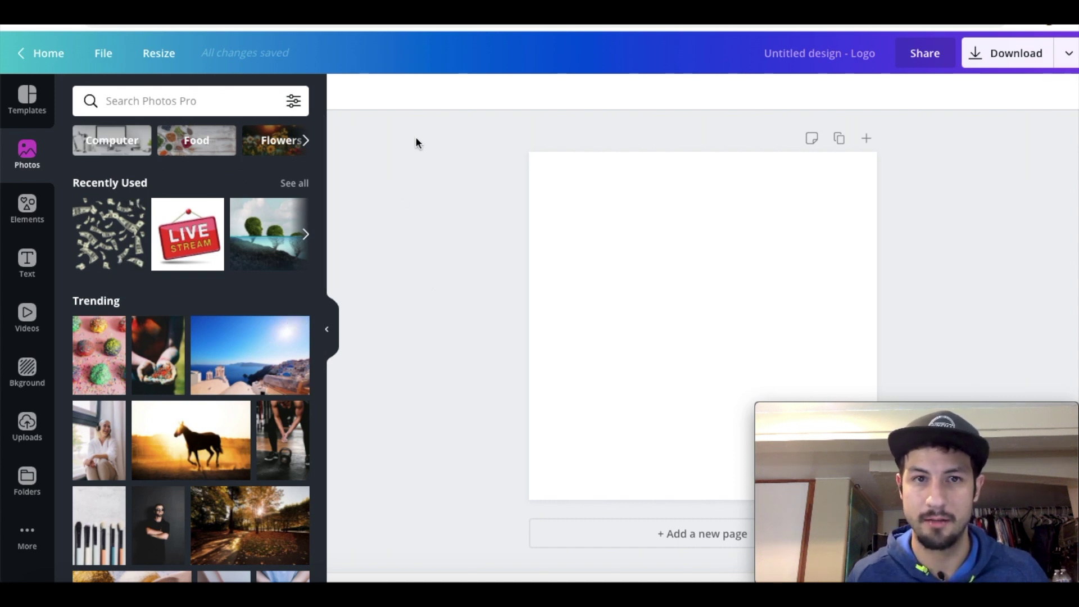
mouse_move(785, 430)
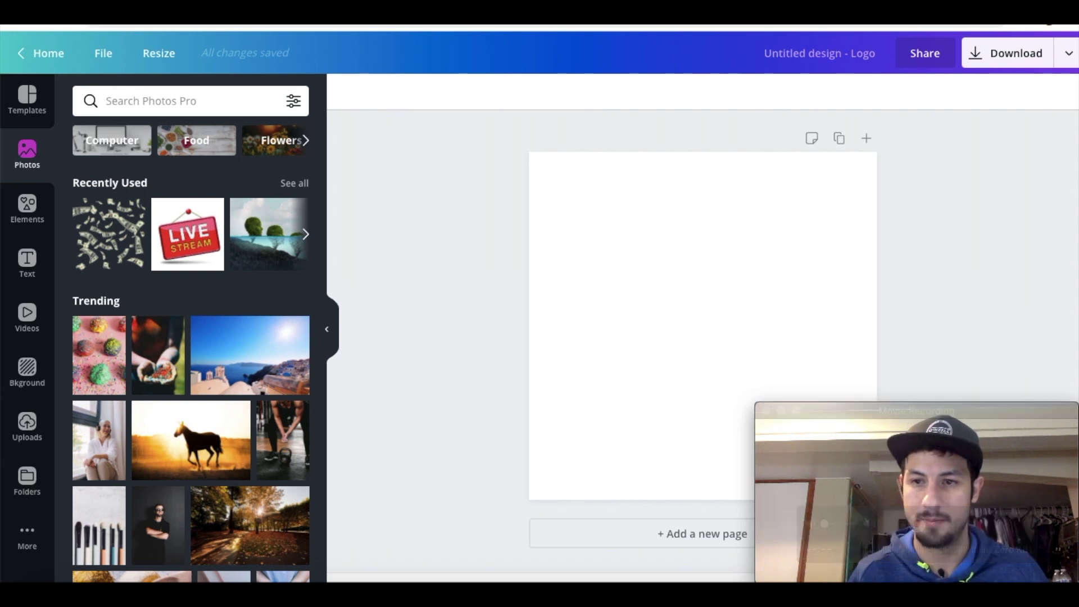
drag(1055, 423, 1057, 2)
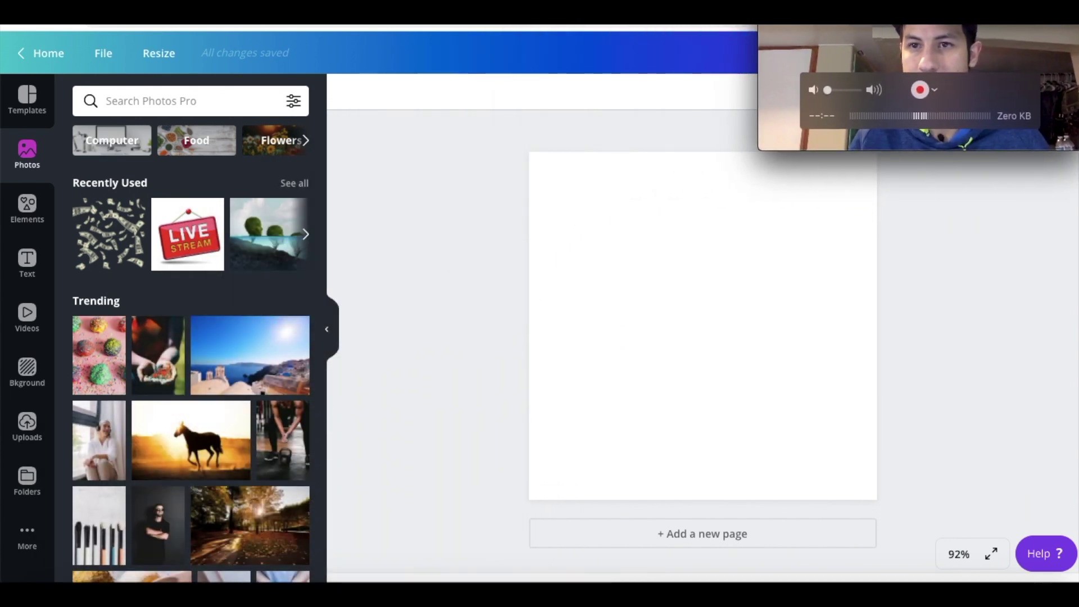
drag(922, 16, 951, 360)
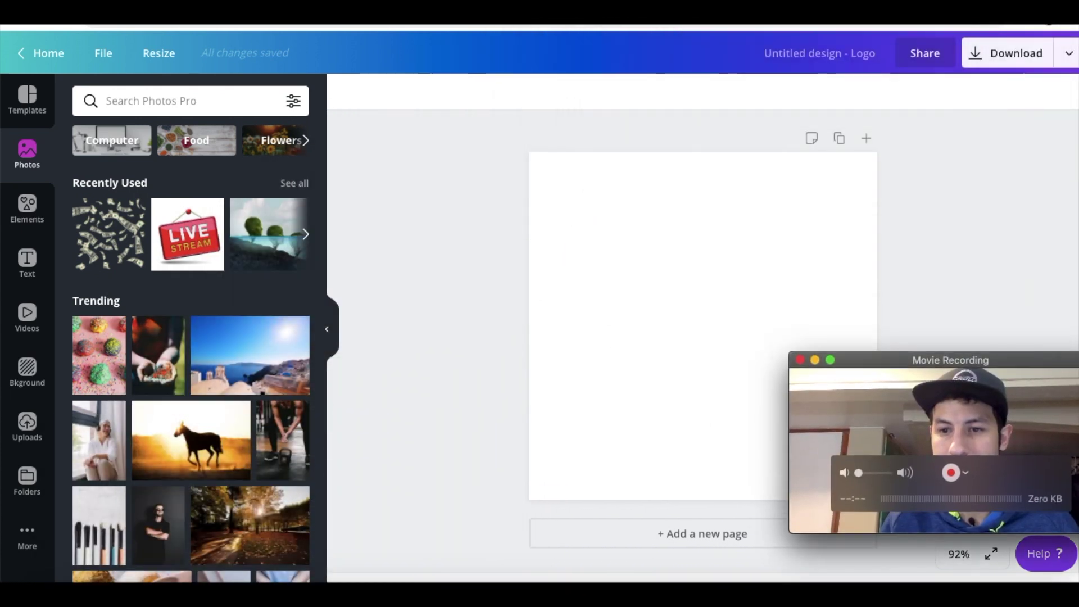
drag(1078, 372, 1059, 477)
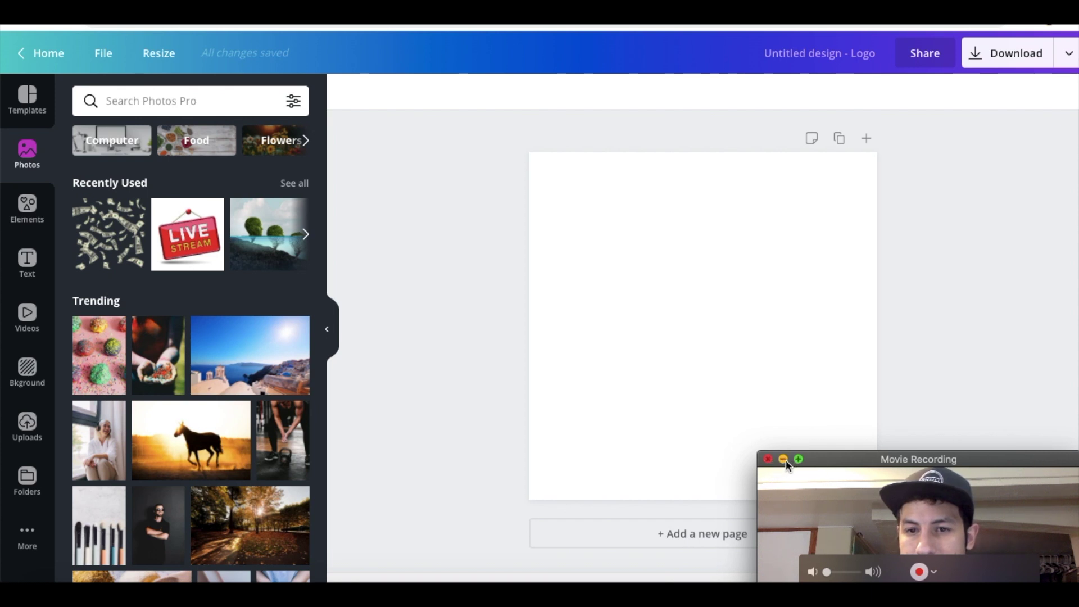
drag(953, 460, 176, 421)
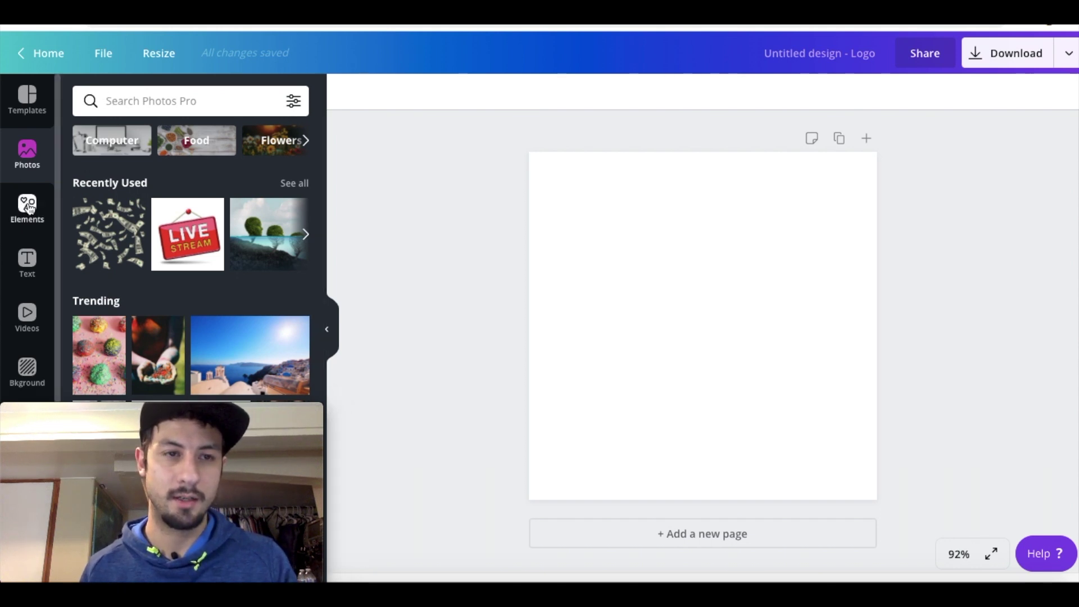
- Search Elements for 'fire' and place the red flame graphic in the centre of the logo page
click(146, 105)
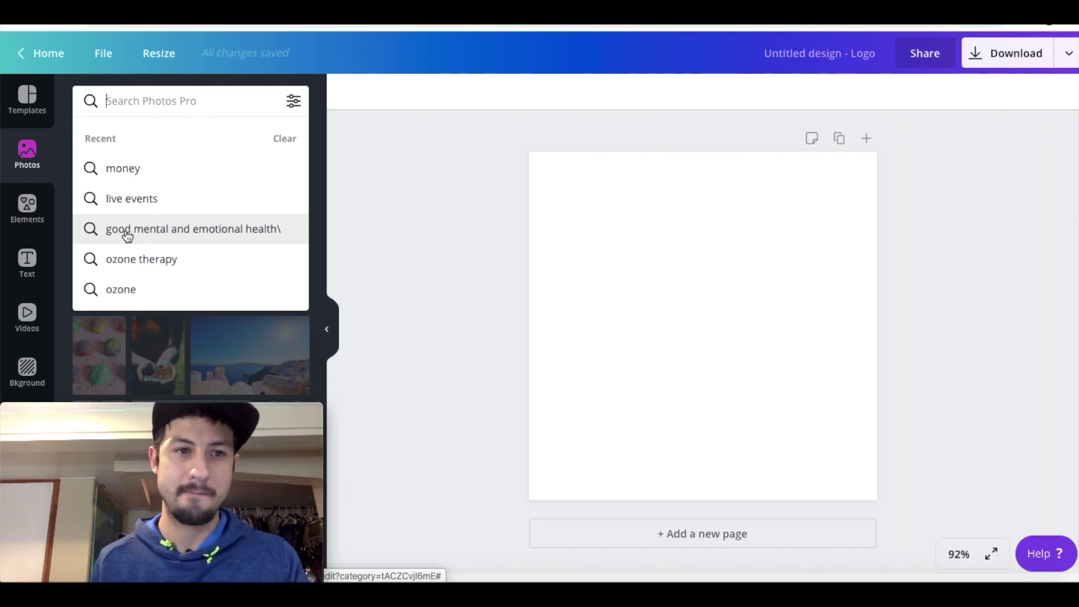
click(27, 209)
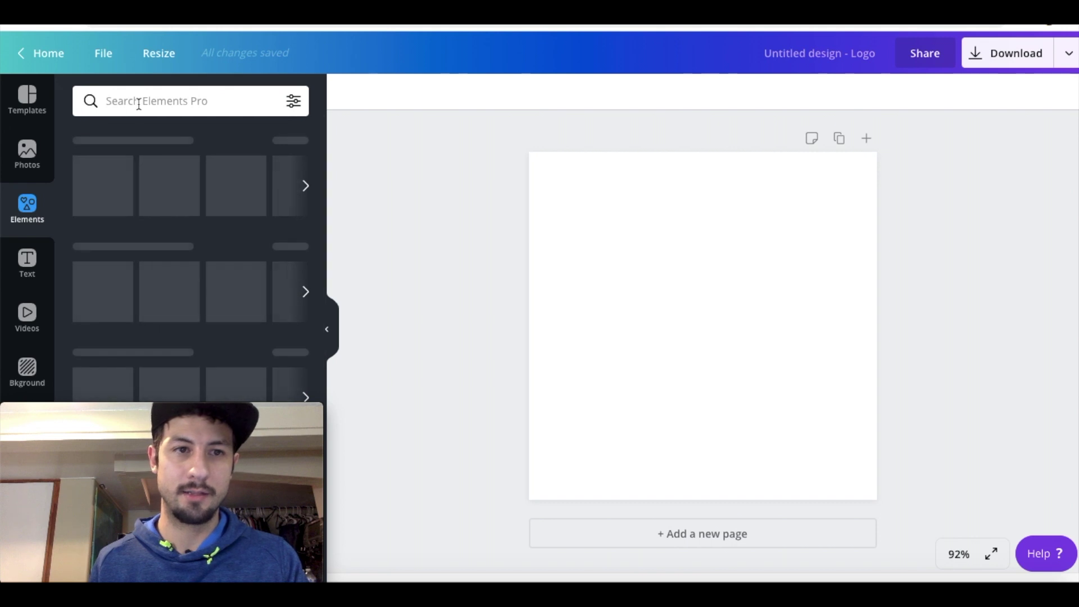
click(136, 105)
text(fire)
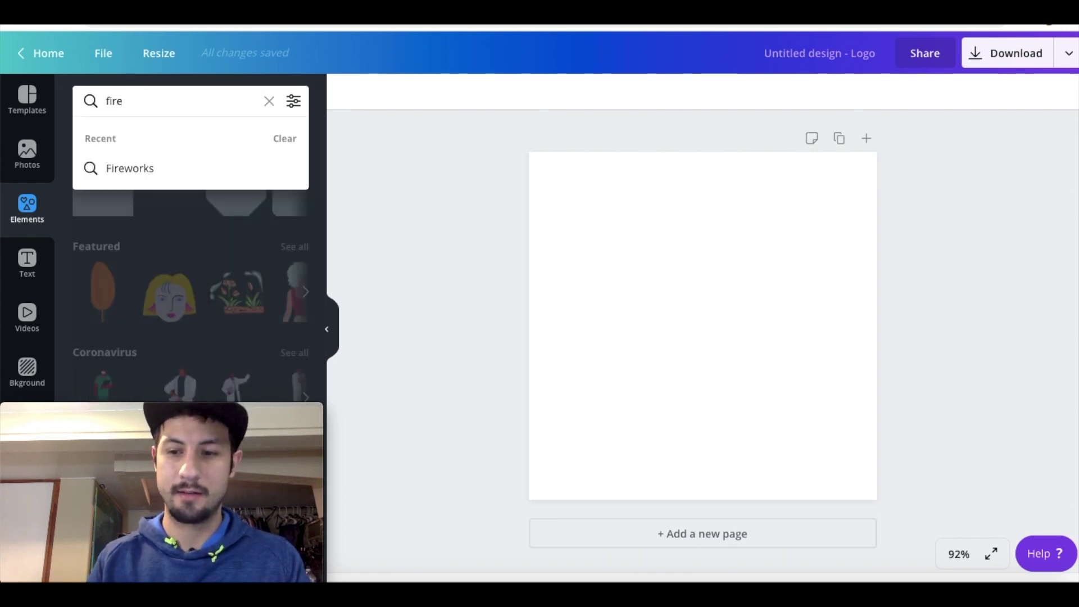
key(Return)
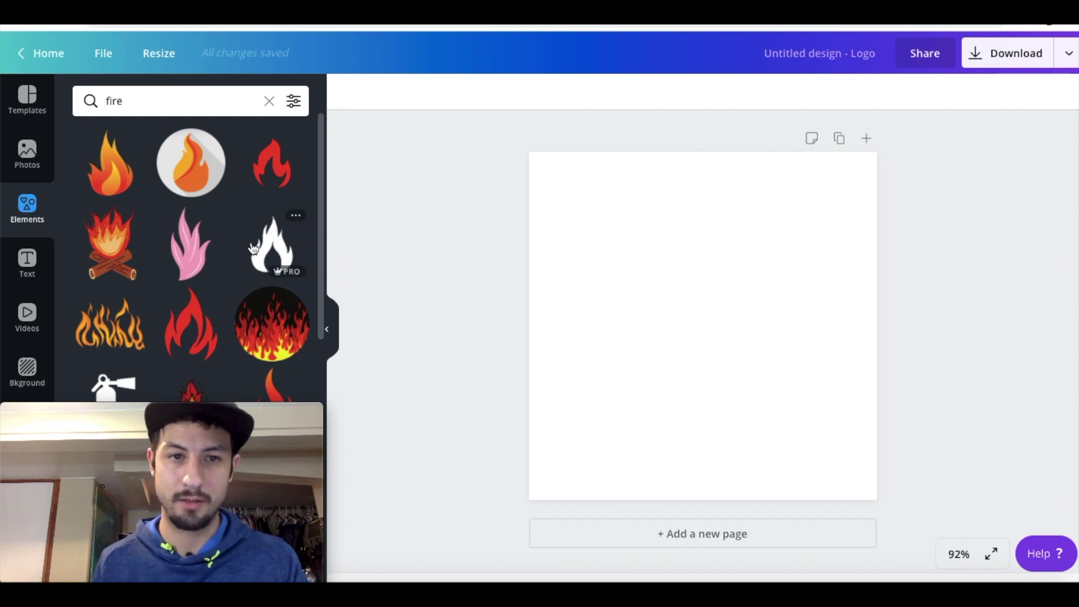
scroll(321, 256, down, 5)
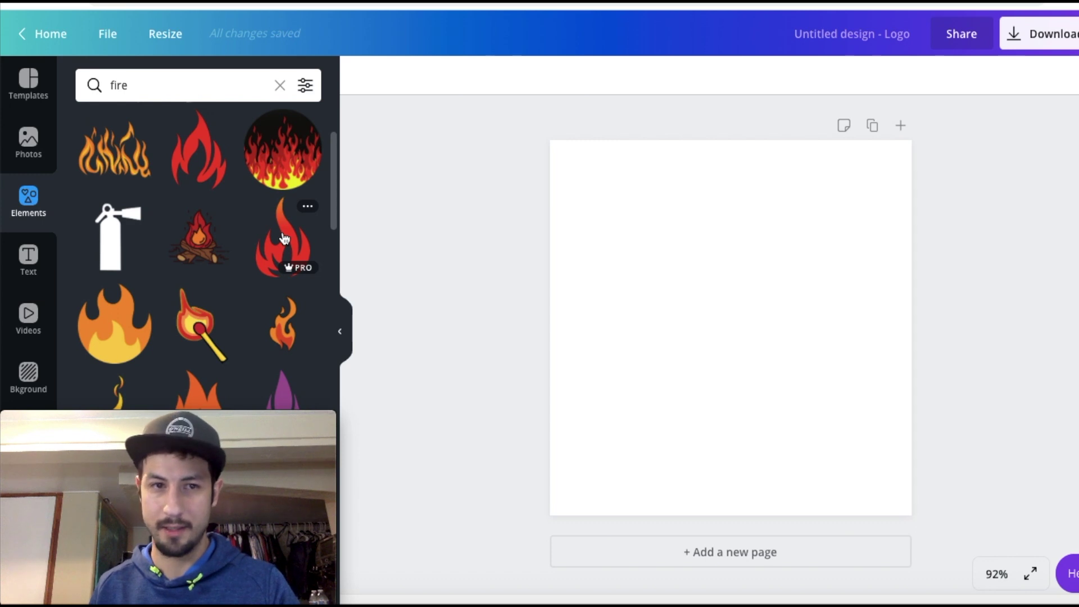
click(283, 239)
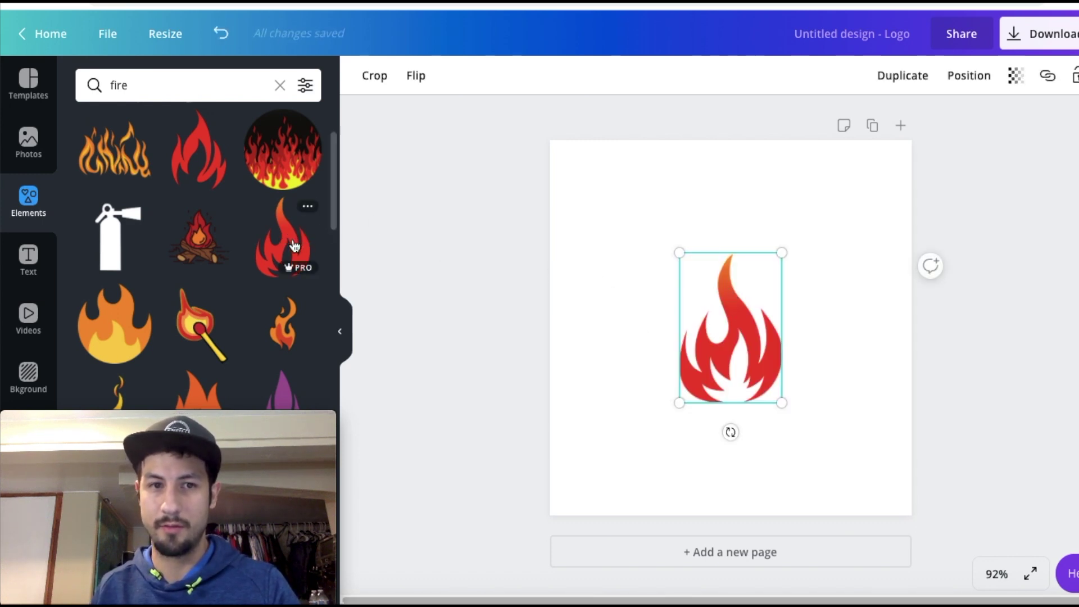
- Place the red flame on the page, resize it to about 213 by 300 and move it higher
drag(293, 246, 636, 198)
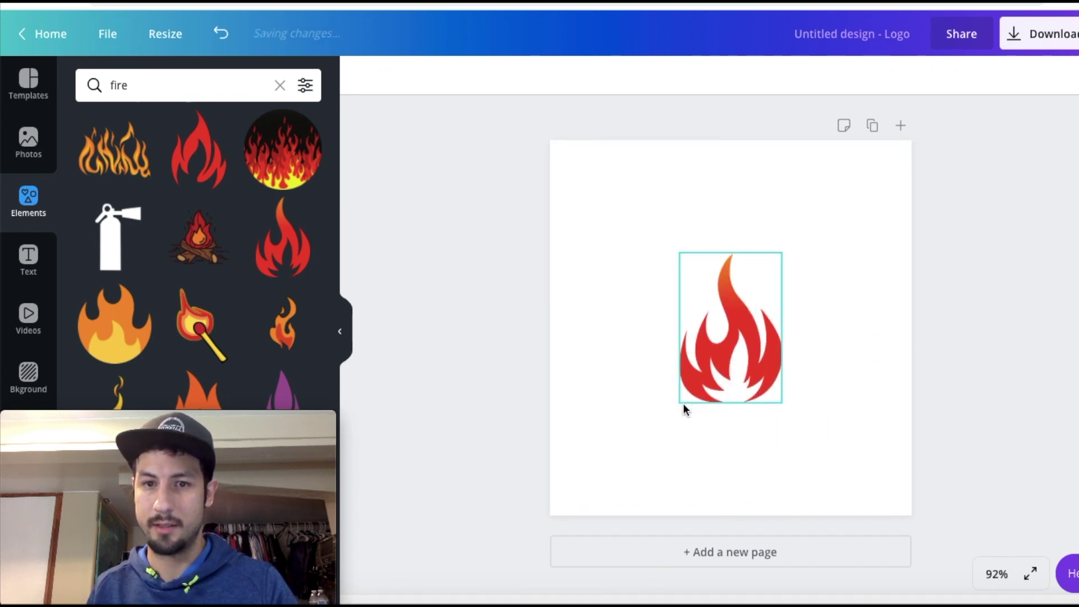
click(682, 398)
drag(680, 403, 679, 426)
drag(706, 366, 696, 346)
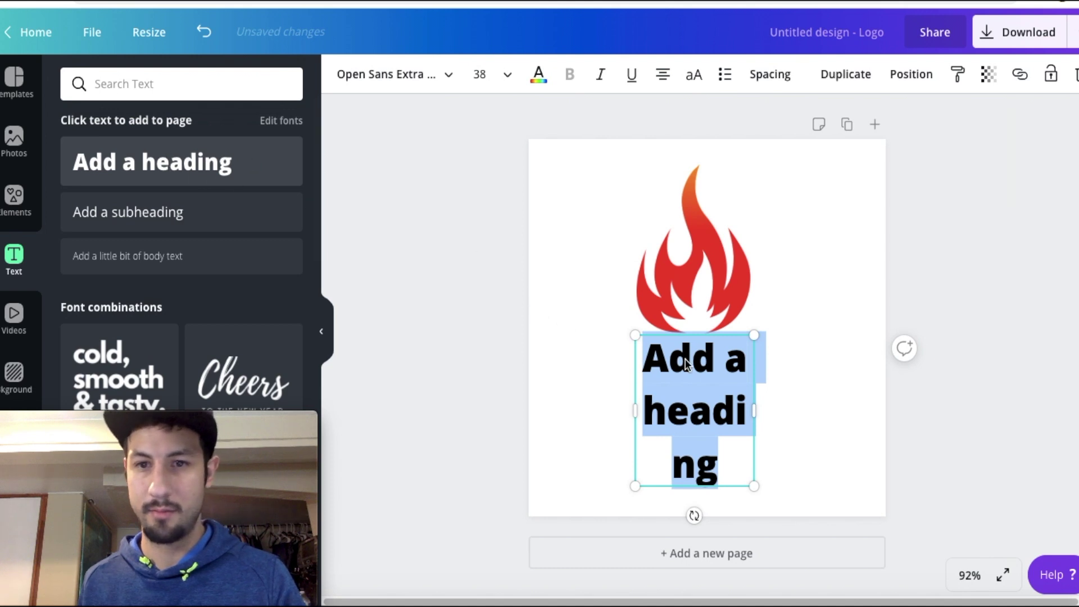
- Replace the placeholder heading with 'flintflicker' and widen the text box
click(721, 463)
key(BackSpace)
key(BackSpace)
key(BackSpace)
key(BackSpace)
key(BackSpace)
key(BackSpace)
key(BackSpace)
key(BackSpace)
key(BackSpace)
key(BackSpace)
key(BackSpace)
key(BackSpace)
key(BackSpace)
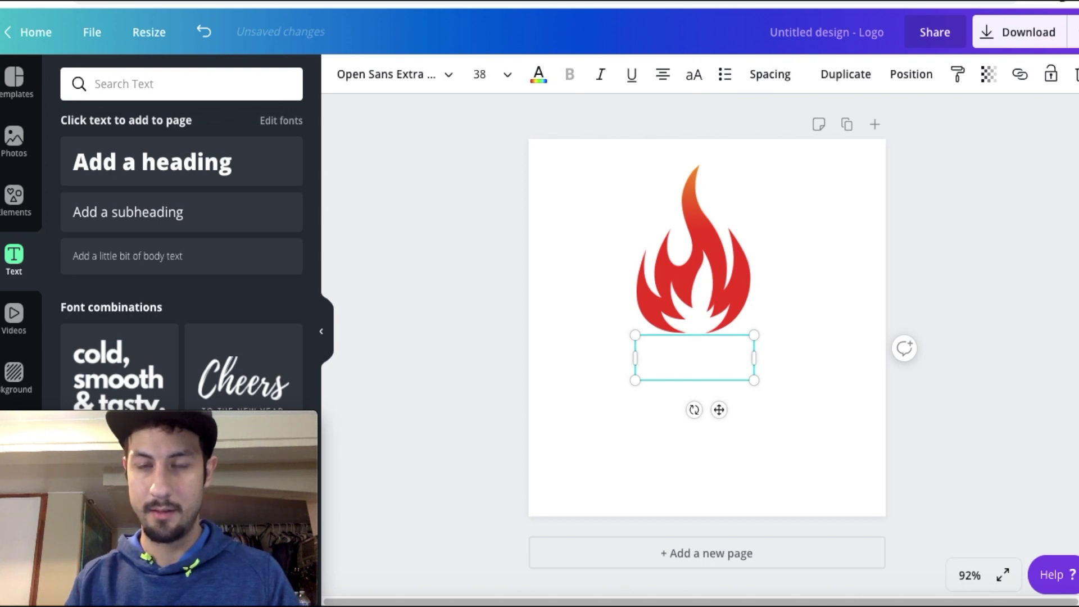
text(flintflicker)
drag(770, 386, 837, 379)
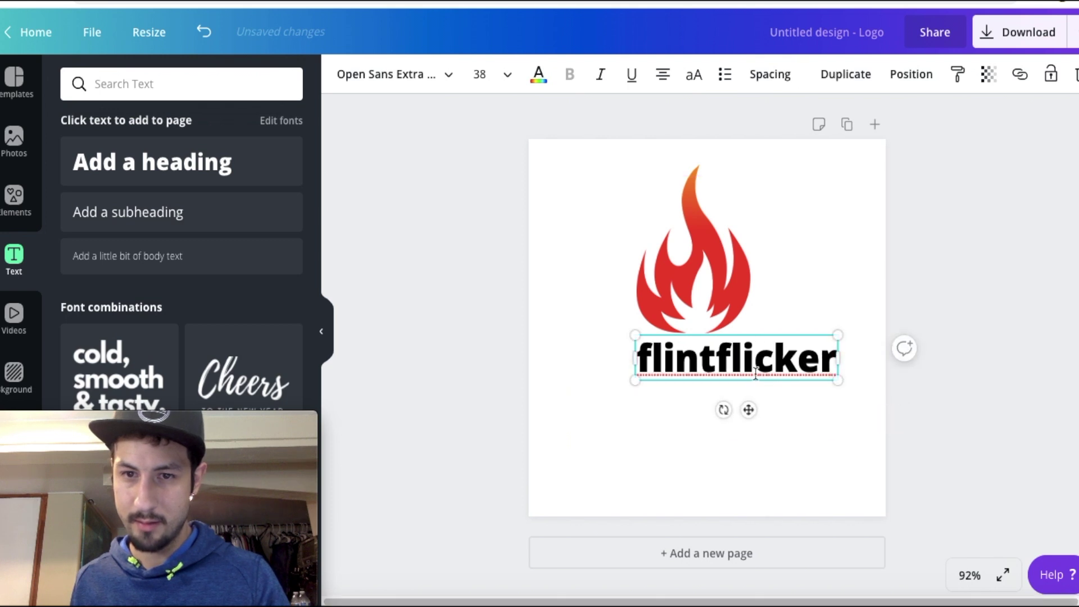
- Split it into 'flint flicker' on one line, centre it, and adjust the flame above
click(719, 367)
key(Return)
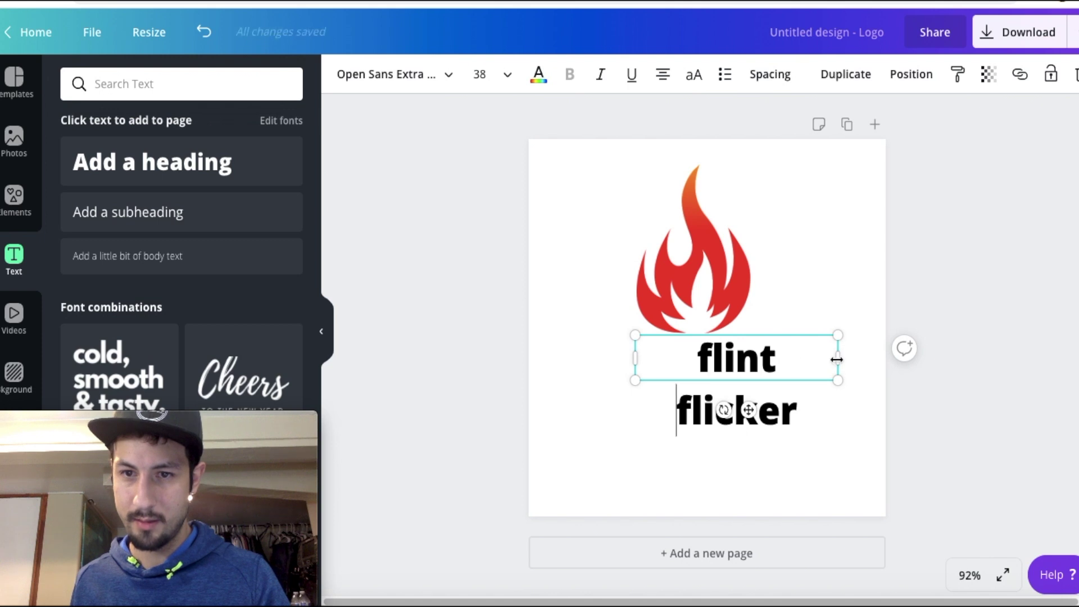
drag(837, 360, 873, 358)
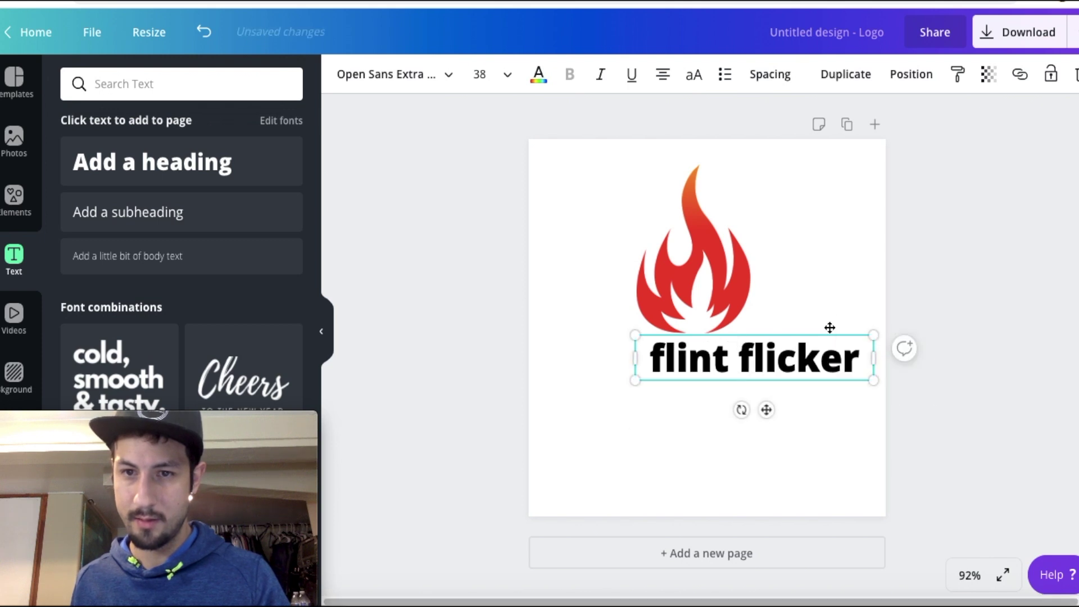
drag(814, 359, 766, 371)
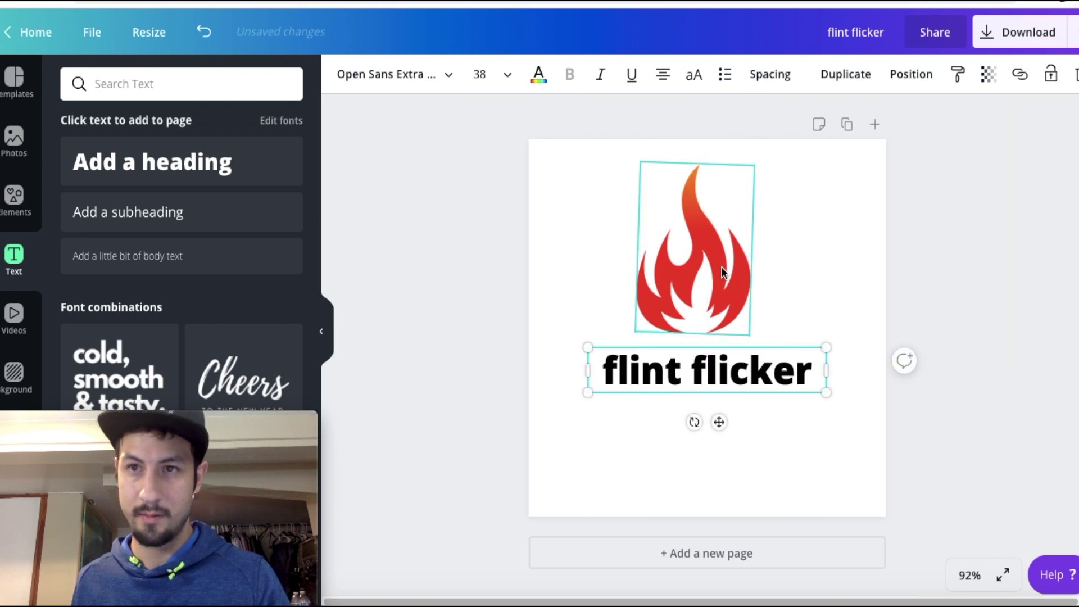
drag(720, 265, 687, 309)
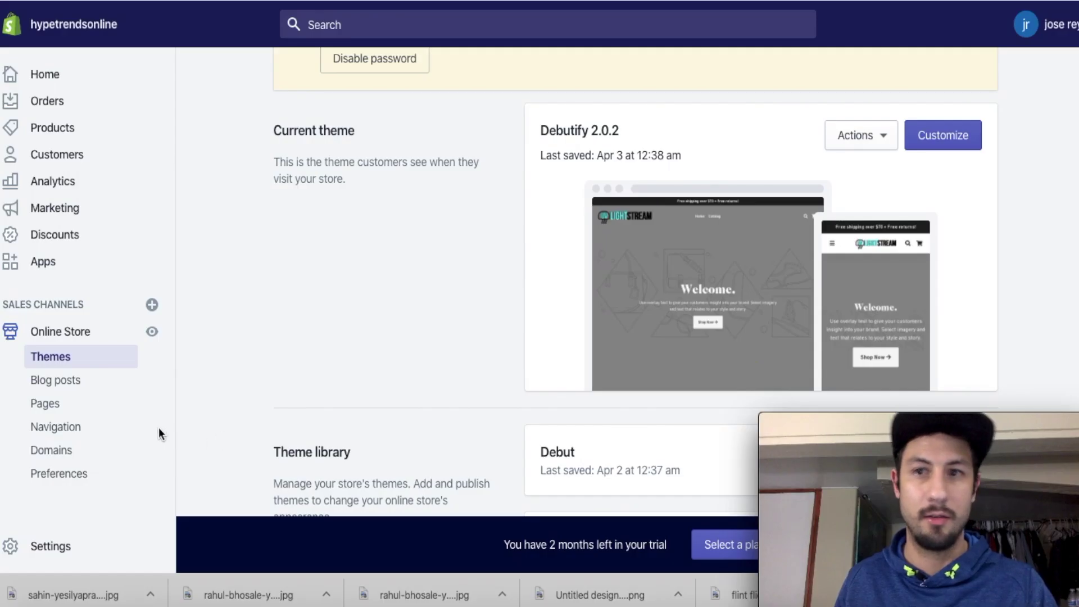
- Open the theme editor for the current Debutify 2.0.2 theme
click(962, 140)
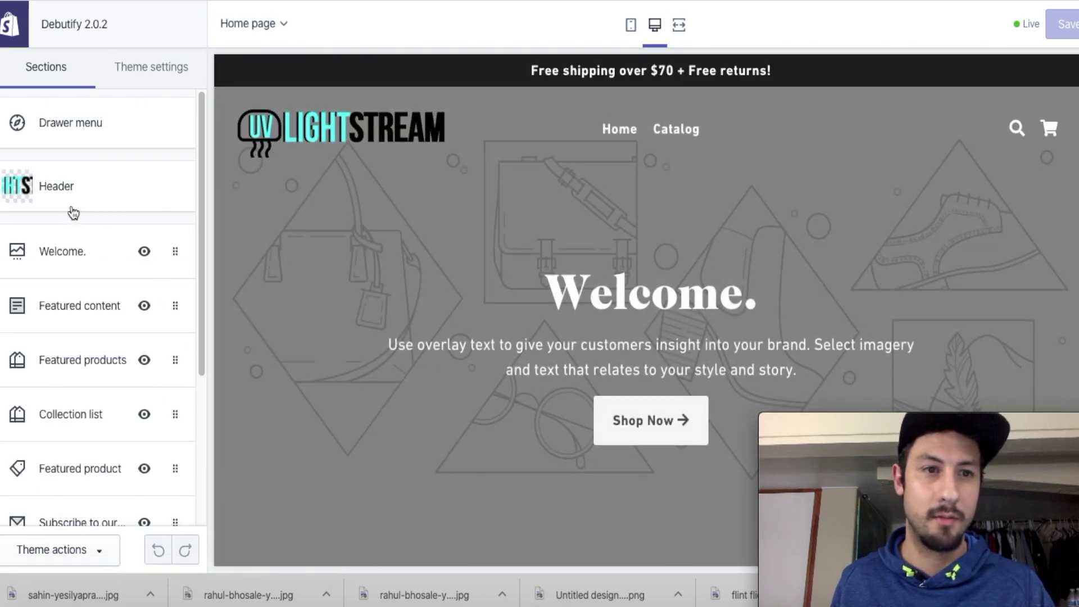
- Upload the flint flicker image as both the transparent header logo and the main header logo
click(58, 193)
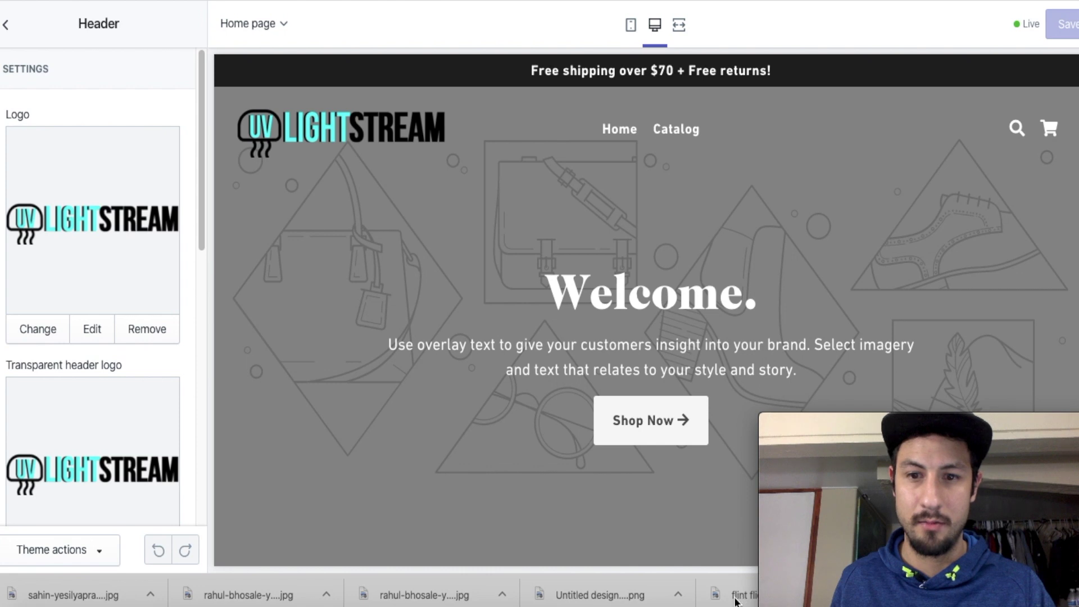
drag(734, 601, 128, 449)
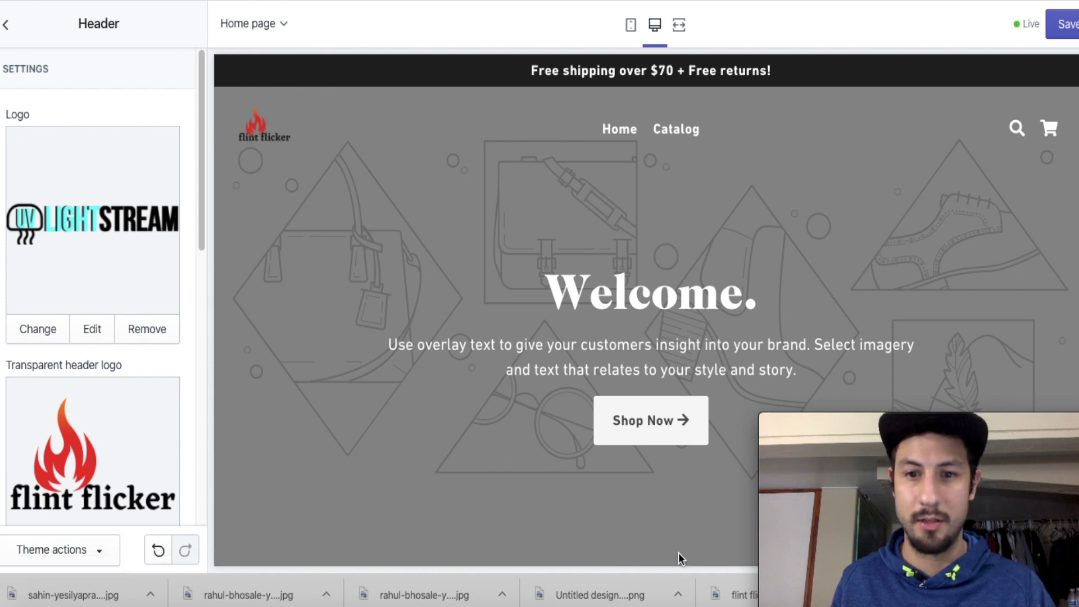
drag(724, 590, 101, 231)
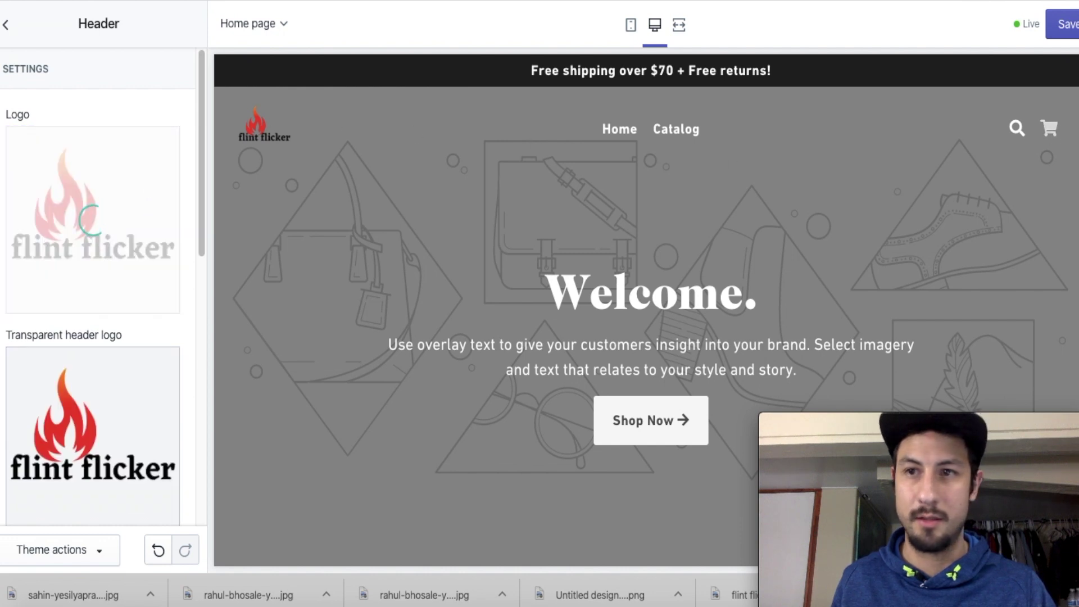
scroll(646, 309, down, 5)
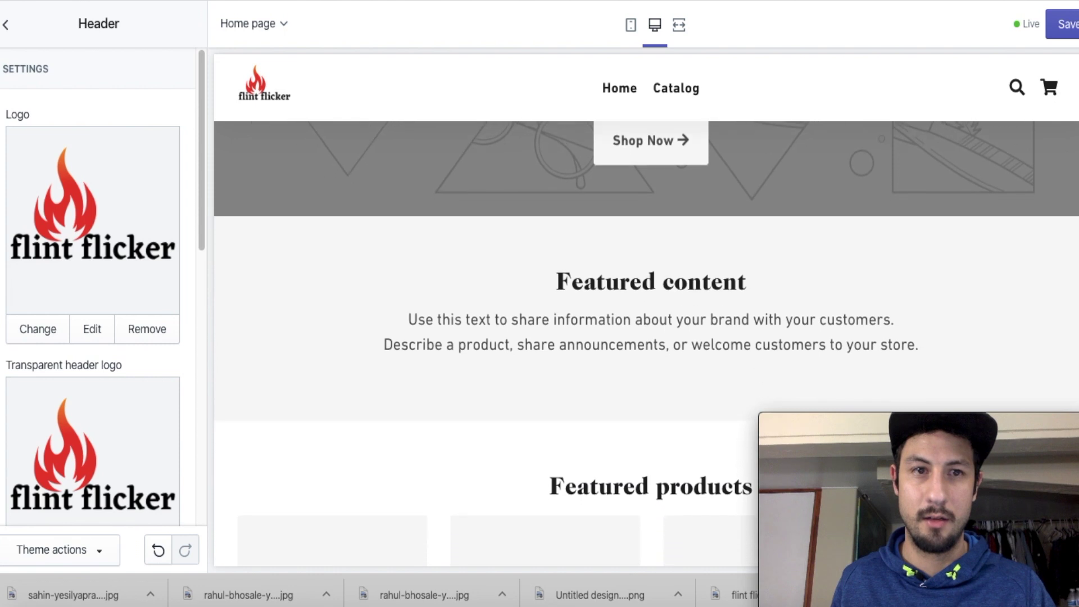
scroll(646, 309, up, 5)
scroll(646, 310, up, 1)
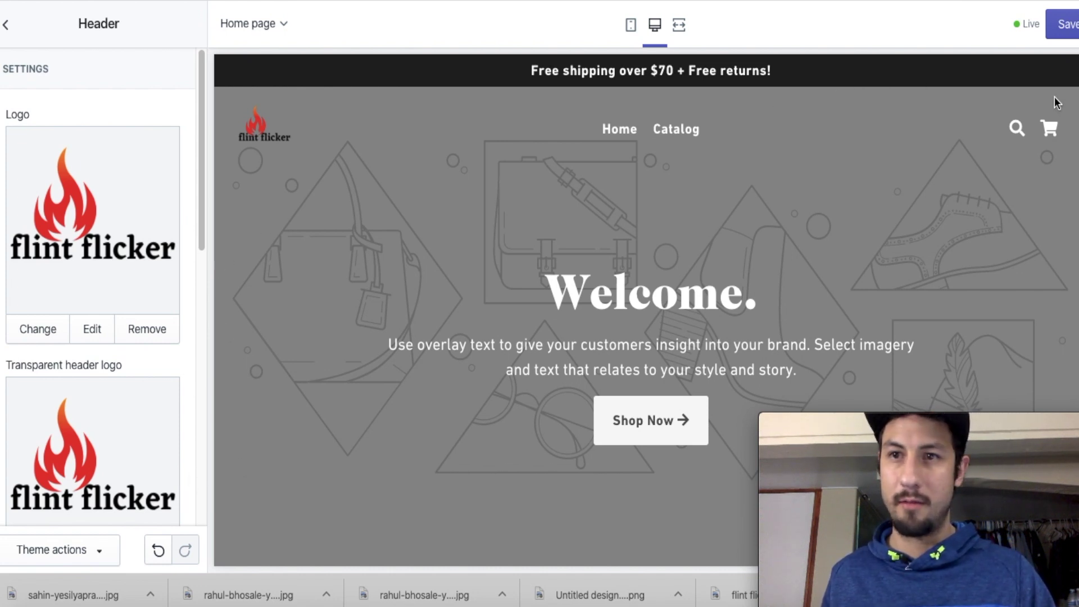
- Save the new header logo and scroll through the Header settings
click(1067, 35)
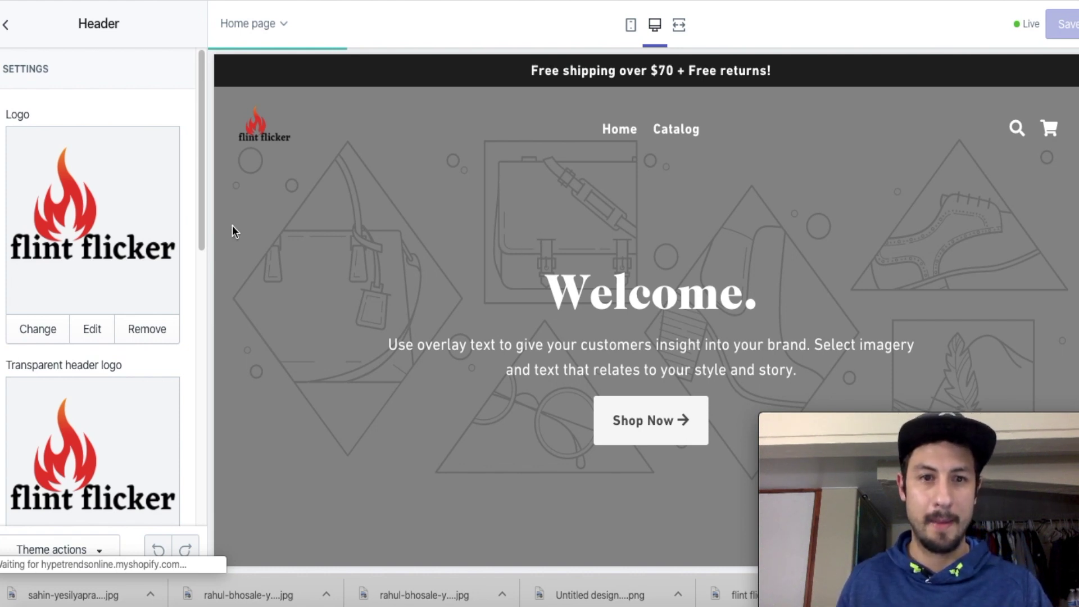
drag(200, 236, 206, 415)
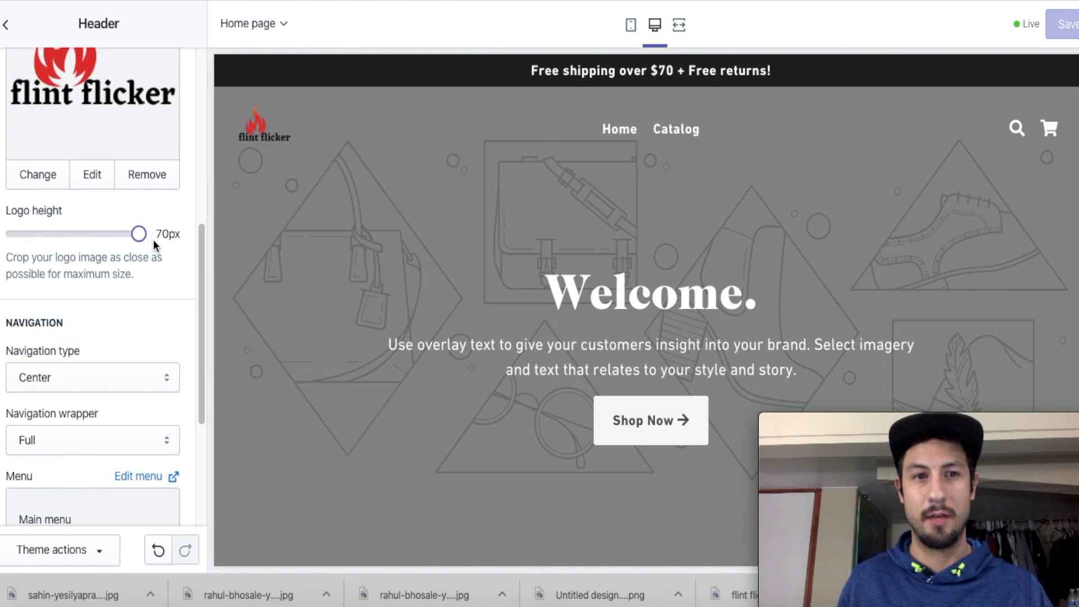
drag(200, 277, 203, 311)
- Preview the home page in mobile layout, reviewing the 70px and 34px logo heights
click(631, 28)
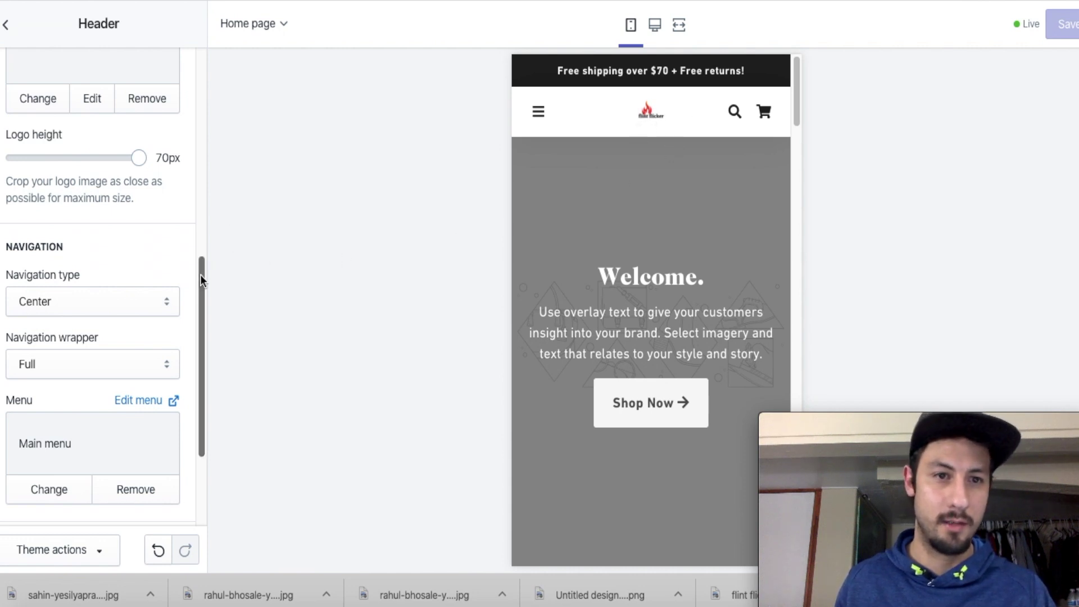
drag(200, 274, 197, 402)
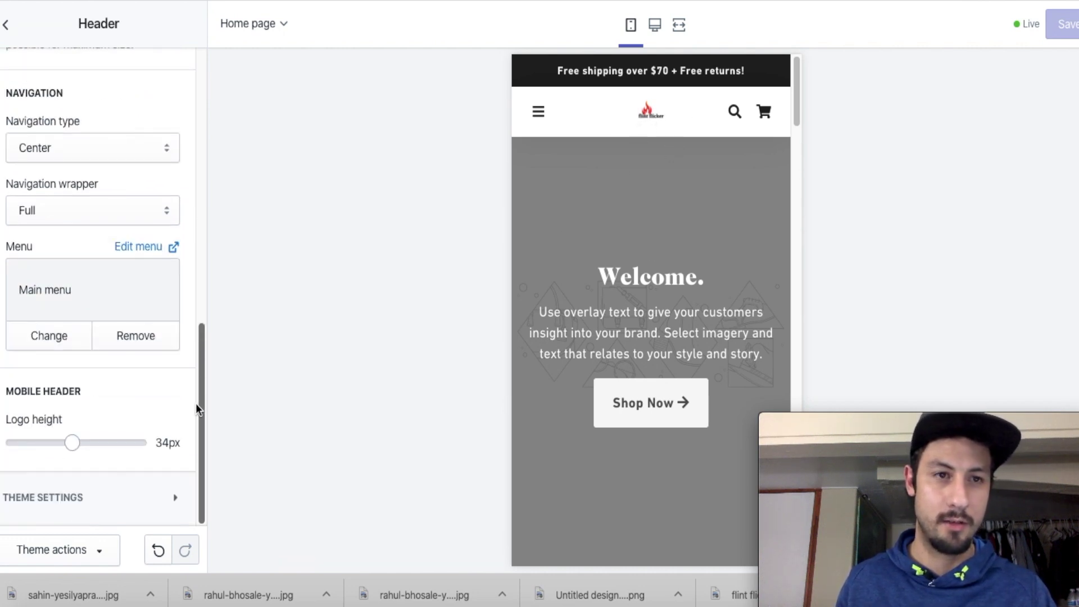
scroll(197, 394, up, 3)
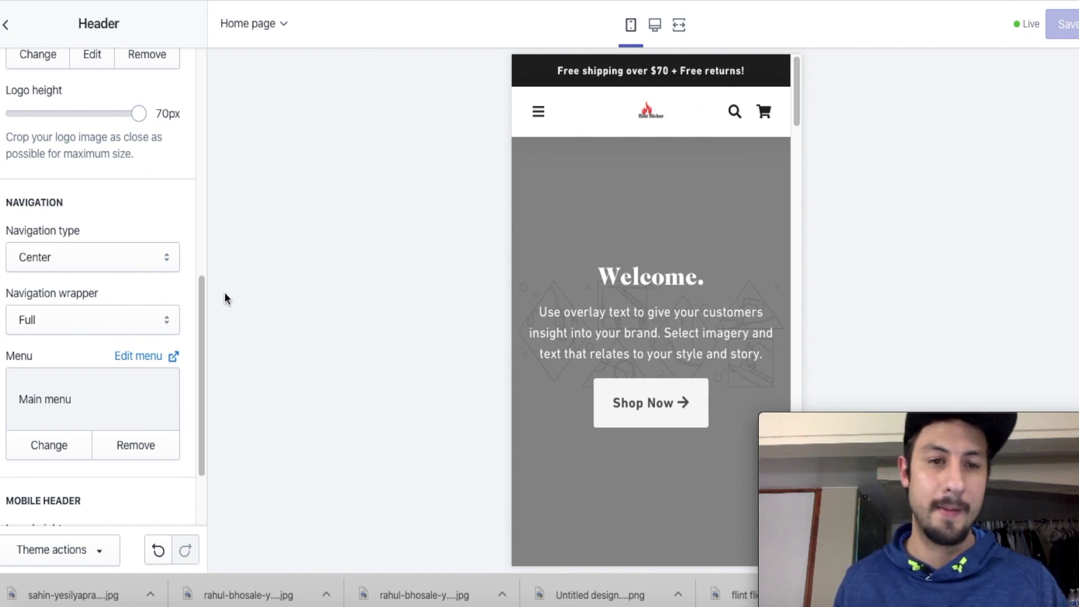
drag(202, 289, 186, 48)
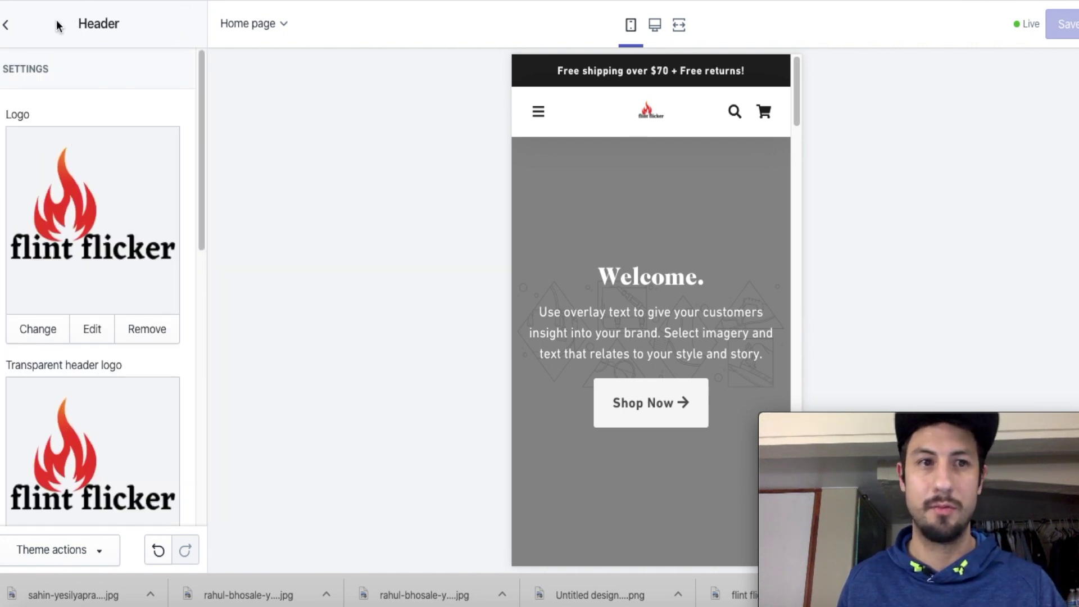
- Open the Welcome banner section's settings from the home page sections list
click(5, 28)
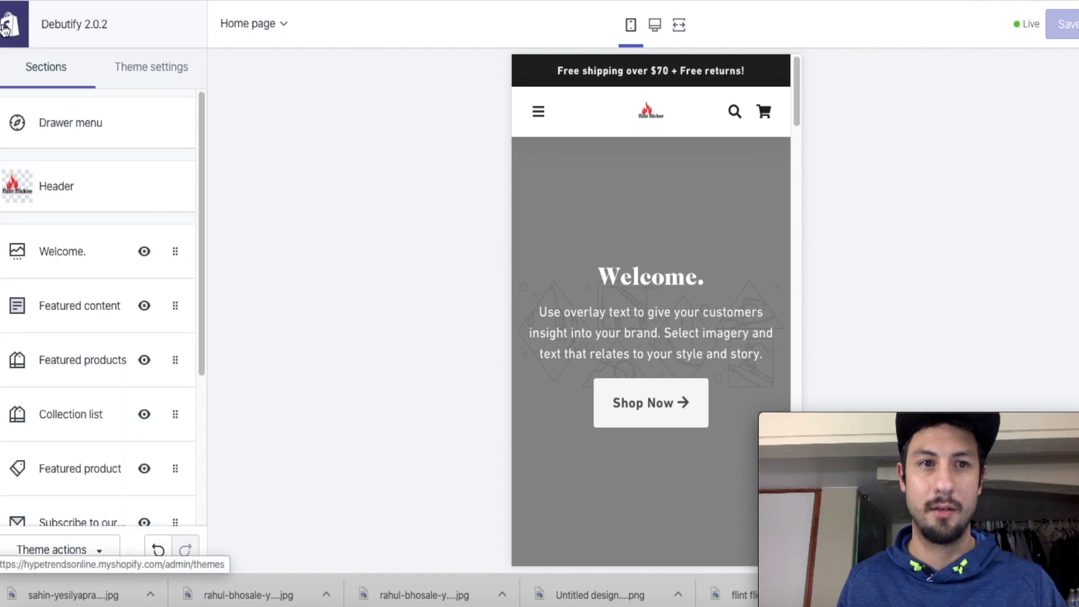
click(67, 252)
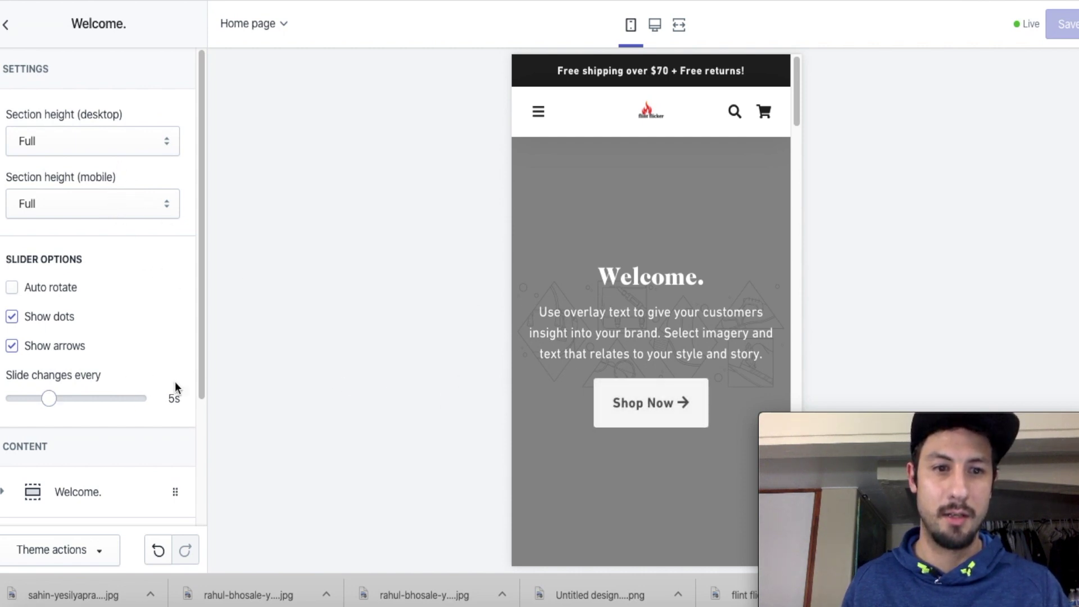
drag(202, 381, 210, 541)
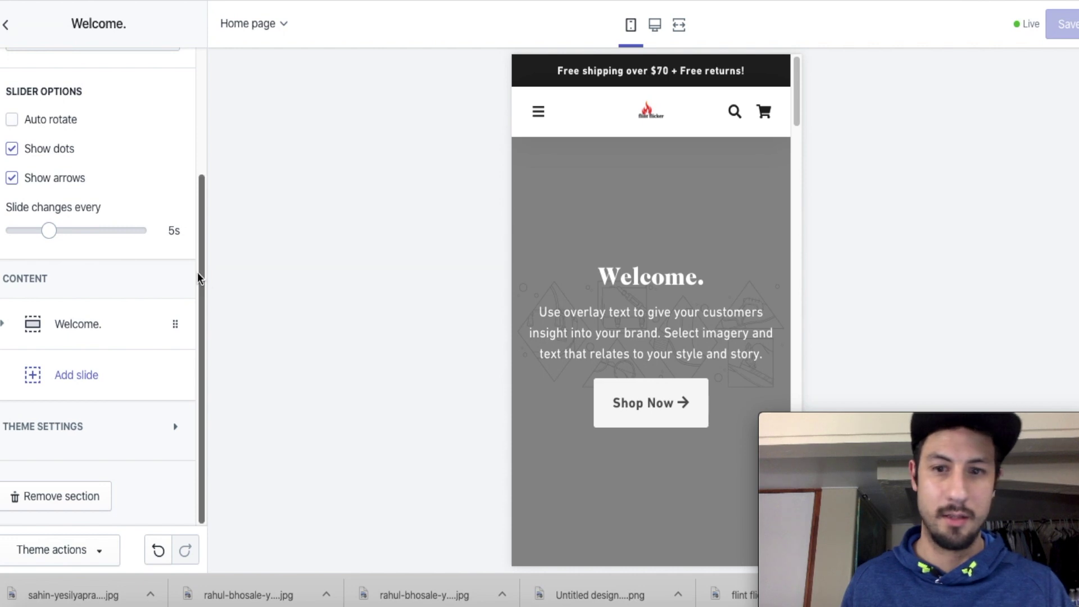
drag(200, 279, 189, 112)
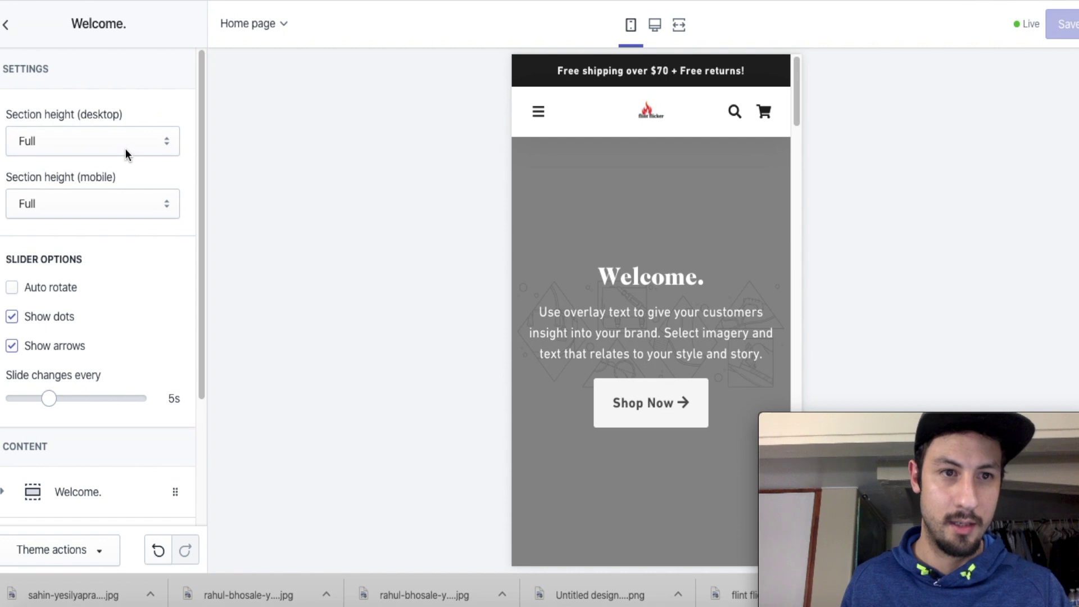
- Reopen the Welcome section and expand the Welcome slide's image, heading and text fields
click(6, 25)
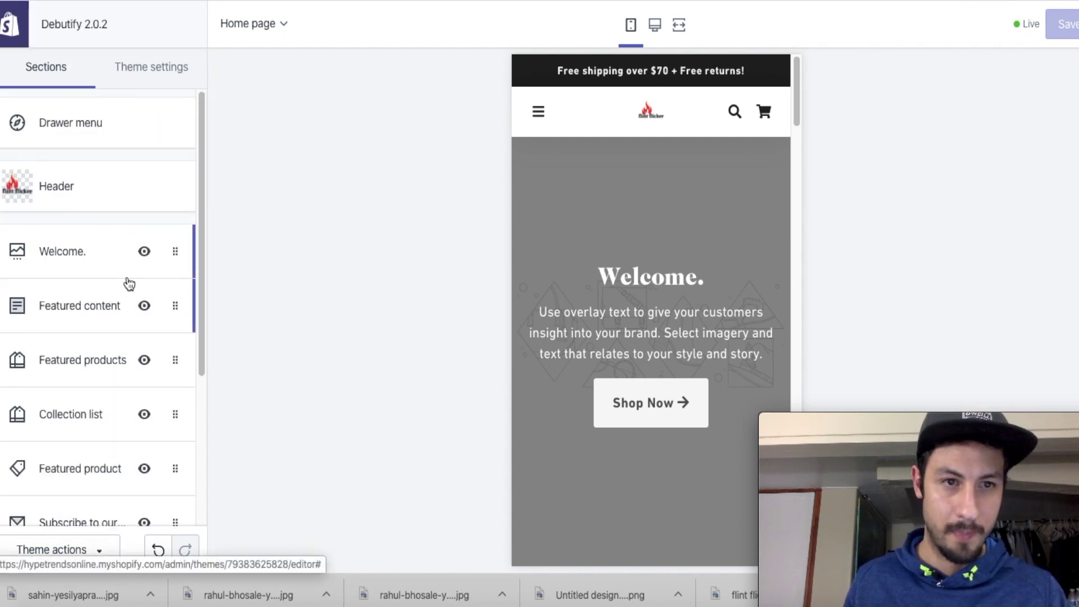
click(86, 251)
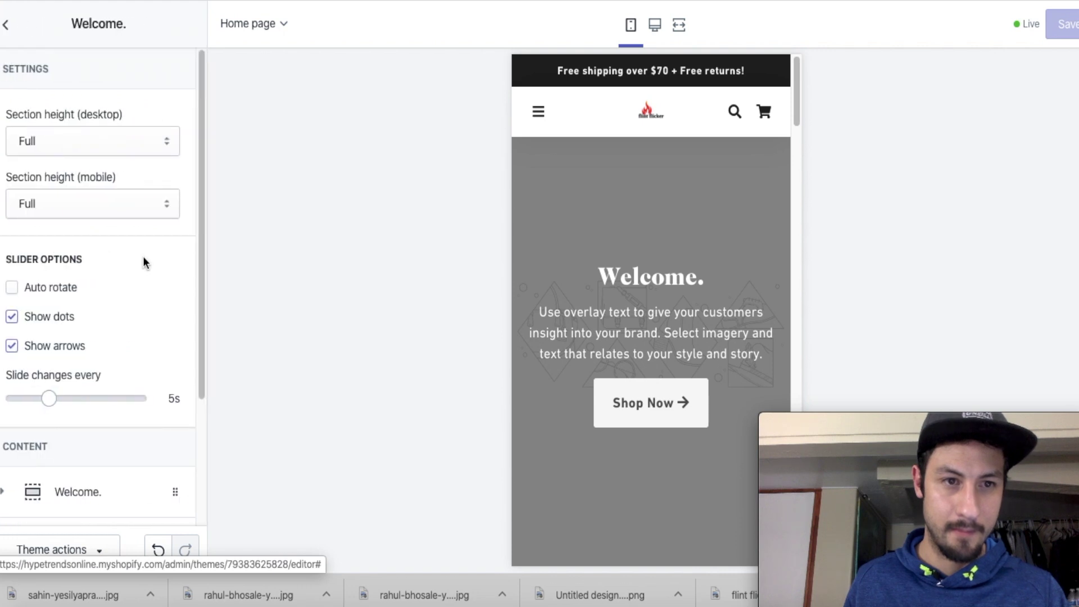
drag(199, 261, 174, 436)
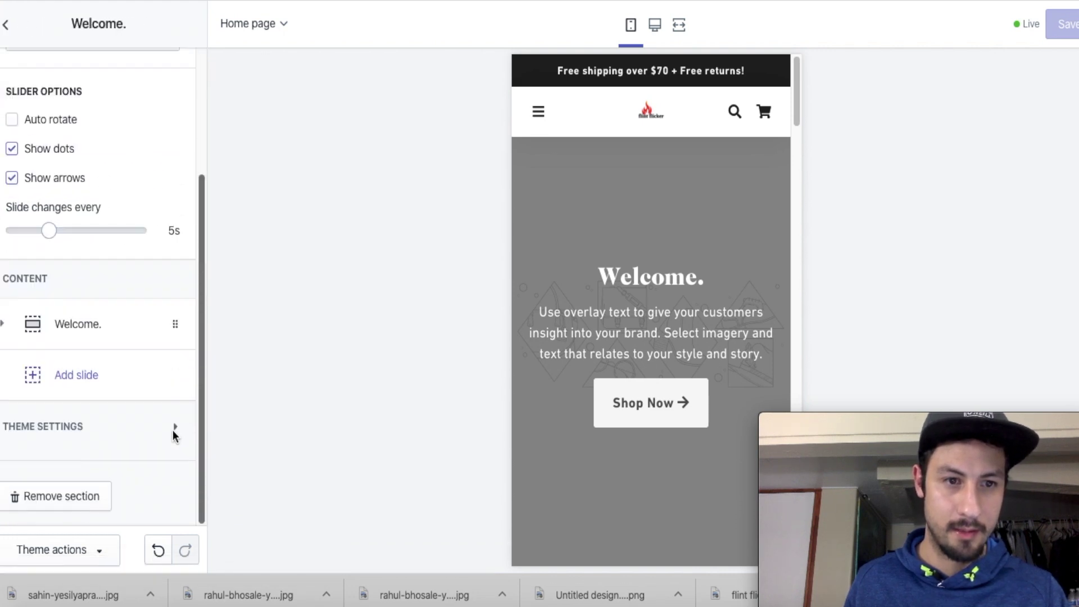
drag(200, 338, 189, 164)
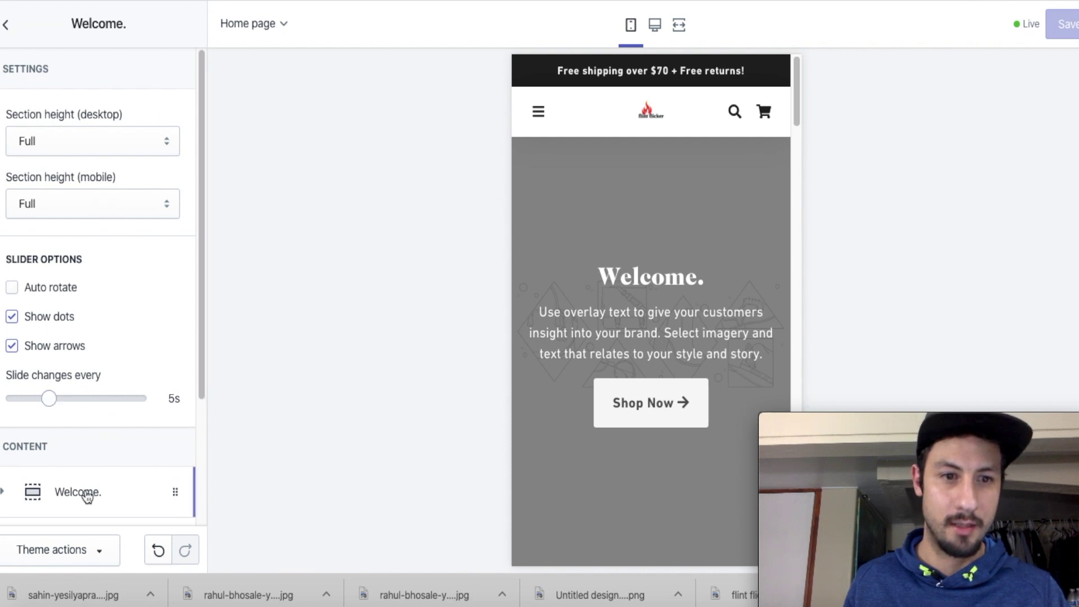
click(86, 494)
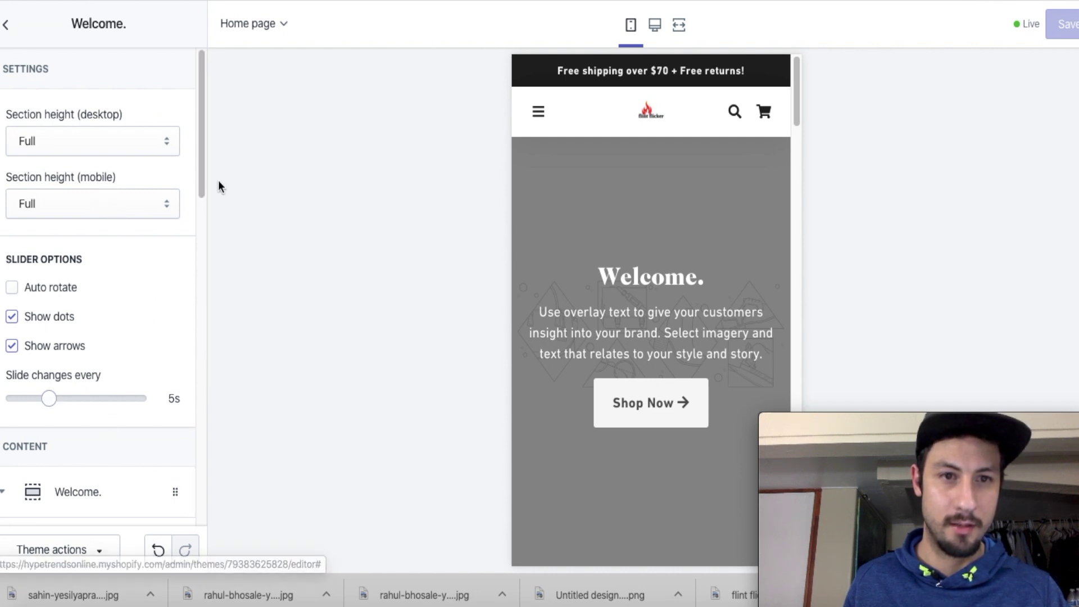
drag(202, 176, 210, 312)
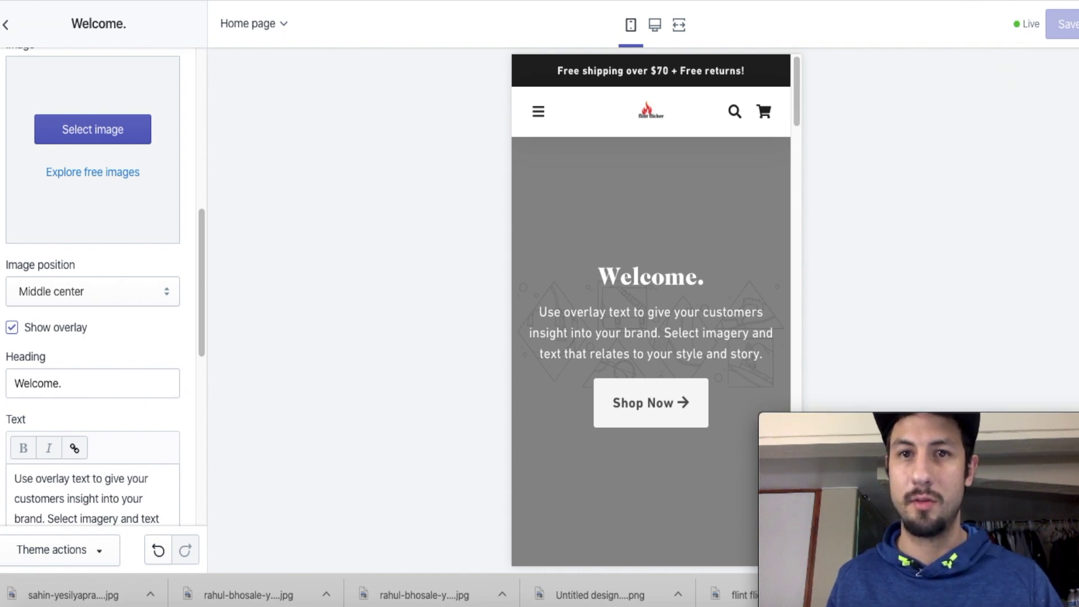
key(ctrl+Tab)
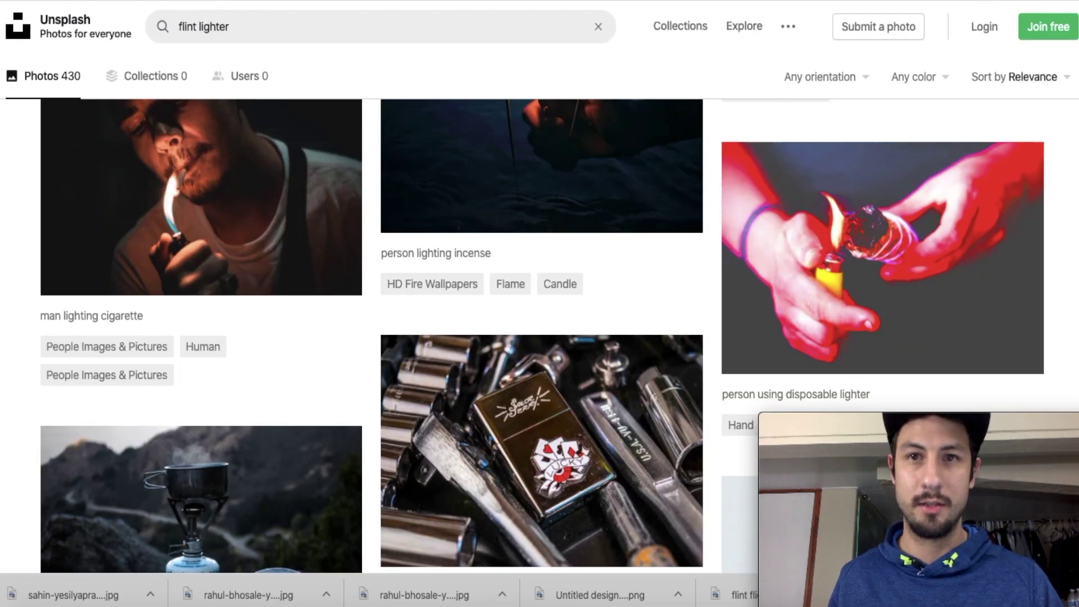
- Look at the tent-on-beach photo on Pexels, then close its preview
key(ctrl+Tab)
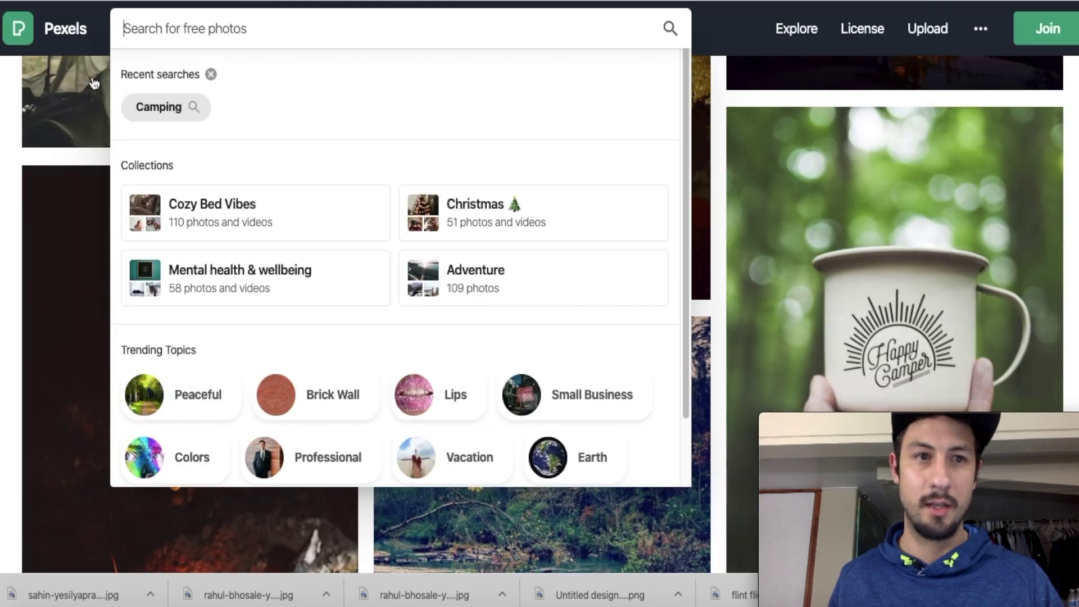
click(94, 83)
click(94, 84)
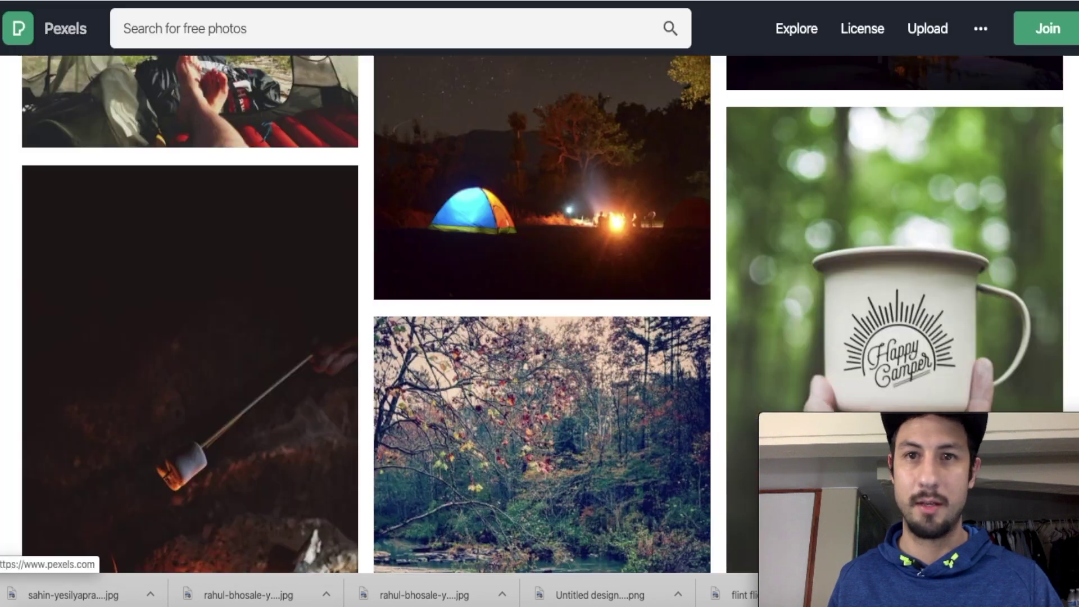
click(18, 31)
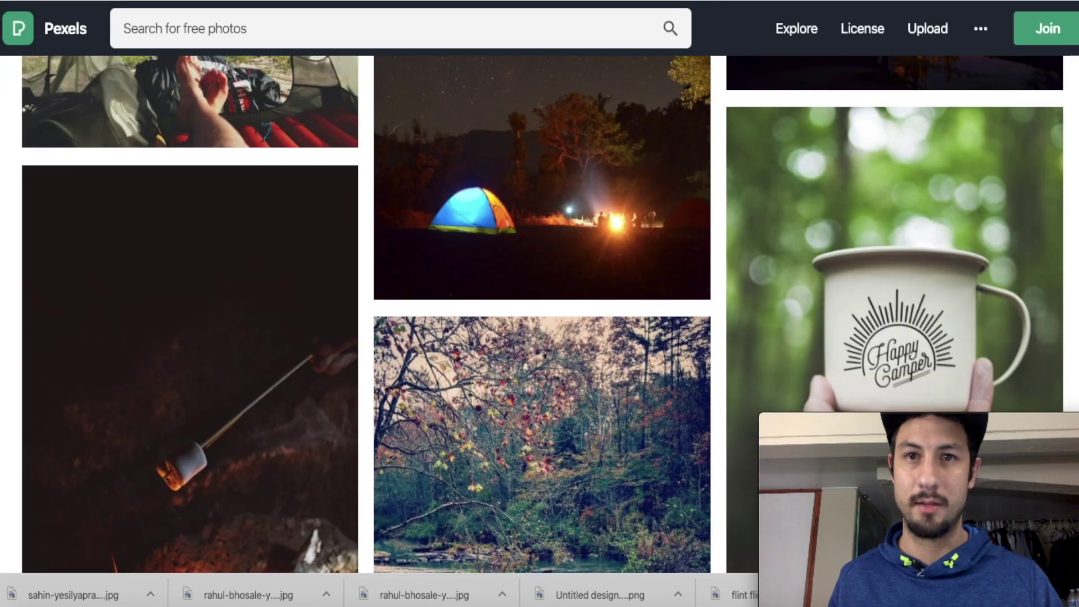
- Download the camping gas burner photo from the Unsplash flint lighter results
key(ctrl+shift+Tab)
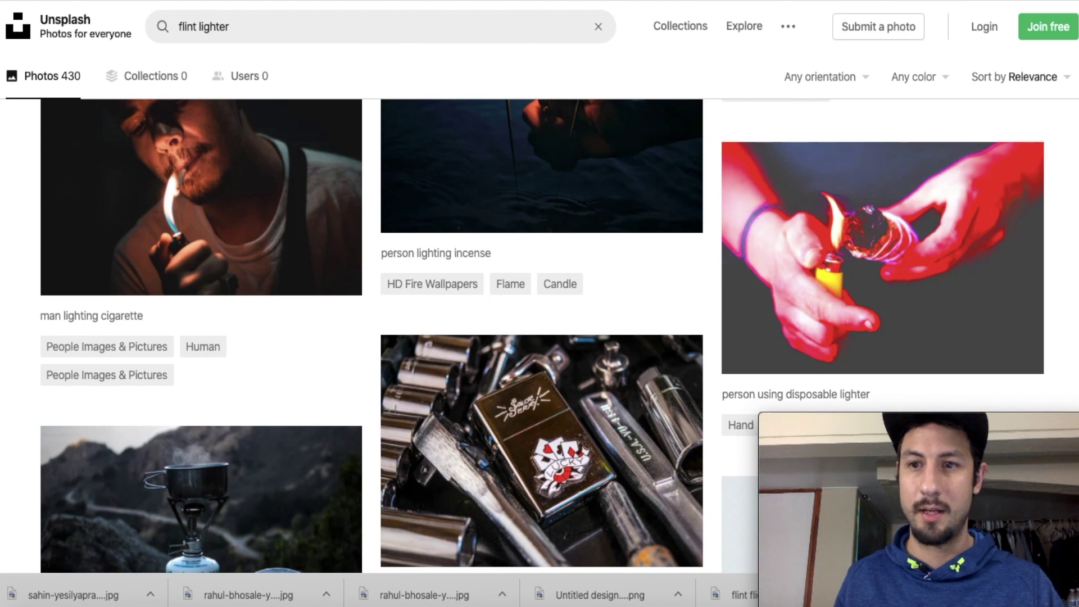
scroll(539, 338, down, 20)
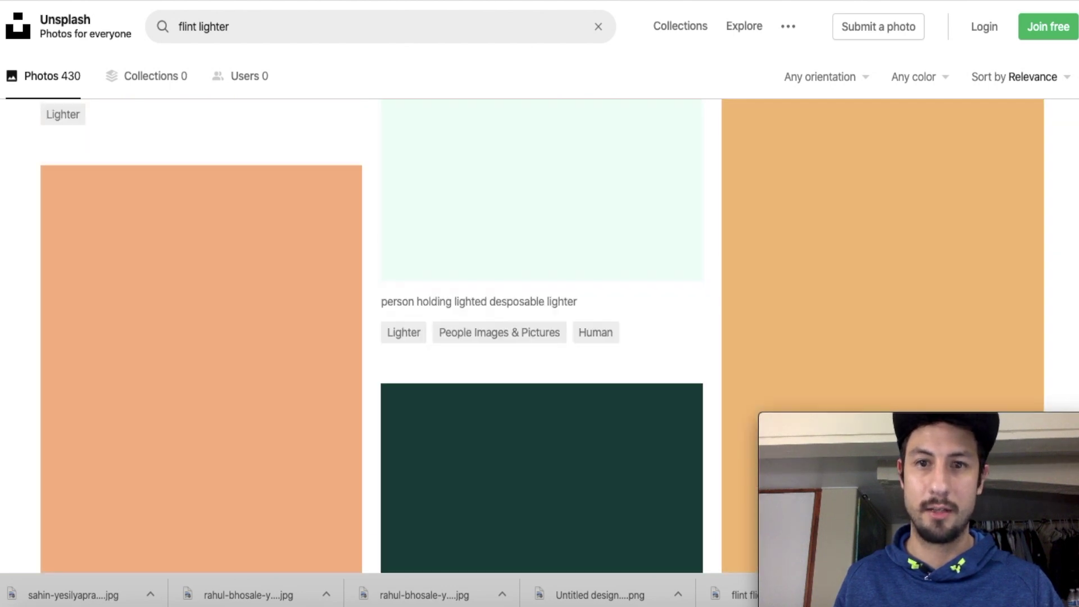
scroll(540, 337, down, 10)
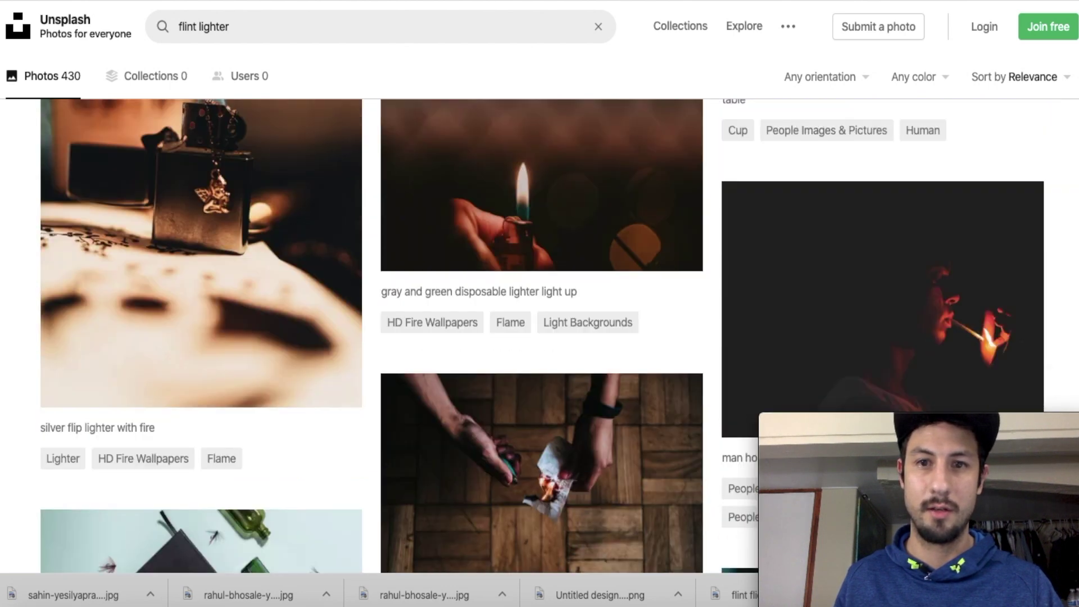
scroll(539, 338, down, 15)
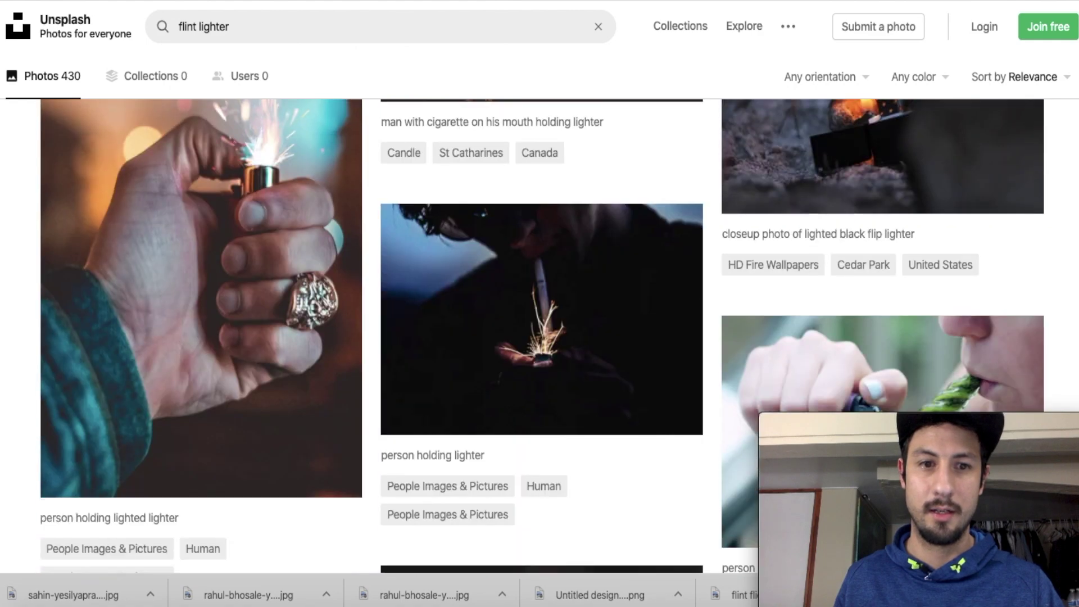
scroll(540, 338, down, 15)
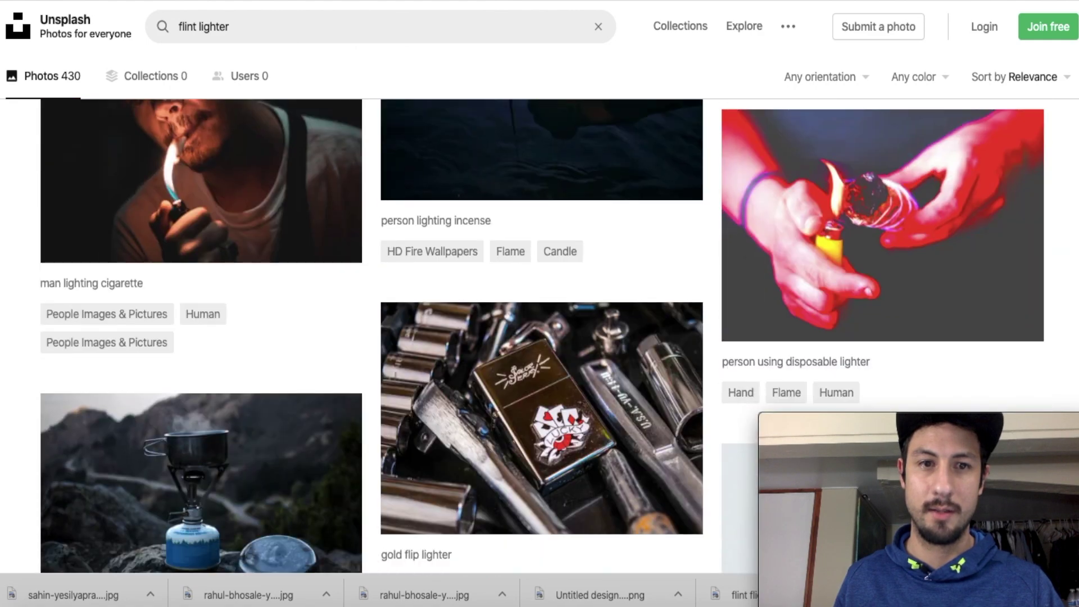
scroll(540, 337, down, 3)
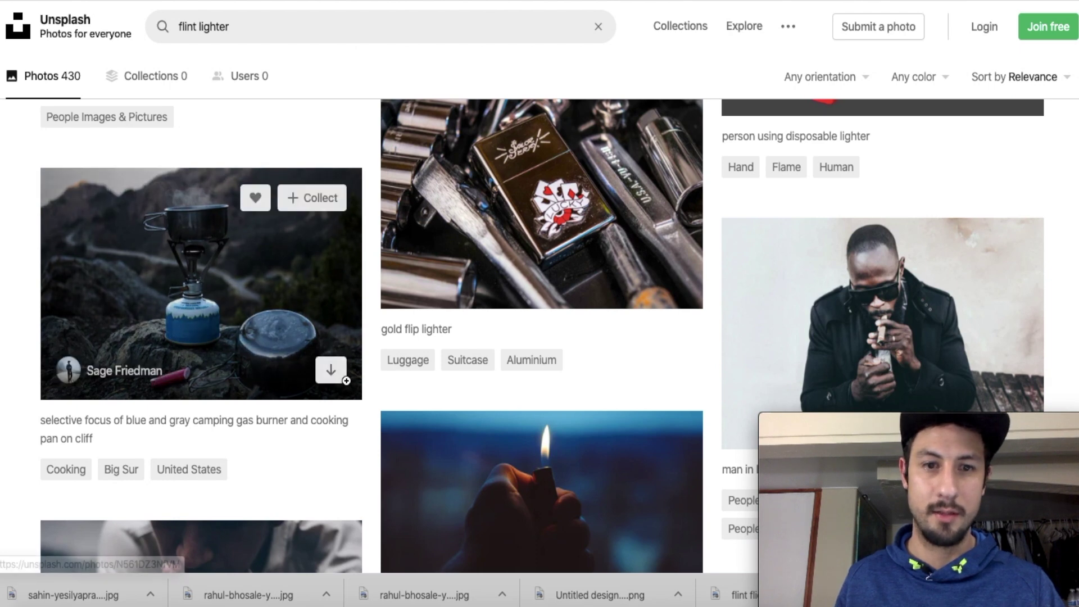
click(337, 378)
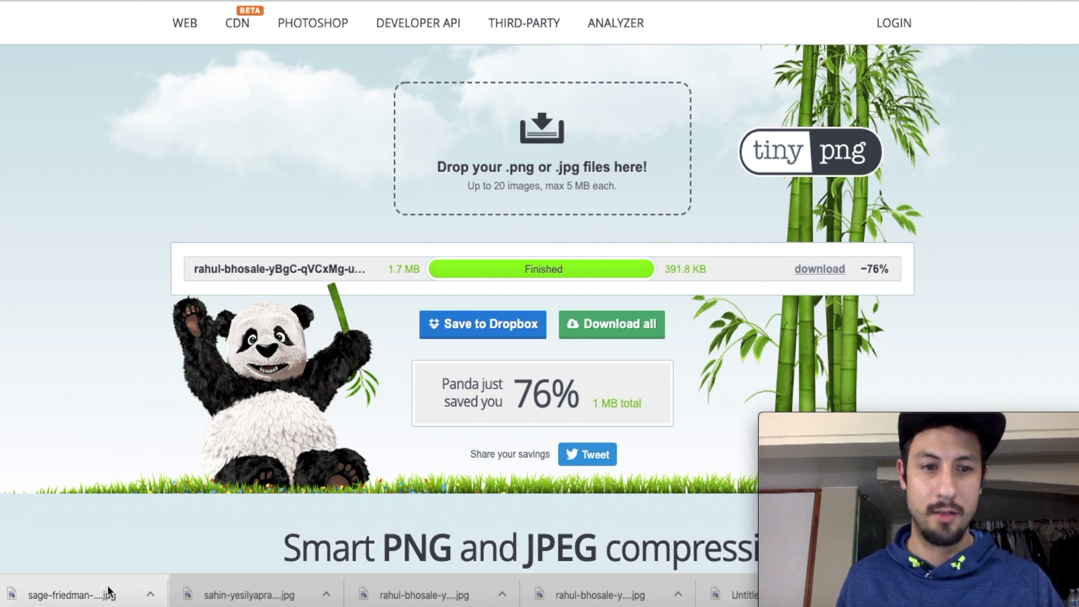
- Compress the burner jpg in TinyPNG from 3.6 MB to 1.1 MB and download it
drag(109, 592, 489, 183)
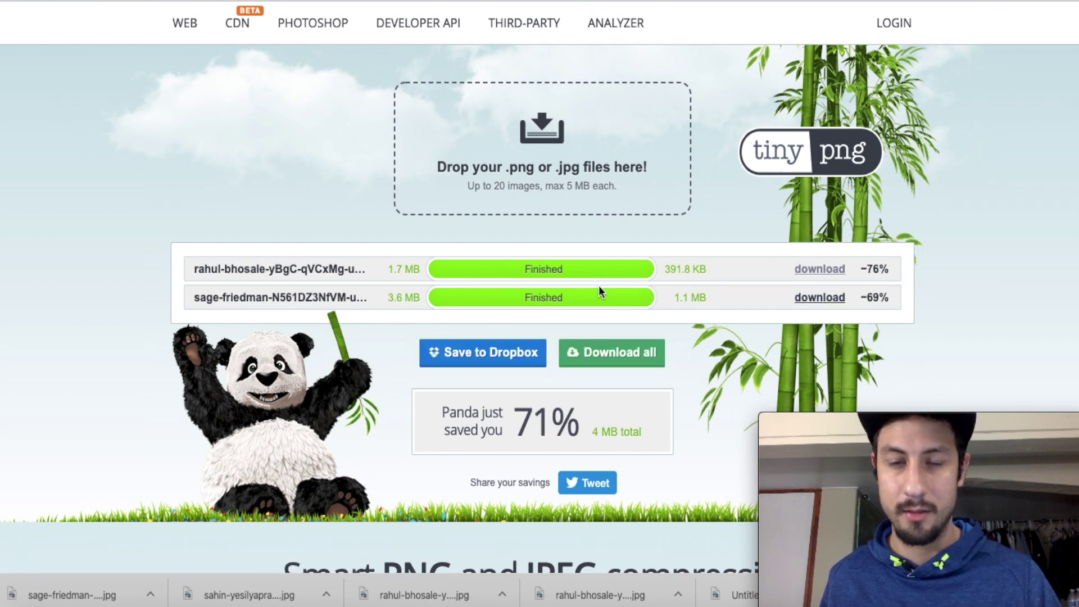
click(818, 298)
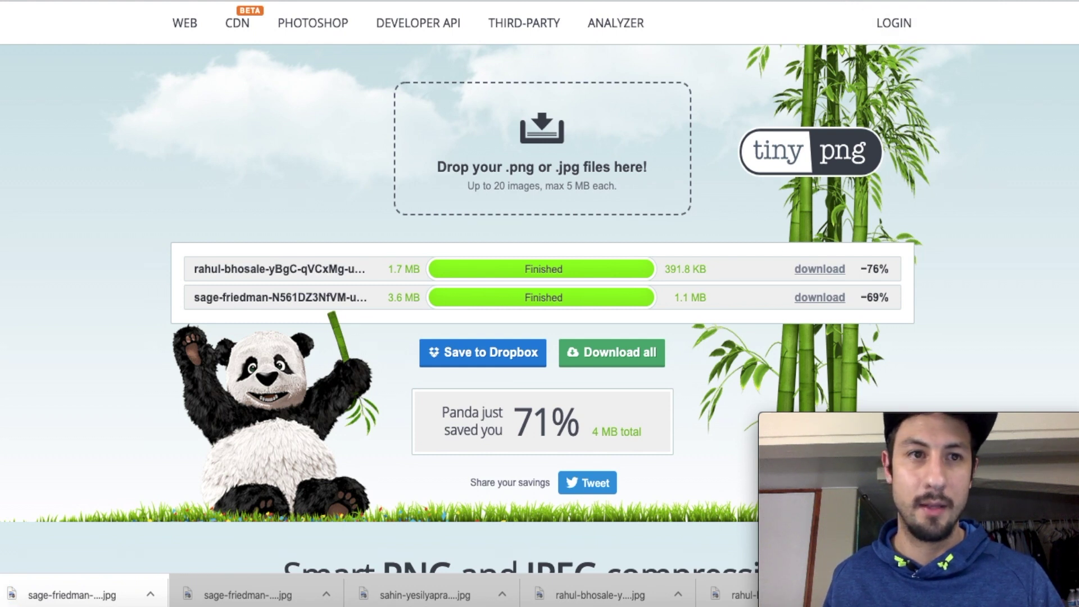
key(ctrl+Tab)
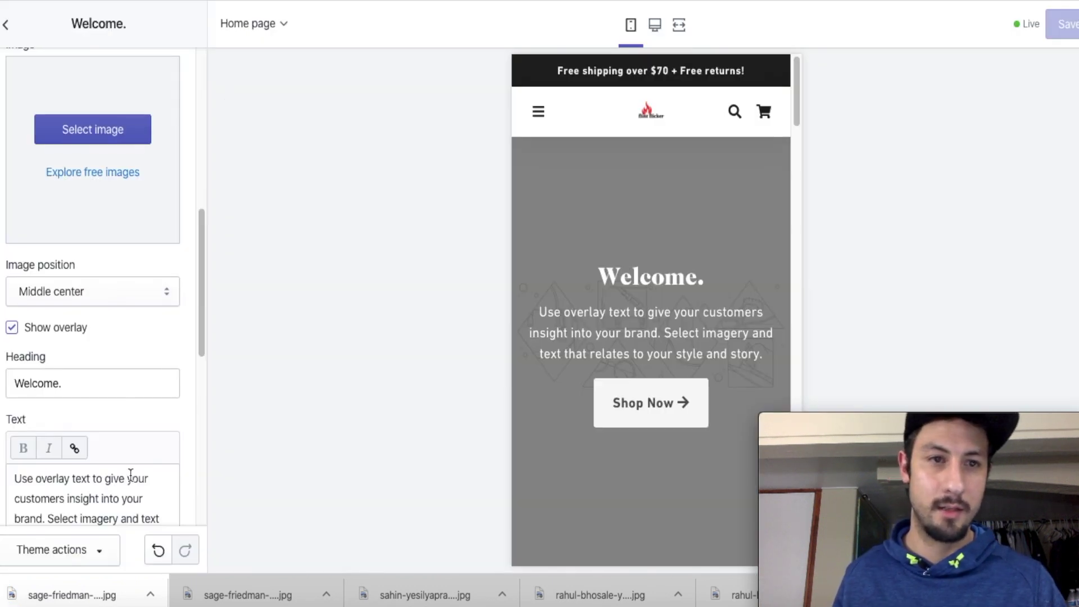
- Try the compressed burner photo as the Welcome image; it's rejected as over 20 megapixels
drag(72, 595, 79, 142)
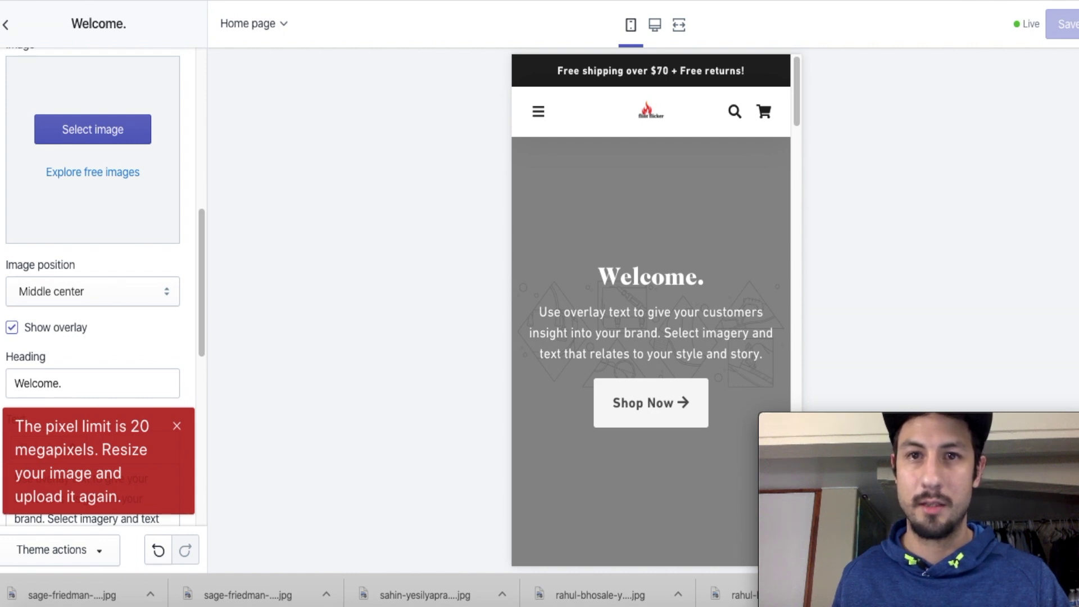
key(ctrl+Tab)
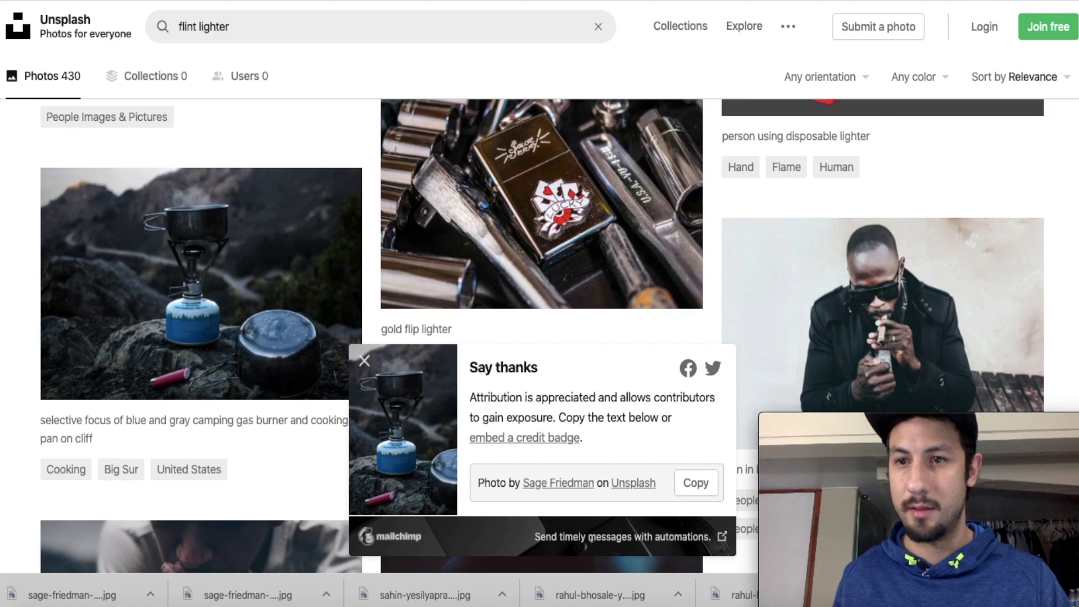
- Scroll through more Unsplash flint lighter photos, then go to the AliExpress 'flint lighter' results
scroll(540, 281, down, 15)
scroll(540, 281, up, 1)
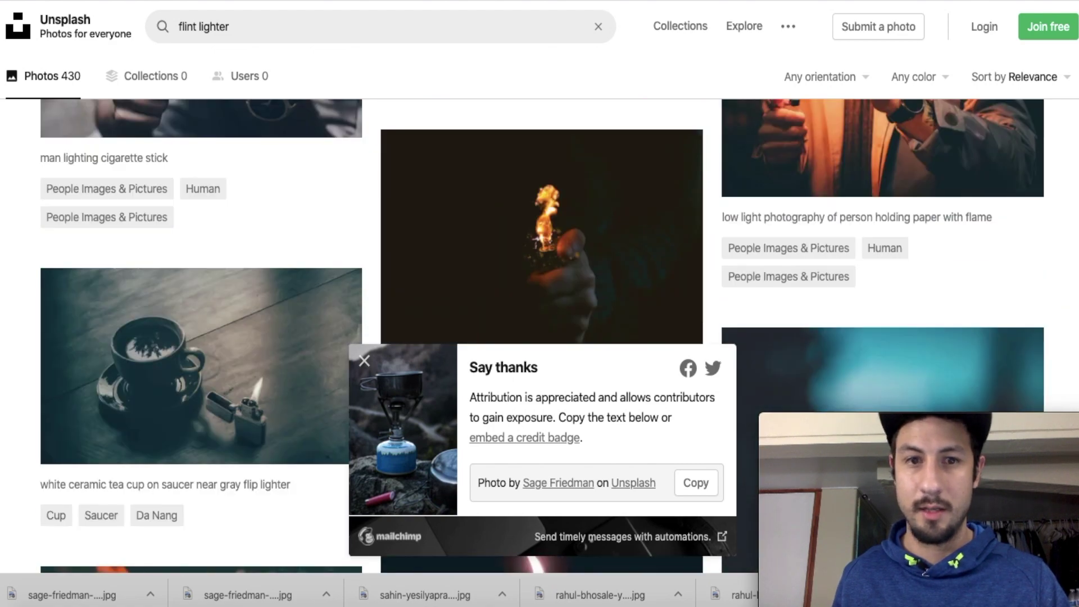
scroll(539, 281, down, 5)
scroll(542, 335, down, 15)
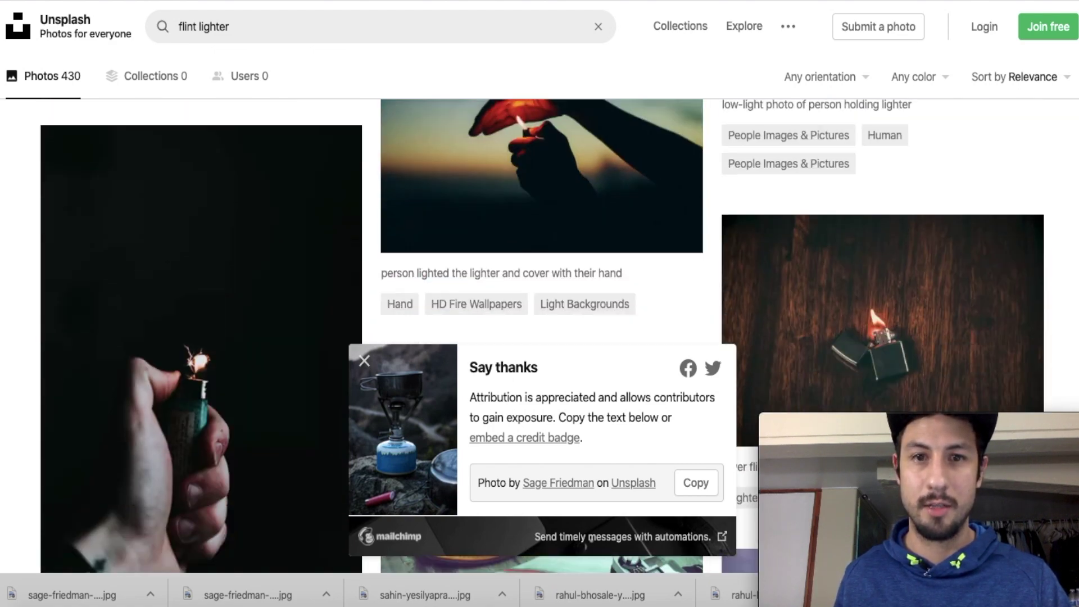
scroll(542, 335, down, 1)
scroll(542, 335, up, 2)
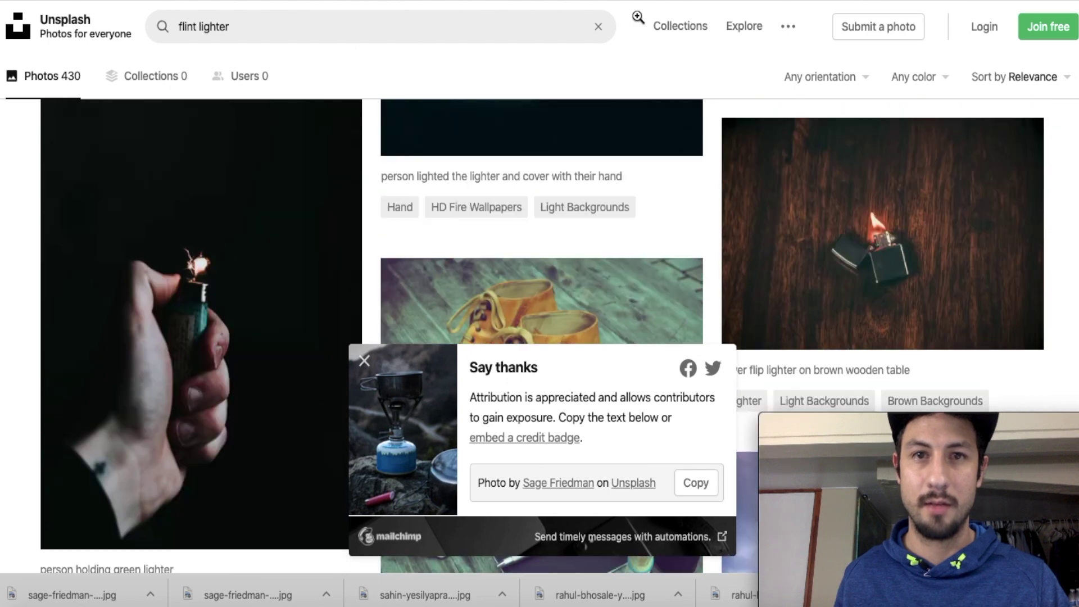
key(ctrl+Tab)
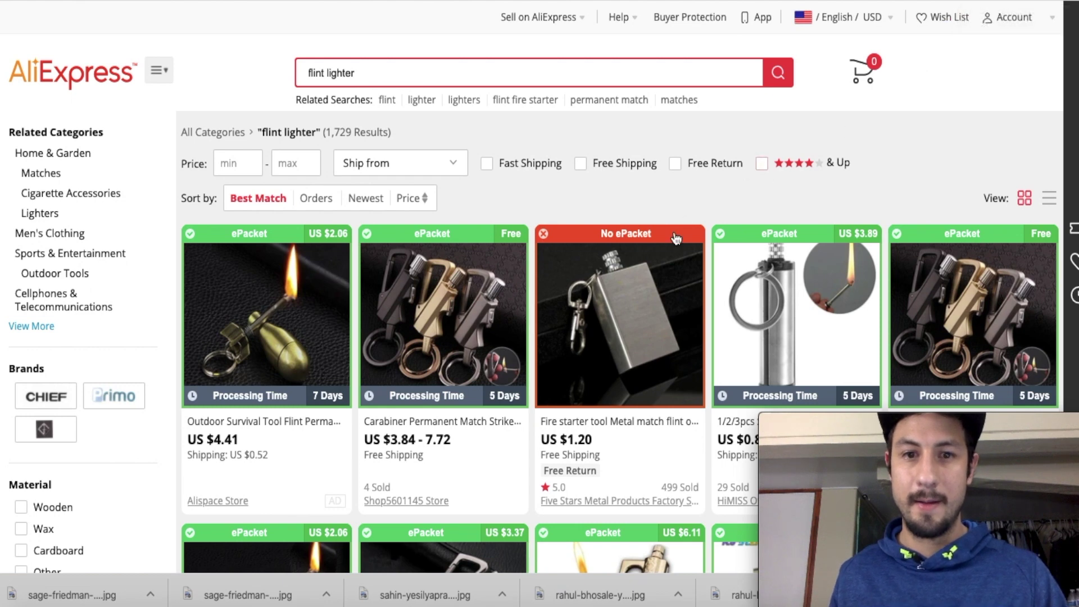
- Sort the AliExpress flint lighter results by Orders and filter Ship from to United States
click(313, 198)
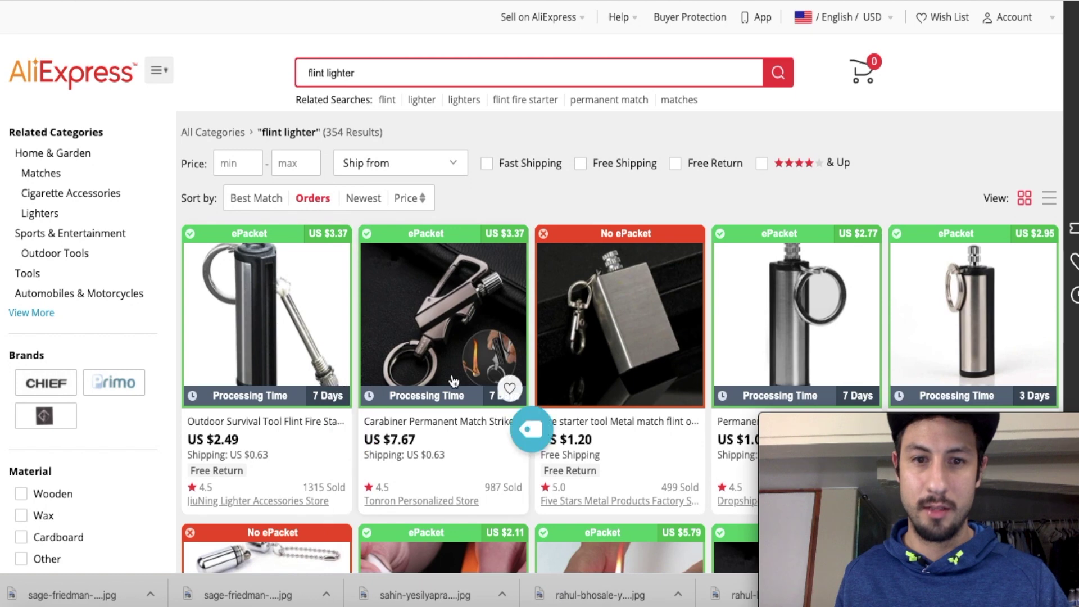
click(455, 167)
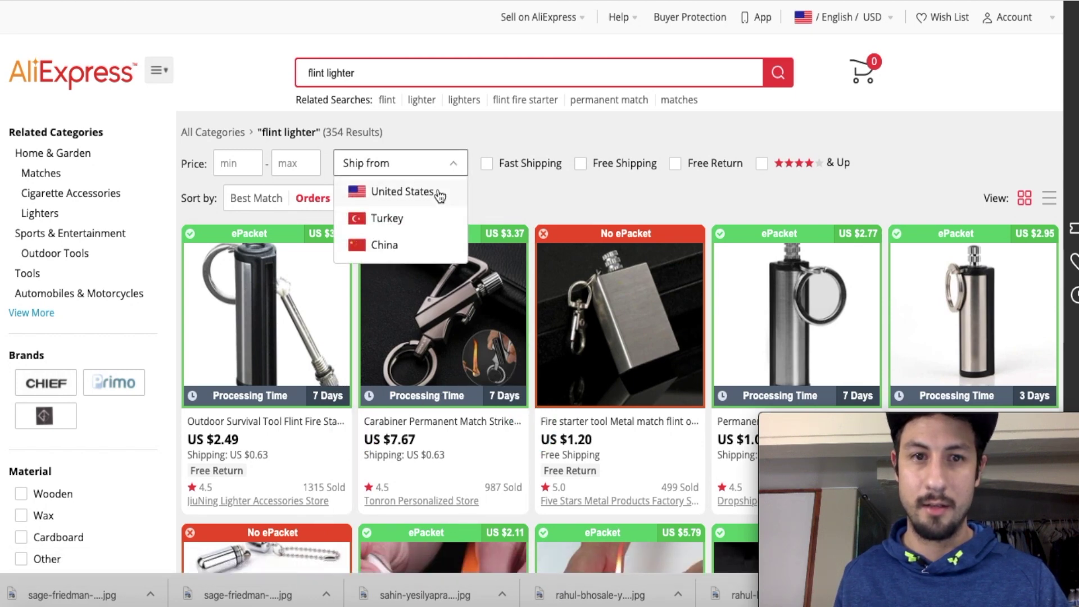
click(438, 192)
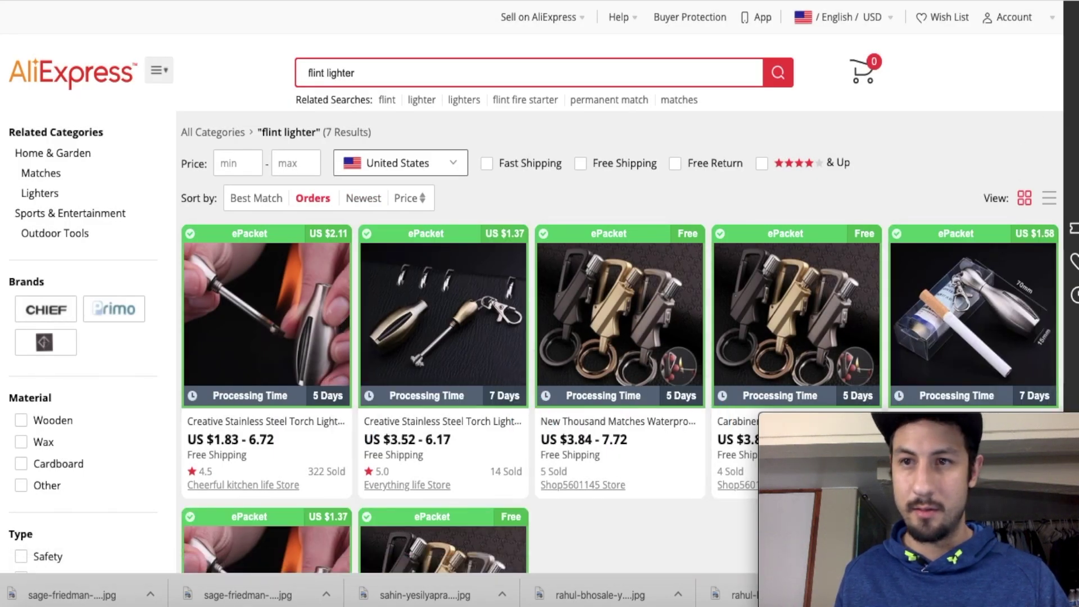
scroll(539, 304, down, 3)
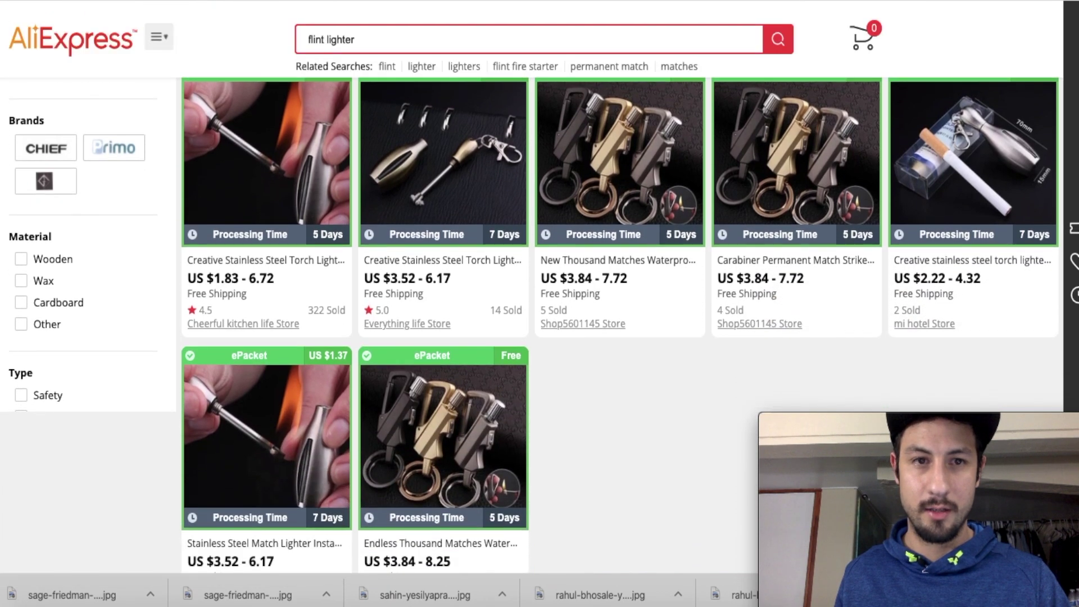
scroll(529, 326, up, 2)
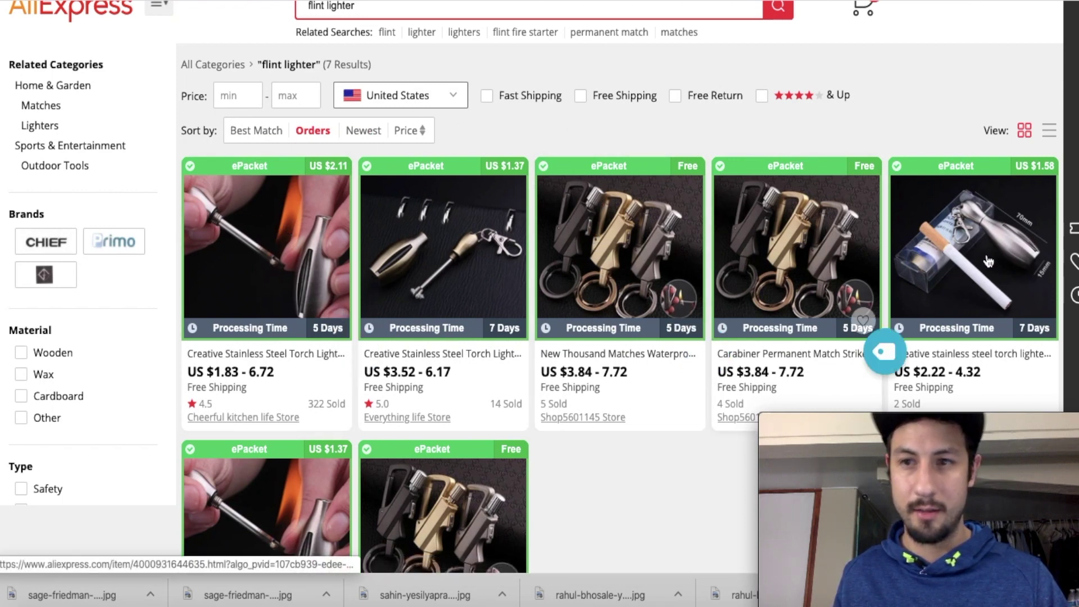
scroll(533, 287, down, 2)
scroll(533, 286, down, 2)
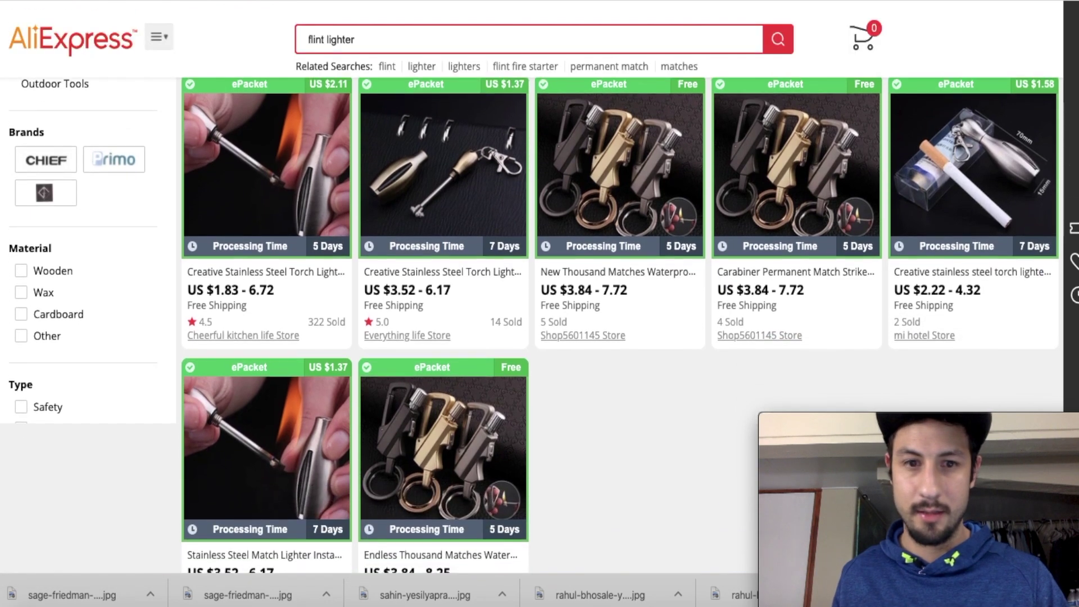
scroll(533, 287, up, 2)
scroll(622, 89, up, 1)
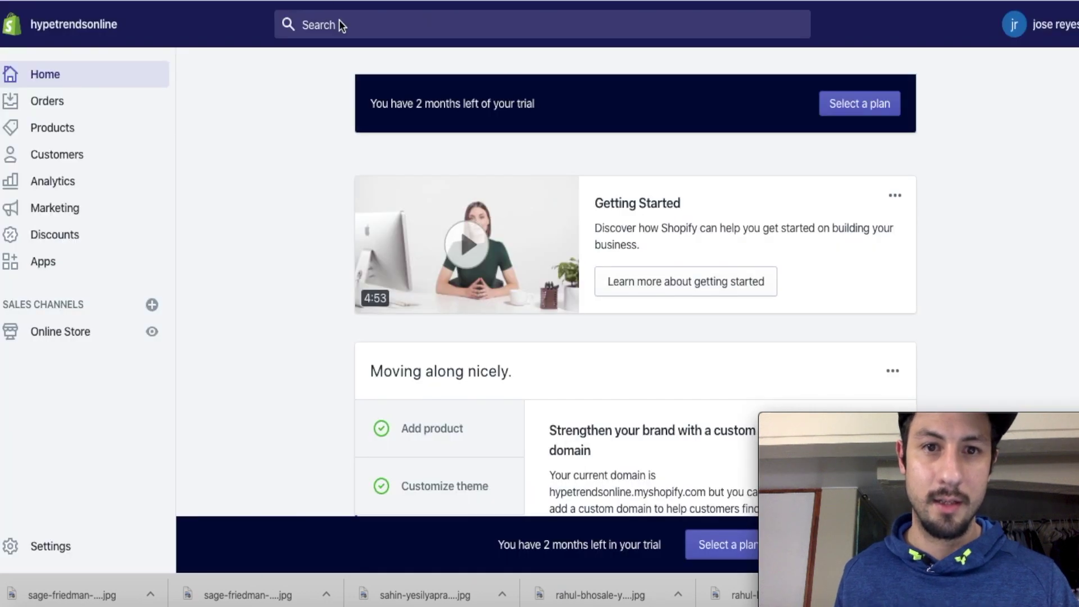
- Launch Oberlo from the Shopify admin's Apps list
click(42, 263)
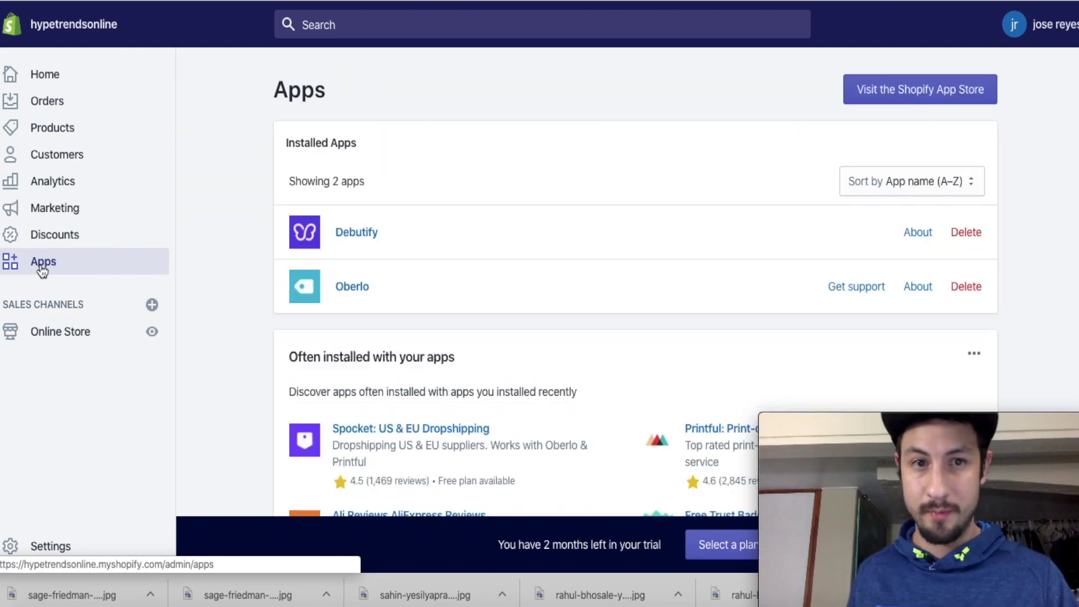
click(304, 289)
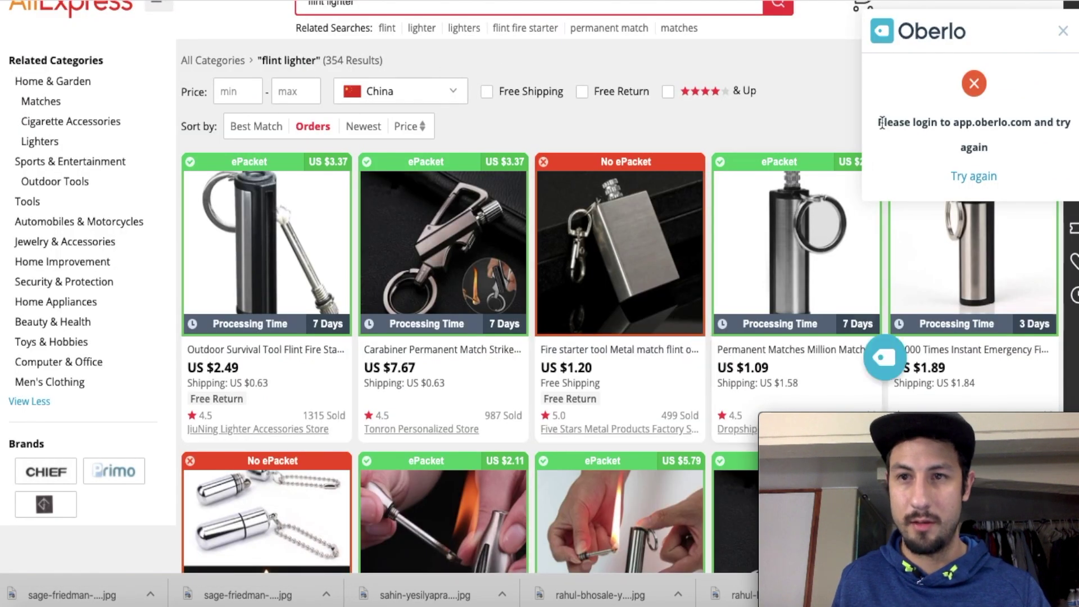
- Re-apply United States shipping and Orders sorting, then push the New Thousand Matches keychain lighter to Oberlo
click(1069, 33)
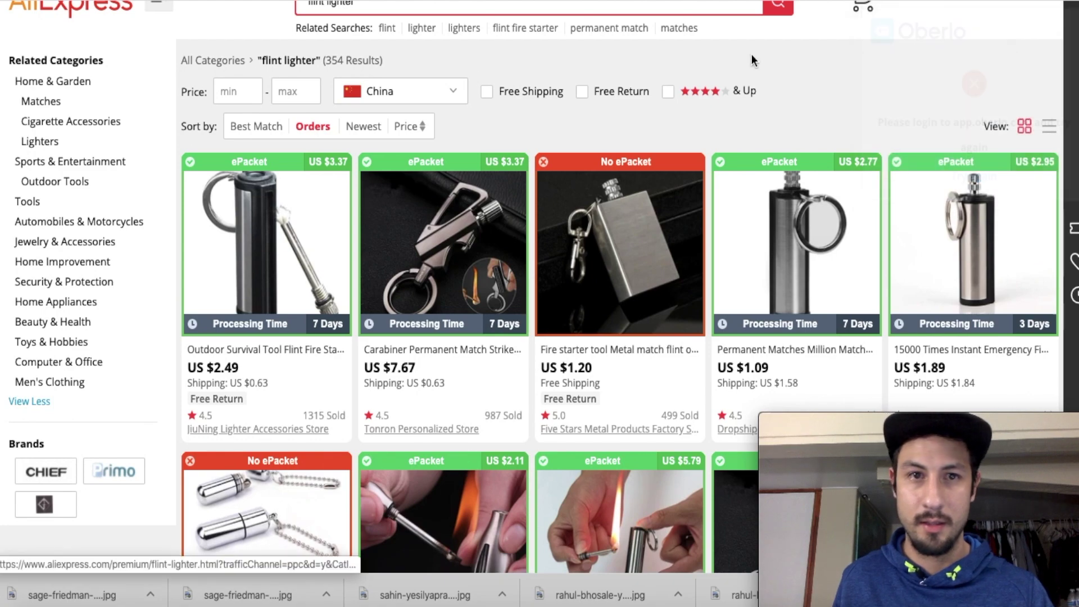
click(453, 103)
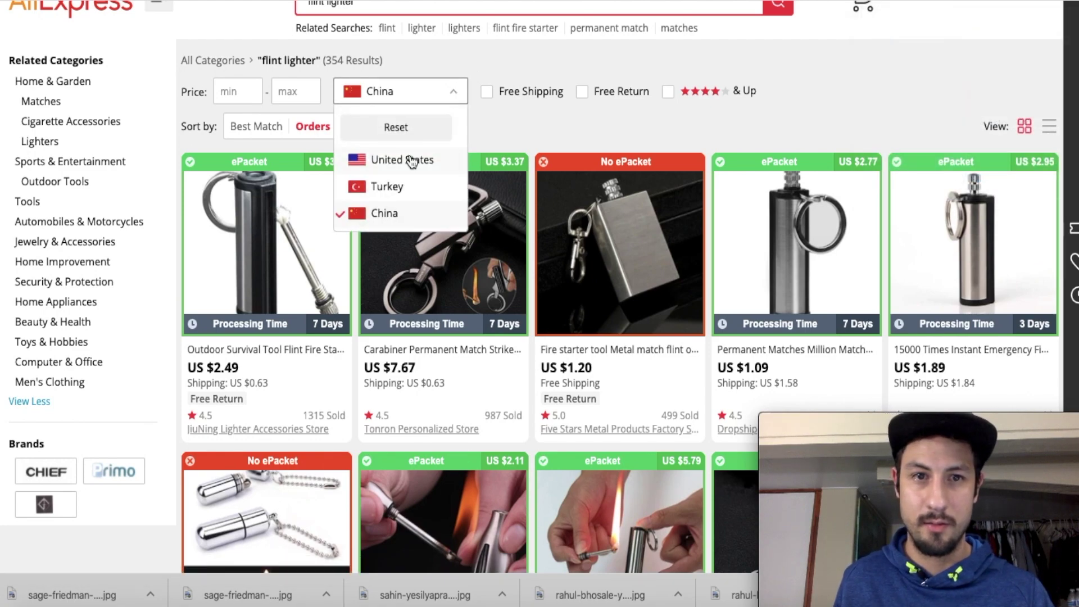
click(410, 160)
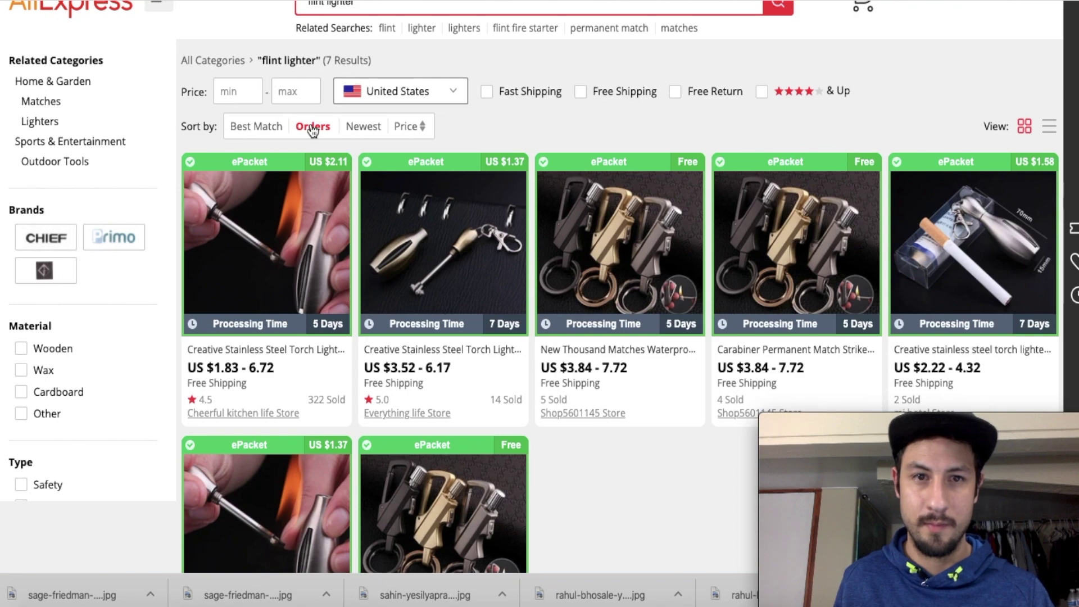
click(312, 127)
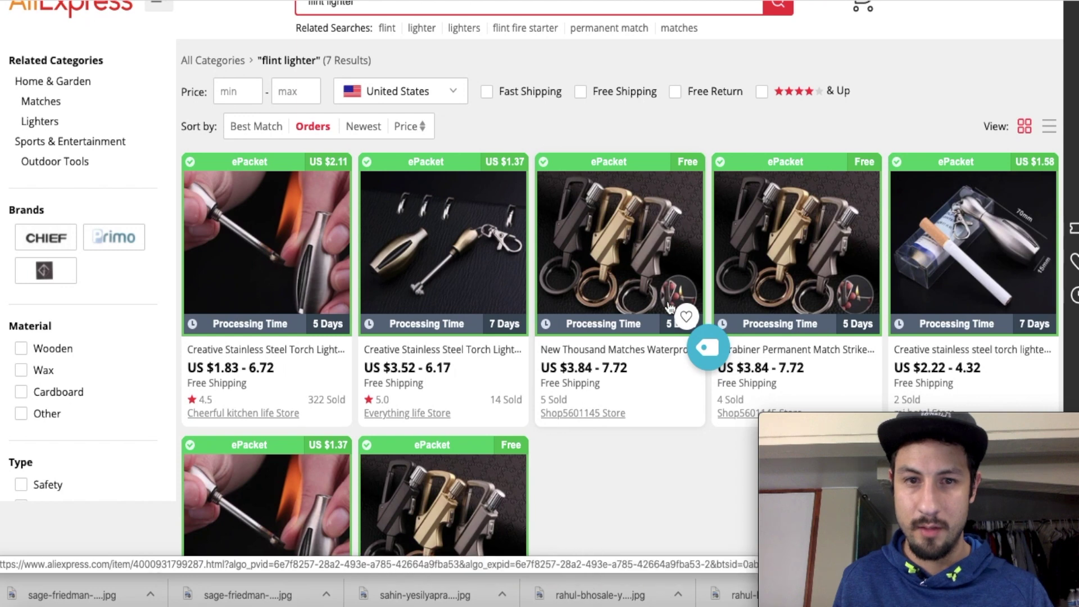
click(705, 351)
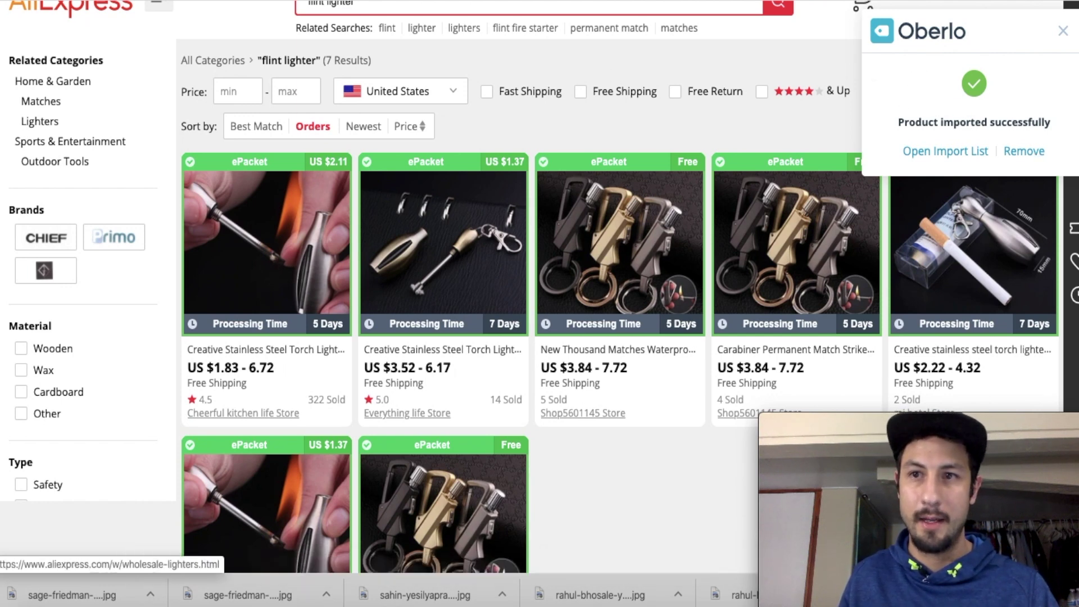
click(574, 0)
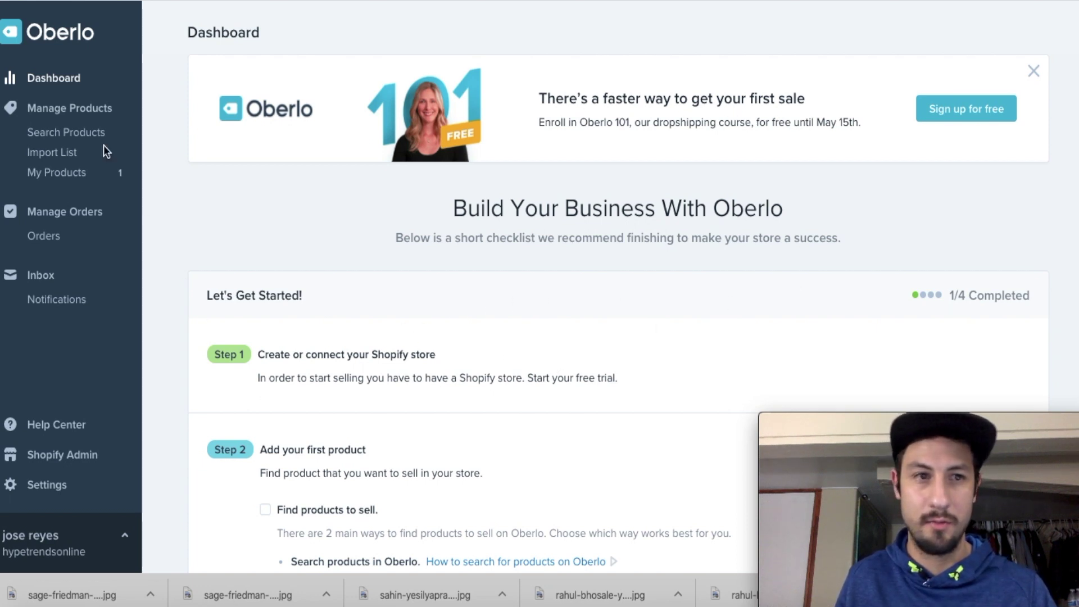
- Go to My Products > Import List to find the imported flint keychain lighter
click(47, 178)
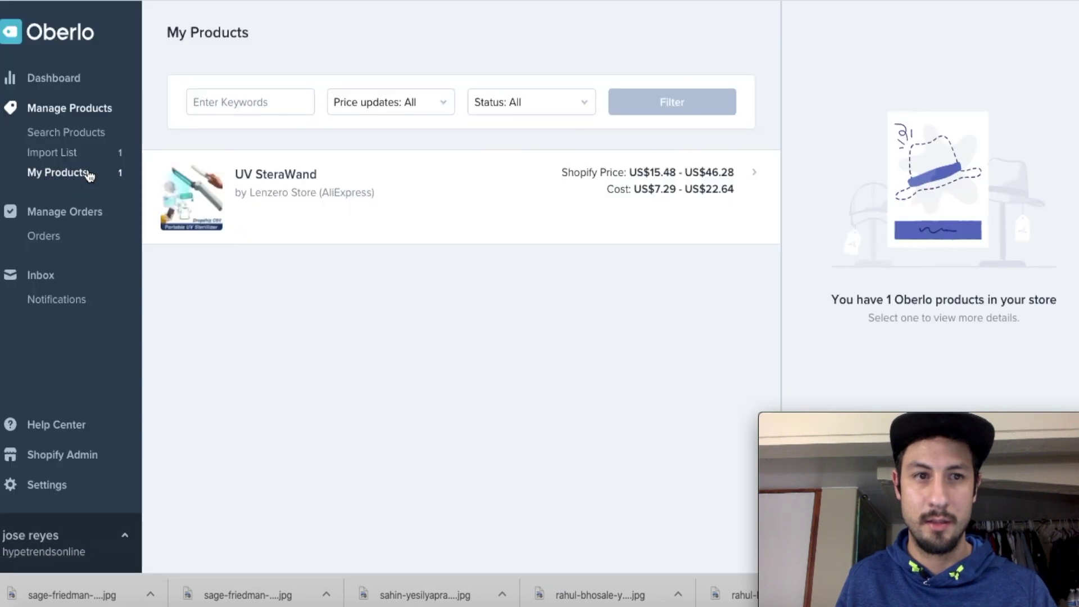
click(81, 157)
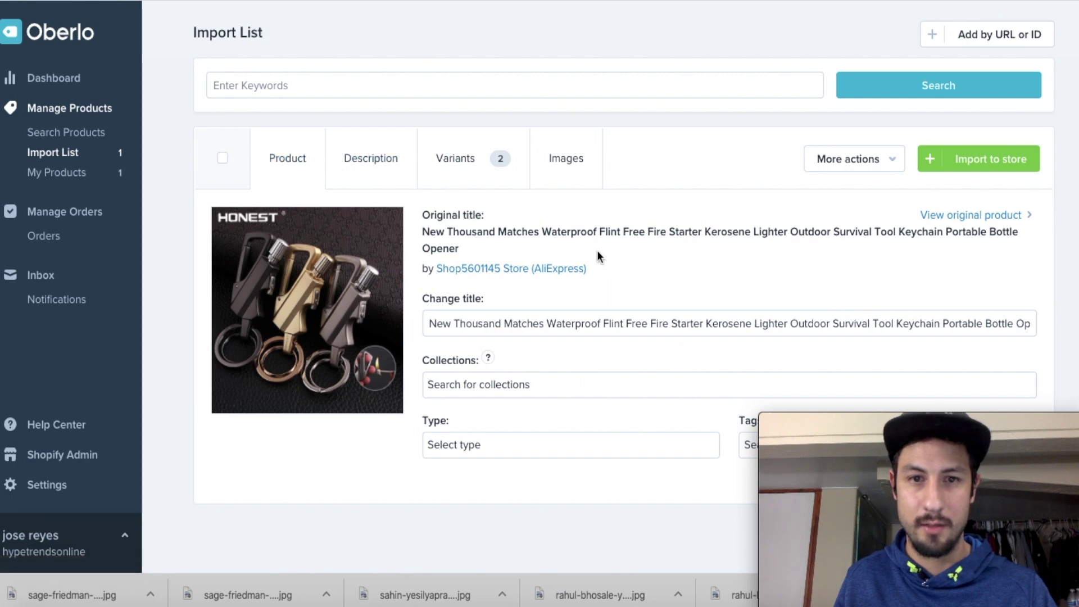
- Clear the long original AliExpress title from the product's title field
click(1033, 323)
key(BackSpace)
key(BackSpace)
key(BackSpace)
key(BackSpace)
key(BackSpace)
key(BackSpace)
key(BackSpace)
key(BackSpace)
key(BackSpace)
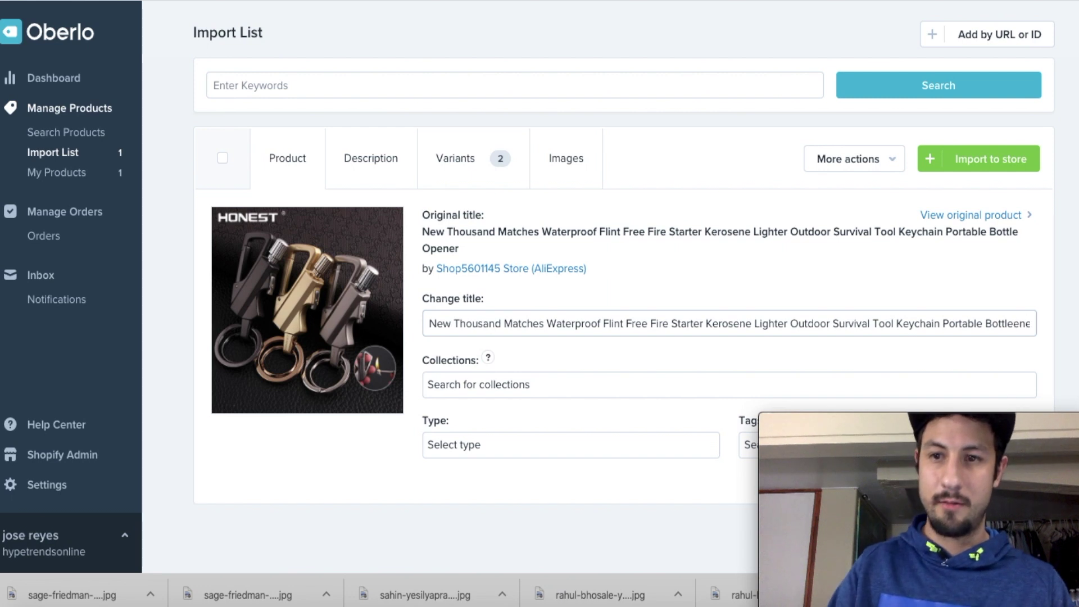
key(BackSpace)
key(Delete)
key(Delete)
key(Delete)
key(Delete)
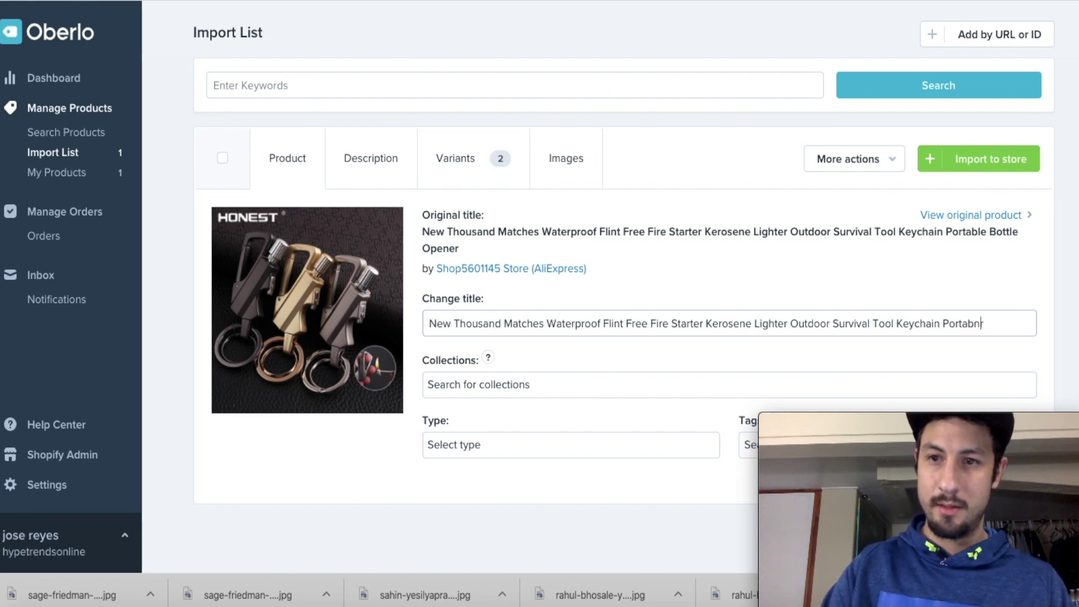
key(BackSpace)
key(BackSpace)
key(BackSpace)
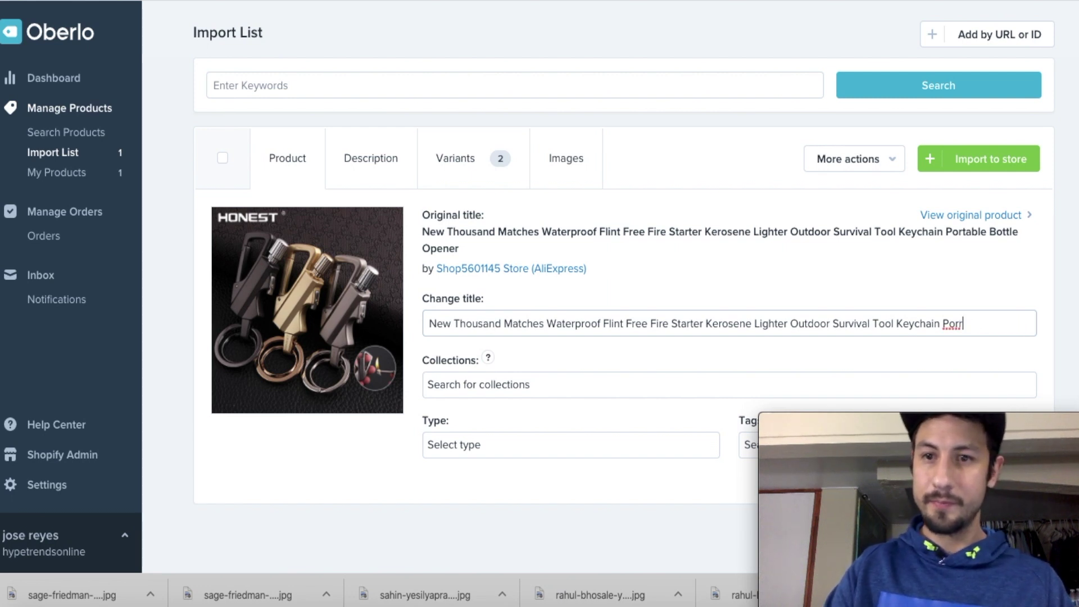
key(BackSpace)
key(BackSpace)
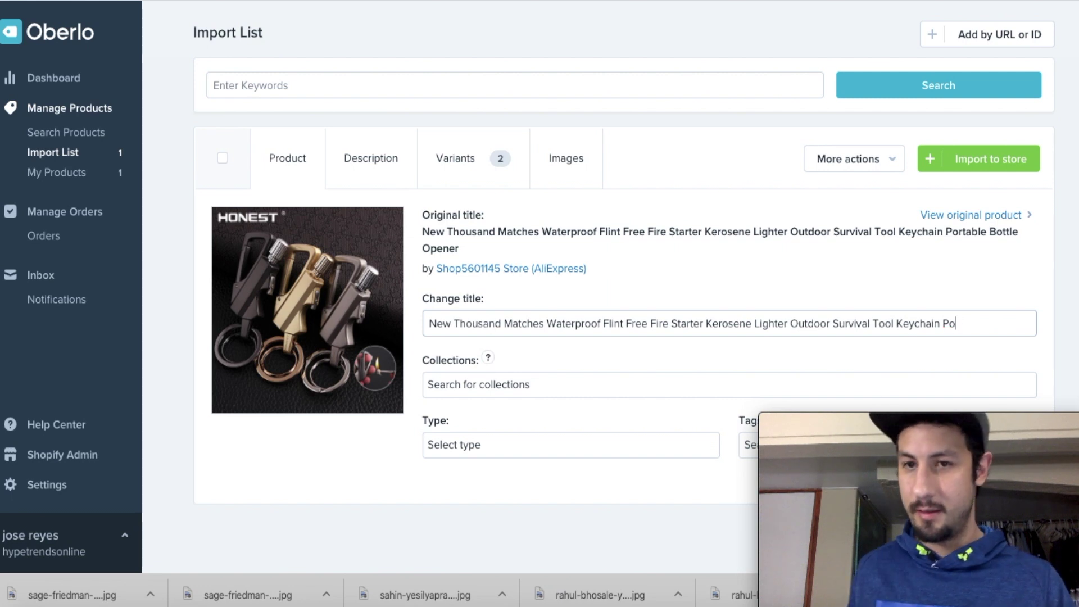
mouse_move(489, 366)
drag(958, 323, 428, 318)
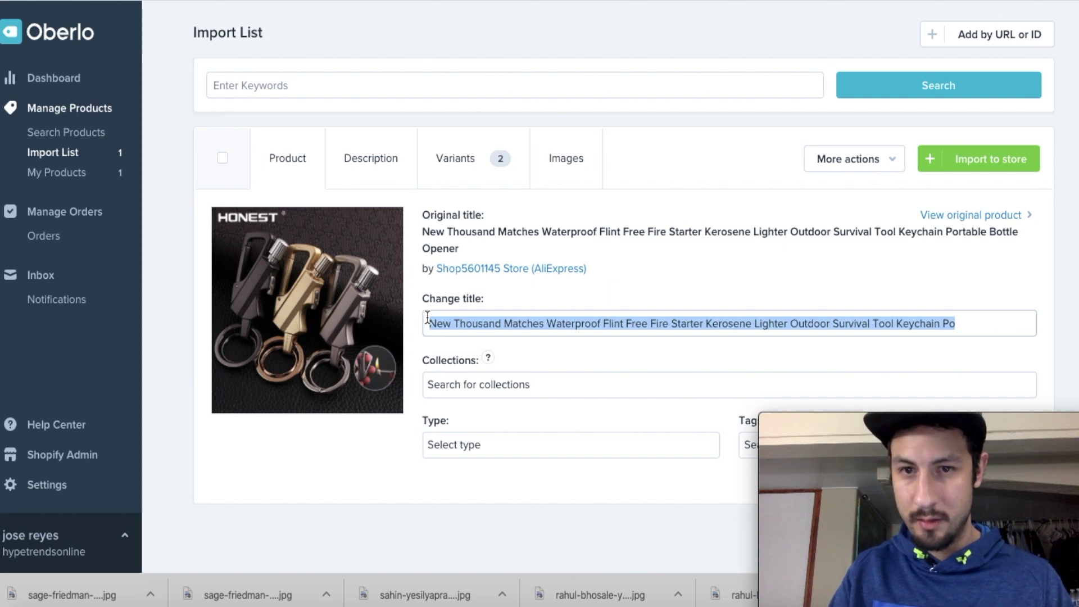
key(BackSpace)
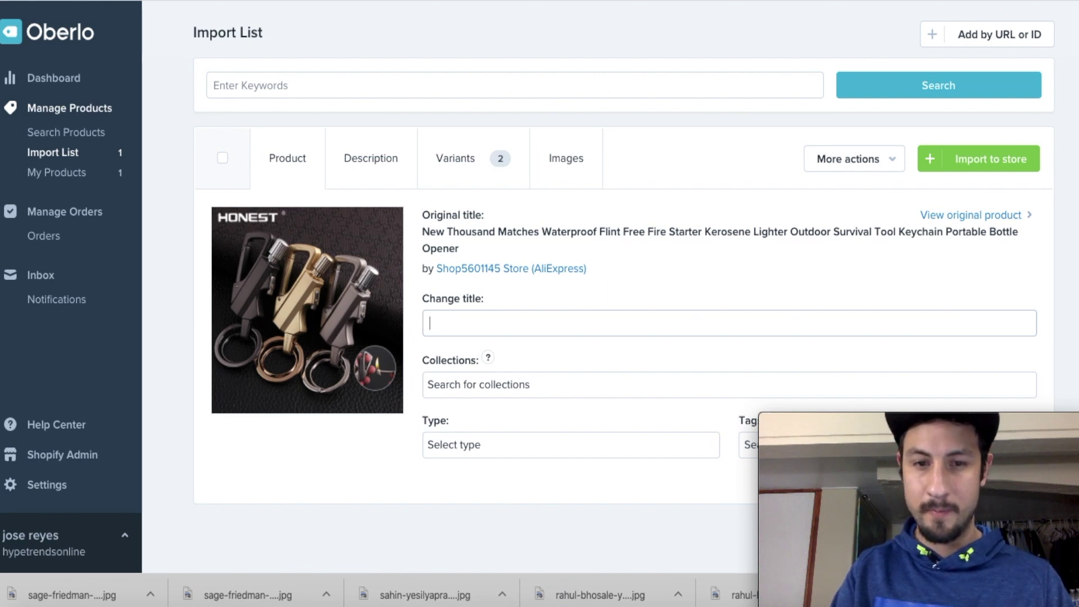
- Enter the new title 'Flint Lighter keychain', correcting typos along the way
text(Flint F)
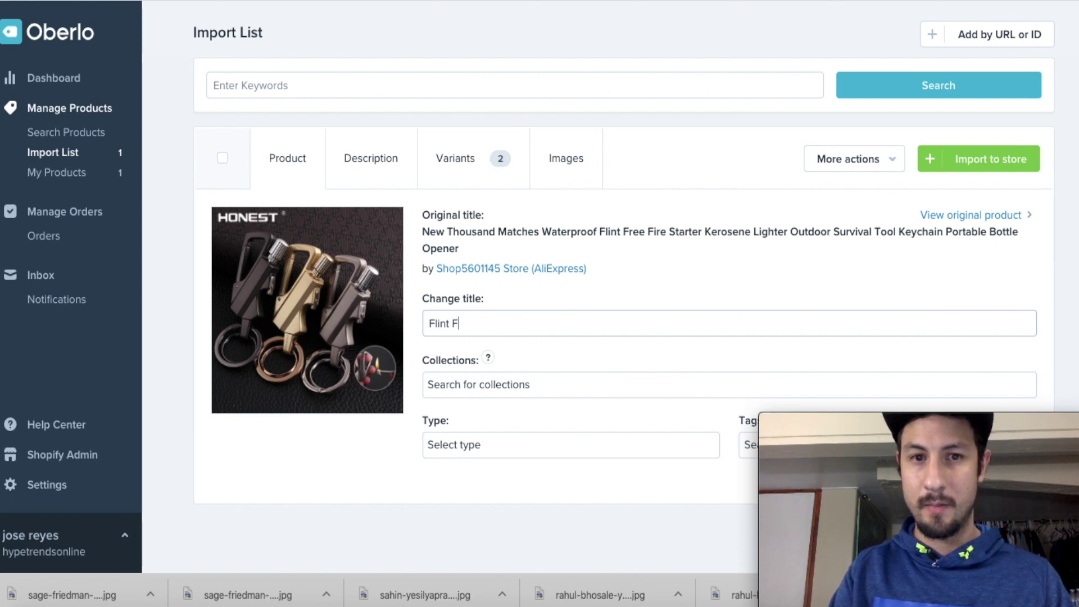
key(BackSpace)
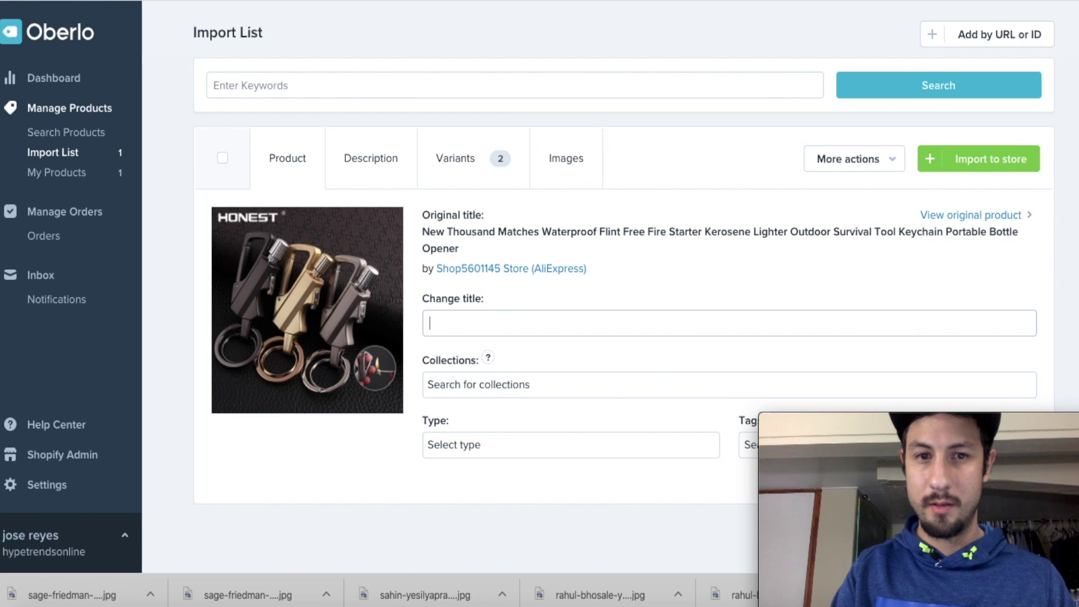
text(Flint F)
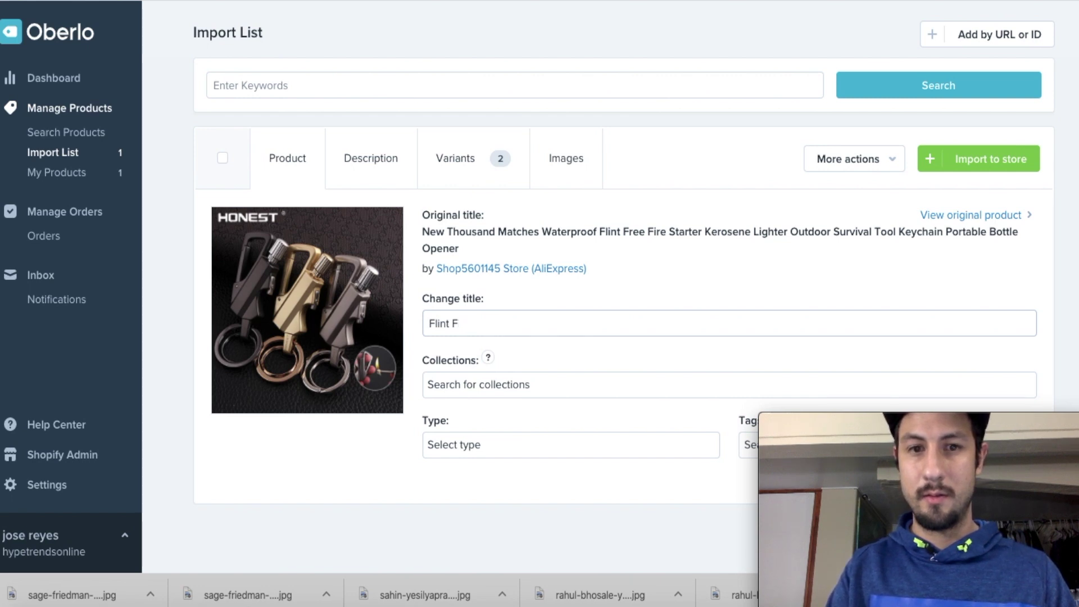
key(BackSpace)
key(BackSpace)
text(Lighter)
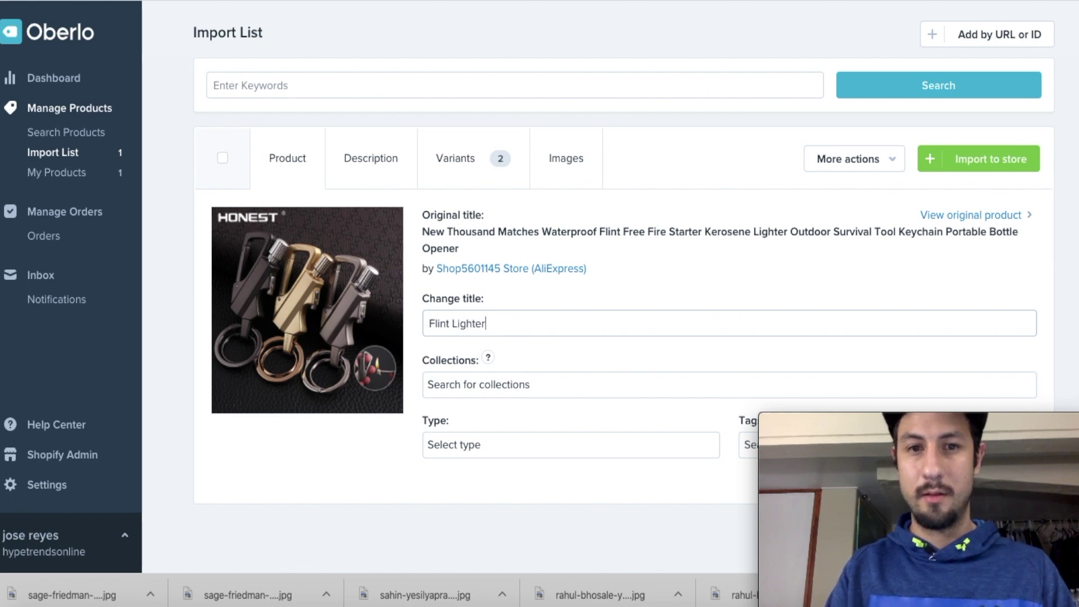
text( ke)
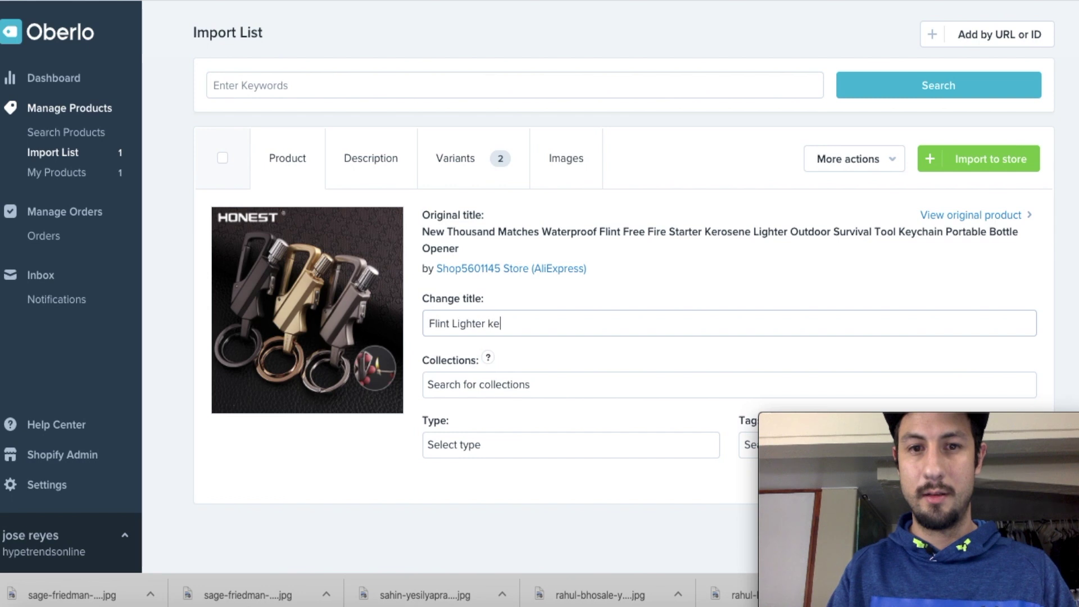
text(ycha)
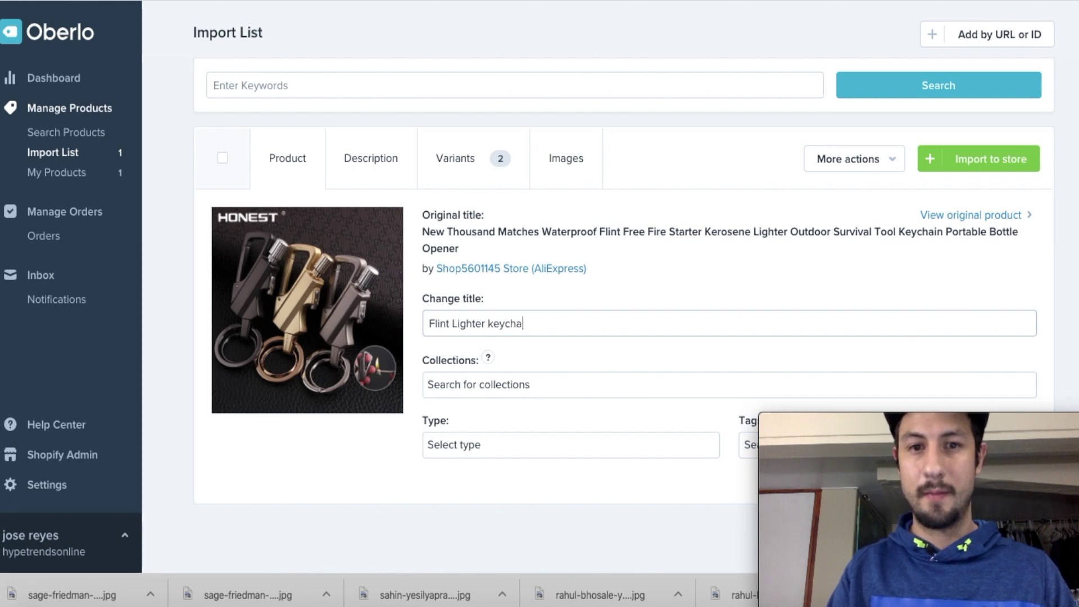
text(in)
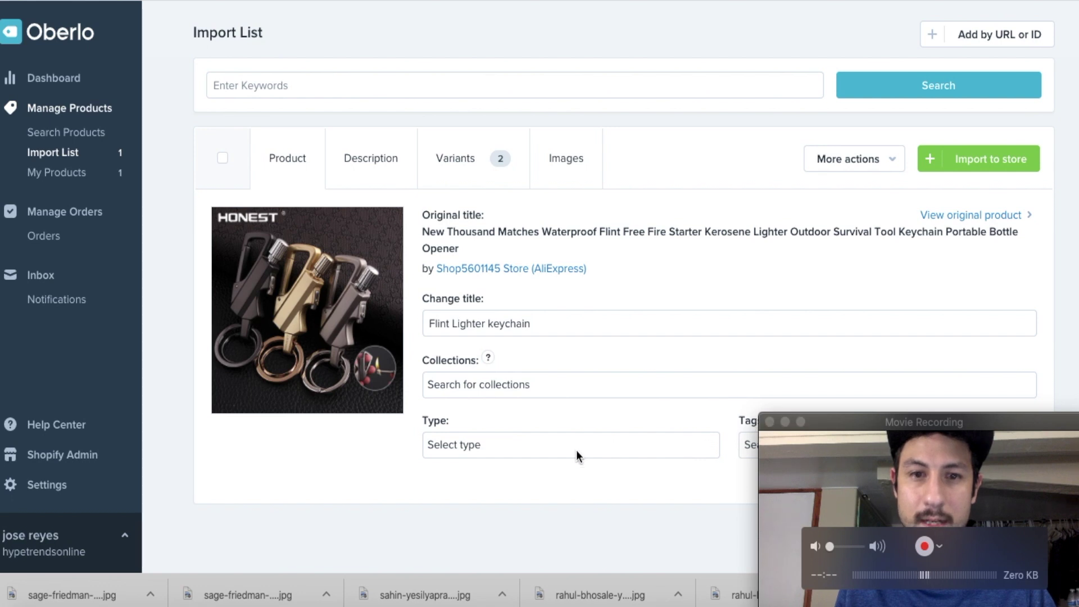
- Delete the existing three-line text on the Description tab
click(397, 147)
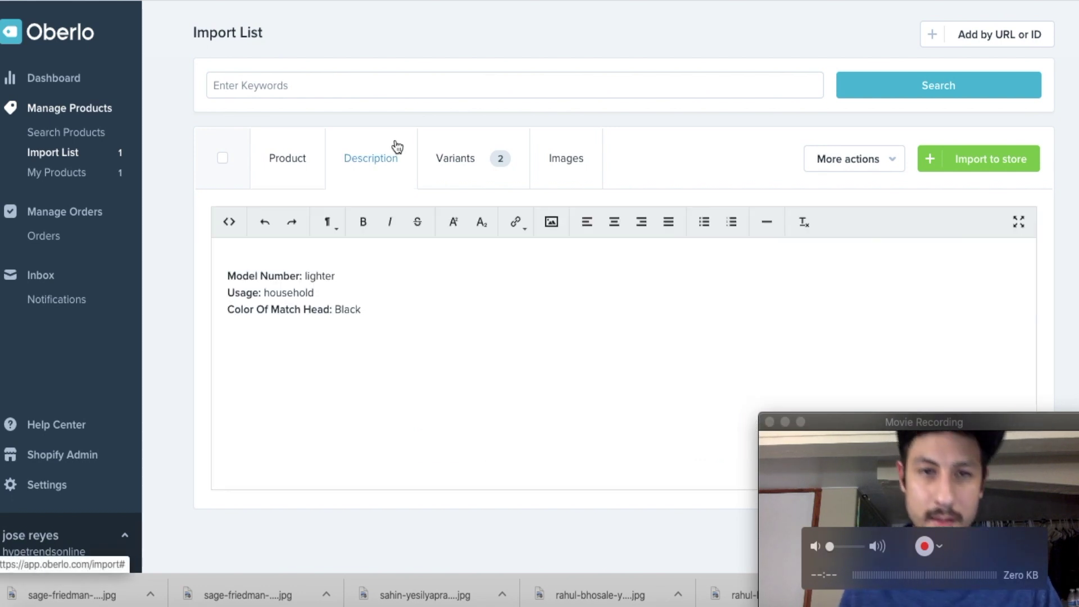
click(386, 292)
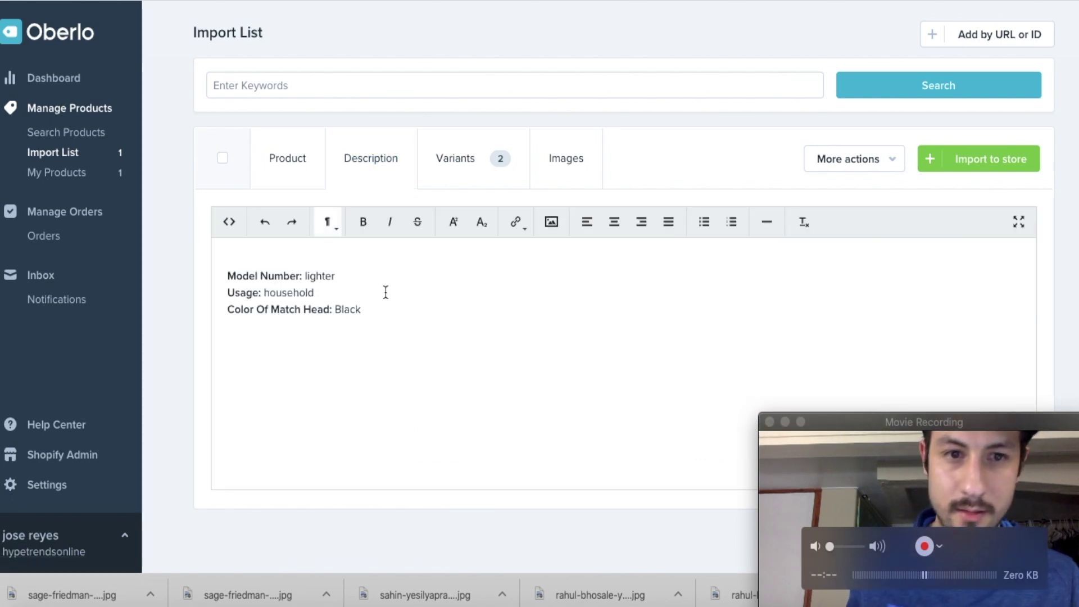
click(369, 316)
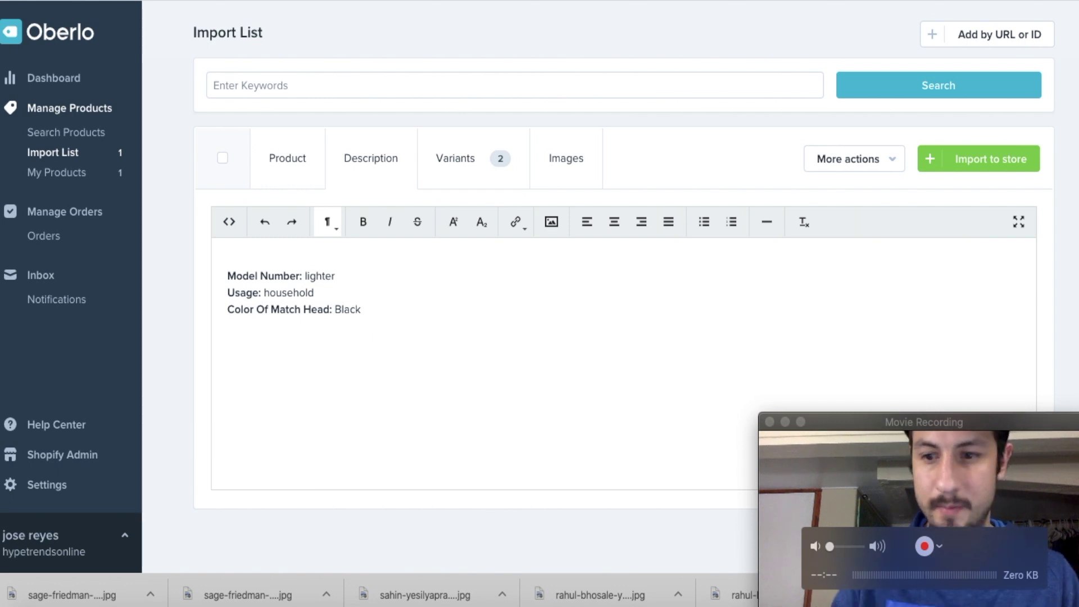
key(BackSpace)
key(BackSpace)
drag(367, 316, 229, 250)
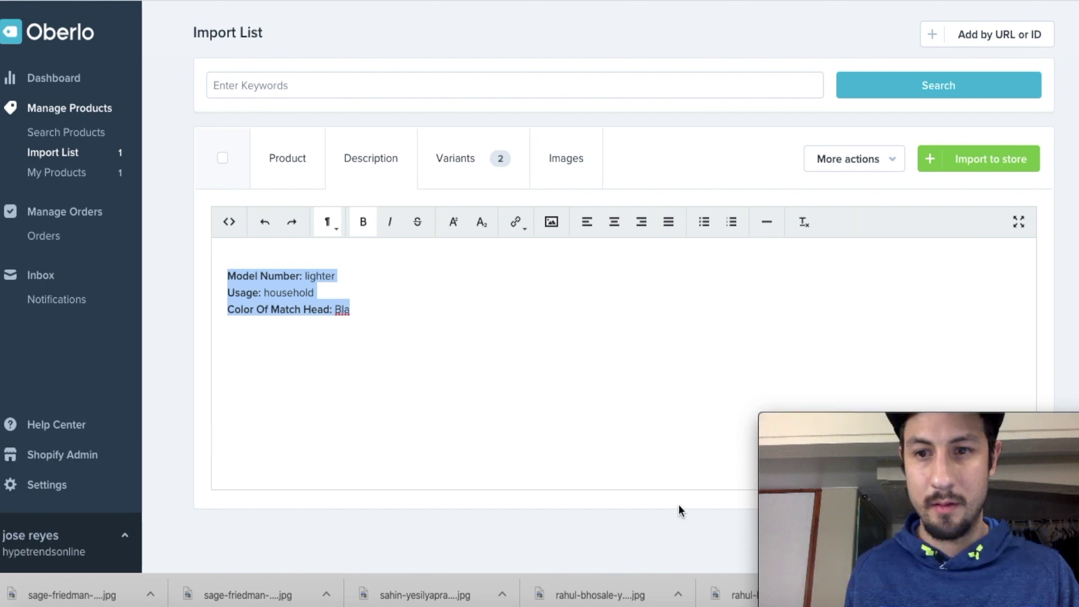
key(BackSpace)
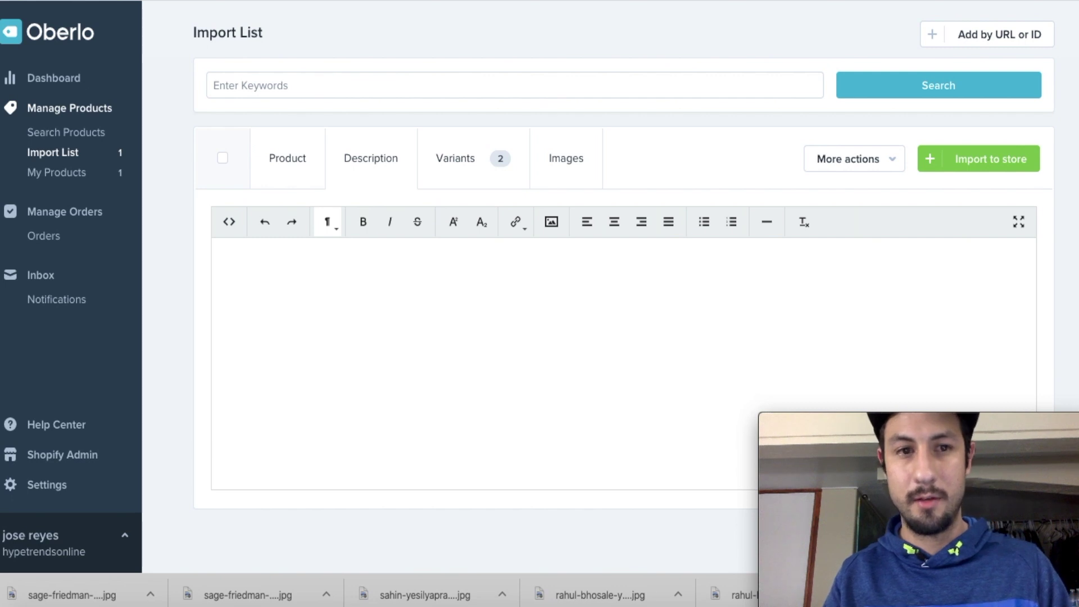
- Write the description 'awesome survival flint lighter.' and review the two variants' prices
text(Fit)
key(BackSpace)
key(BackSpace)
key(BackSpace)
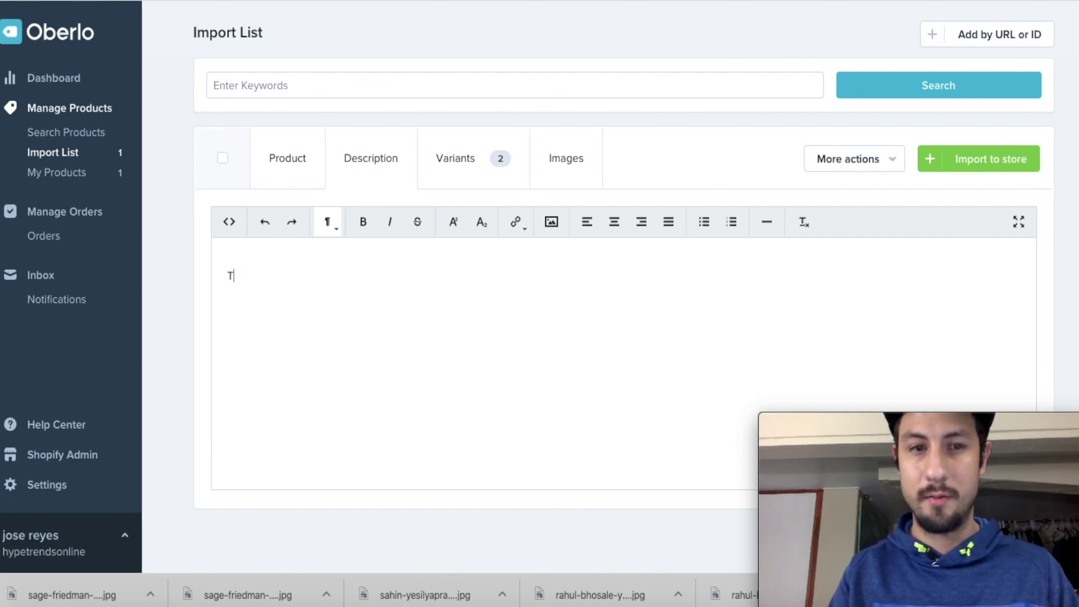
text(Th)
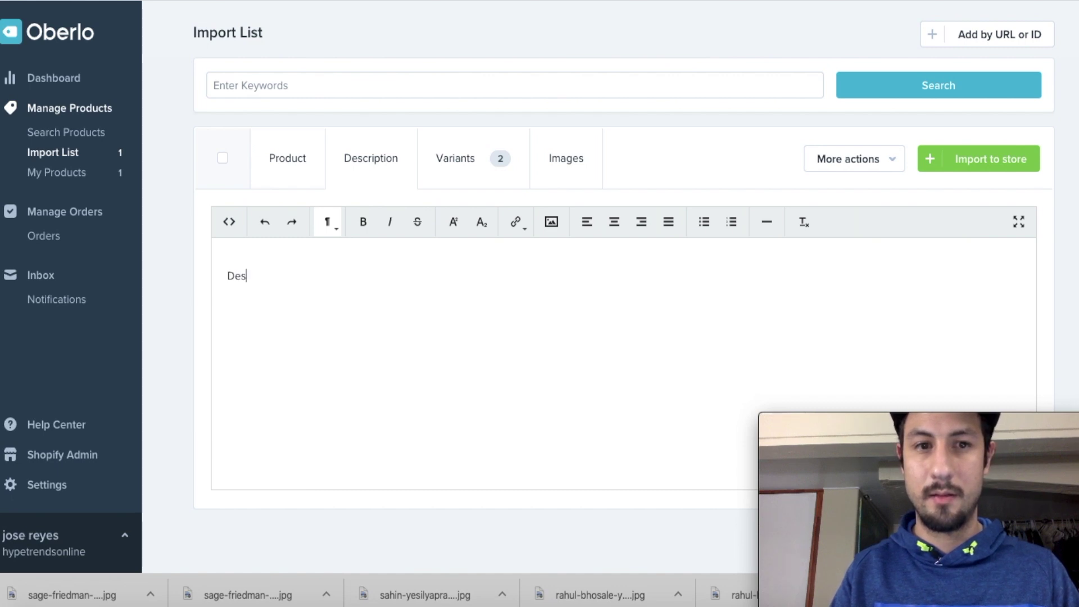
key(BackSpace)
key(BackSpace)
key(BackSpace)
key(BackSpace)
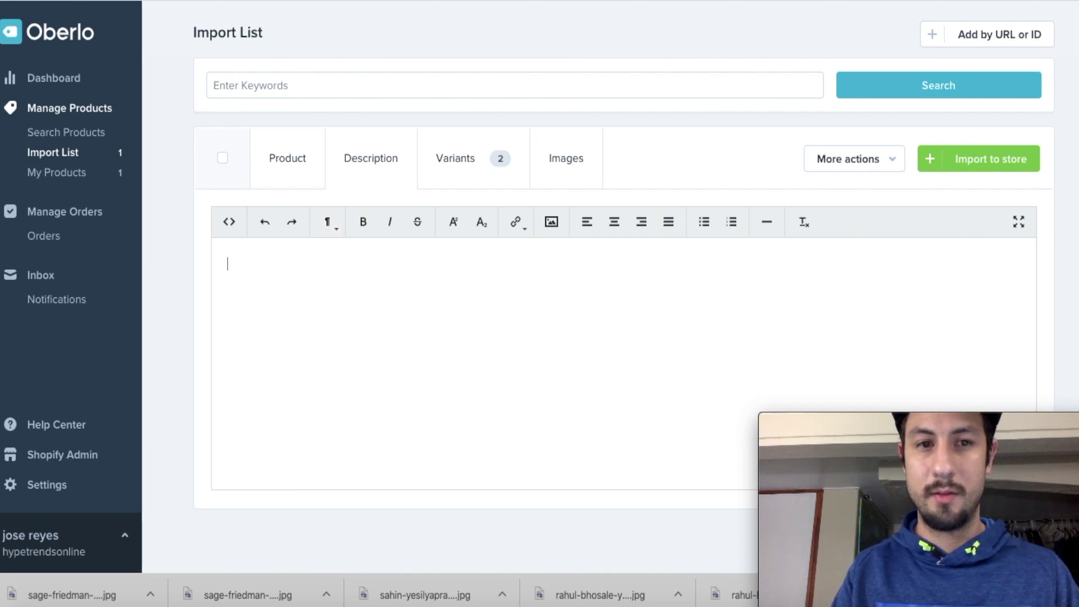
text(aw)
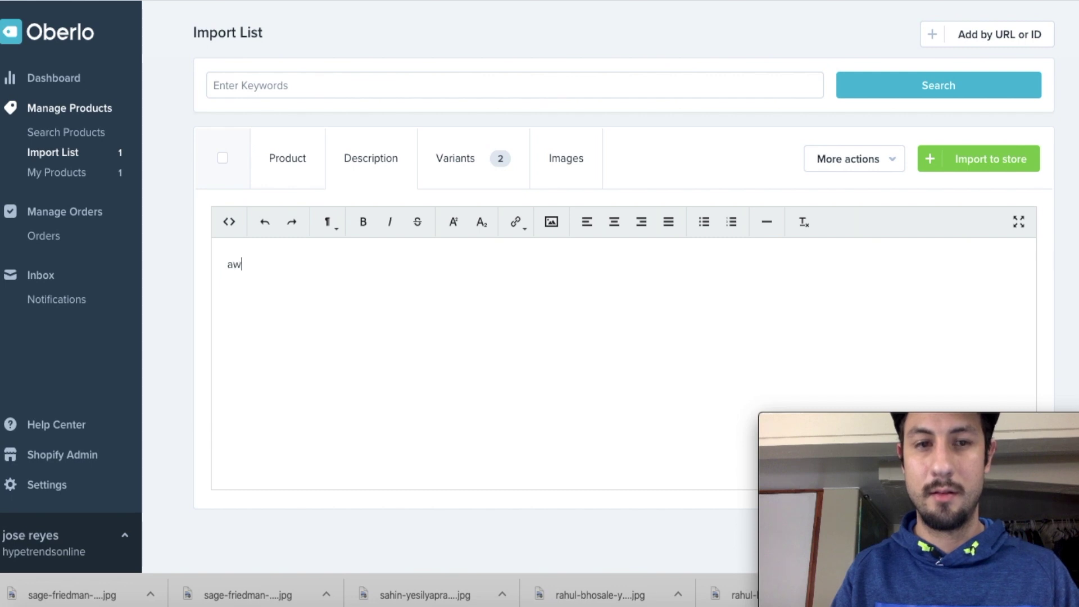
text(e)
key(BackSpace)
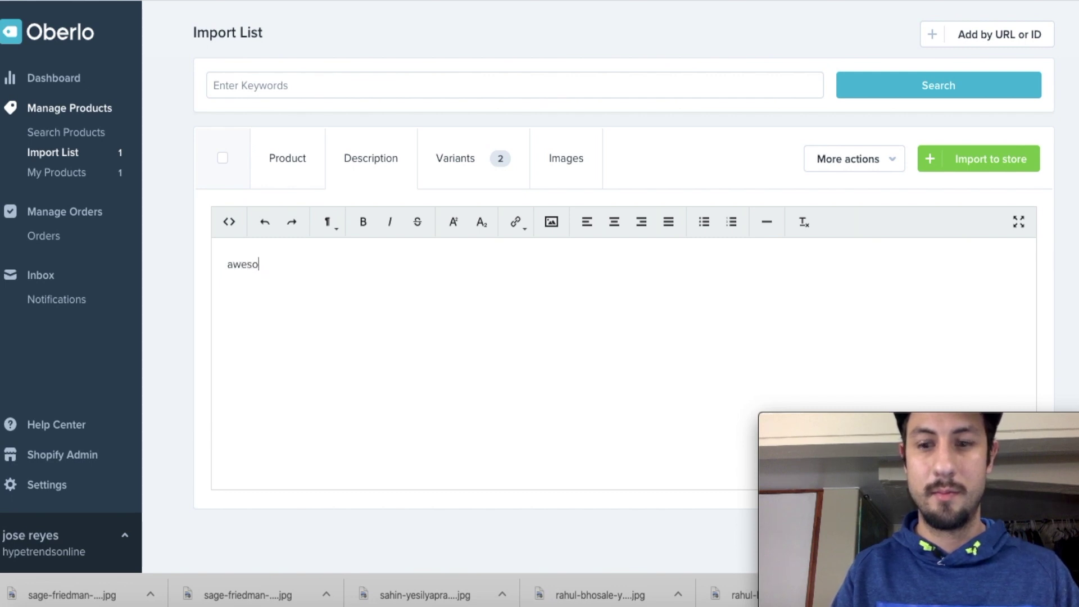
text(some su)
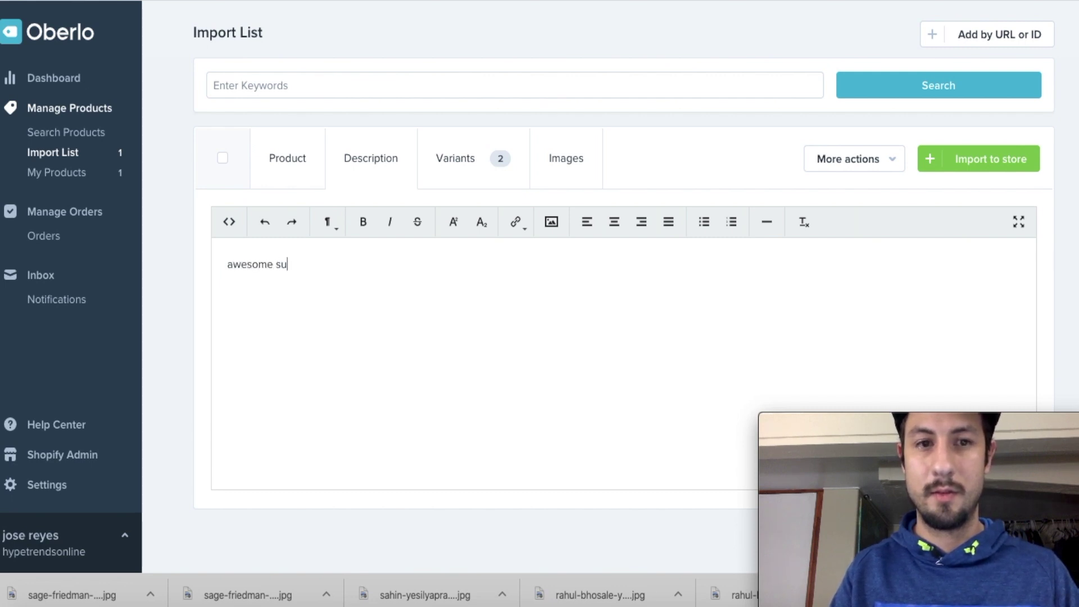
text(rviv)
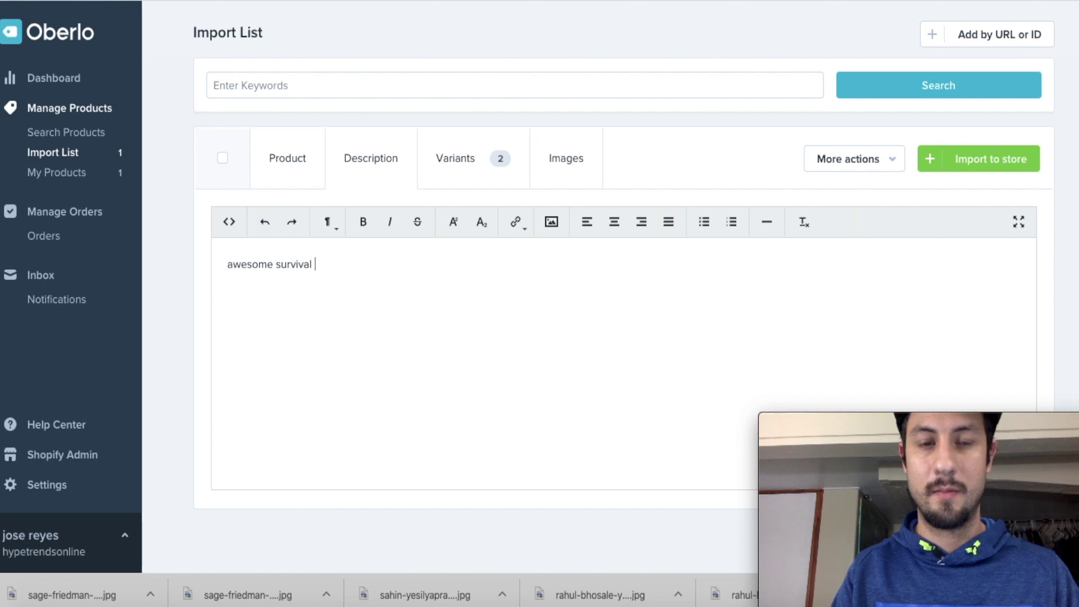
text(al flin)
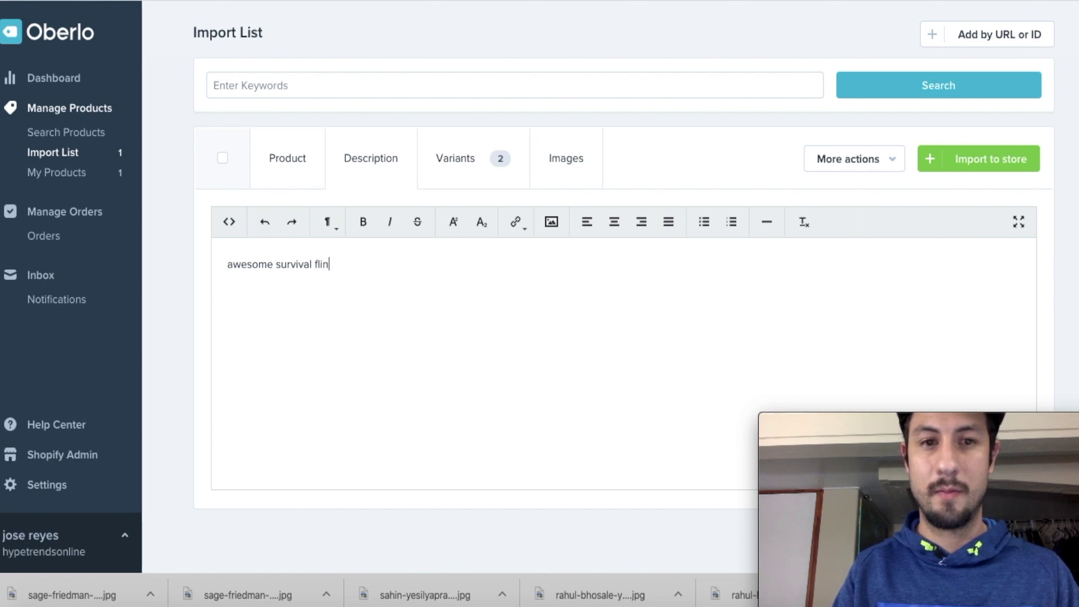
text(t ligh)
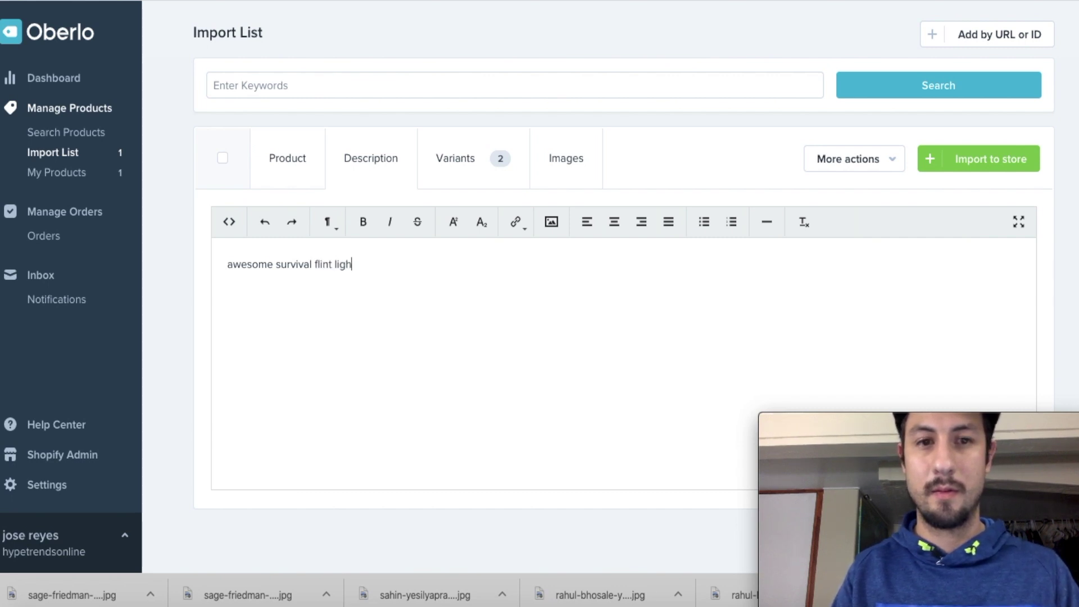
text(ter)
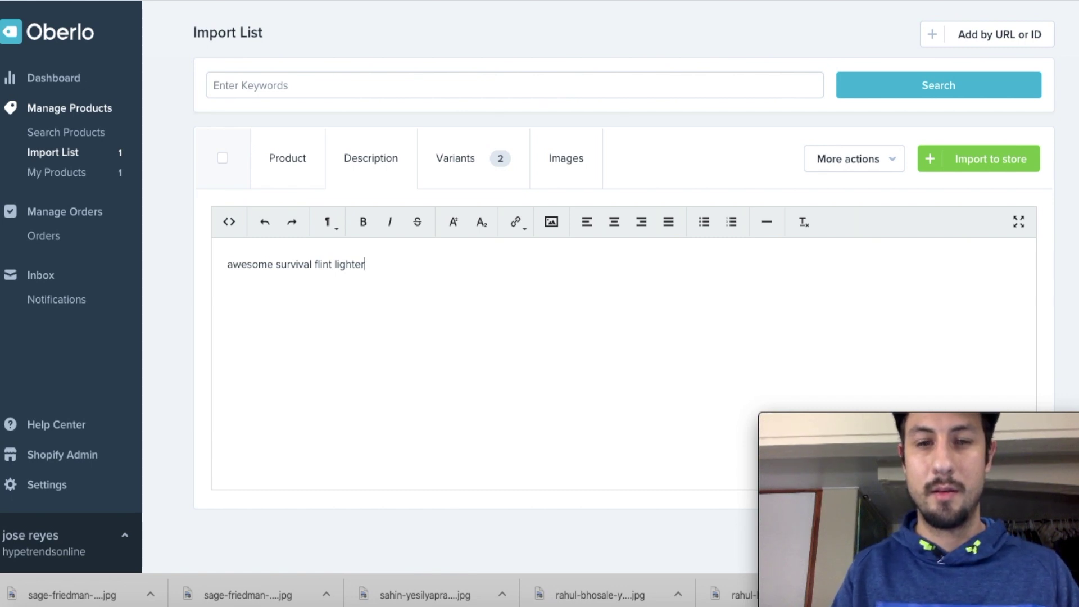
text(.)
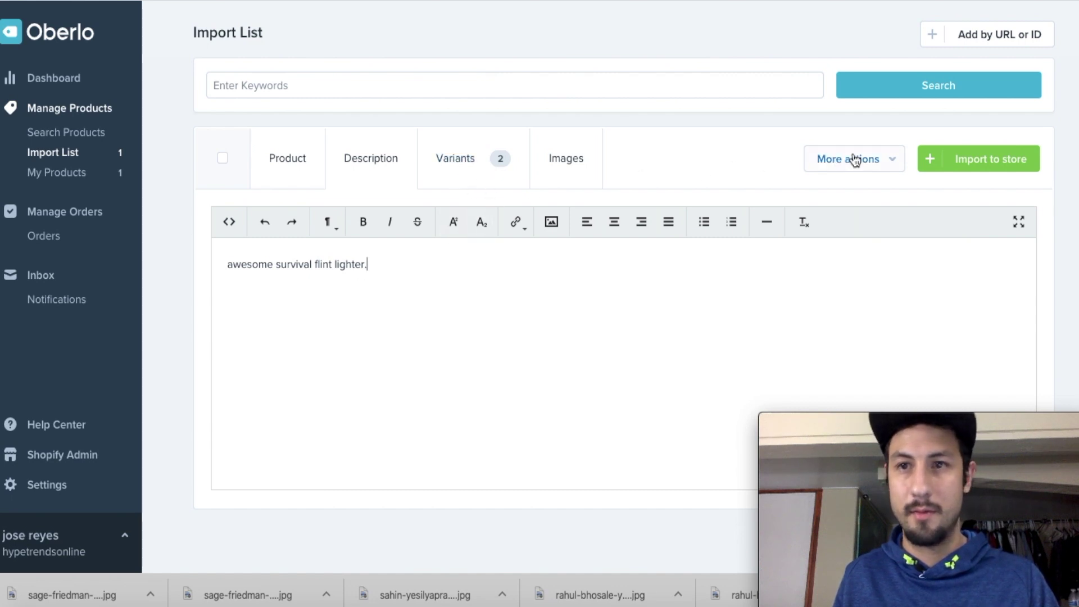
click(457, 174)
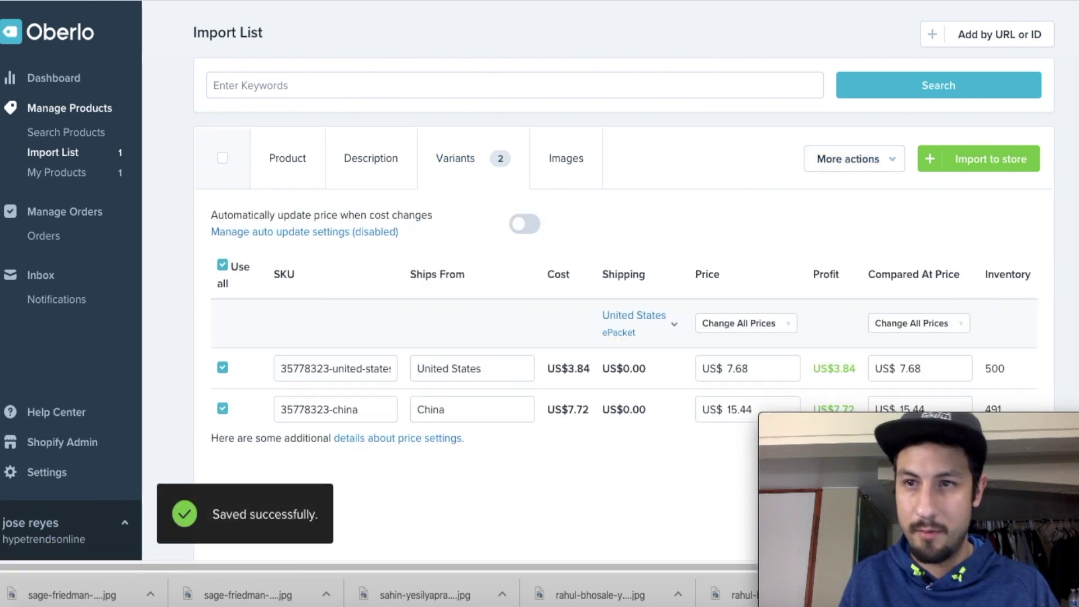
scroll(438, 284, down, 3)
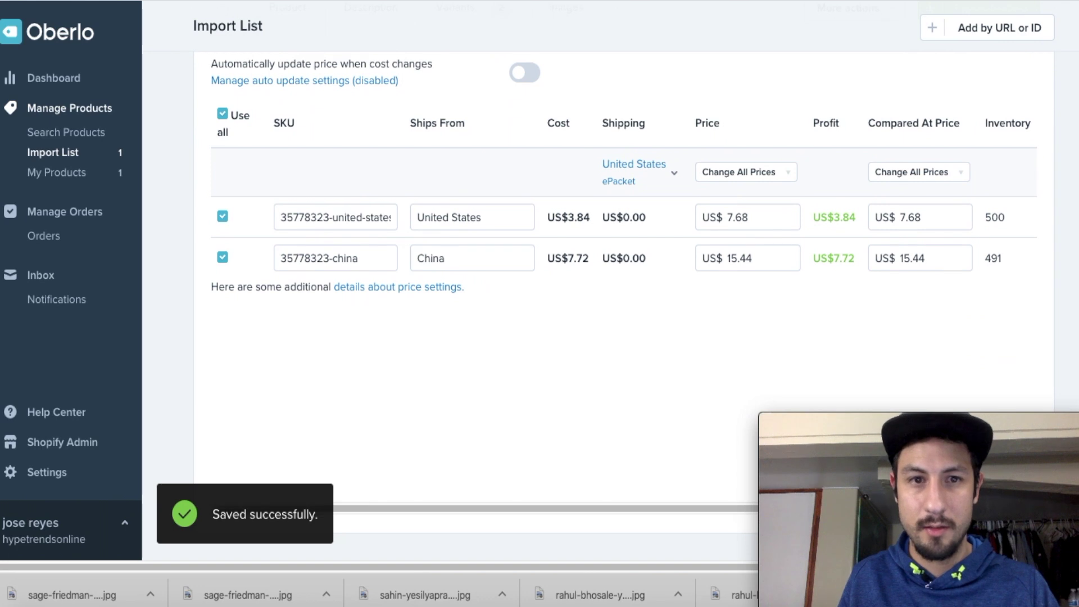
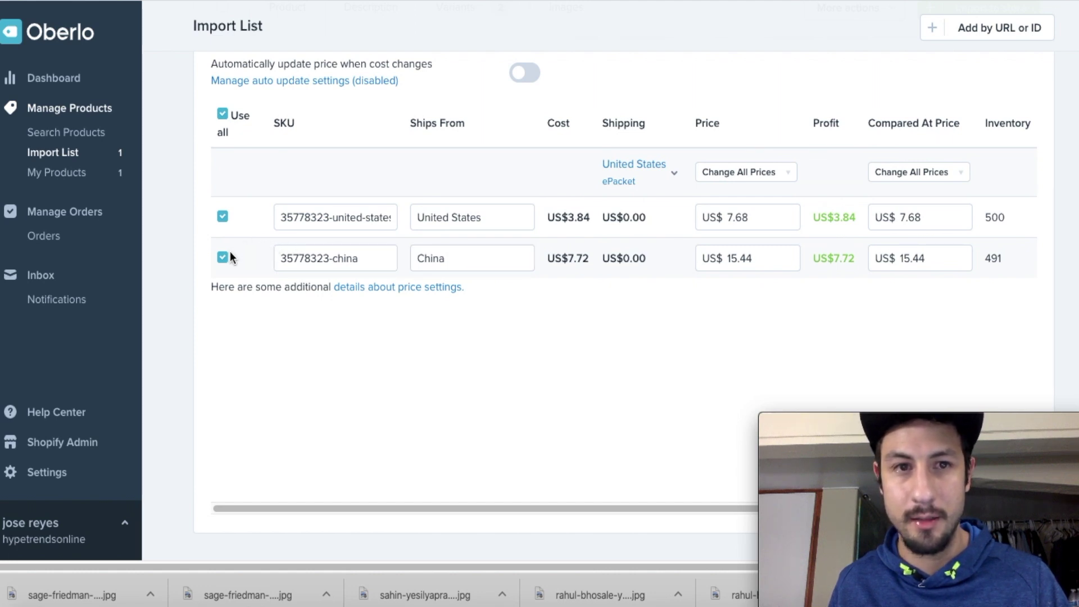
- Replace the United States variant's 7.68 compared-at price with US$ 39.97
click(371, 256)
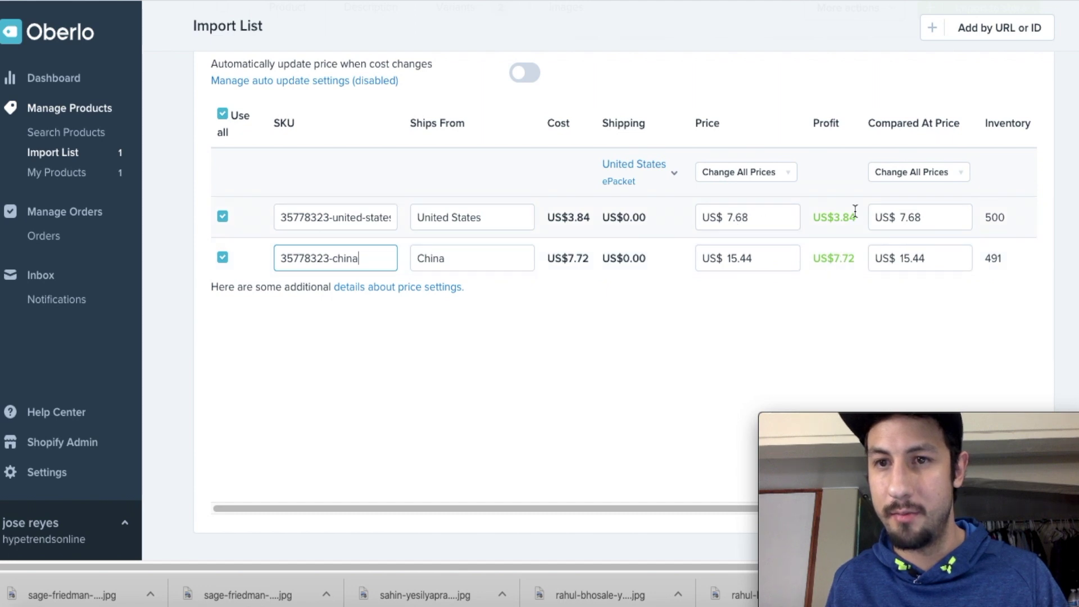
click(936, 217)
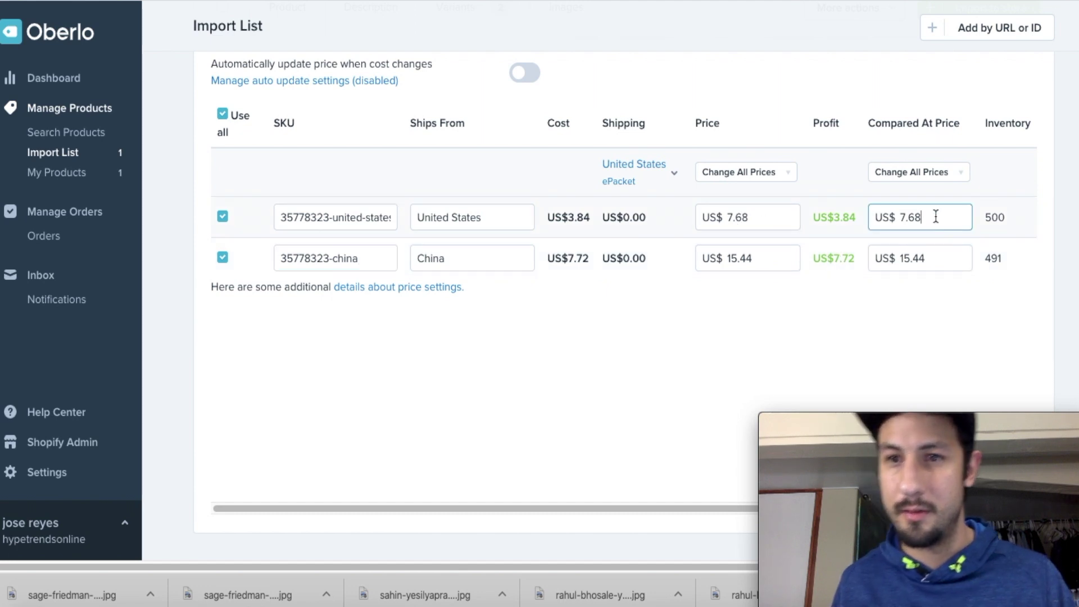
key(BackSpace)
key(BackSpace)
key(BackSpace)
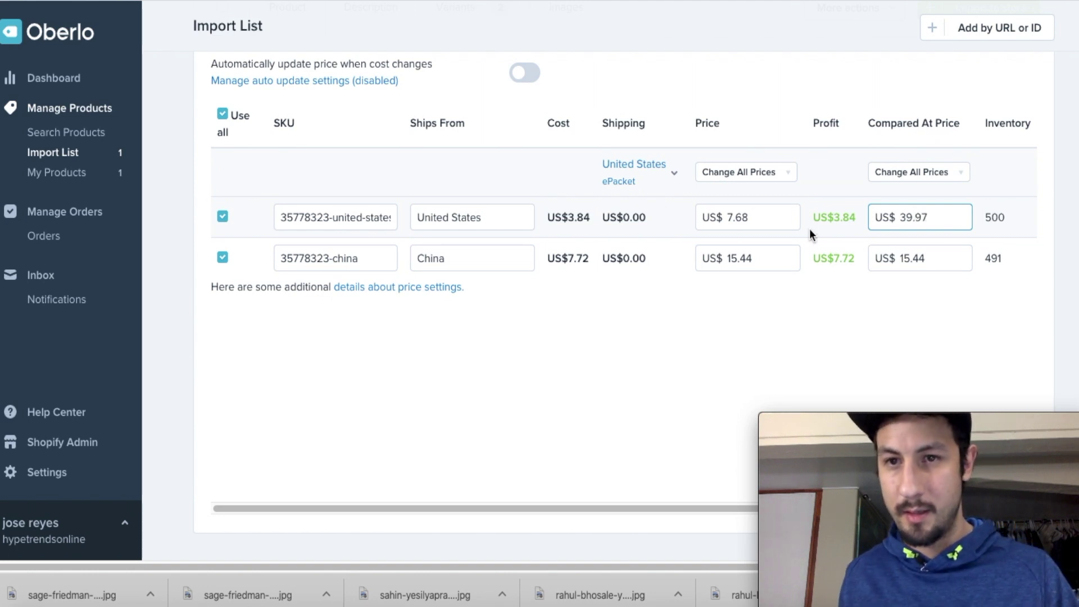
- Change the United States variant's price from 7.68 to 29.97, giving US$26.13 profit
click(814, 196)
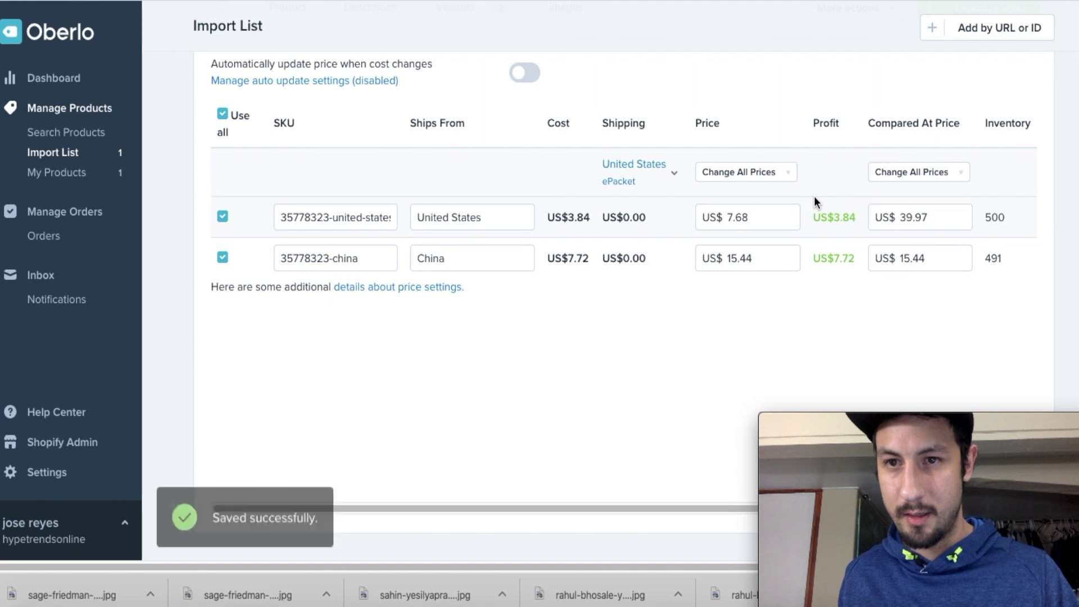
click(759, 218)
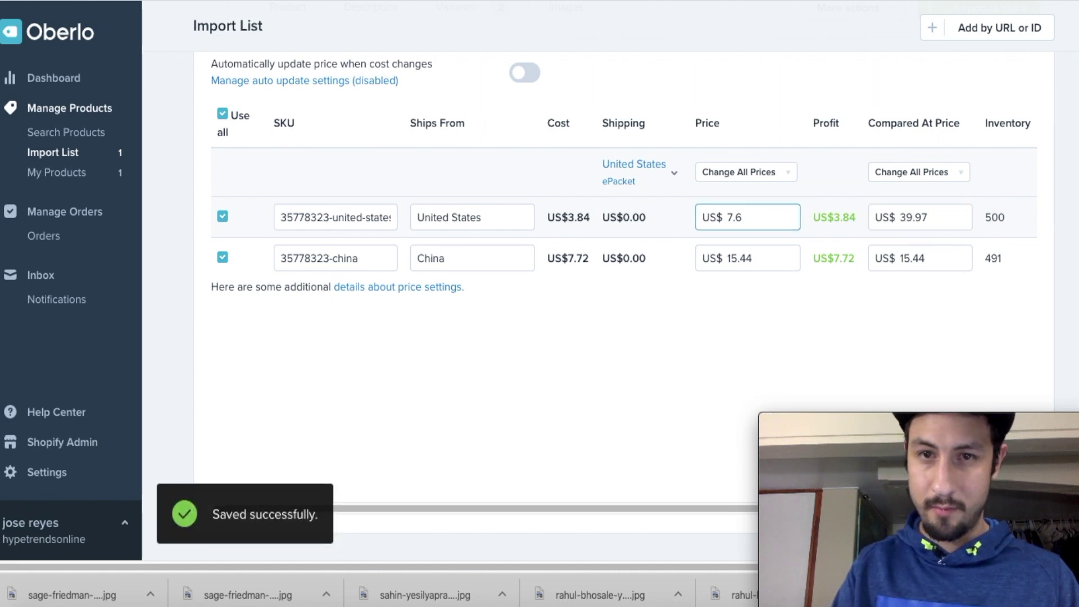
key(BackSpace)
key(BackSpace)
key(BackSpace)
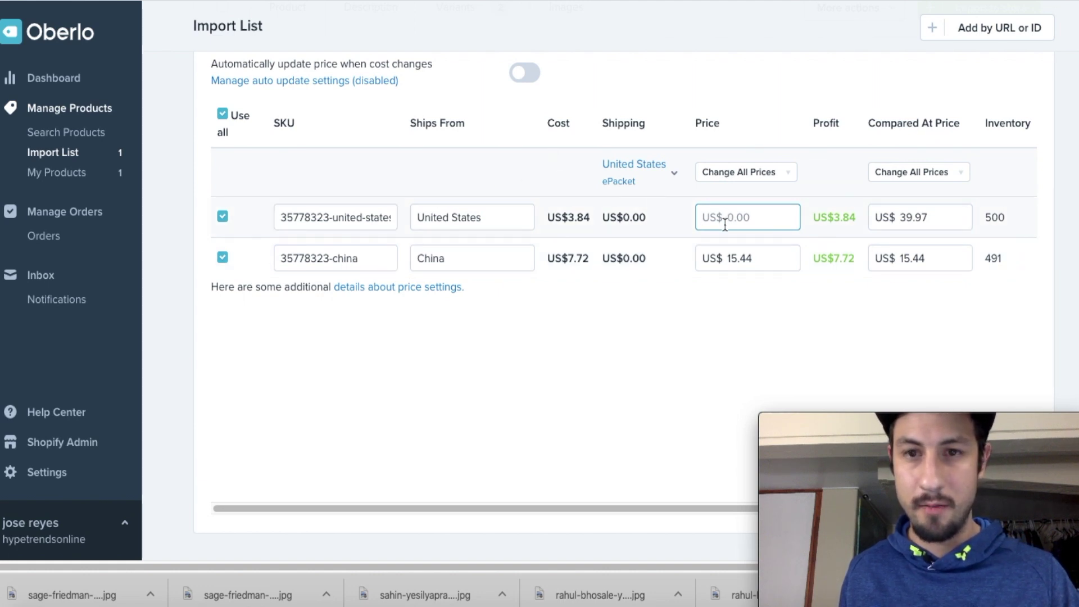
text(1)
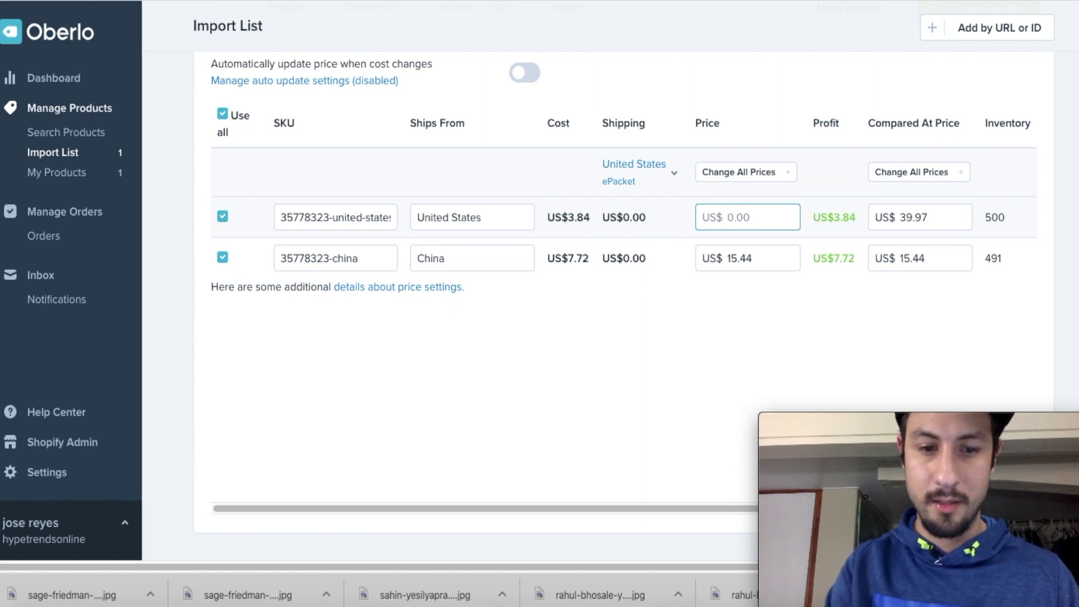
text(2)
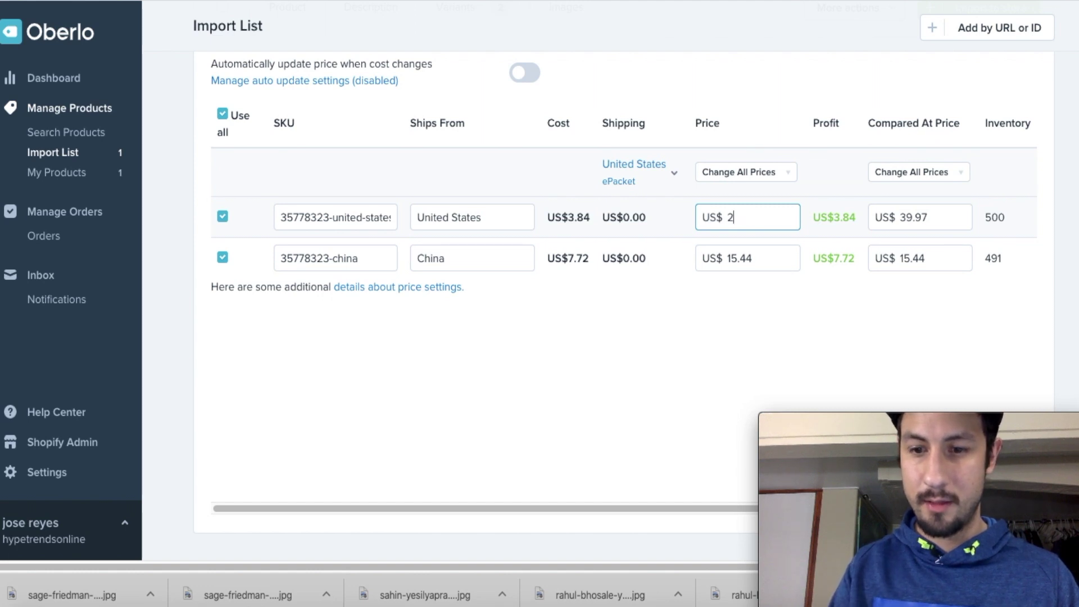
text(9.)
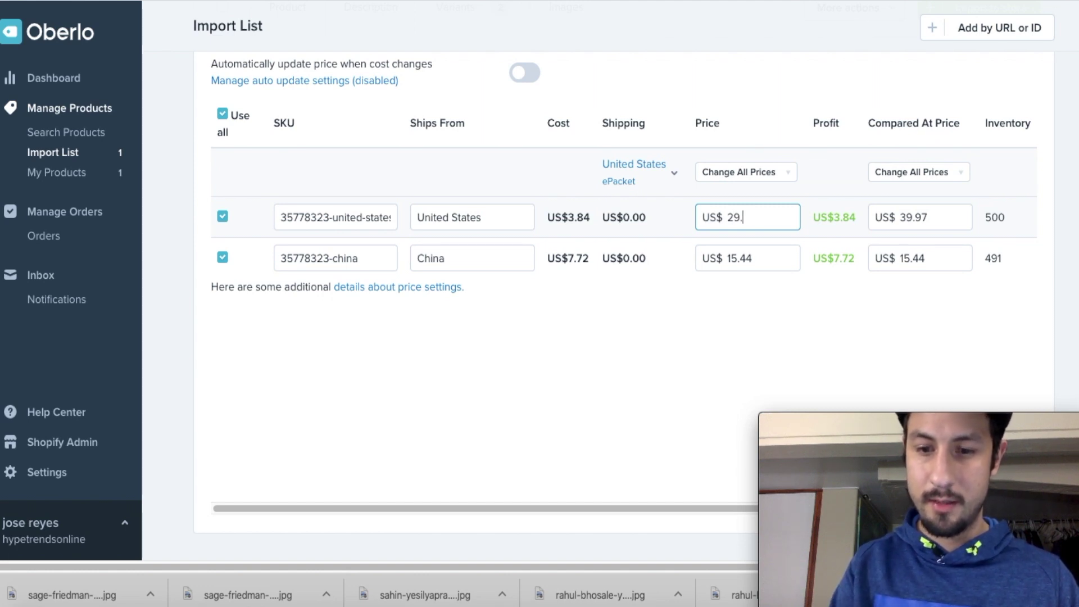
text(97)
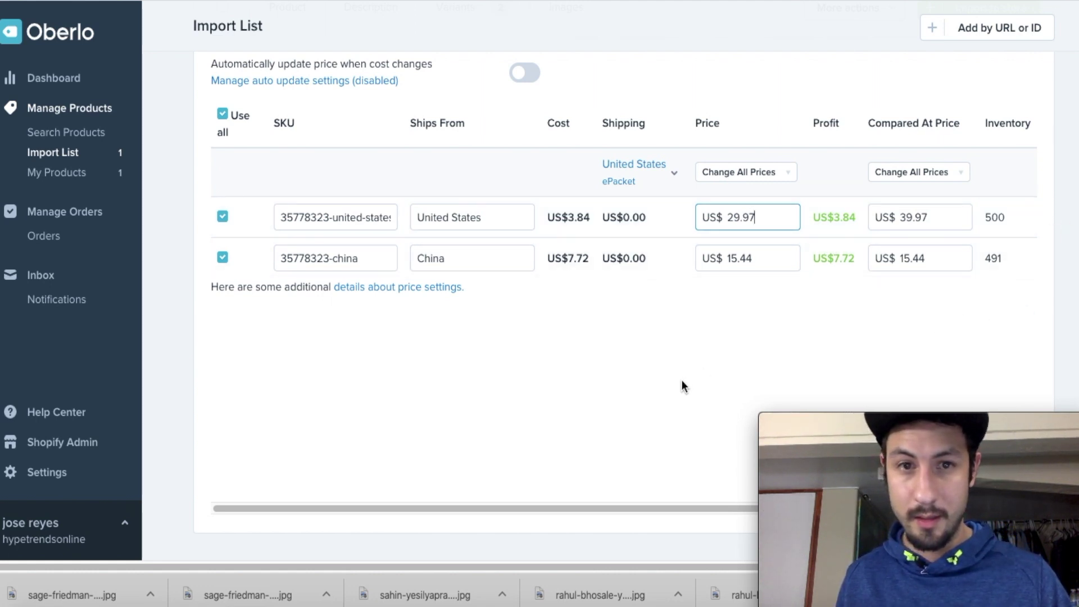
mouse_move(846, 459)
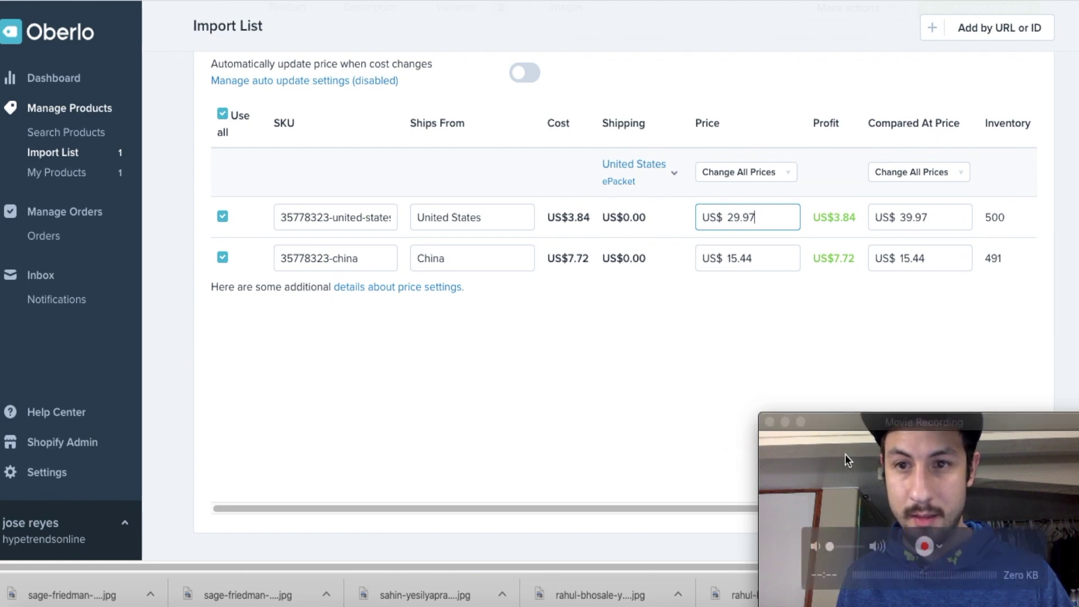
mouse_move(859, 427)
mouse_down()
mouse_move(689, 463)
mouse_move(812, 425)
mouse_move(752, 433)
mouse_move(865, 410)
mouse_move(866, 393)
mouse_move(862, 436)
mouse_up()
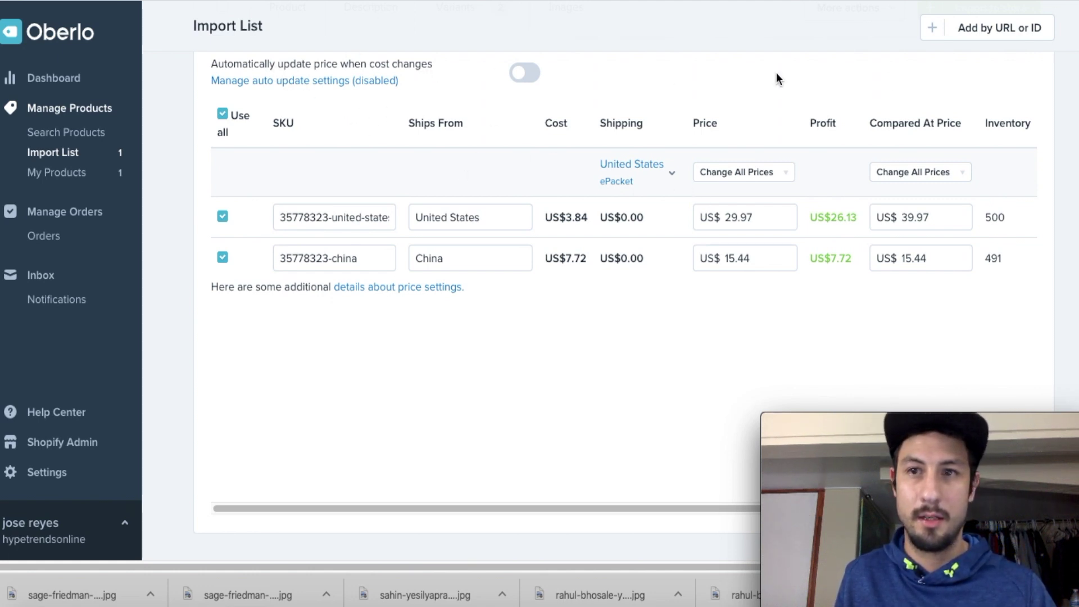
click(753, 217)
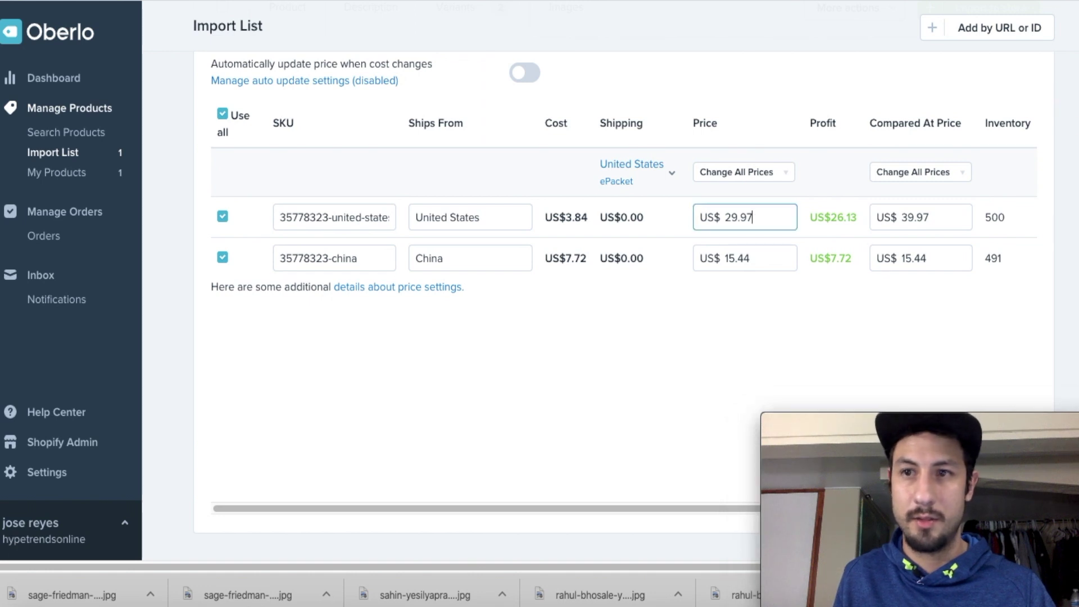
scroll(753, 217, up, 3)
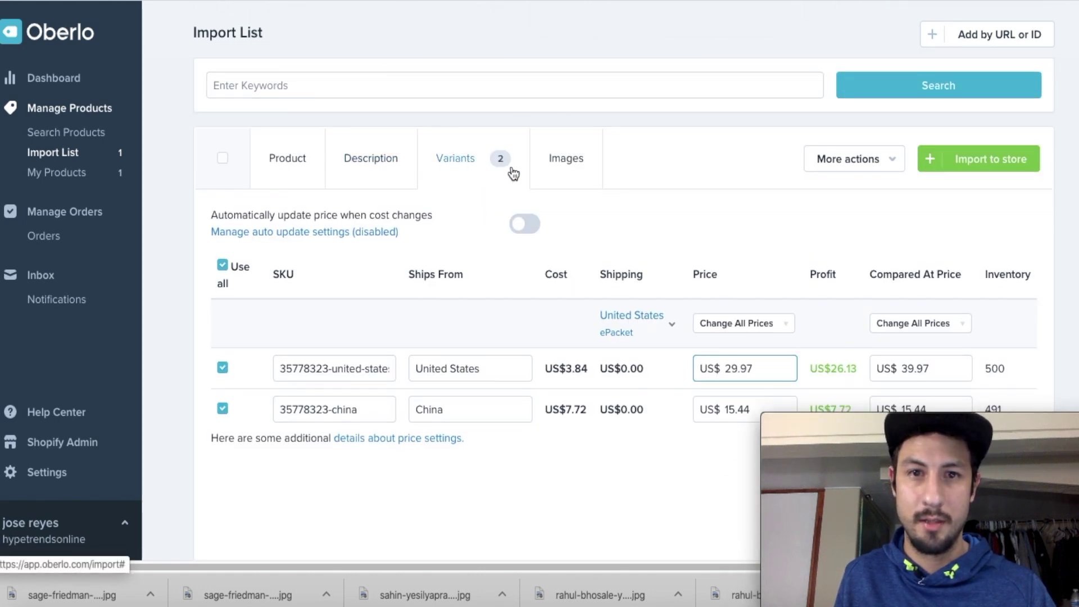
- In the Images tab, select the main, second, front-side and lighter-strike photos
click(551, 174)
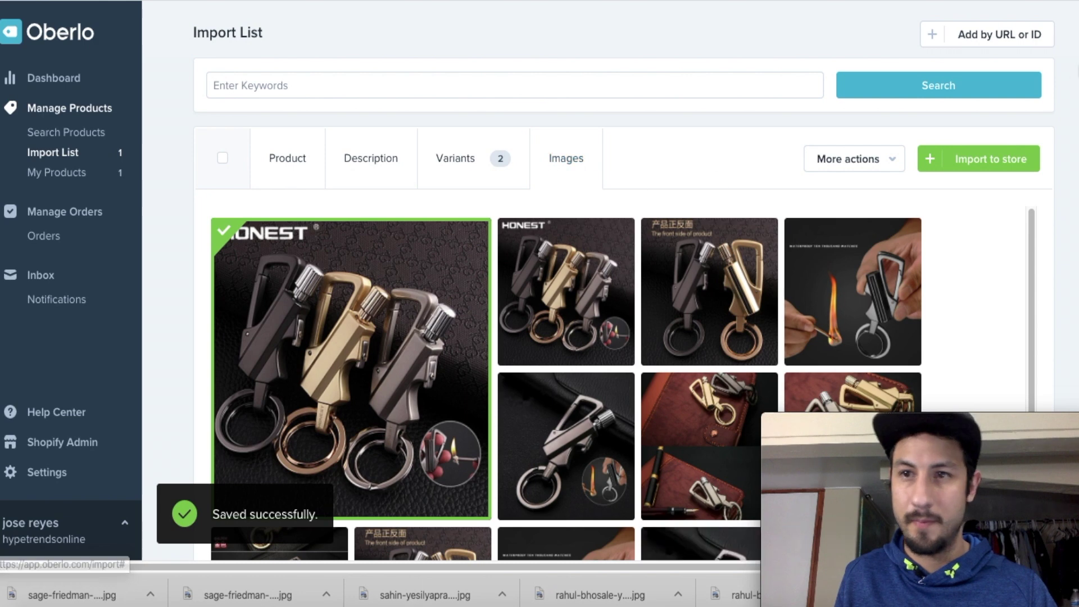
scroll(934, 280, down, 3)
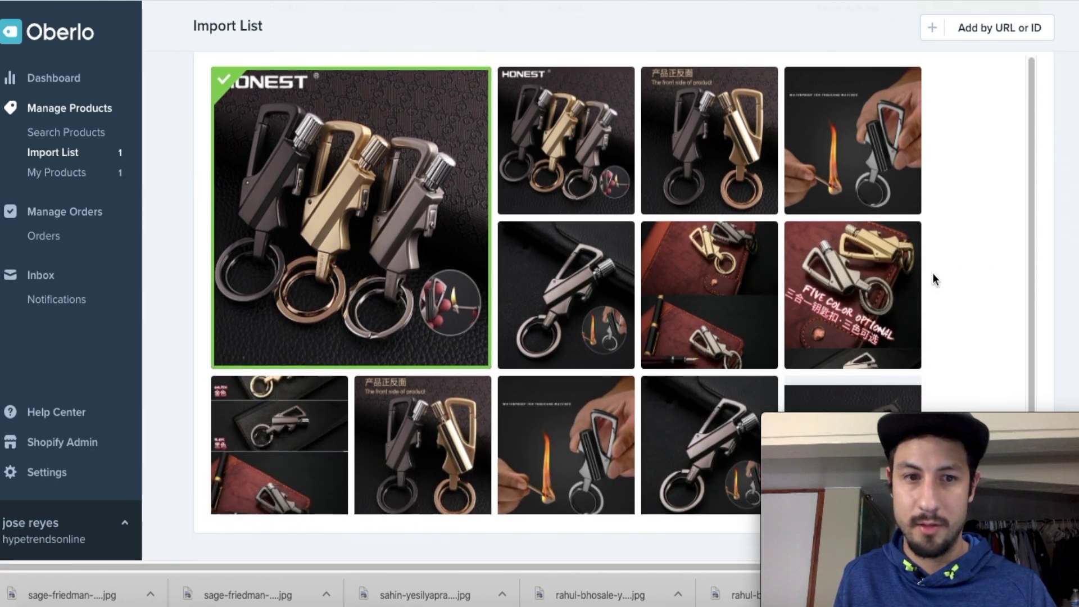
mouse_move(757, 332)
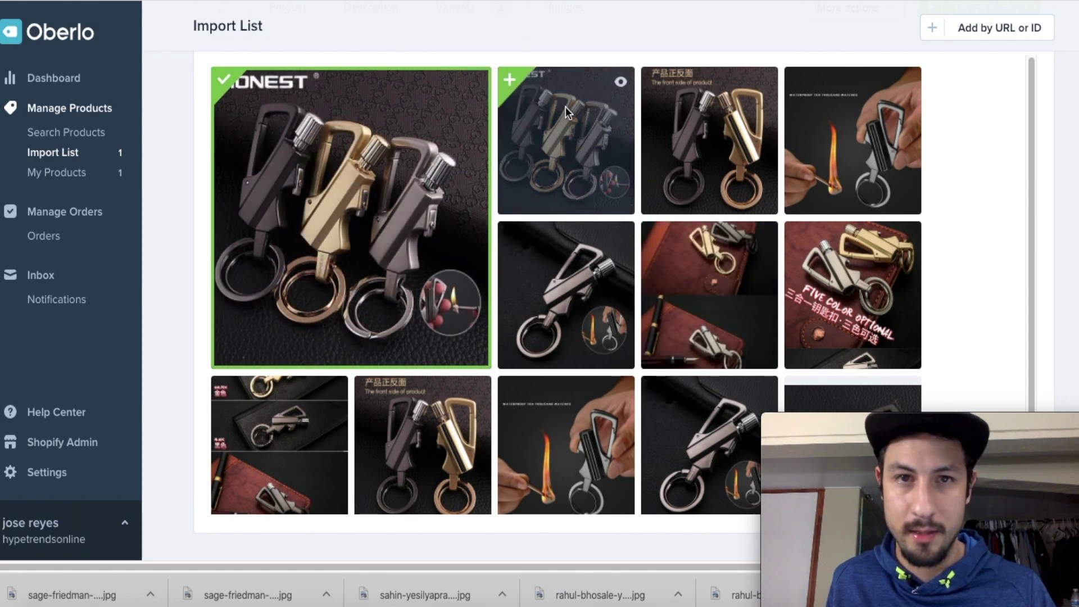
click(512, 77)
click(511, 77)
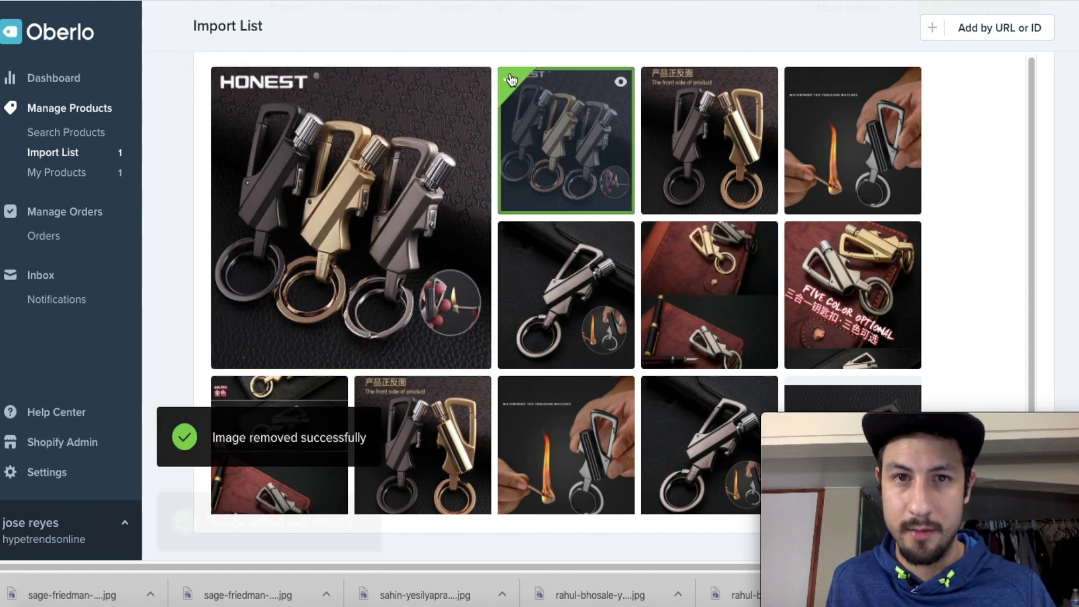
click(223, 80)
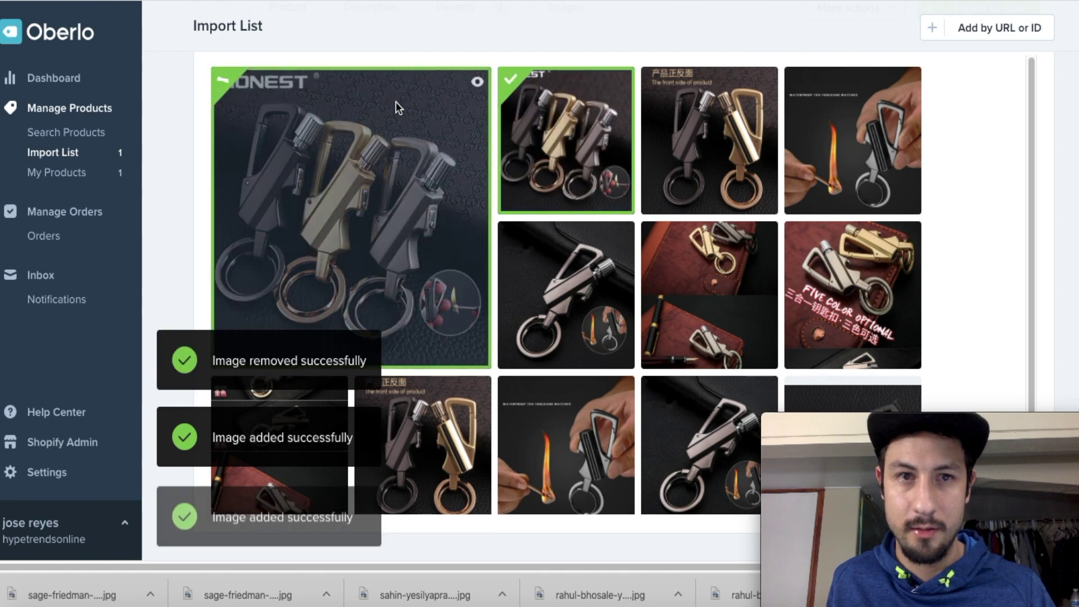
click(652, 79)
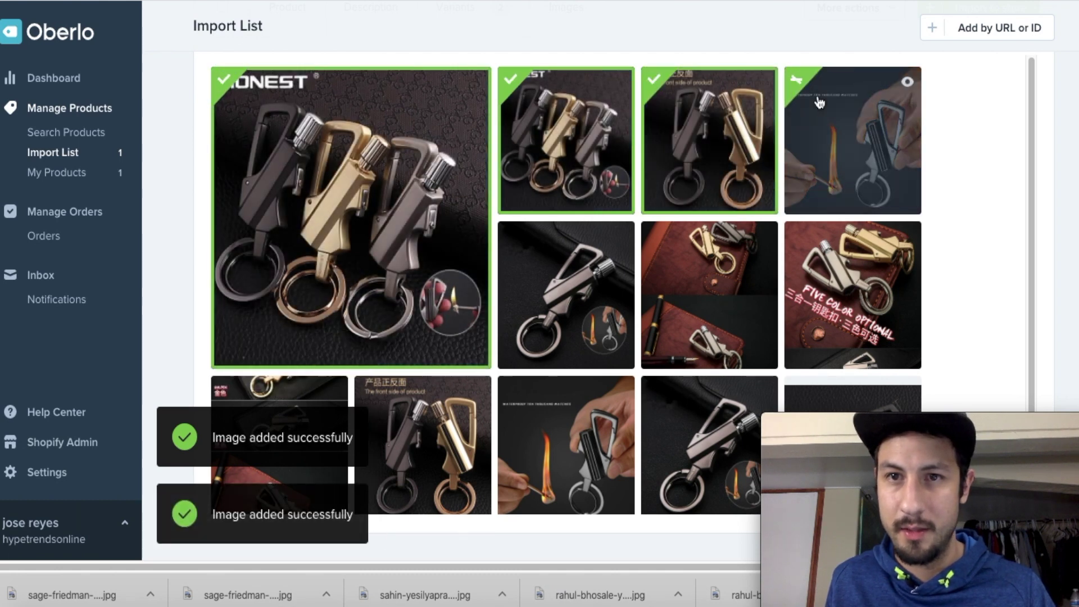
click(798, 81)
- Add the wallet, single-keychain and first bottom-row photos, and deselect the front-side photo
click(656, 239)
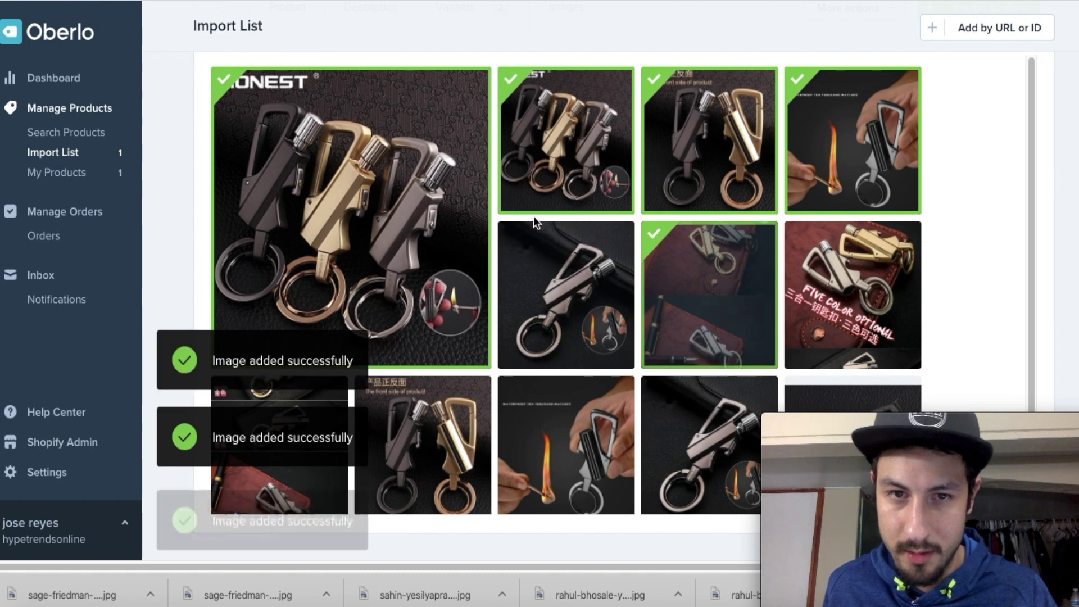
click(521, 235)
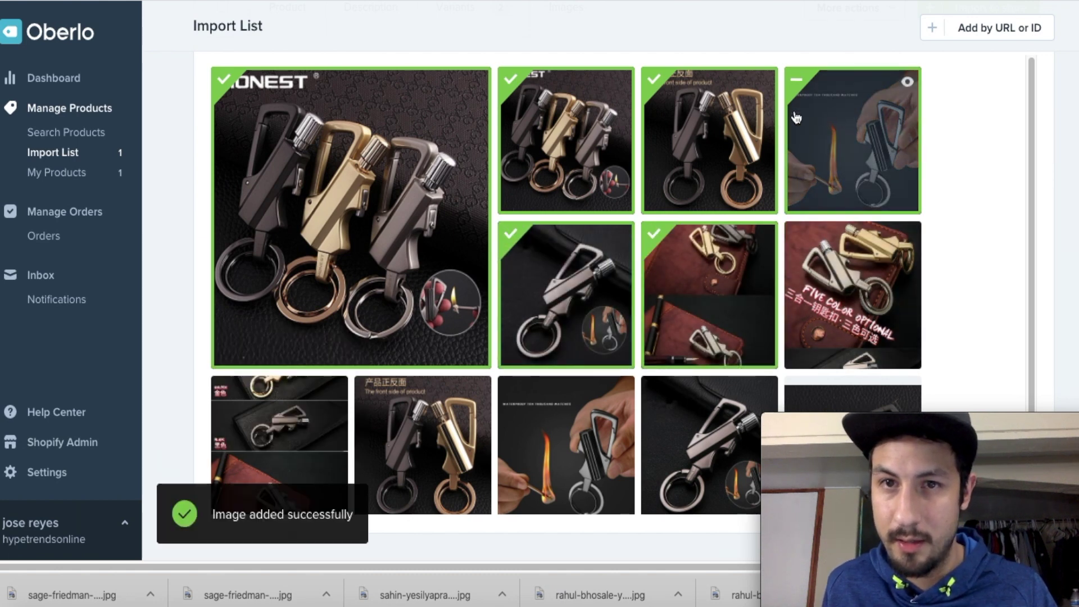
click(654, 79)
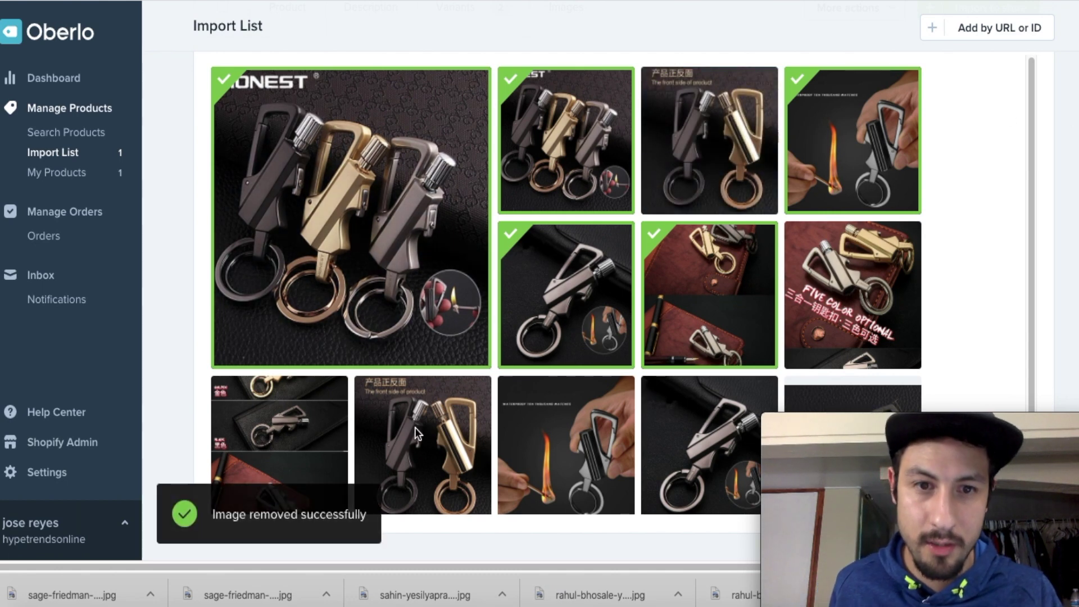
mouse_move(251, 405)
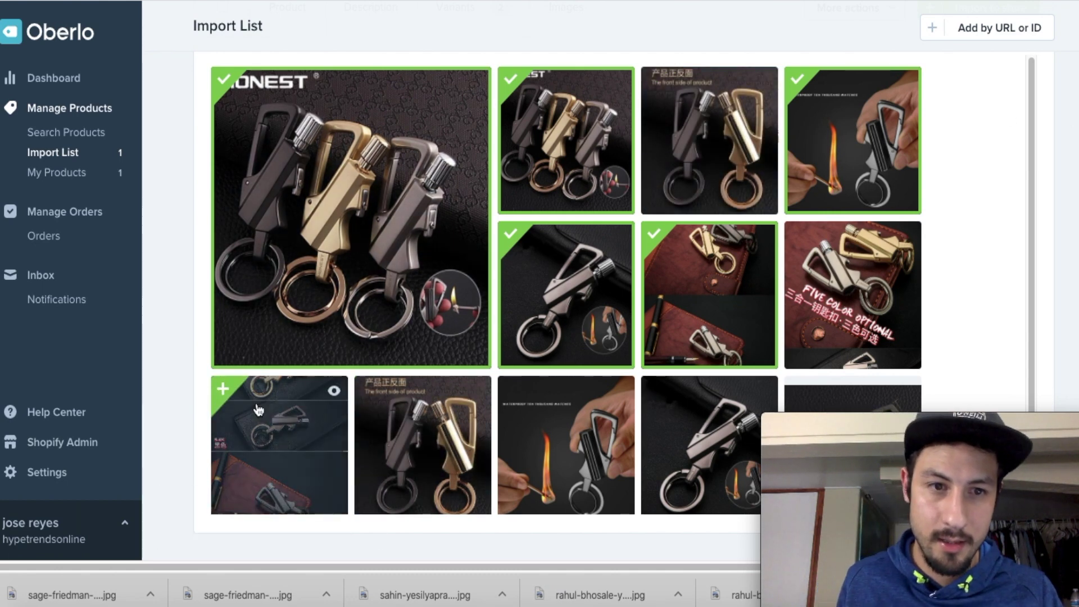
click(228, 392)
mouse_move(555, 435)
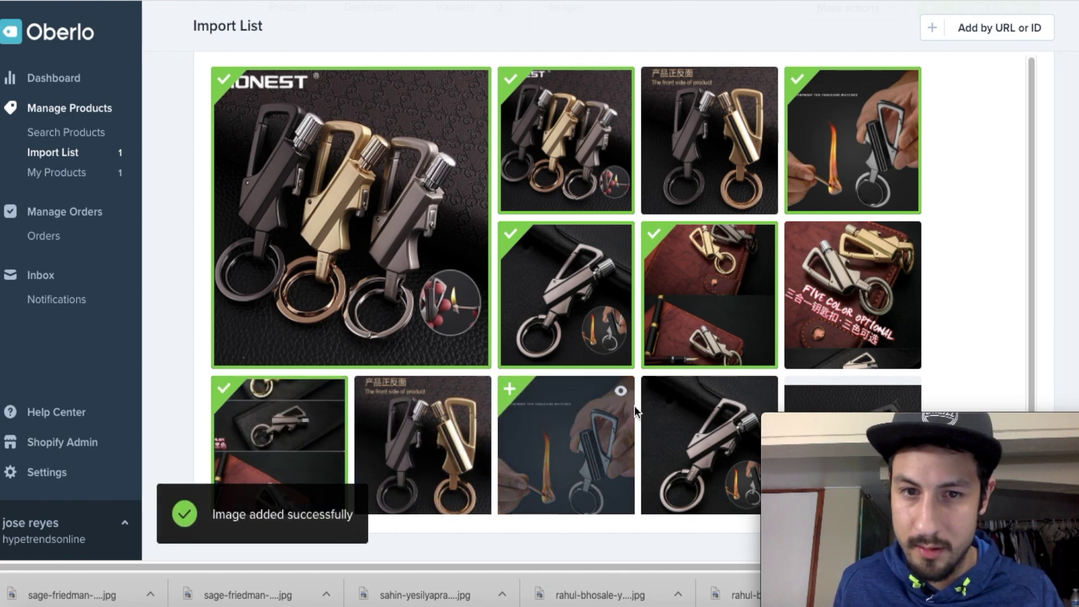
mouse_move(661, 400)
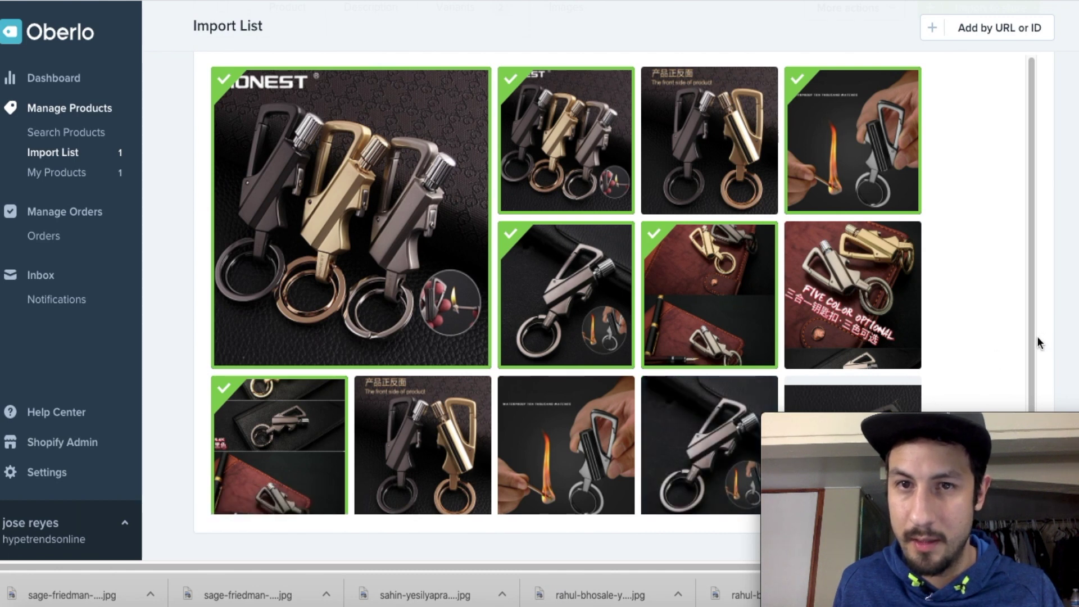
scroll(1034, 349, down, 1)
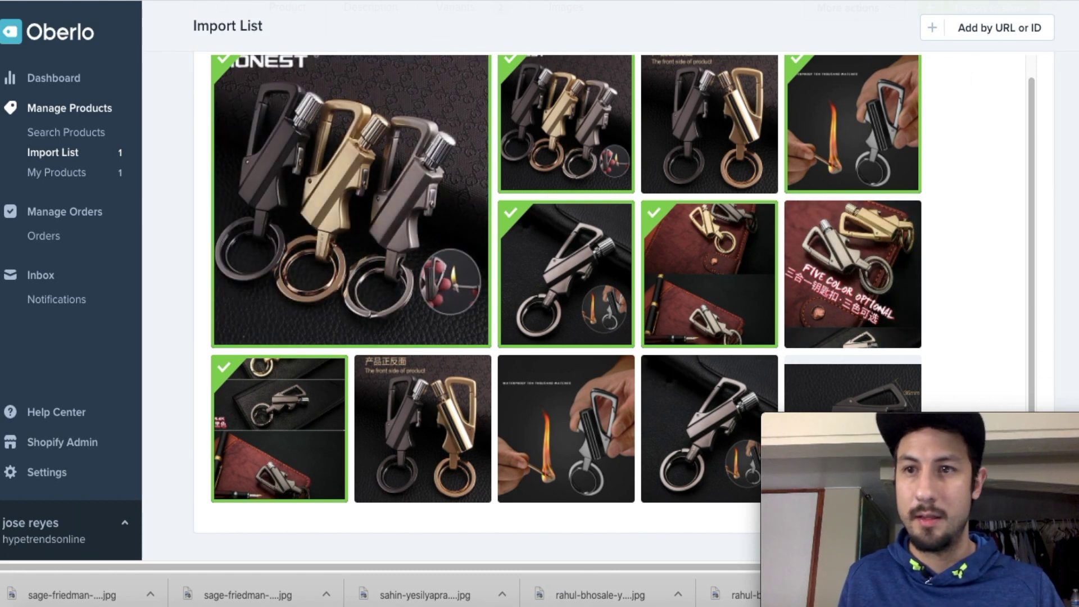
scroll(981, 135, up, 3)
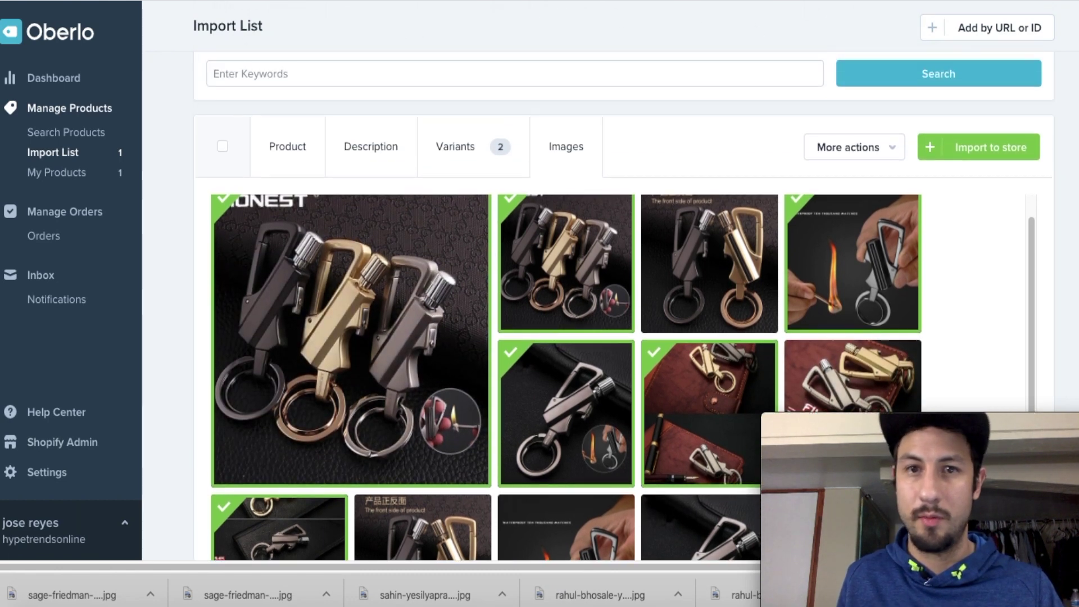
- Import the Flint Lighter keychain to the store and go back to the Shopify theme editor
click(989, 157)
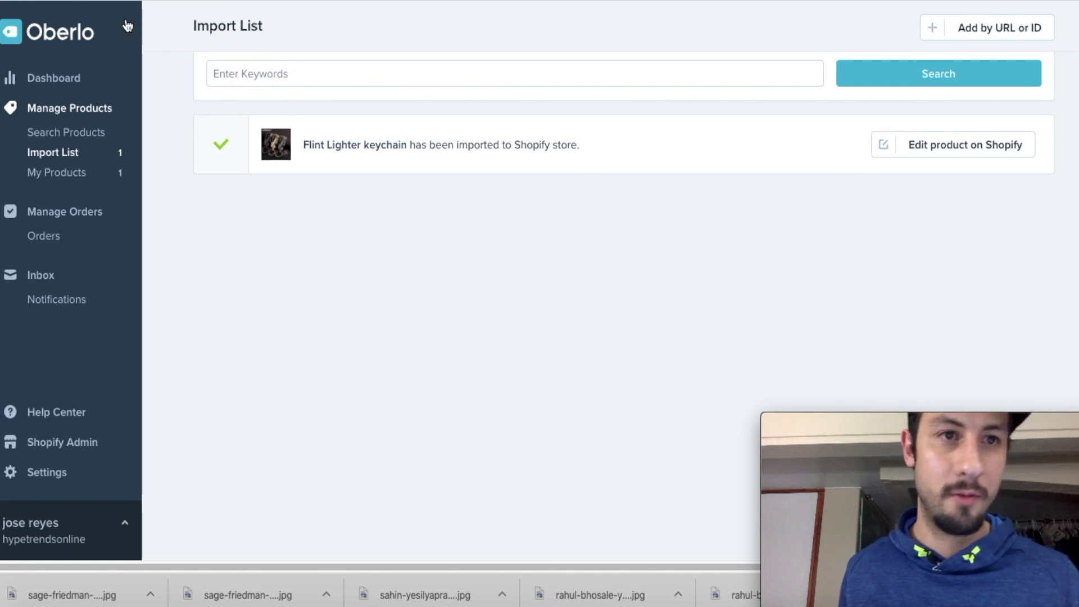
click(125, 3)
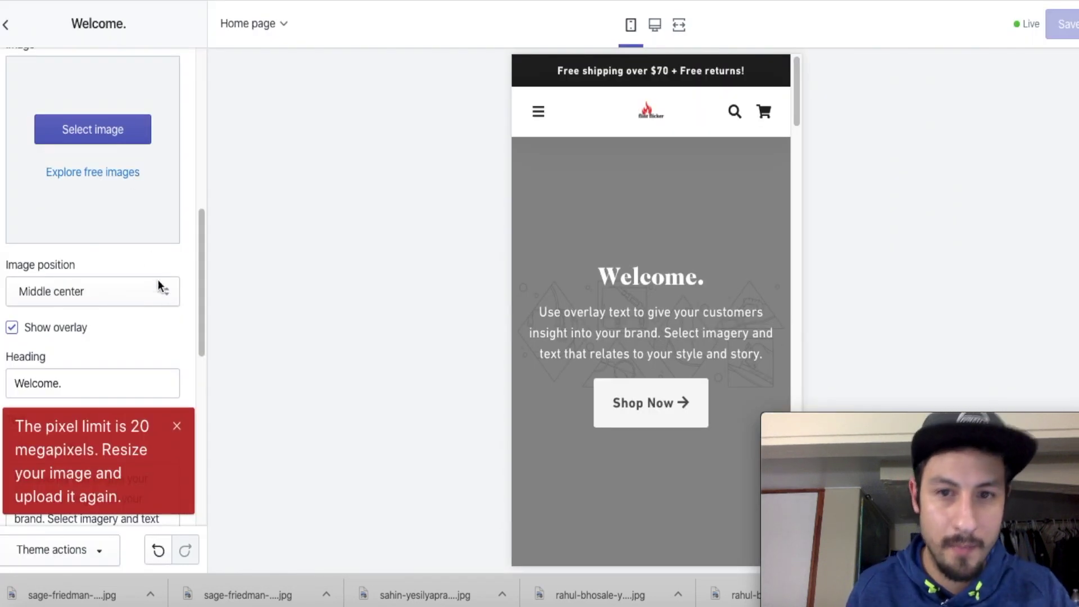
- Exit the Debutify theme editor to the Themes page showing Debutify 2.0.2
click(8, 24)
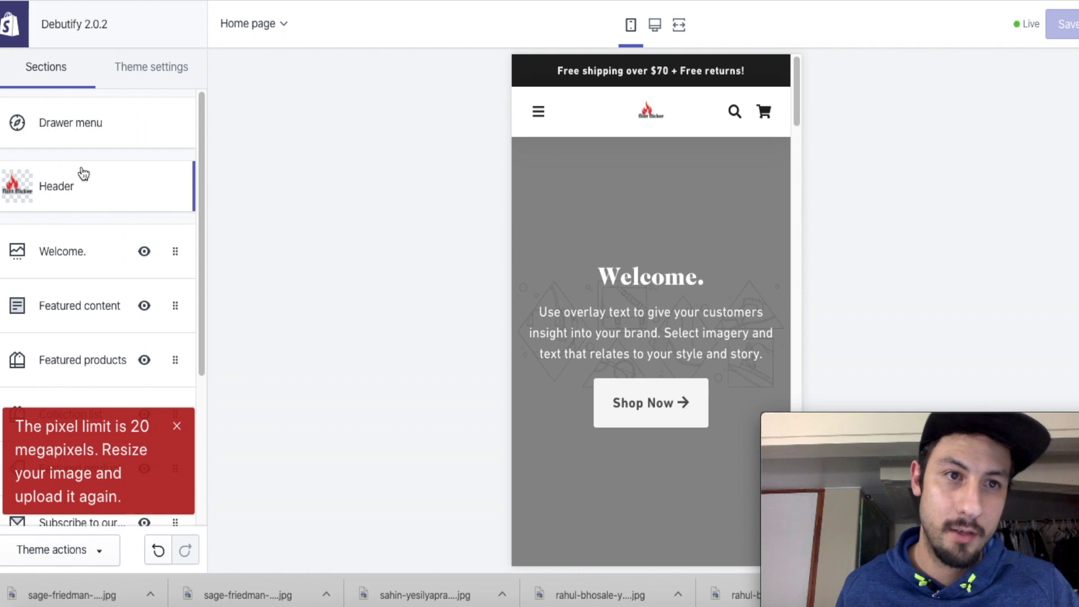
click(12, 31)
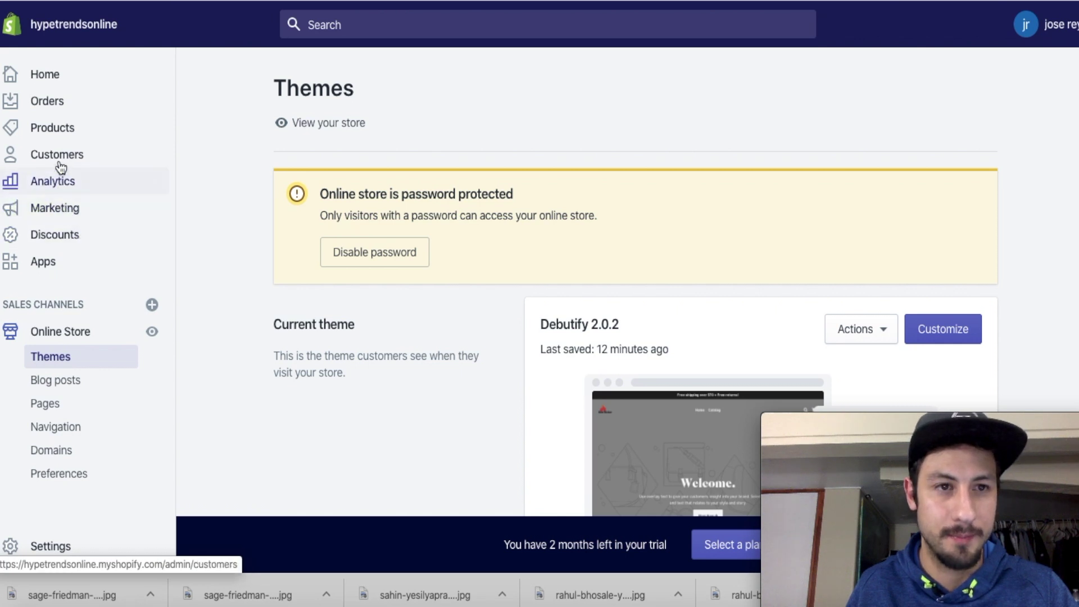
- Open the Flint Lighter keychain product and review its one photo and United States/China variants
click(63, 132)
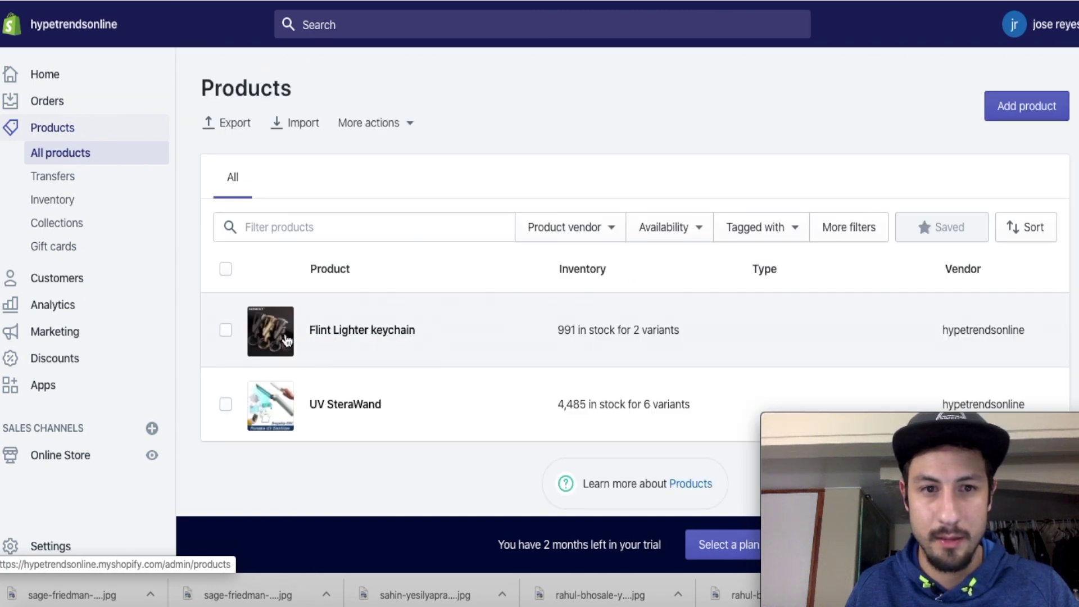
click(285, 336)
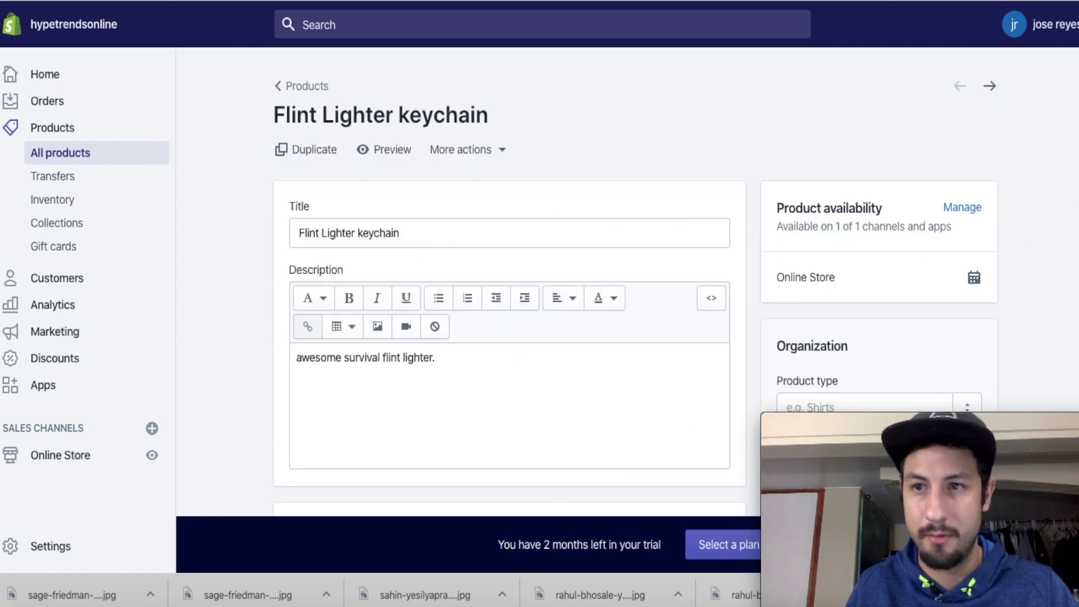
scroll(509, 281, down, 8)
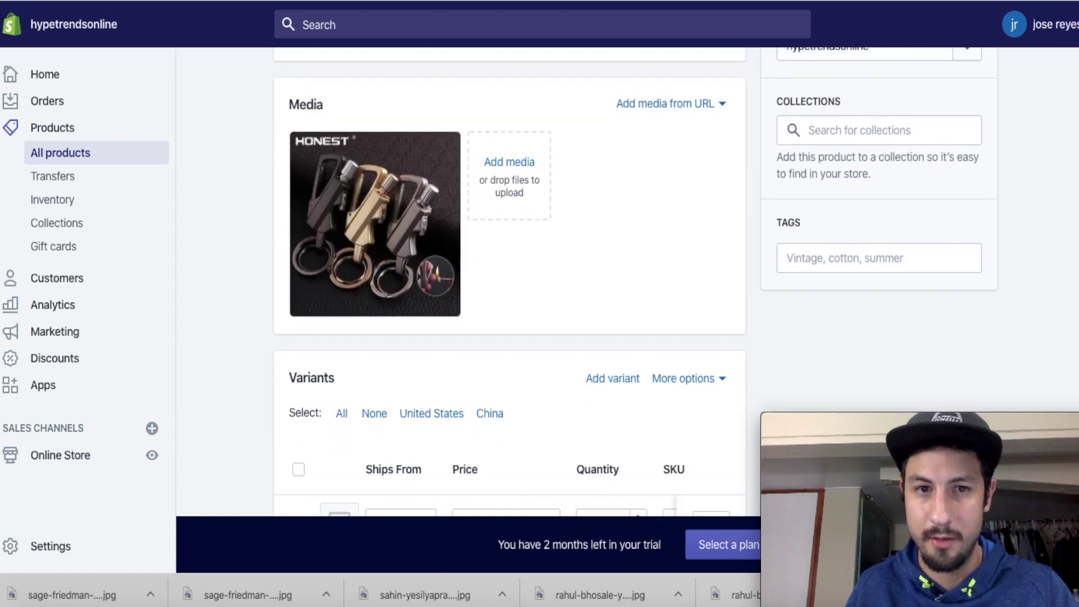
scroll(510, 281, down, 4)
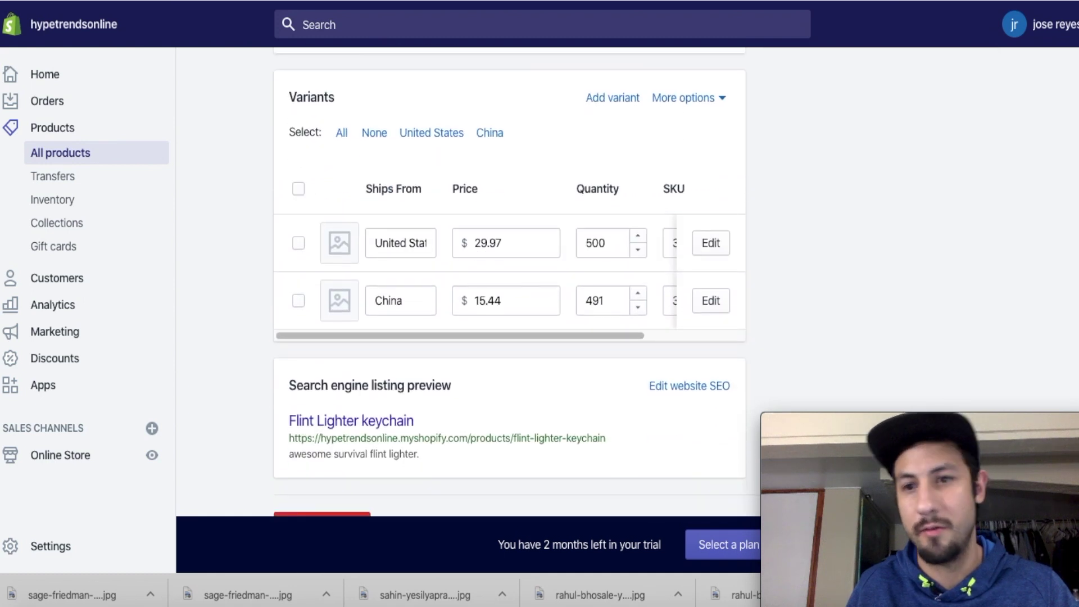
scroll(510, 281, up, 4)
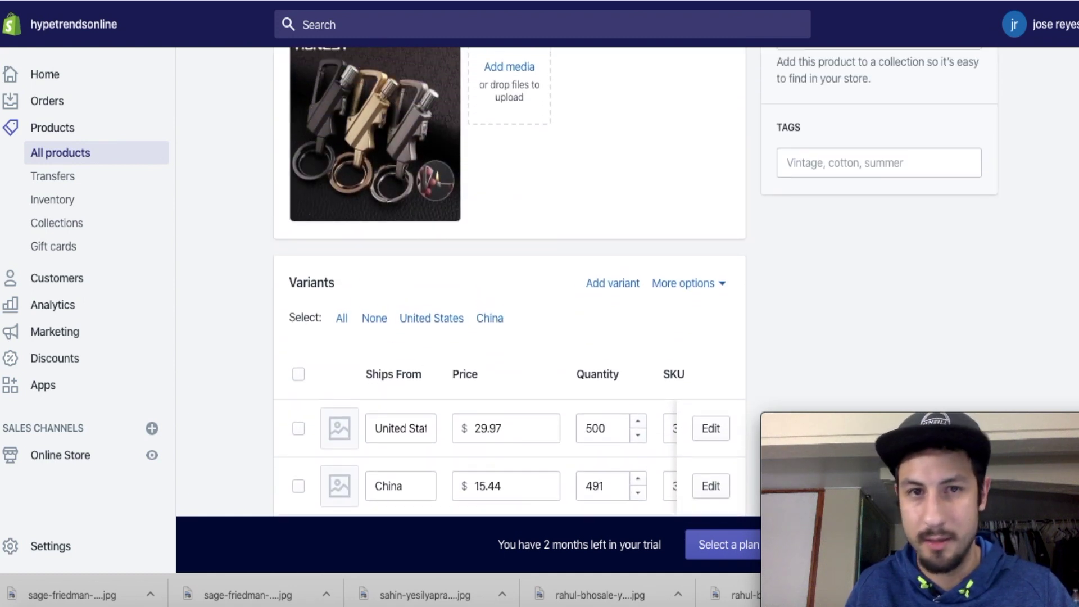
scroll(509, 281, up, 1)
scroll(510, 281, down, 2)
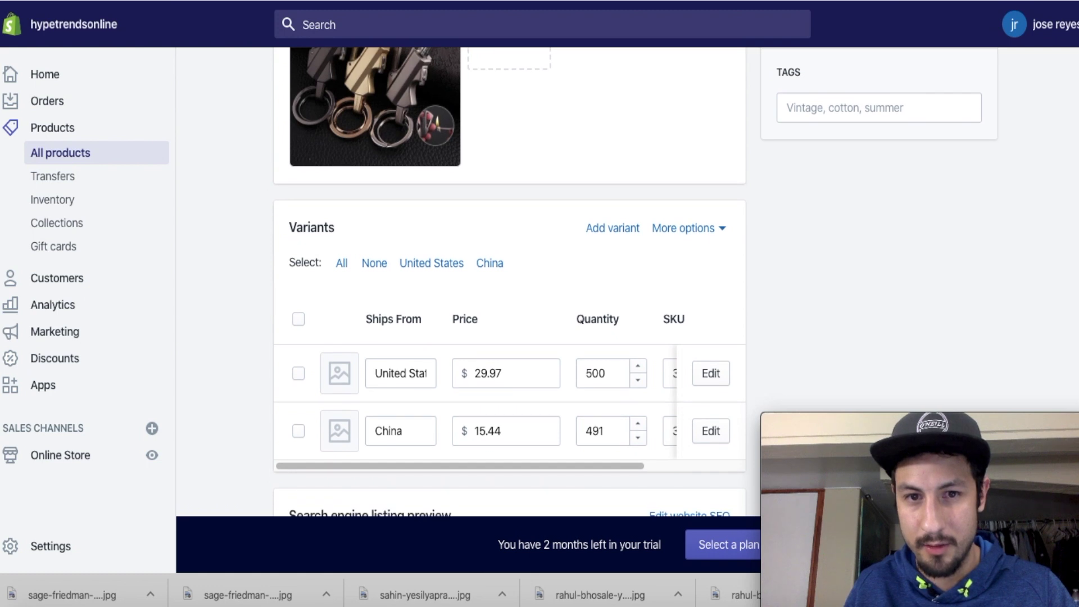
scroll(510, 281, up, 1)
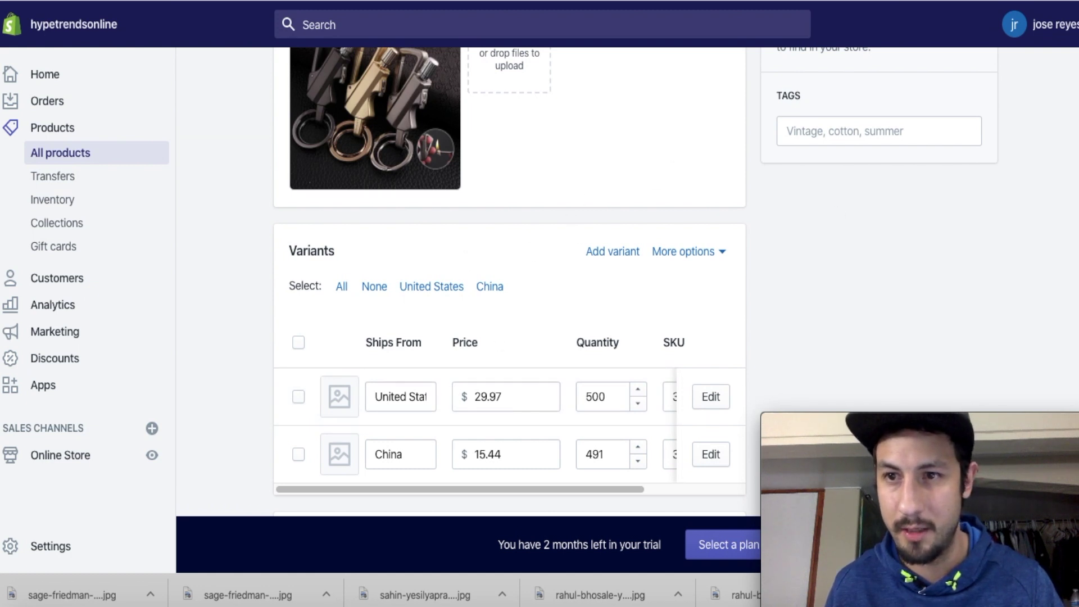
scroll(509, 281, up, 3)
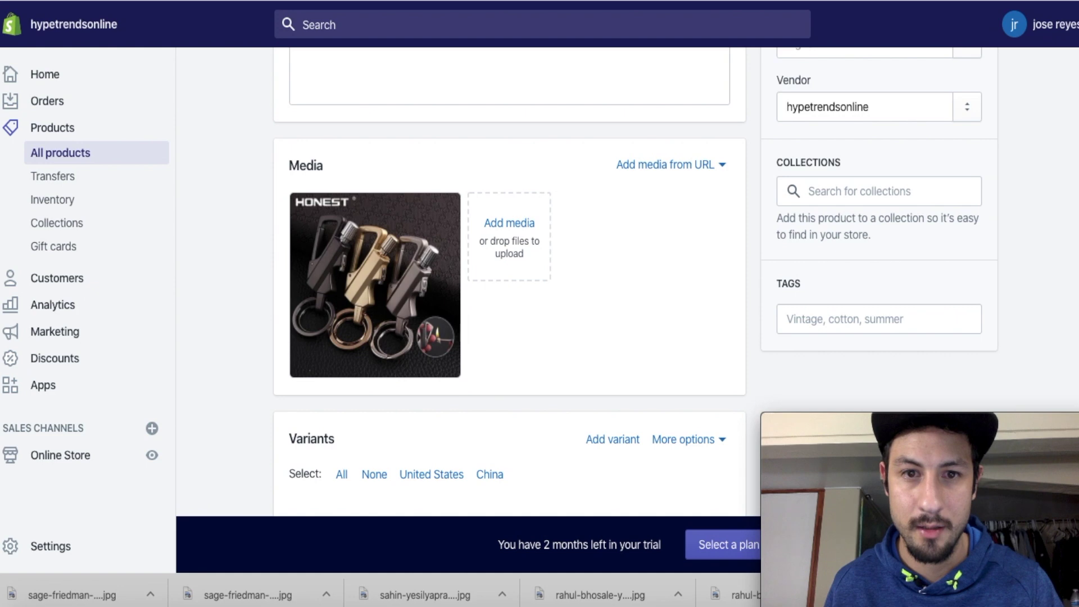
scroll(509, 281, down, 7)
scroll(510, 282, up, 8)
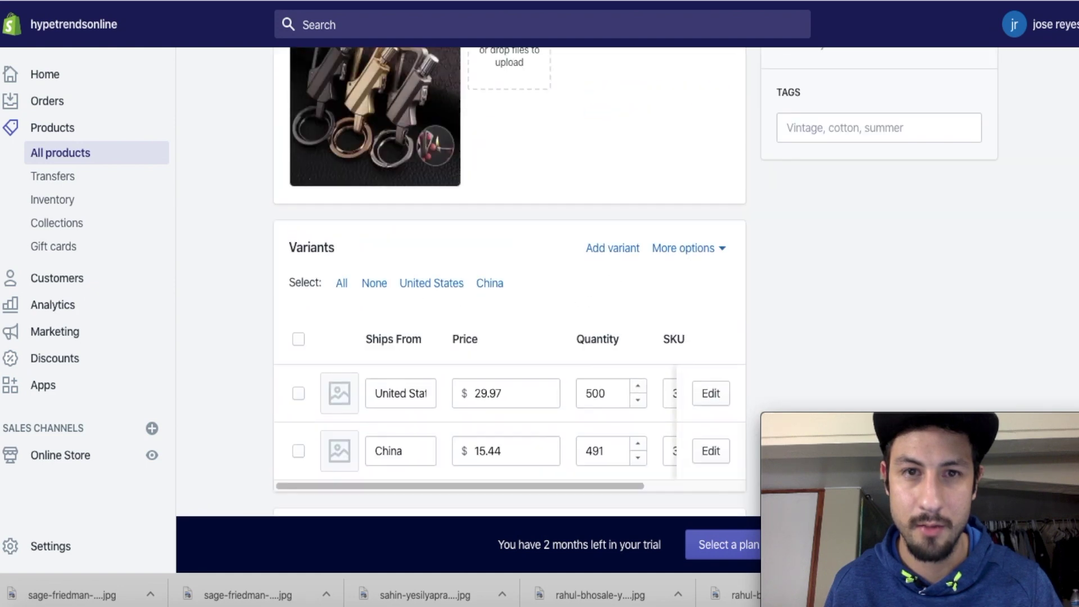
scroll(509, 281, up, 4)
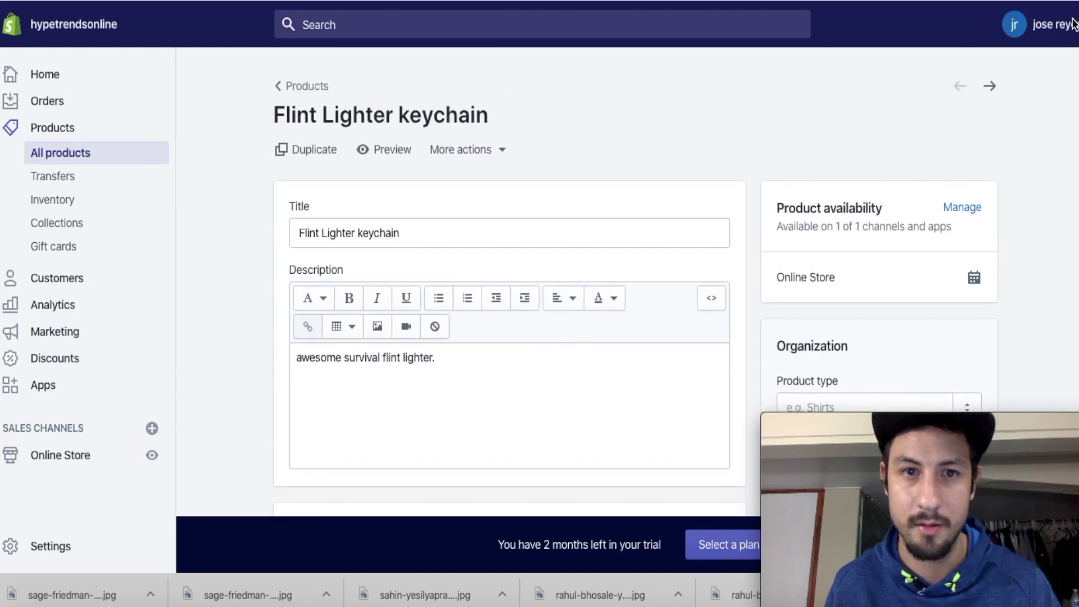
scroll(510, 281, down, 3)
scroll(509, 281, down, 5)
scroll(510, 281, up, 1)
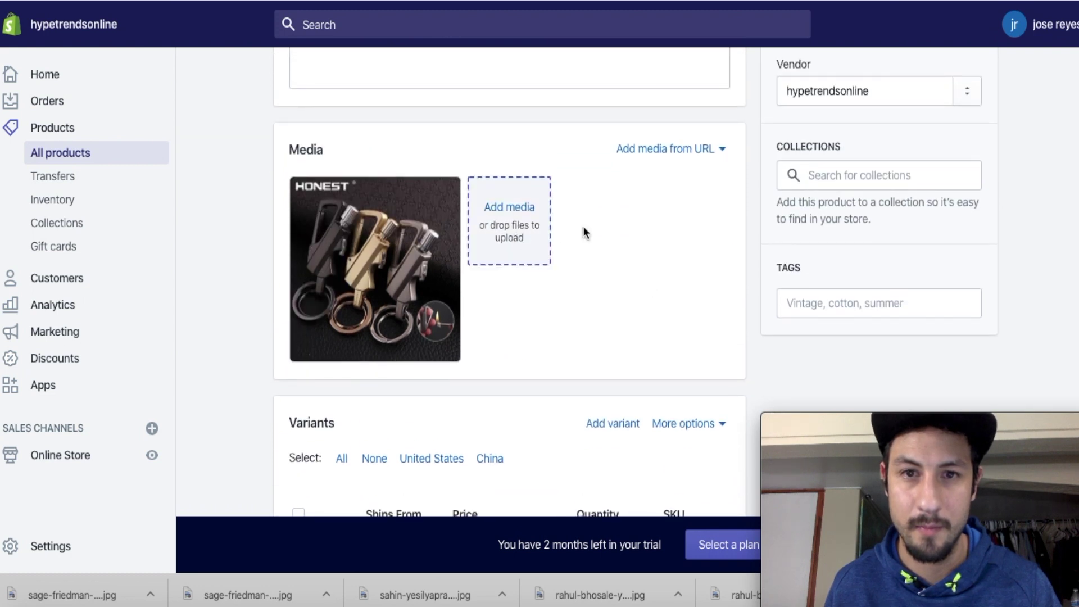
- Download the product photo product-image-1368009800.jpg from the Media viewer
click(659, 150)
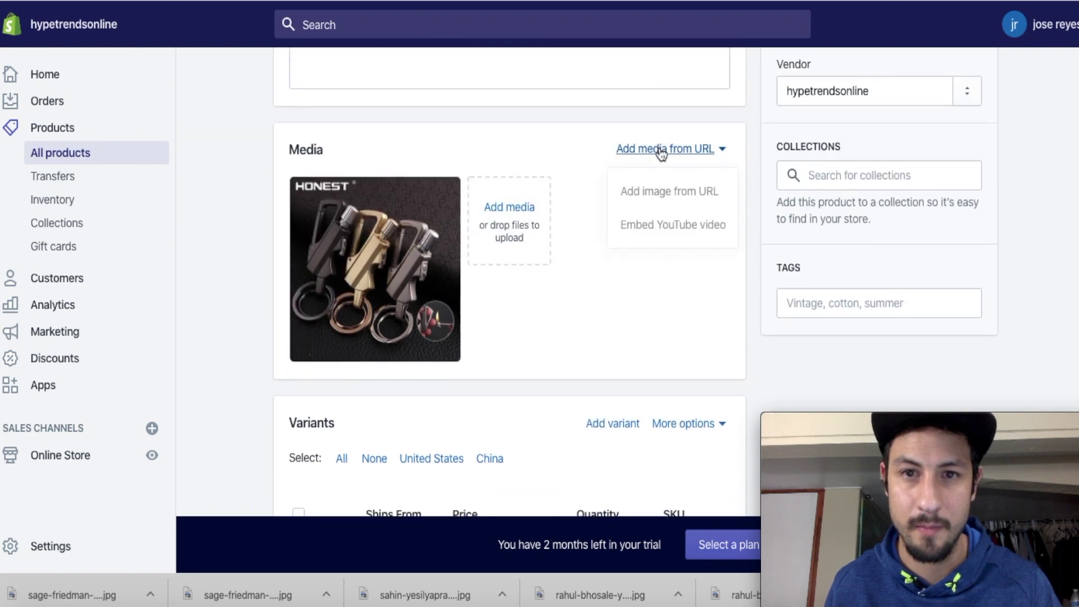
click(561, 171)
click(378, 299)
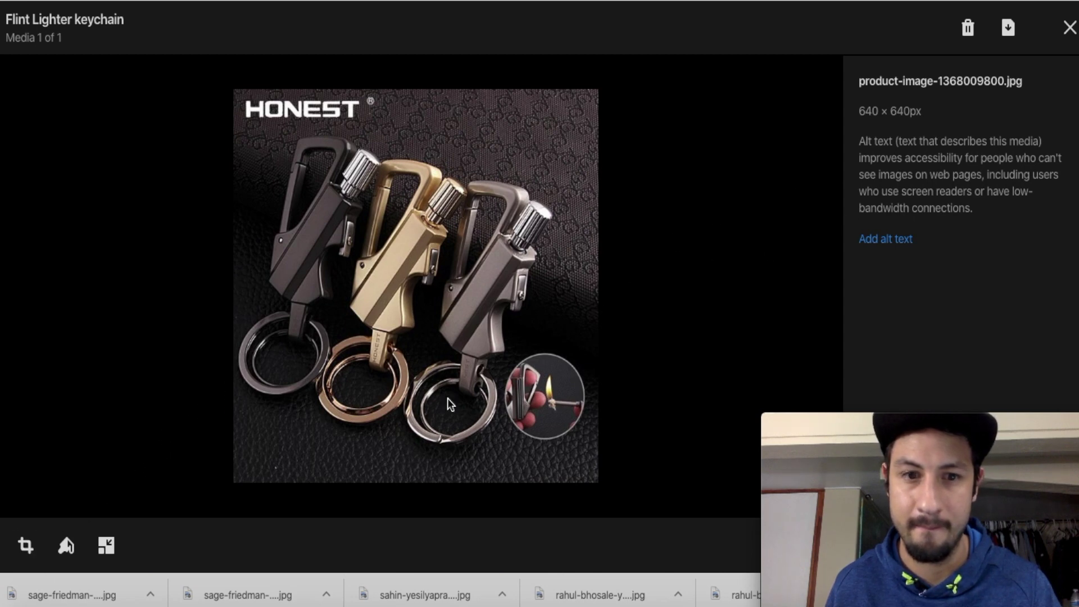
mouse_move(897, 415)
mouse_down()
mouse_move(876, 428)
mouse_move(392, 401)
mouse_move(977, 460)
mouse_move(896, 429)
mouse_up()
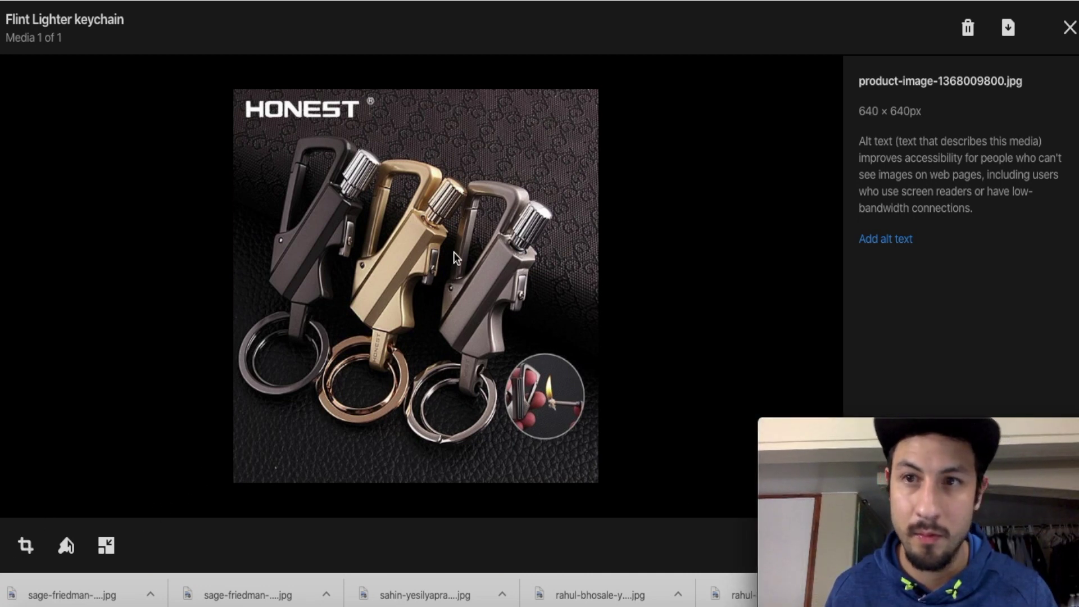
click(1009, 34)
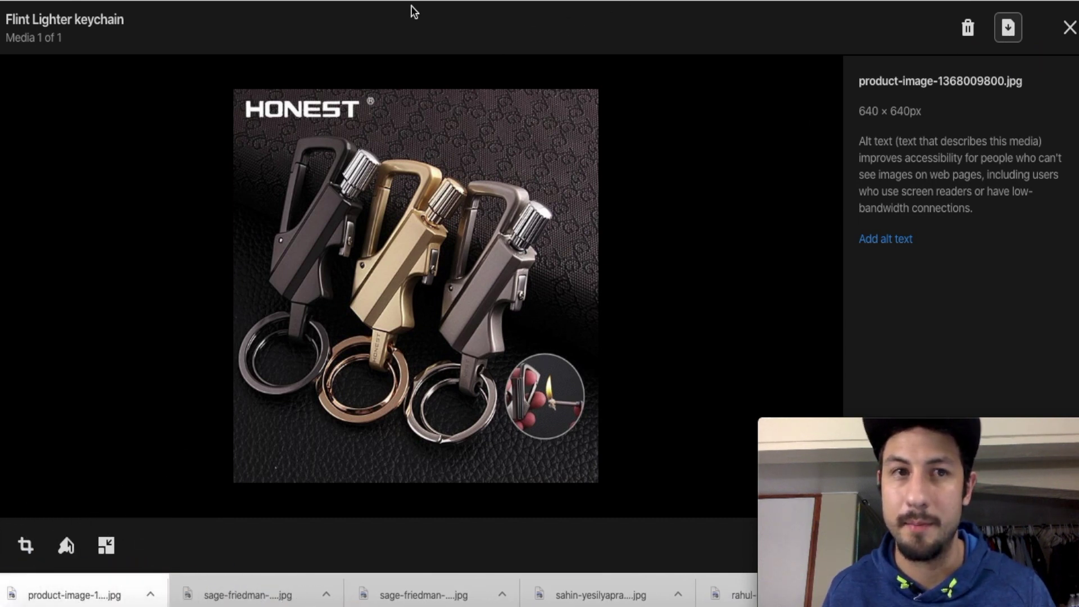
click(1066, 29)
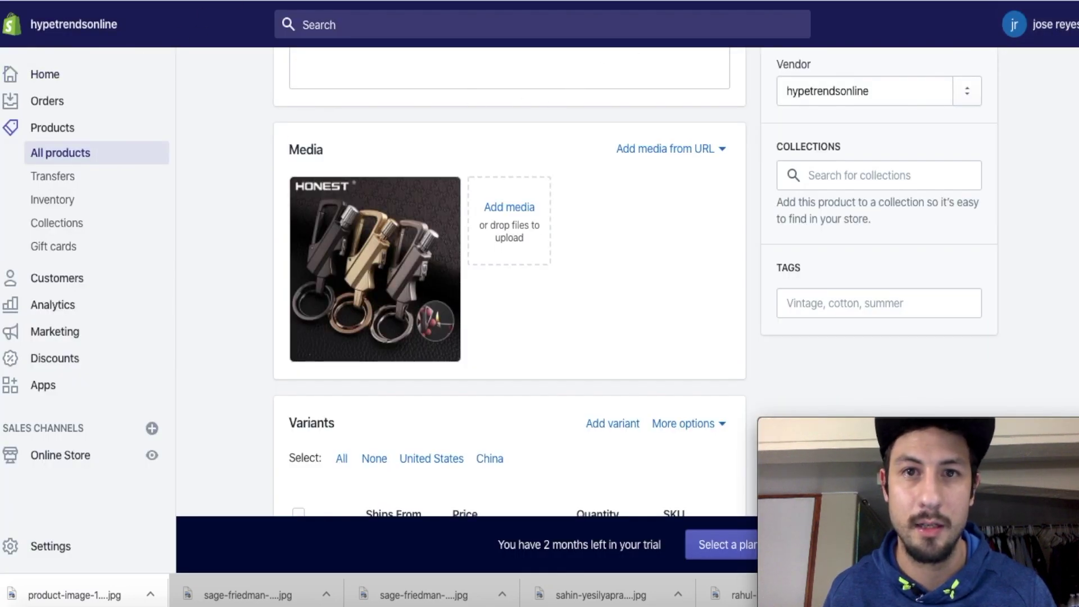
- Create a blank Canva Website design and show the Uploads image library
key(ctrl+Tab)
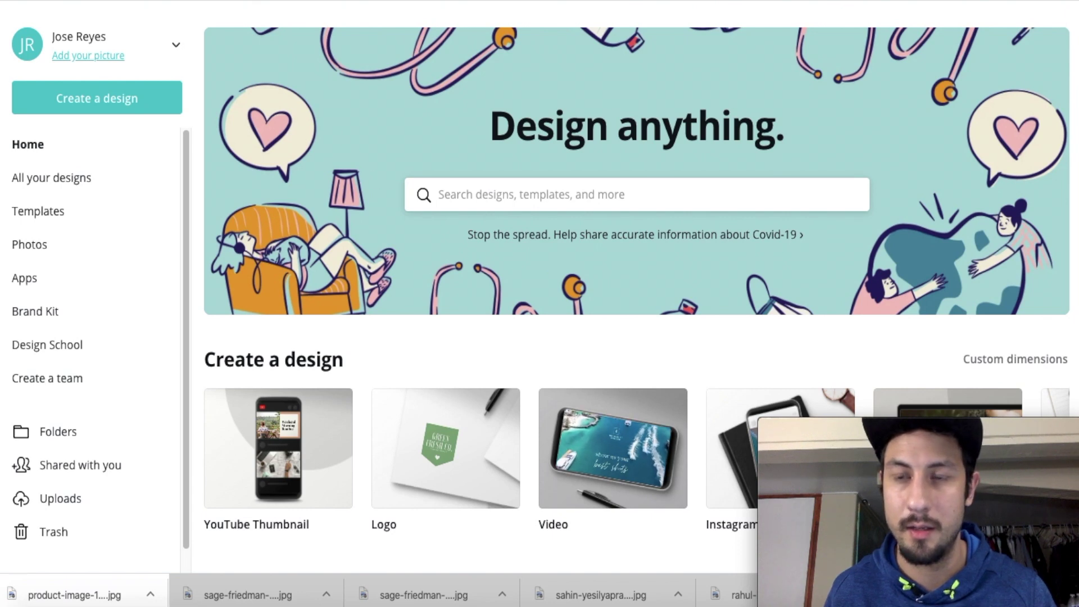
scroll(303, 60, down, 2)
scroll(646, 214, down, 3)
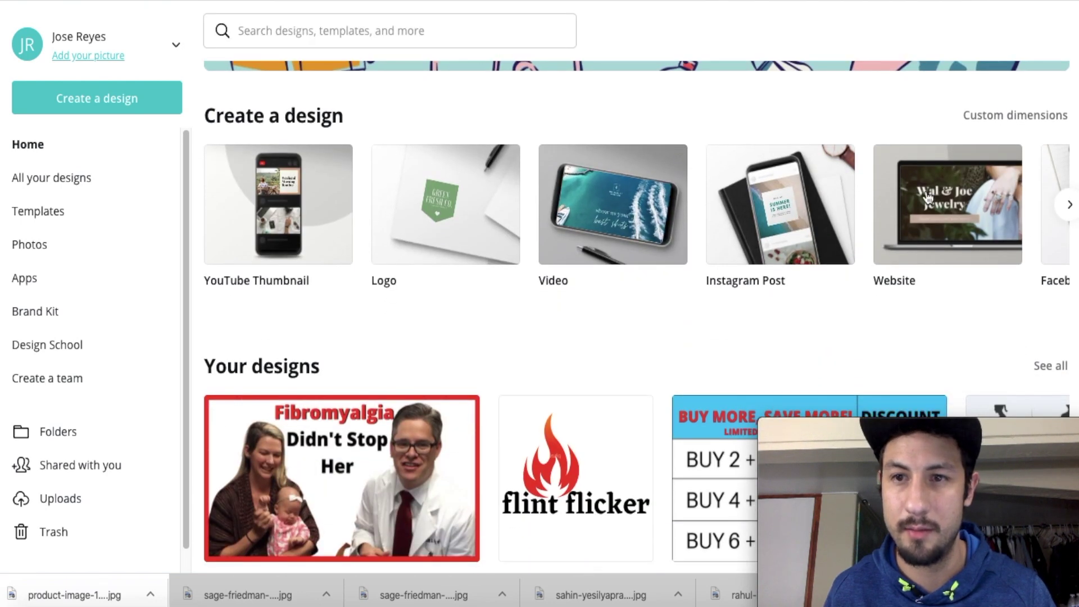
click(981, 222)
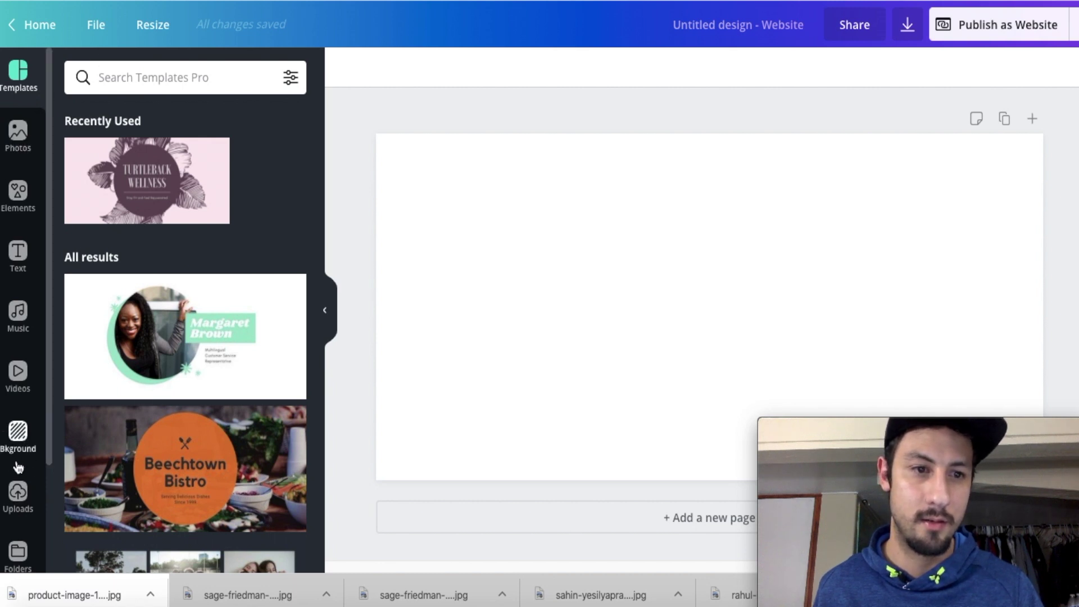
click(17, 496)
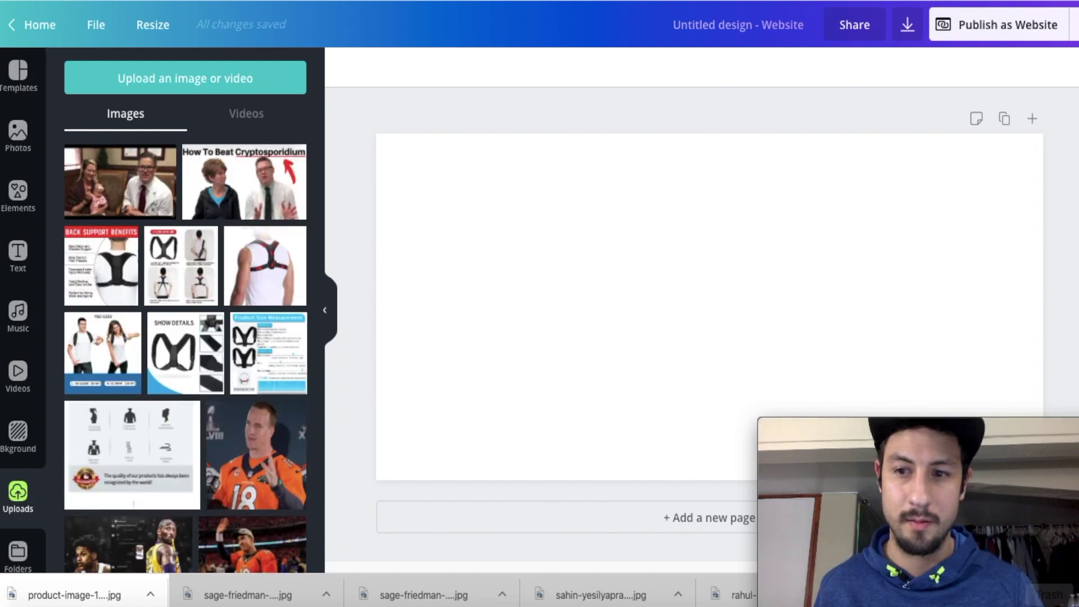
click(1066, 594)
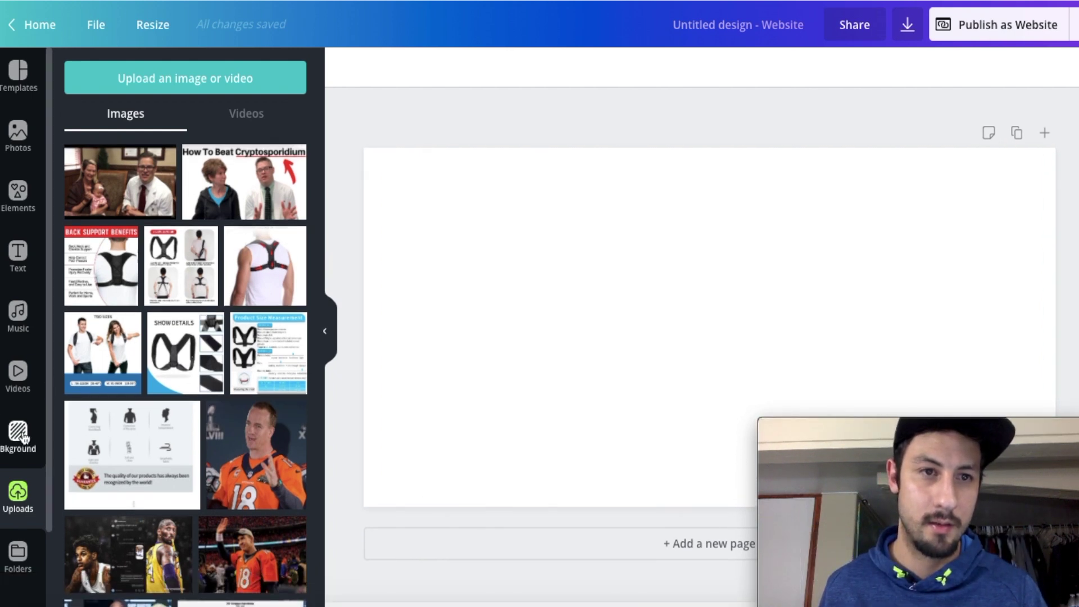
- Upload product-image-1368009800.jpg from the Downloads folder into Canva
click(168, 82)
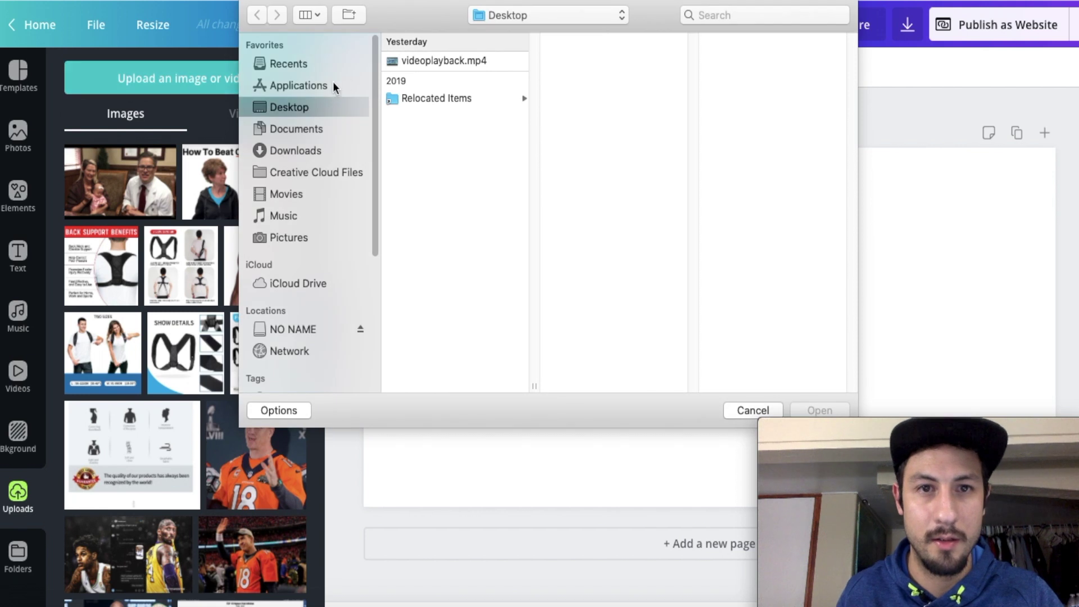
click(301, 153)
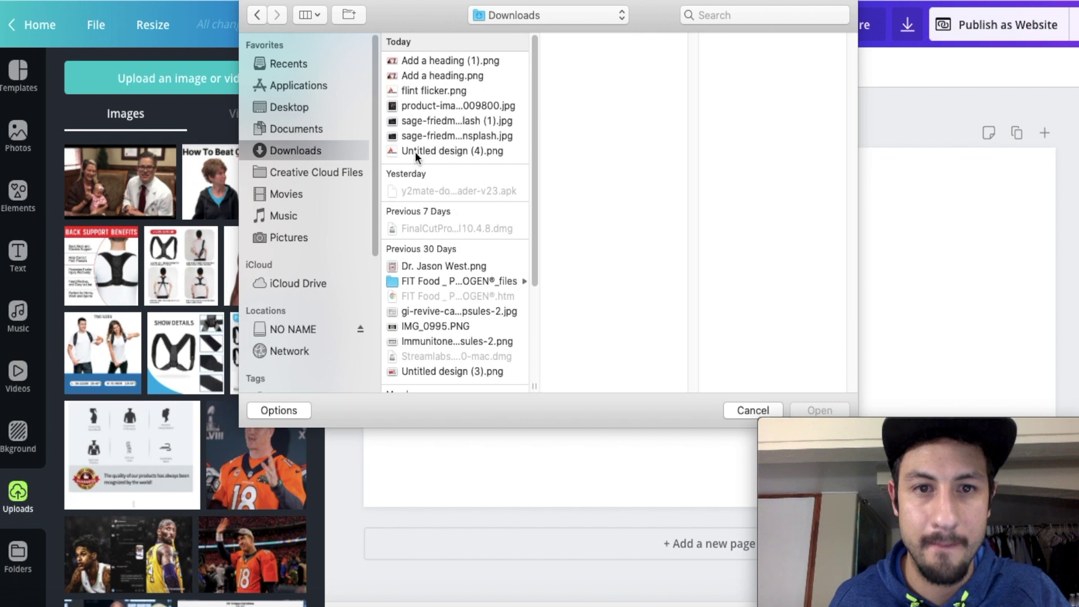
click(414, 107)
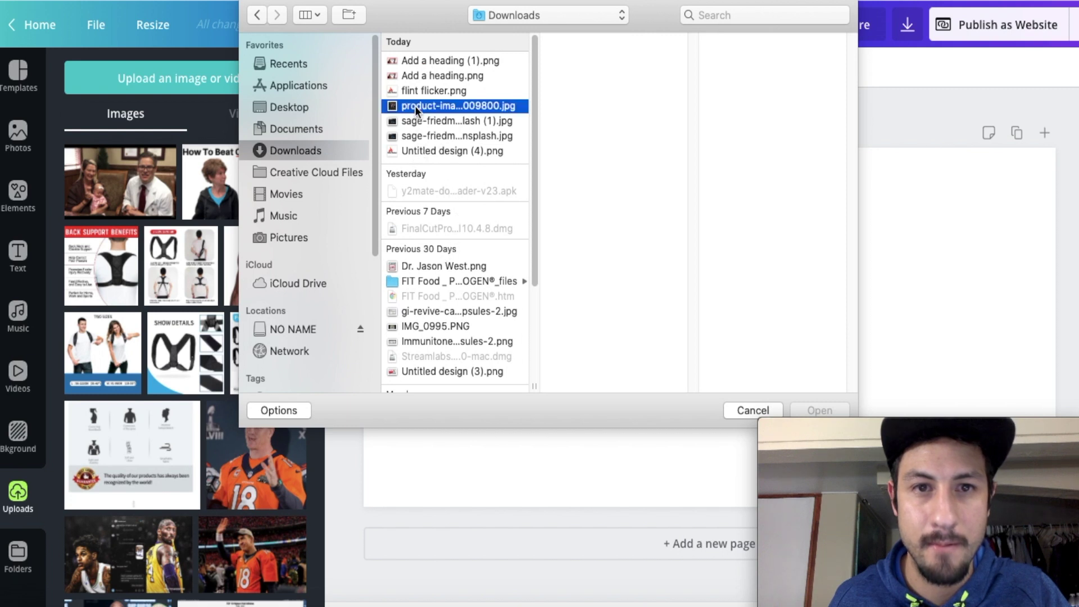
click(819, 410)
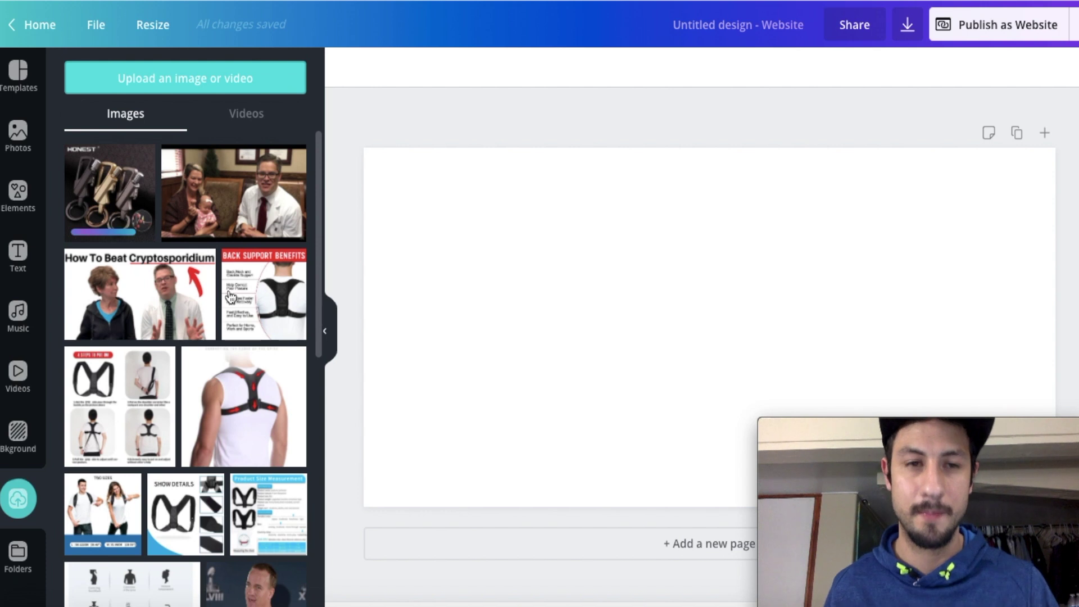
- Place the keychain photo on the page and enlarge it to about 1,079 width
click(118, 201)
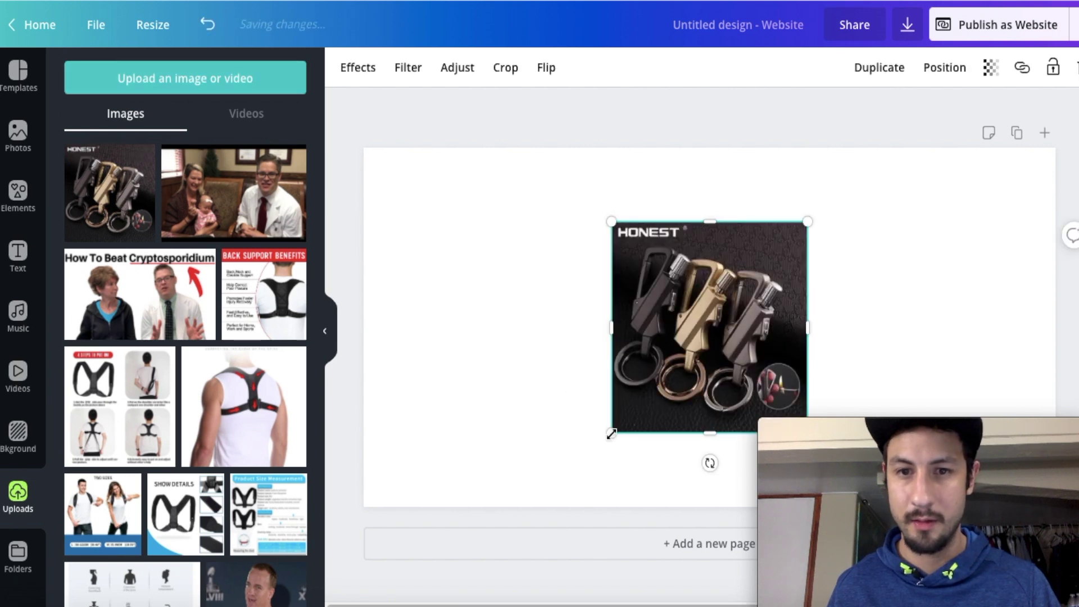
drag(612, 435, 348, 457)
drag(511, 439, 530, 366)
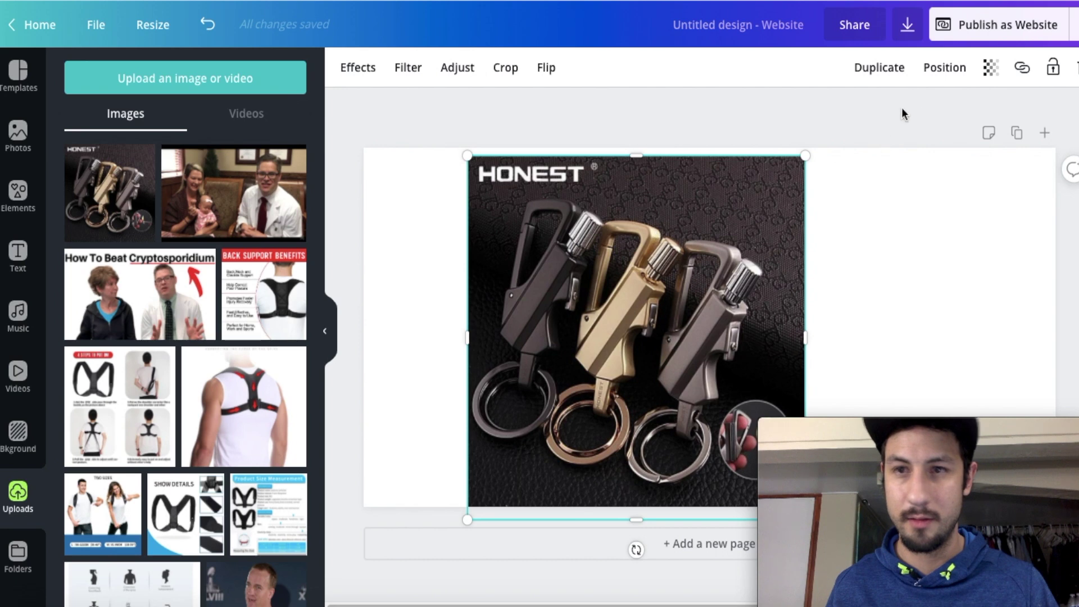
drag(716, 275, 630, 274)
drag(721, 335, 818, 319)
drag(722, 281, 832, 276)
- Resize and reposition the photo so it fills the page height, centred horizontally
drag(931, 149, 886, 184)
drag(849, 221, 861, 200)
drag(897, 162, 861, 193)
drag(869, 194, 896, 194)
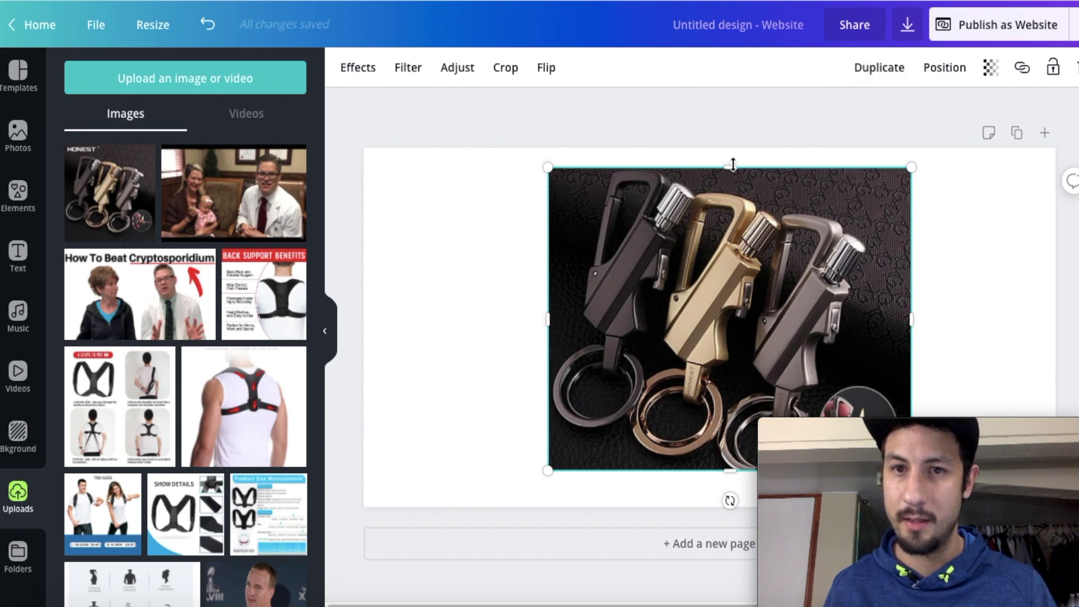
mouse_move(733, 164)
mouse_down()
mouse_move(735, 121)
mouse_move(731, 178)
mouse_up()
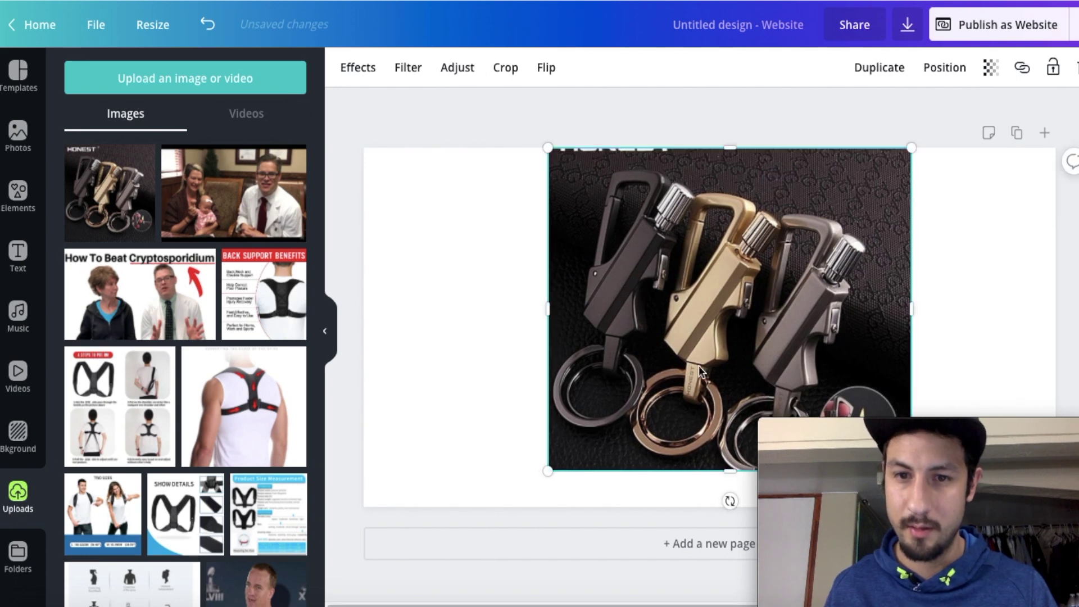
drag(735, 475, 727, 516)
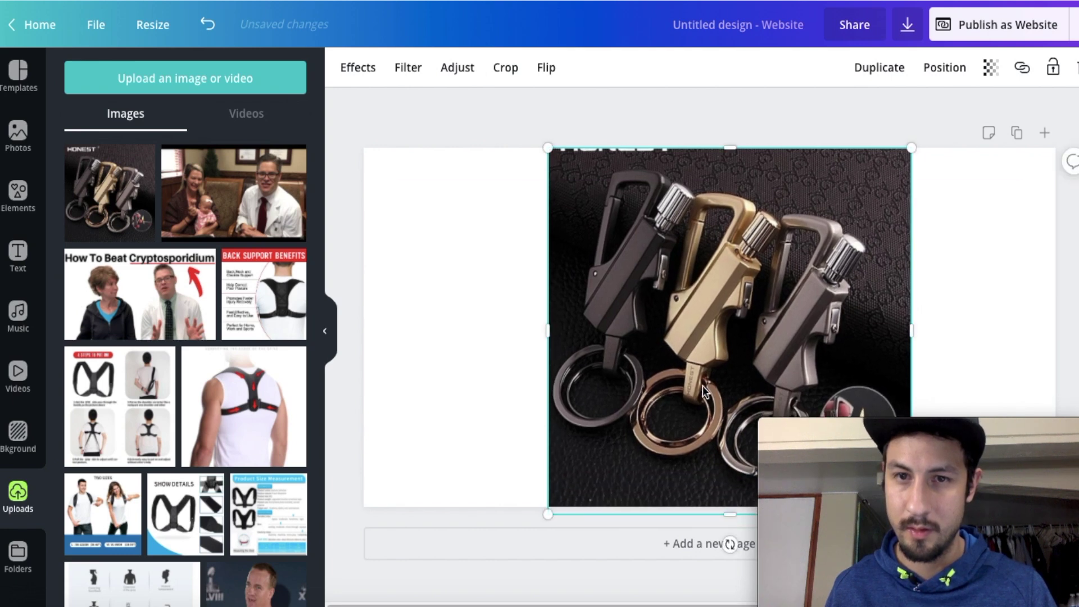
drag(703, 382, 684, 379)
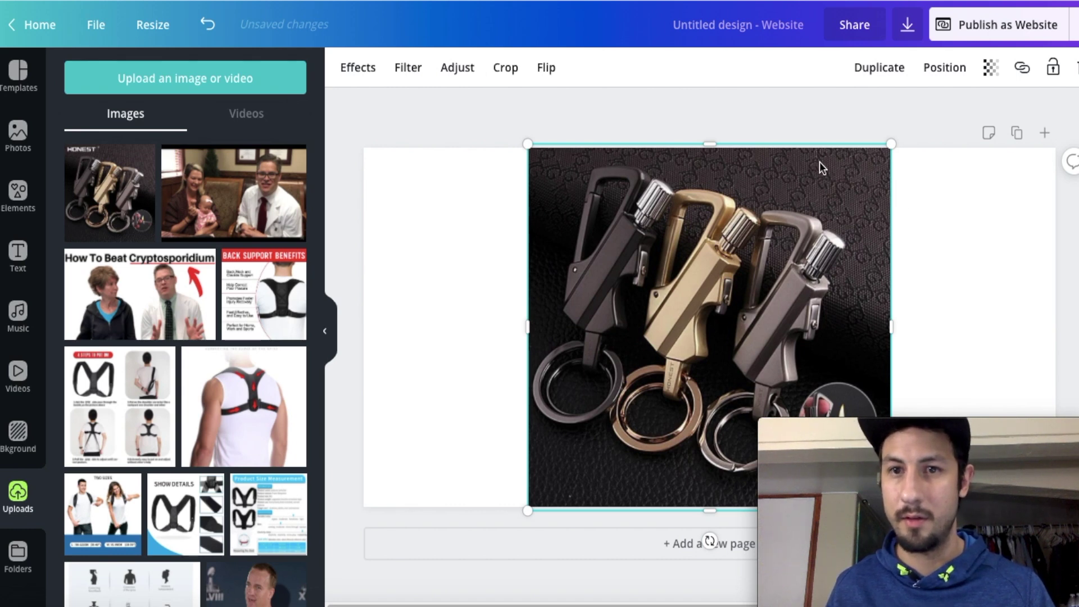
- Duplicate the keychain photo and crop the copy into a thin patterned strip
click(858, 68)
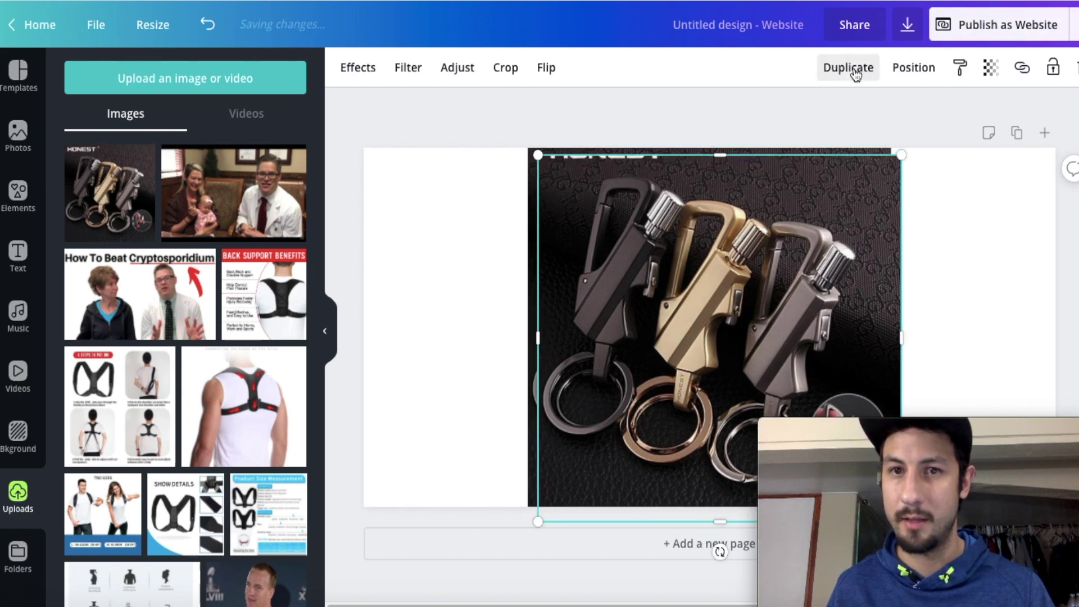
drag(808, 197, 882, 203)
drag(819, 162, 819, 166)
drag(762, 234, 446, 219)
drag(512, 508, 612, 196)
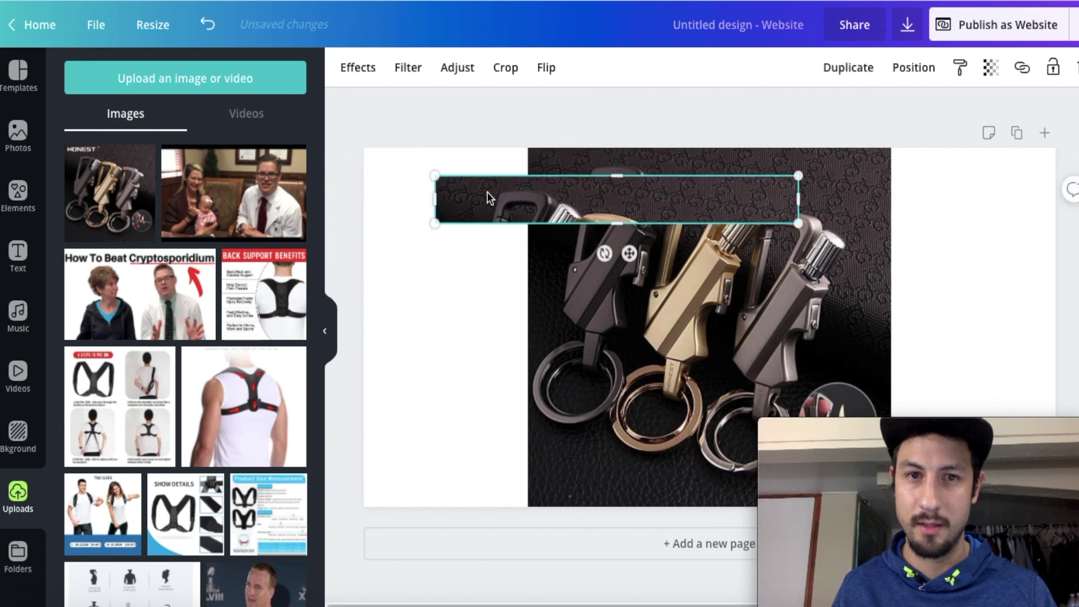
drag(435, 201, 418, 177)
drag(419, 178, 461, 186)
- Reposition and stretch the keychain photo, laying the patterned strip over the HONEST logo
drag(623, 197, 617, 248)
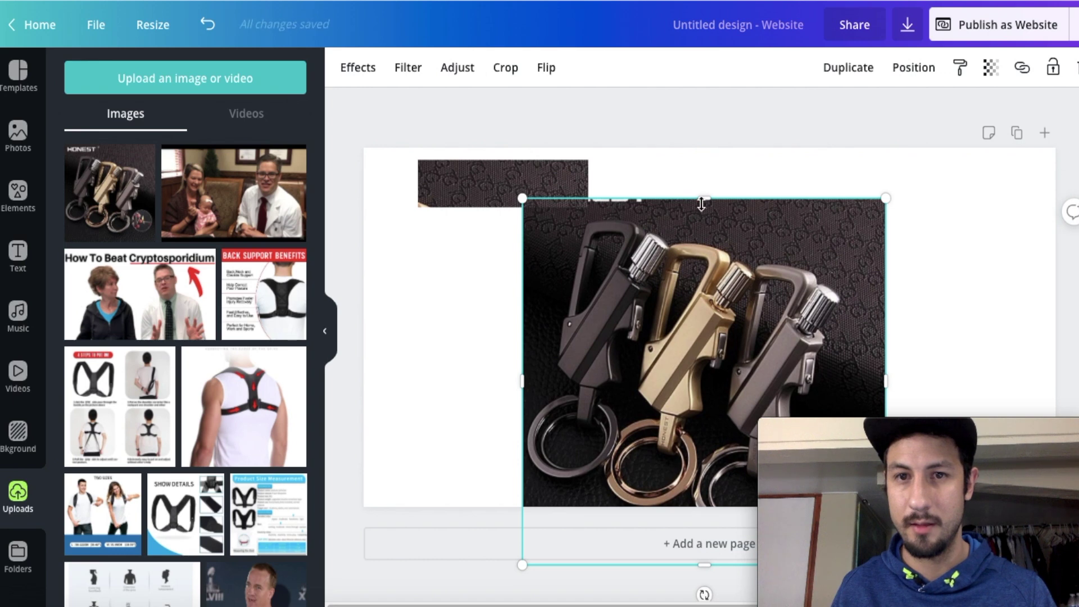
drag(701, 204, 681, 187)
drag(486, 176, 618, 179)
click(717, 141)
click(679, 138)
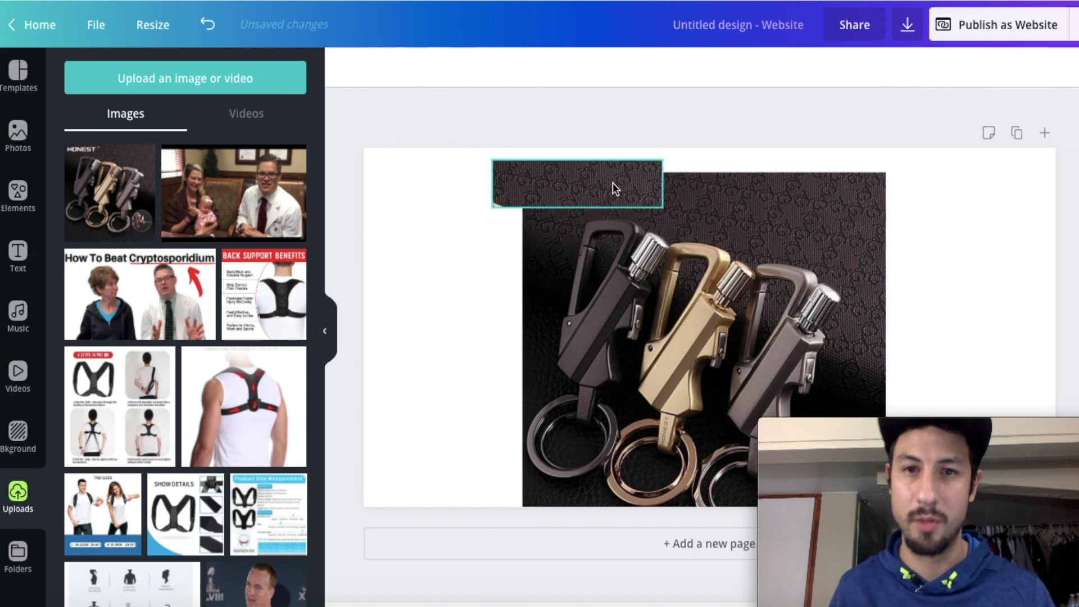
drag(613, 183, 847, 147)
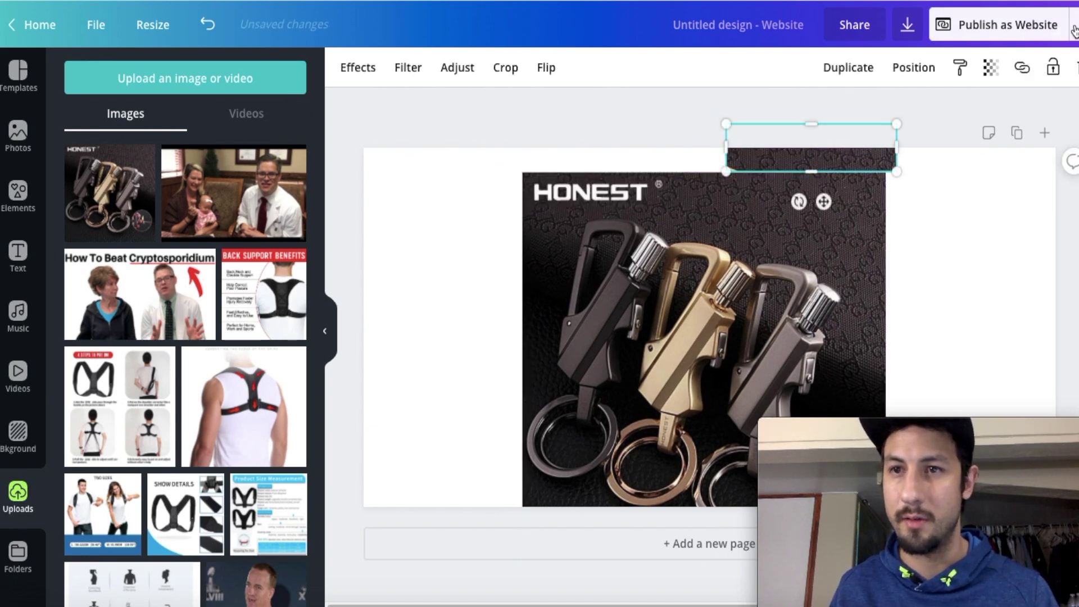
click(964, 125)
drag(737, 284, 722, 233)
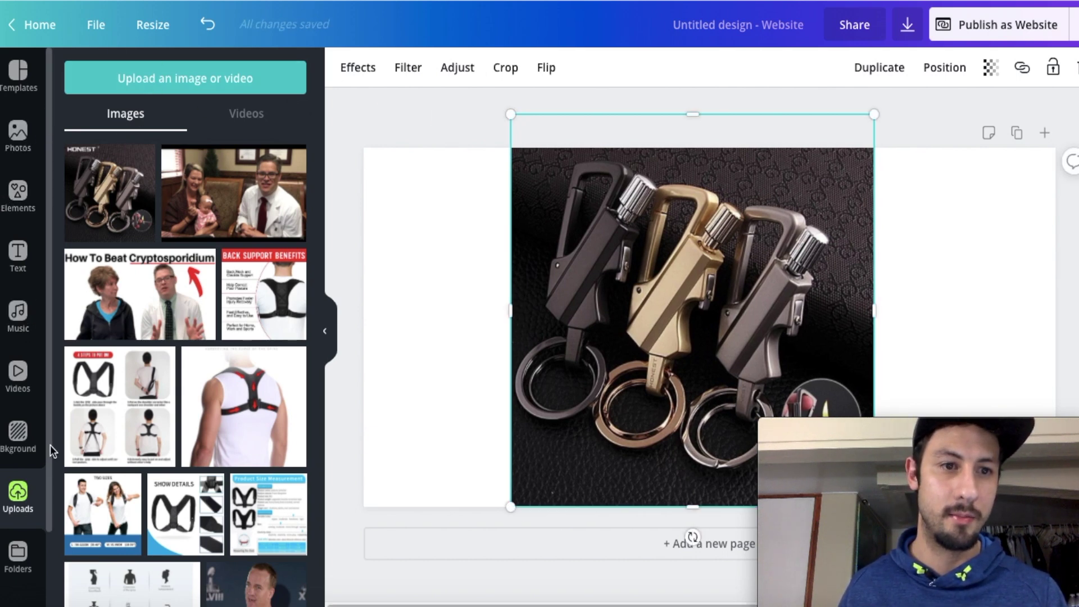
- Apply the dark textured tile as the page background
click(19, 444)
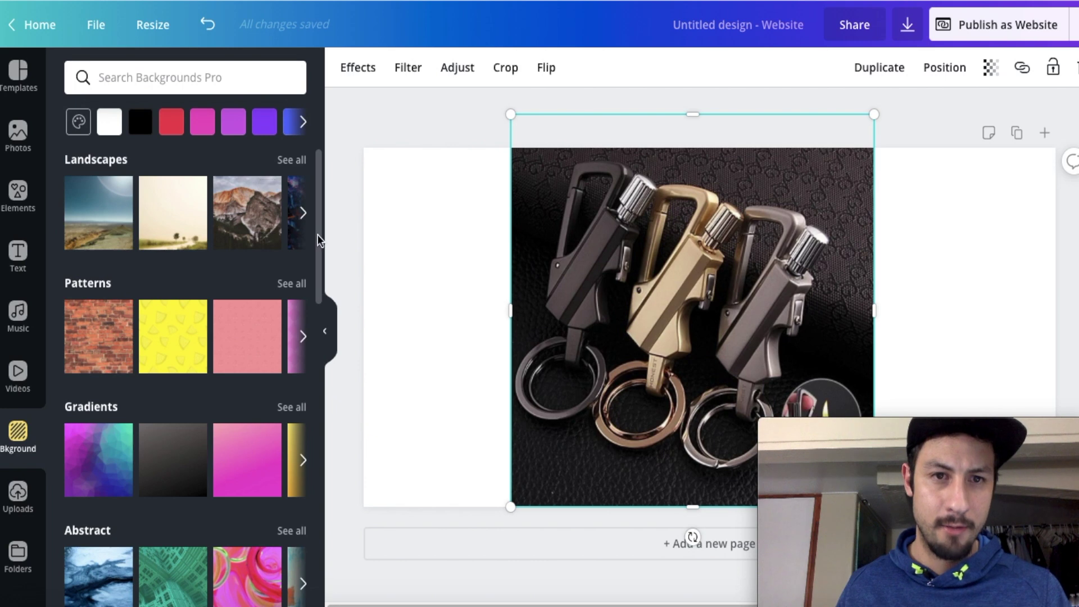
mouse_move(318, 235)
mouse_down()
mouse_move(323, 383)
mouse_move(311, 275)
mouse_move(322, 224)
mouse_up()
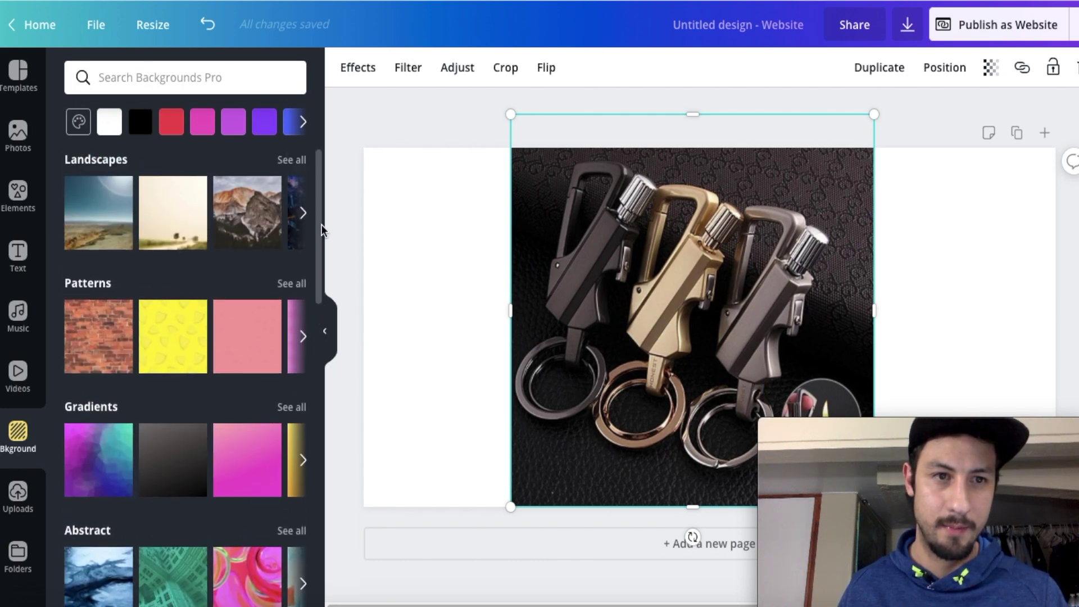
scroll(302, 395, down, 15)
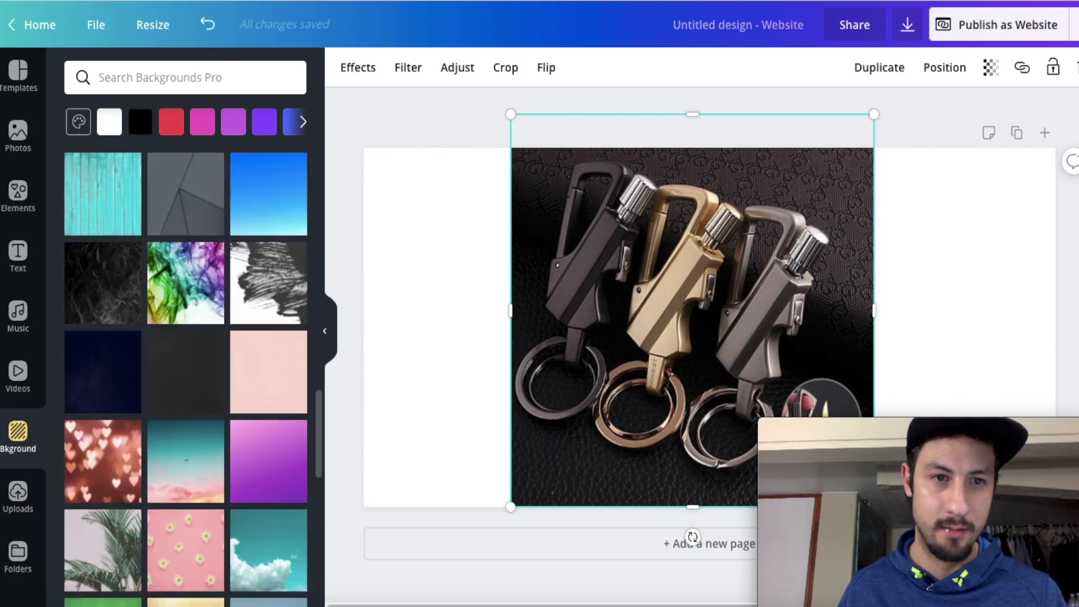
scroll(185, 377, down, 5)
scroll(270, 394, up, 1)
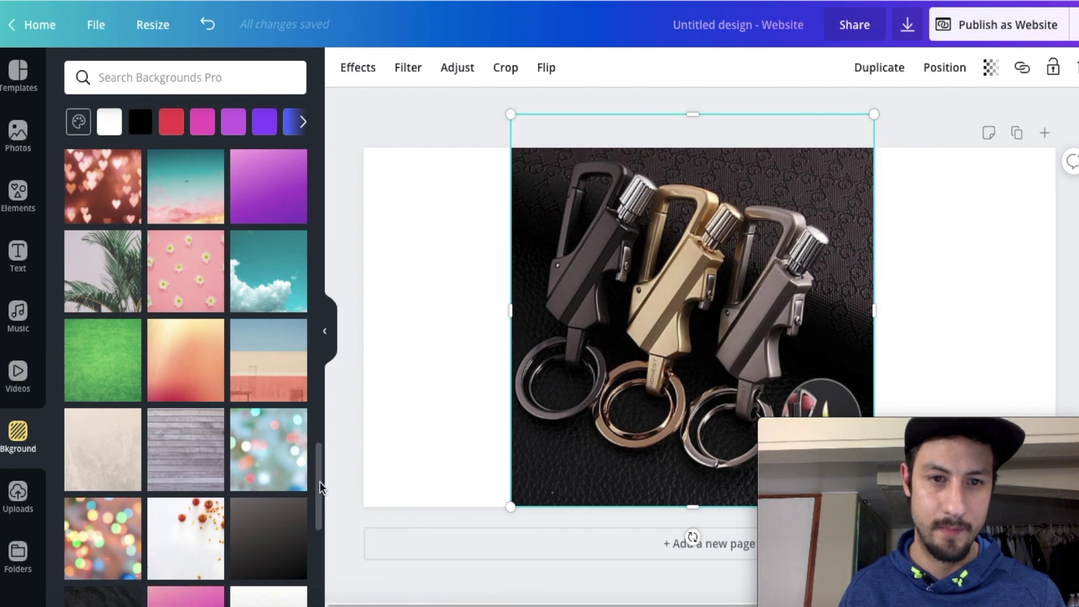
scroll(321, 495, down, 5)
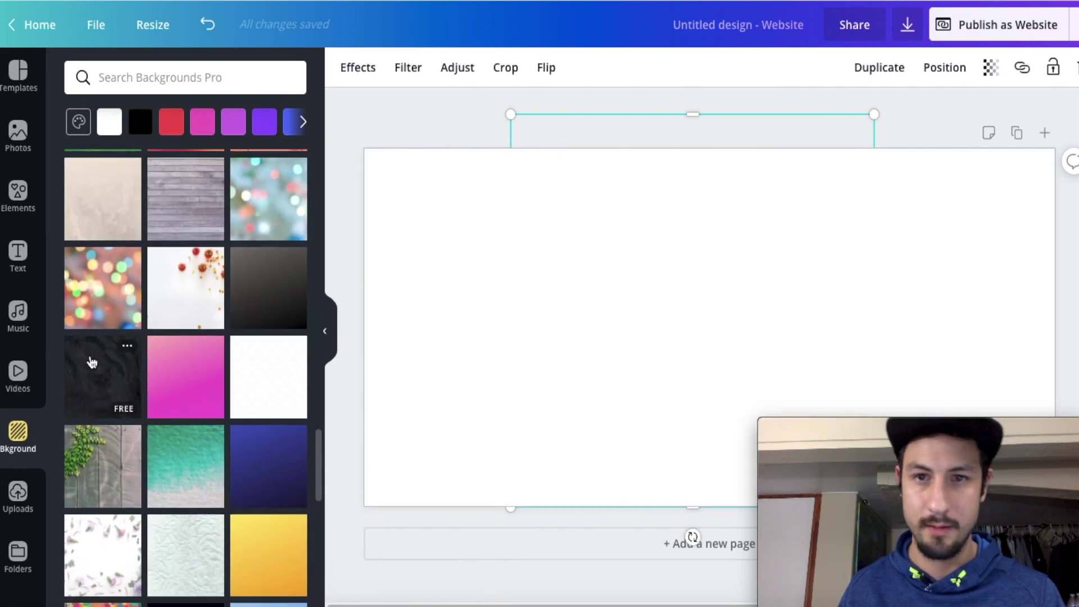
click(91, 361)
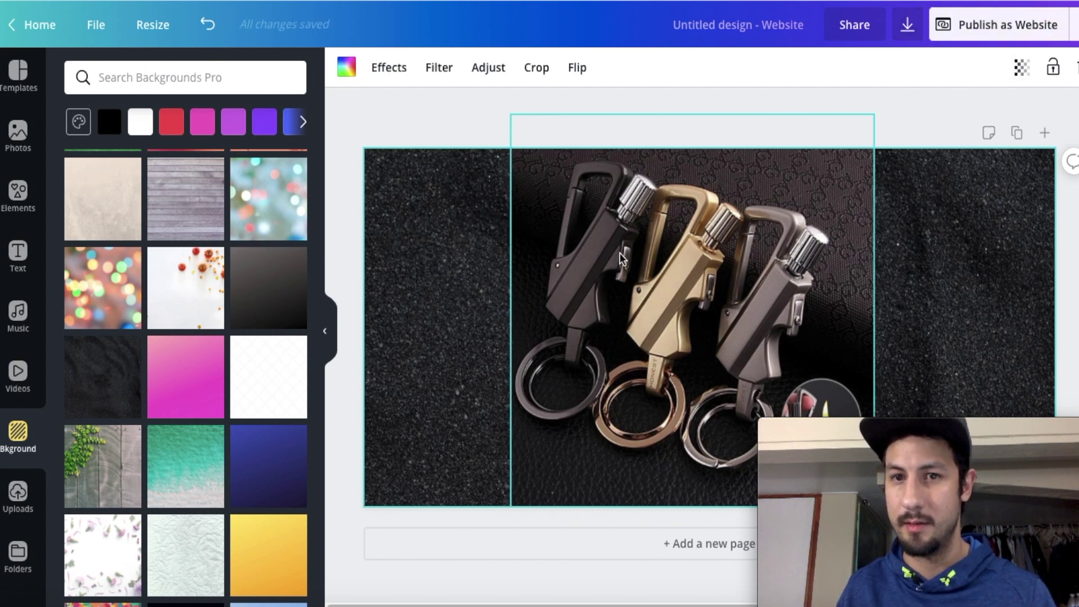
- Nudge the keychain photo slightly right and download the design as a PNG
drag(694, 250, 701, 248)
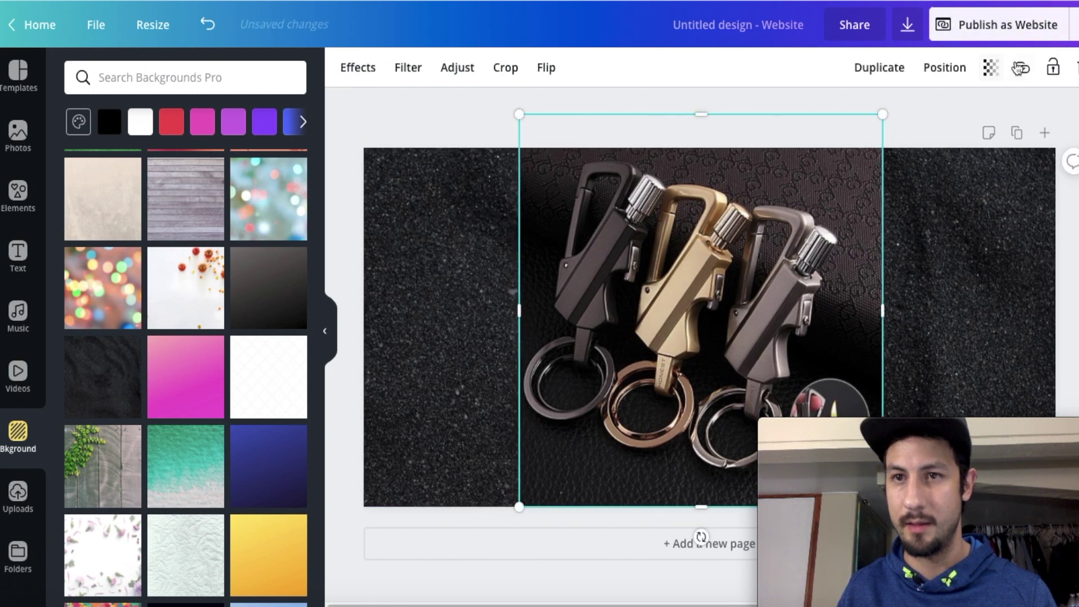
click(902, 35)
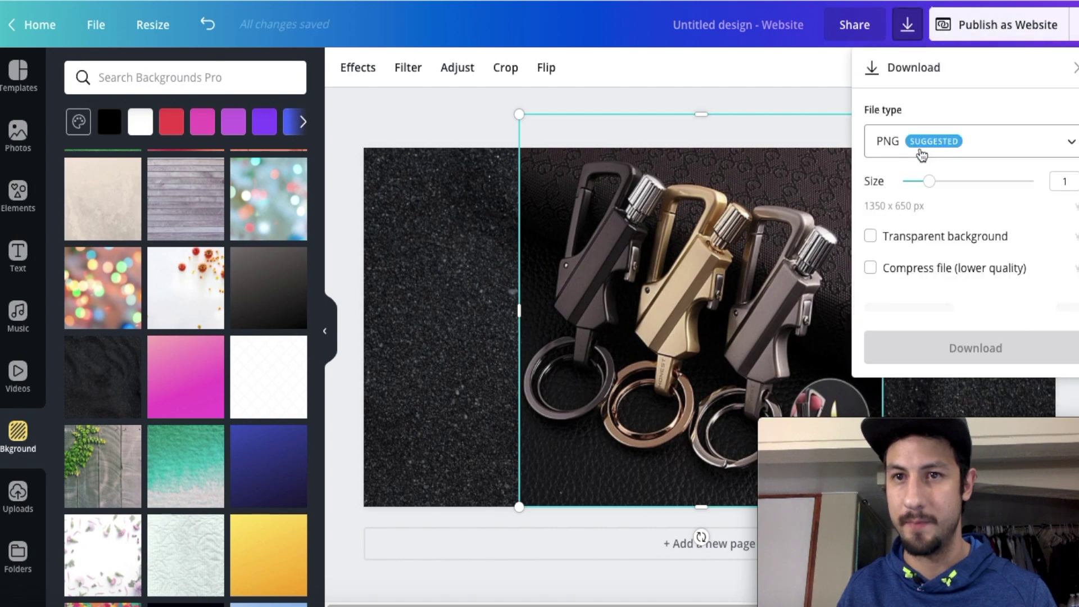
click(962, 313)
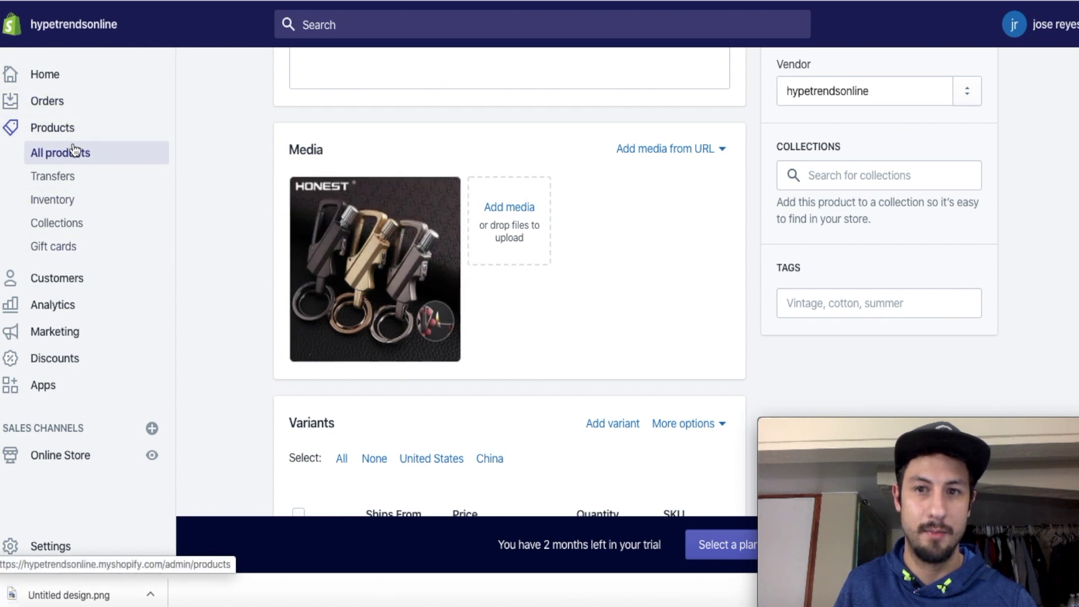
- Add the Flint Lighter keychain to the Home page collection, save, and go to Online Store themes
click(828, 179)
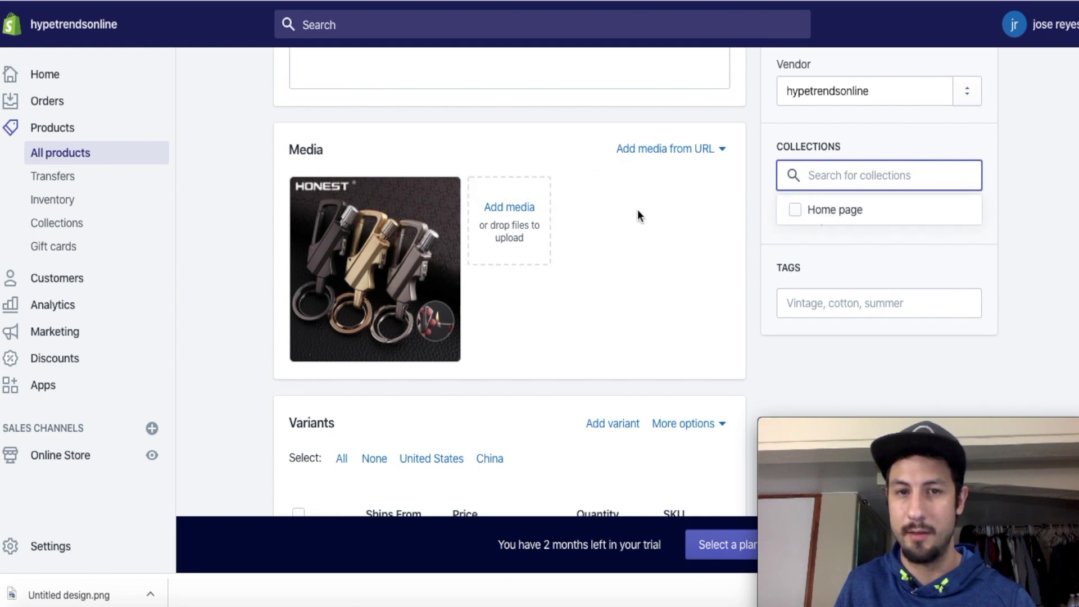
click(796, 212)
click(797, 214)
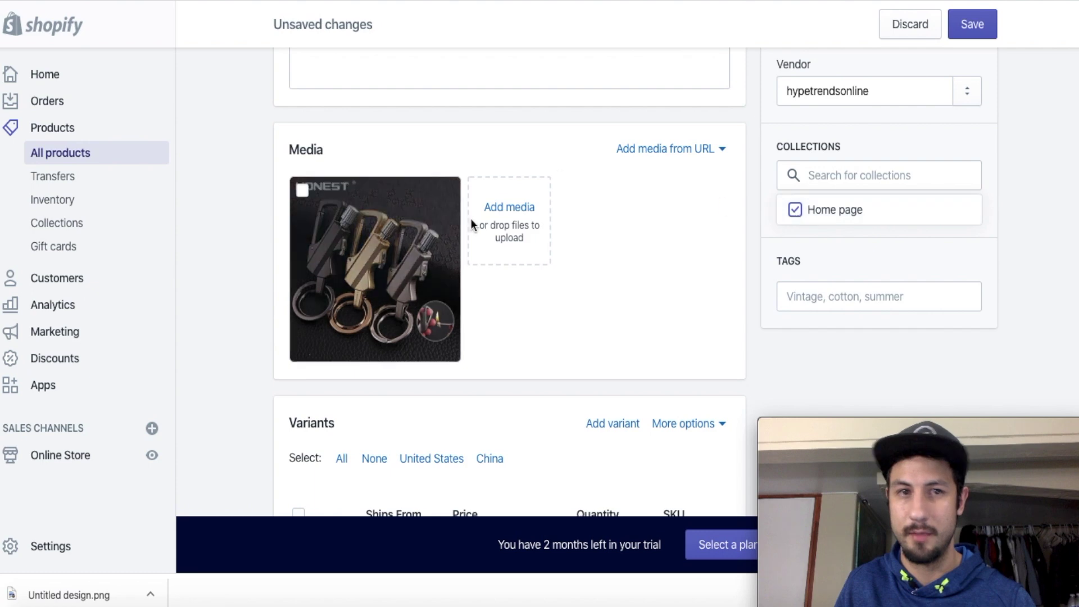
click(984, 39)
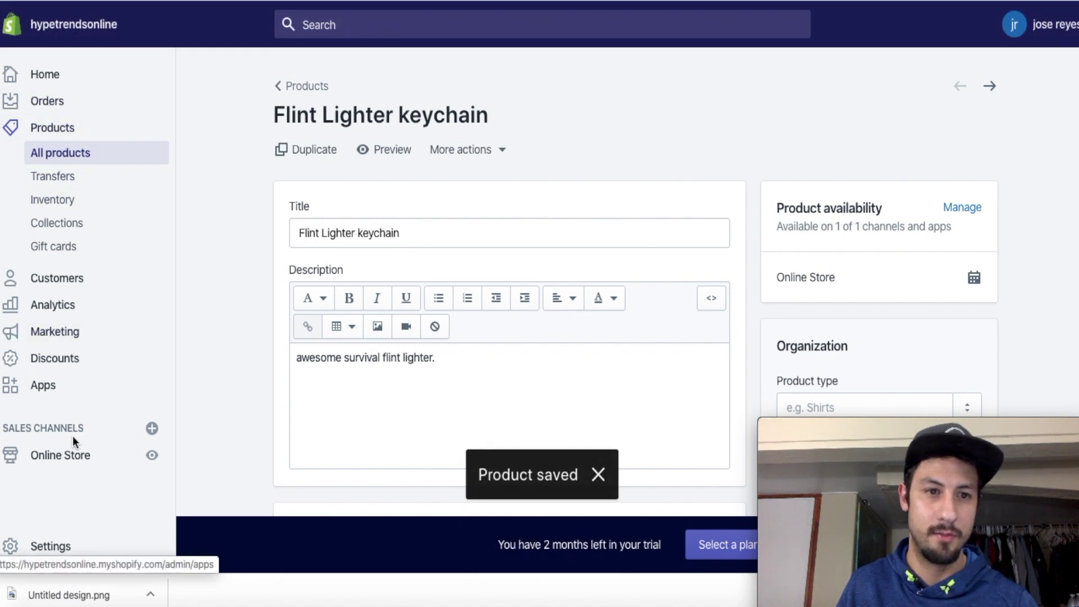
click(79, 456)
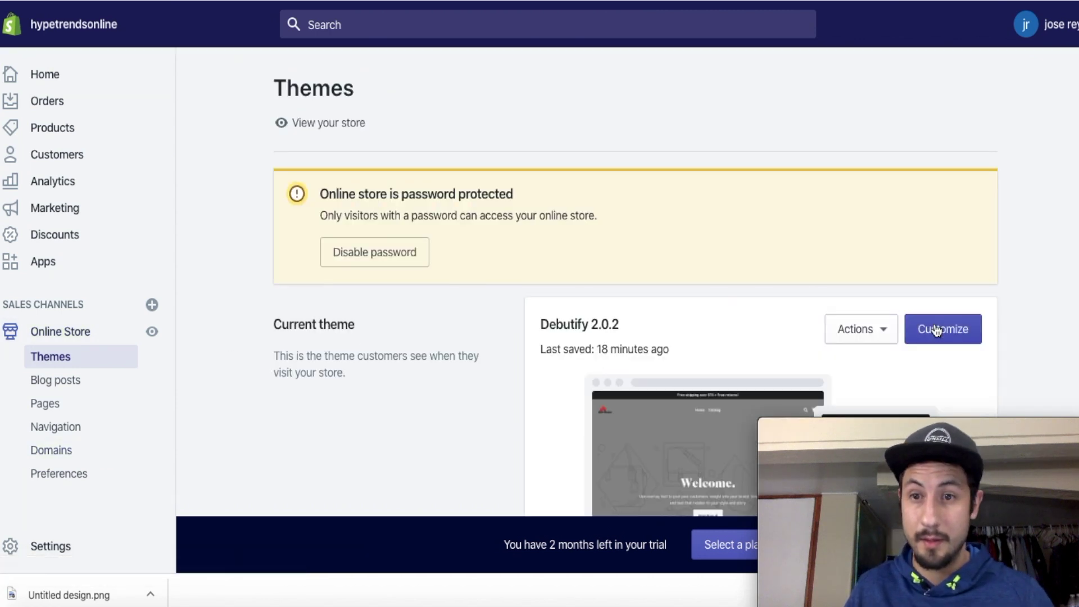
- Customize Debutify and set Untitled design.png as the Welcome. slide's image
click(937, 331)
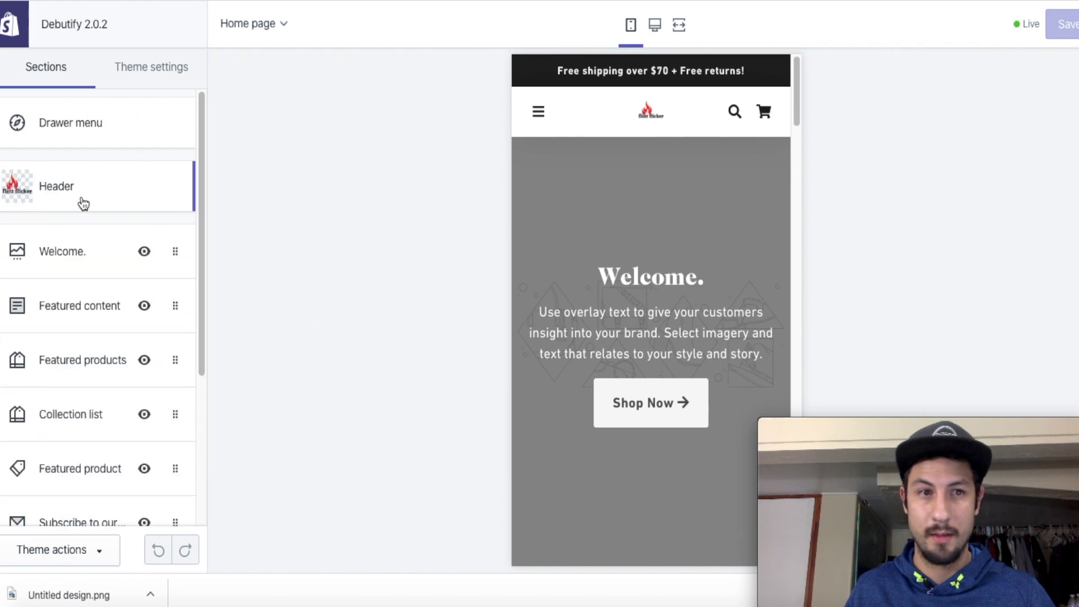
click(86, 267)
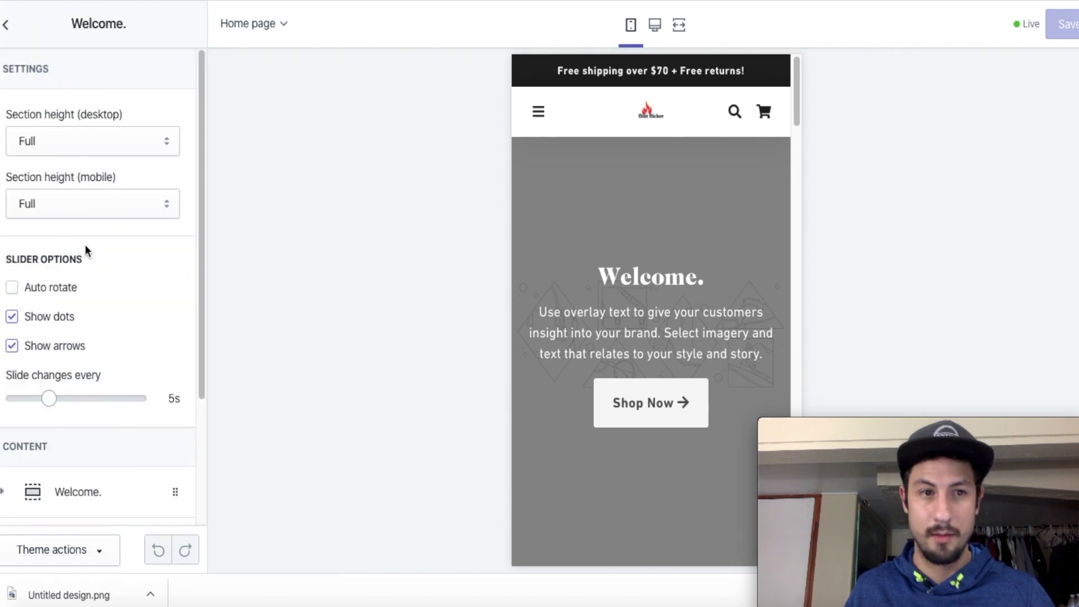
scroll(201, 383, down, 5)
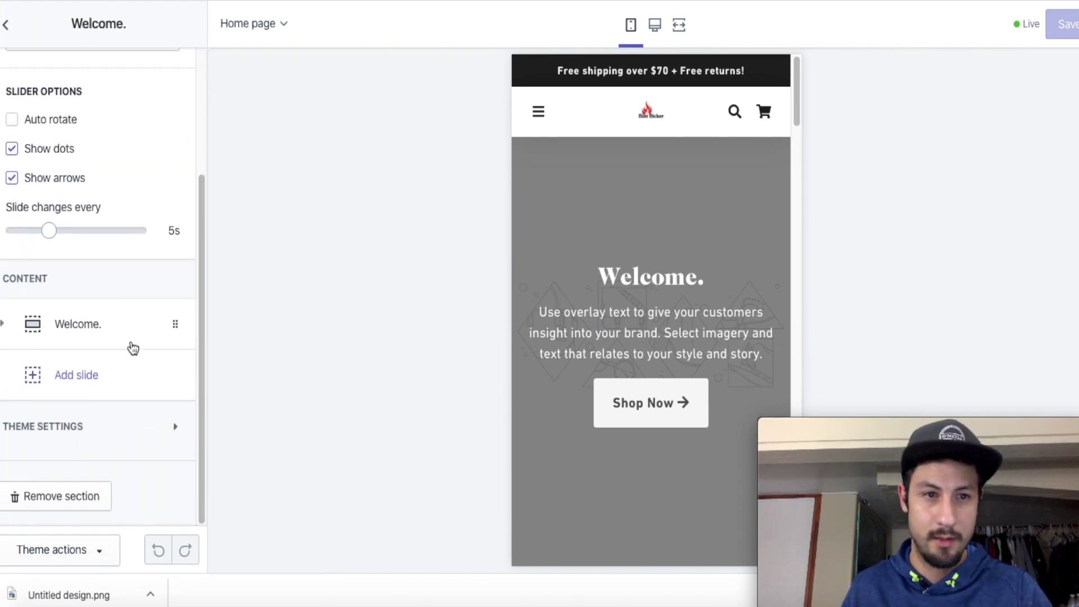
click(120, 338)
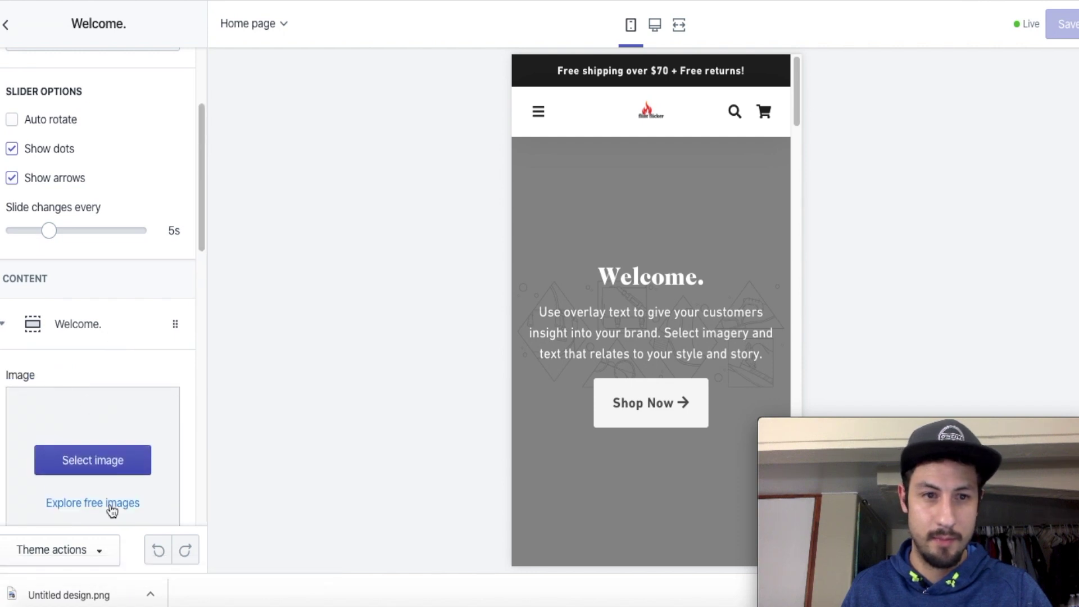
drag(80, 593, 90, 437)
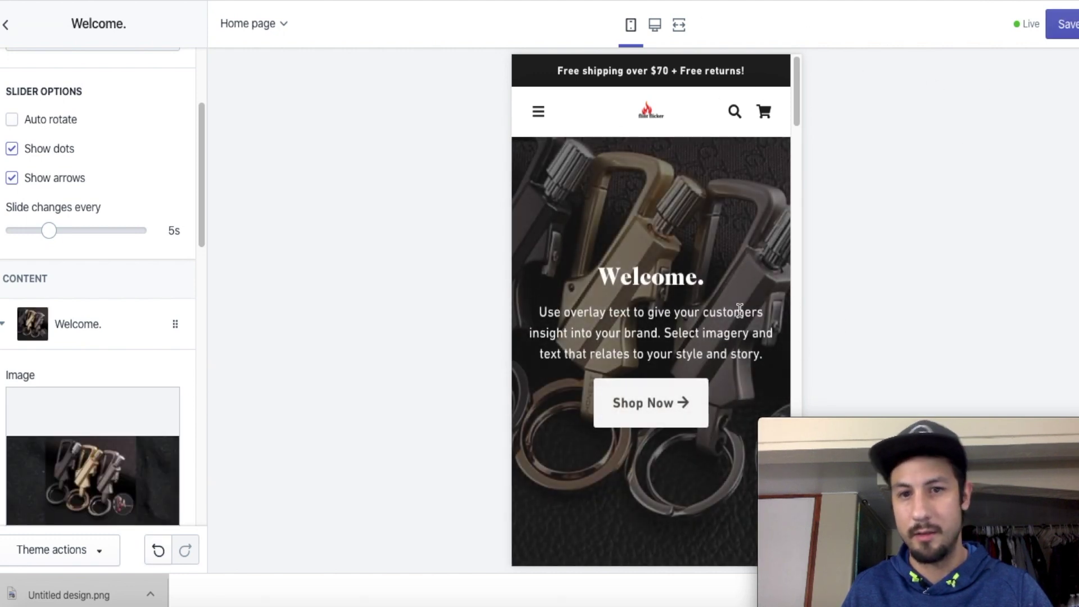
scroll(203, 357, down, 10)
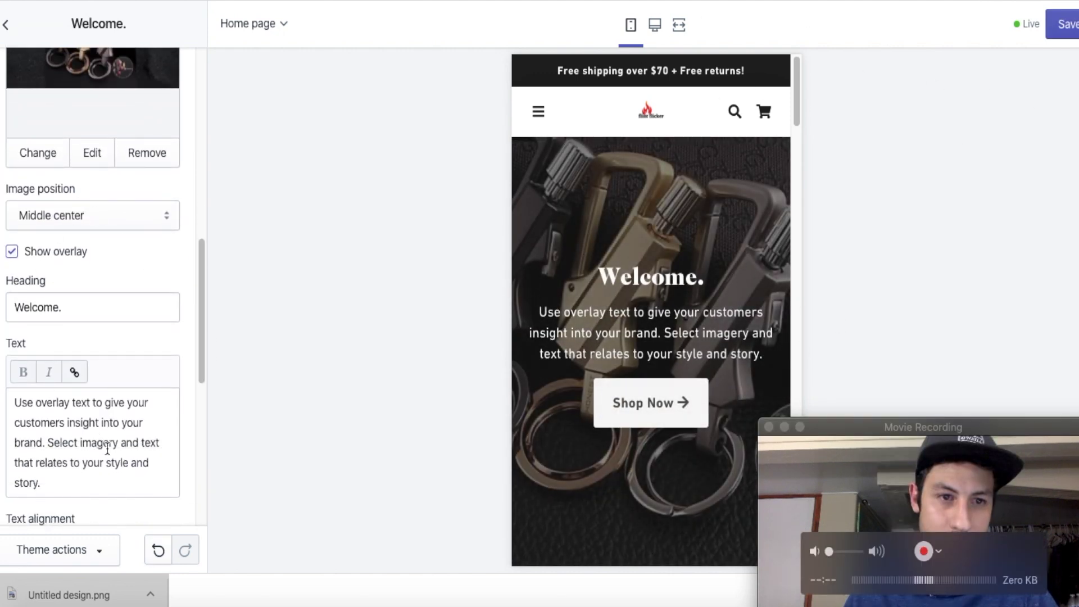
- Delete the slide's Welcome heading and overlay text, and hide the Featured content section
drag(29, 483, 12, 397)
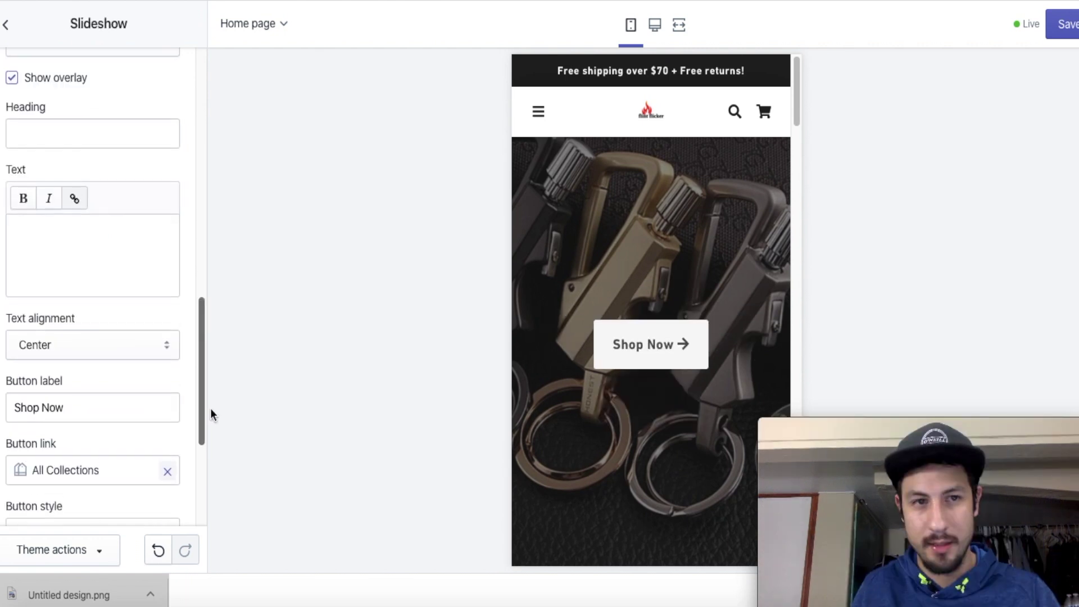
drag(210, 411, 197, 298)
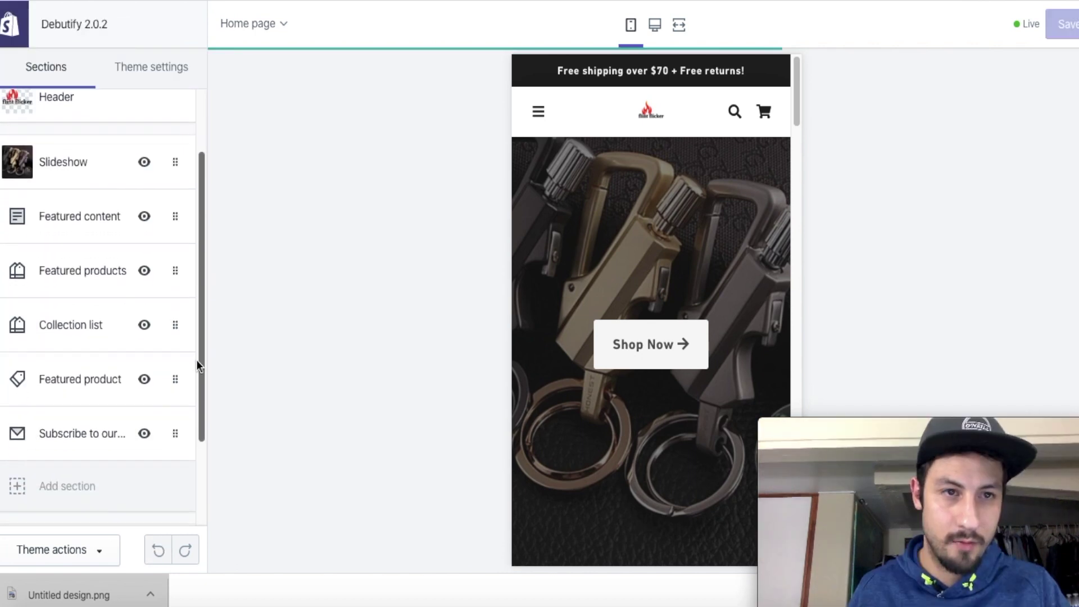
drag(798, 96, 818, 167)
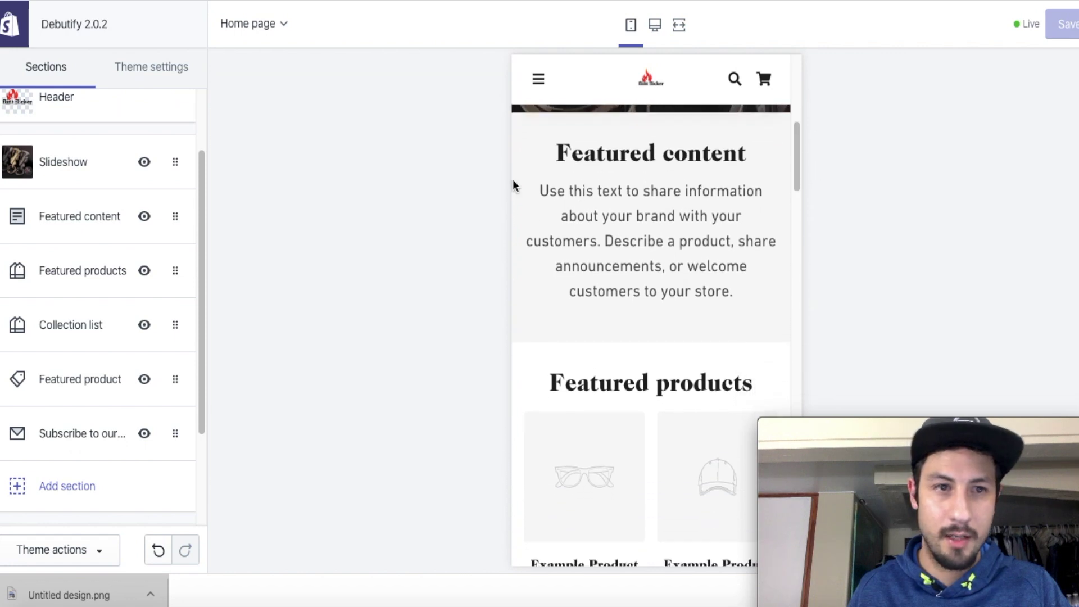
click(145, 218)
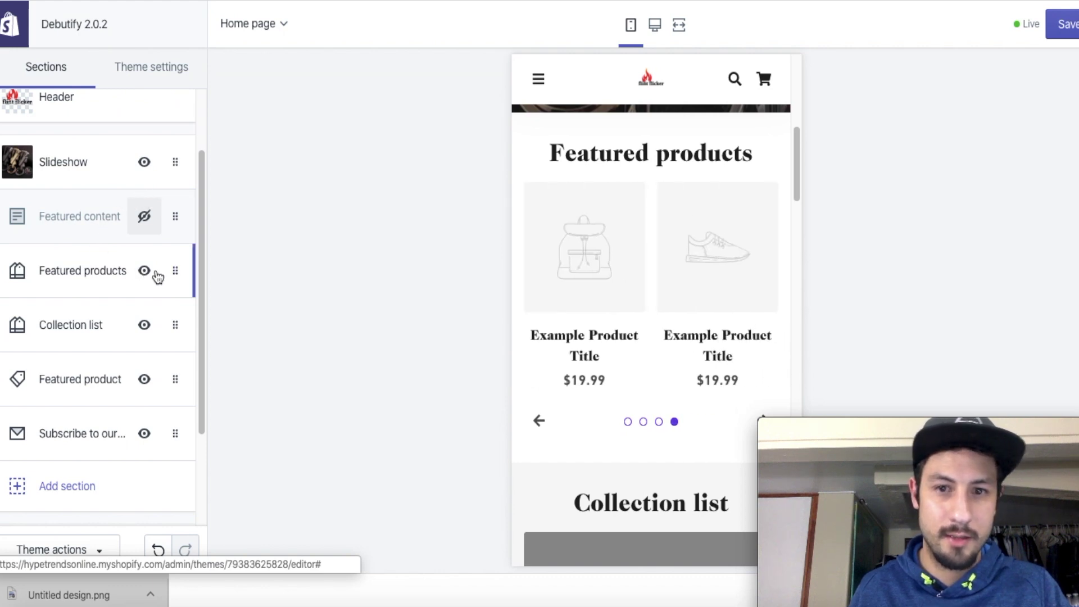
- Hide the Featured products and Collection list sections with their eye icons
click(145, 272)
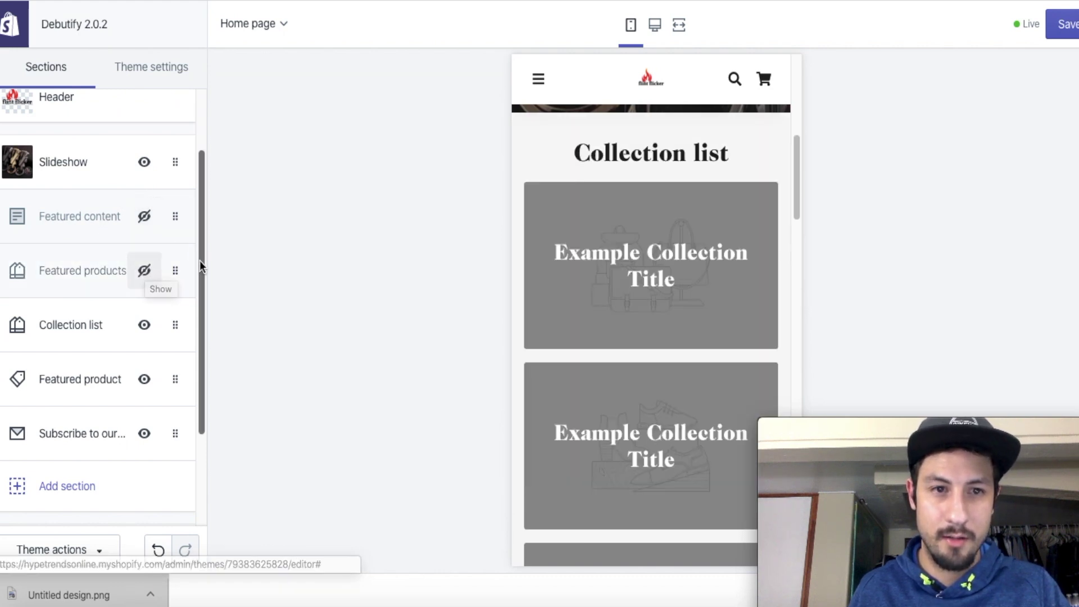
scroll(202, 281, down, 2)
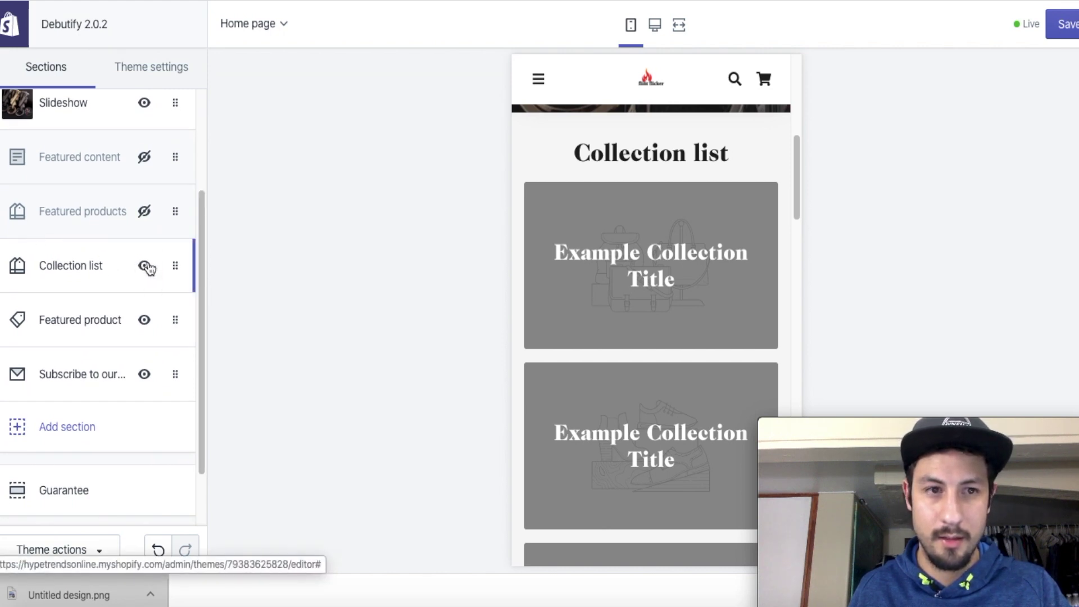
click(146, 266)
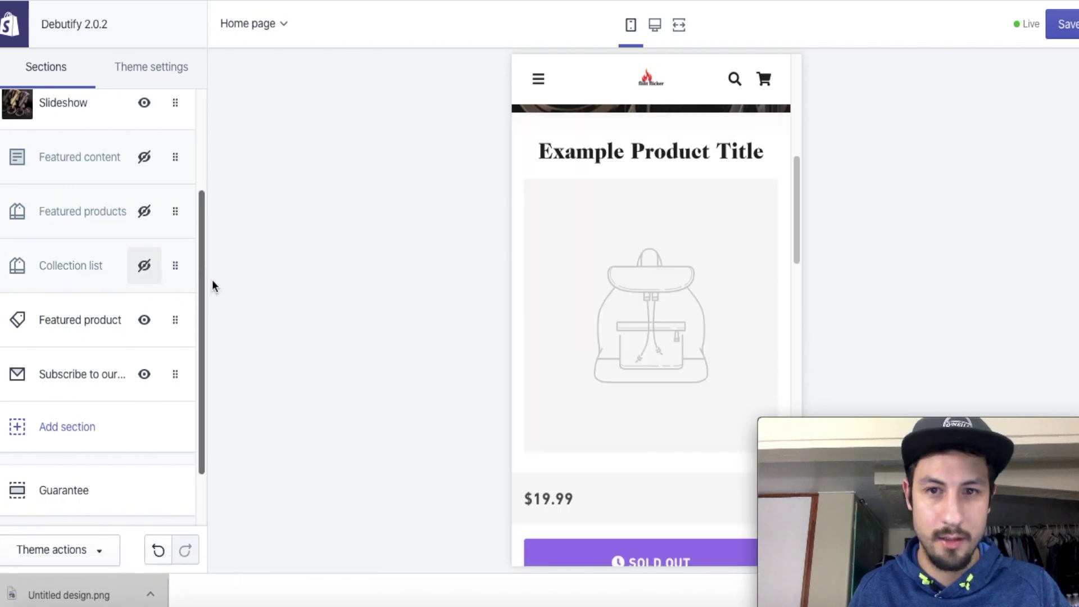
drag(795, 176, 805, 84)
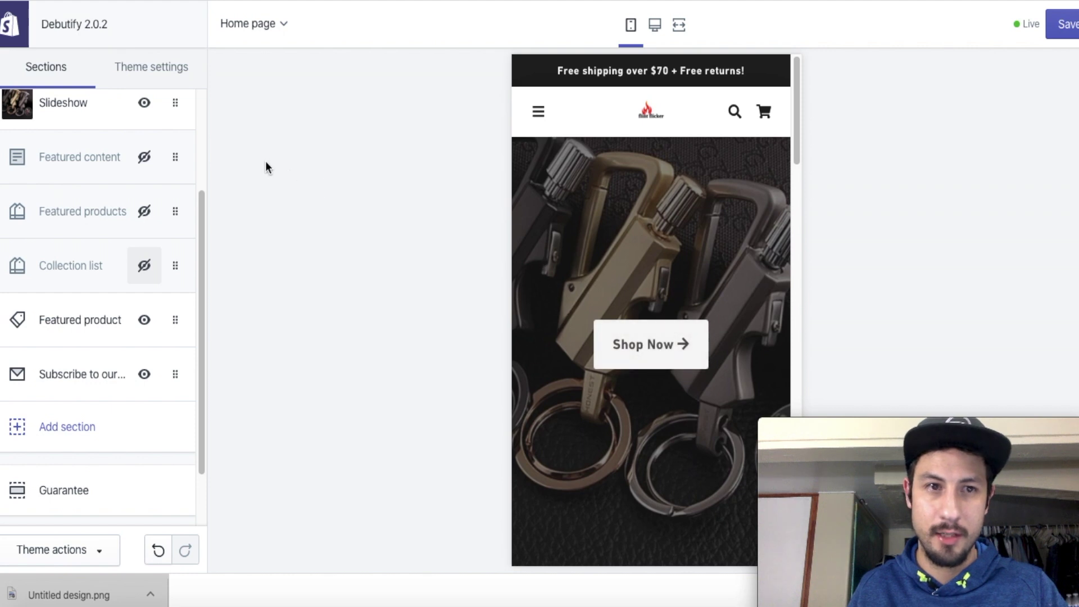
drag(204, 223, 194, 278)
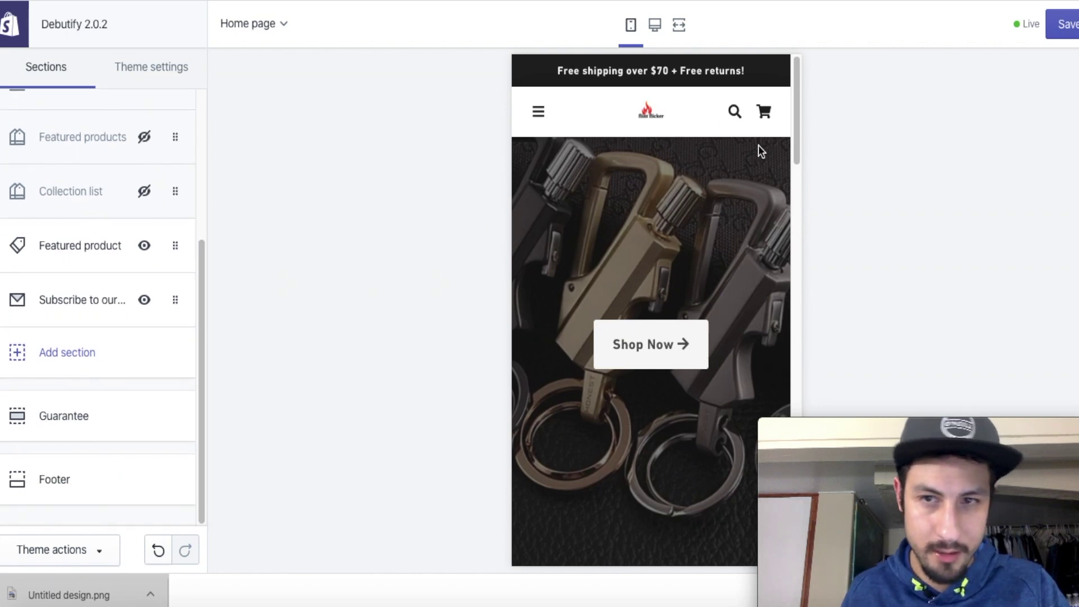
drag(799, 111, 814, 227)
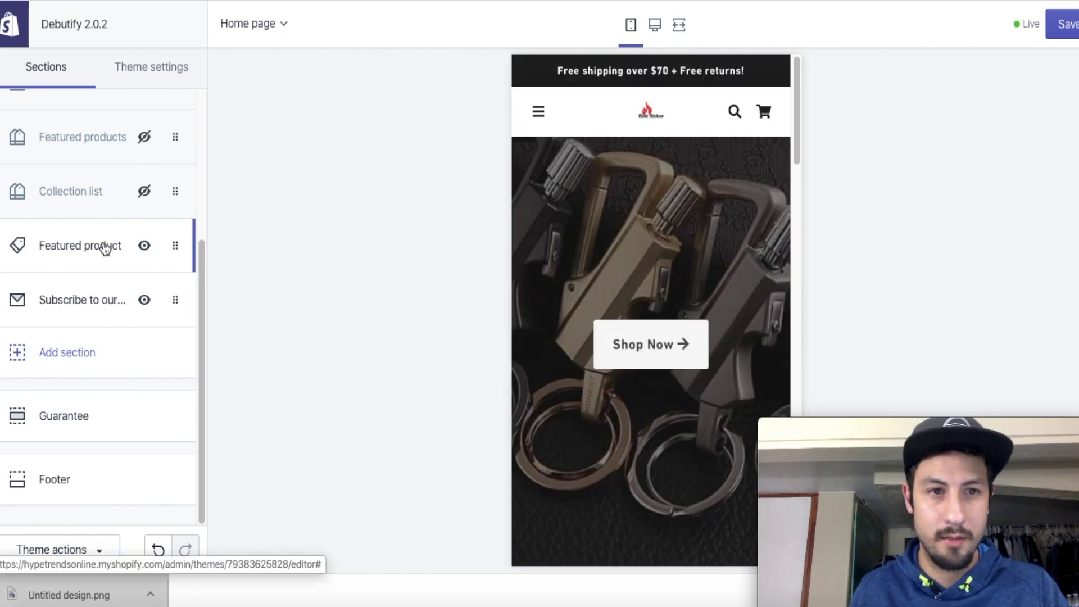
- Select Flint Lighter keychain as the product for the Featured product section
click(106, 246)
drag(201, 190, 199, 271)
scroll(202, 289, up, 5)
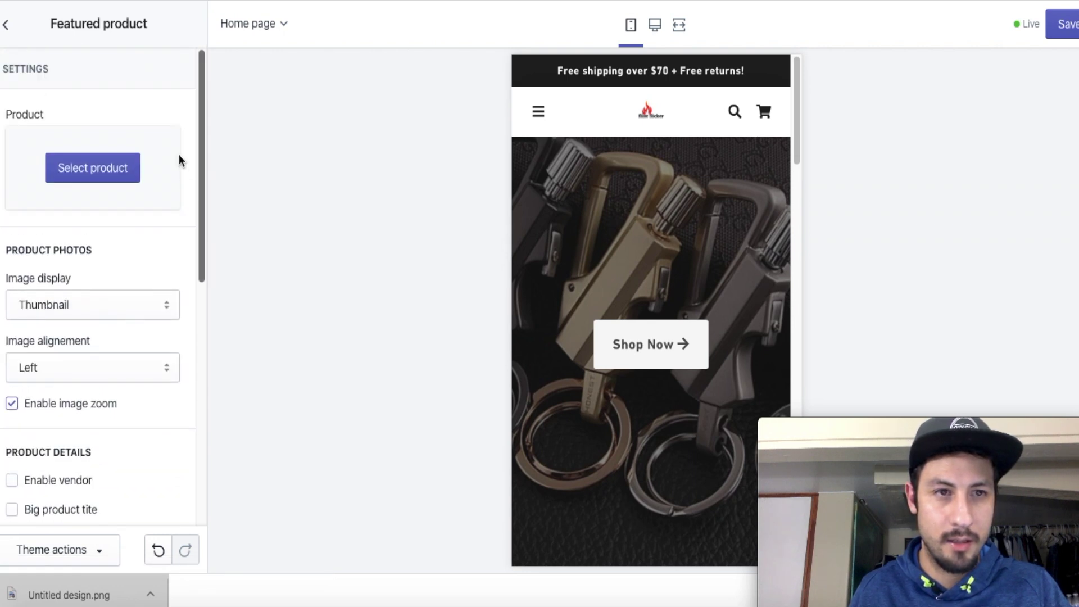
click(135, 168)
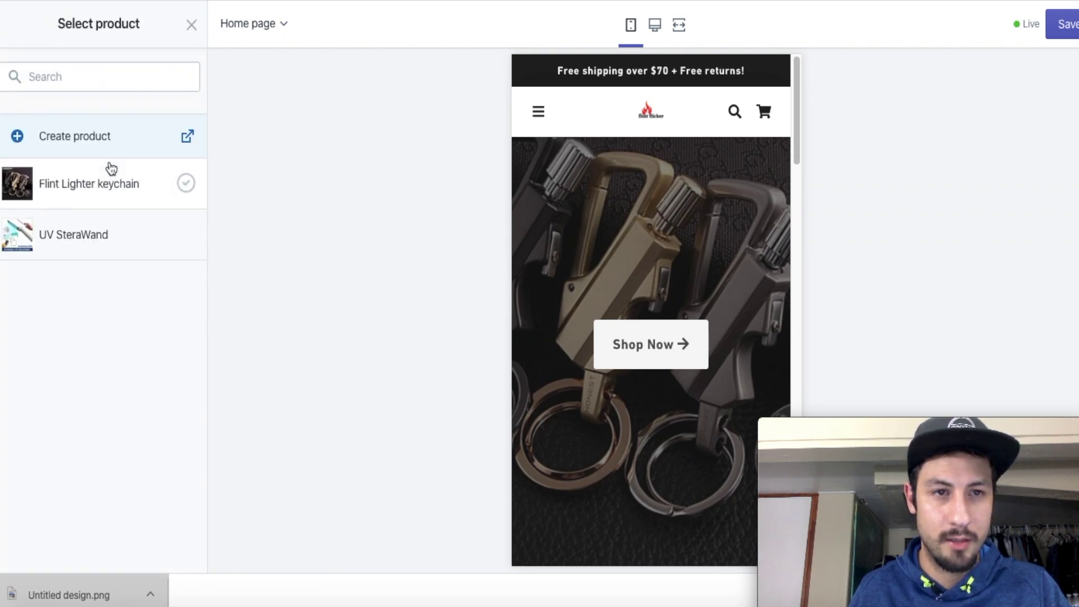
click(128, 185)
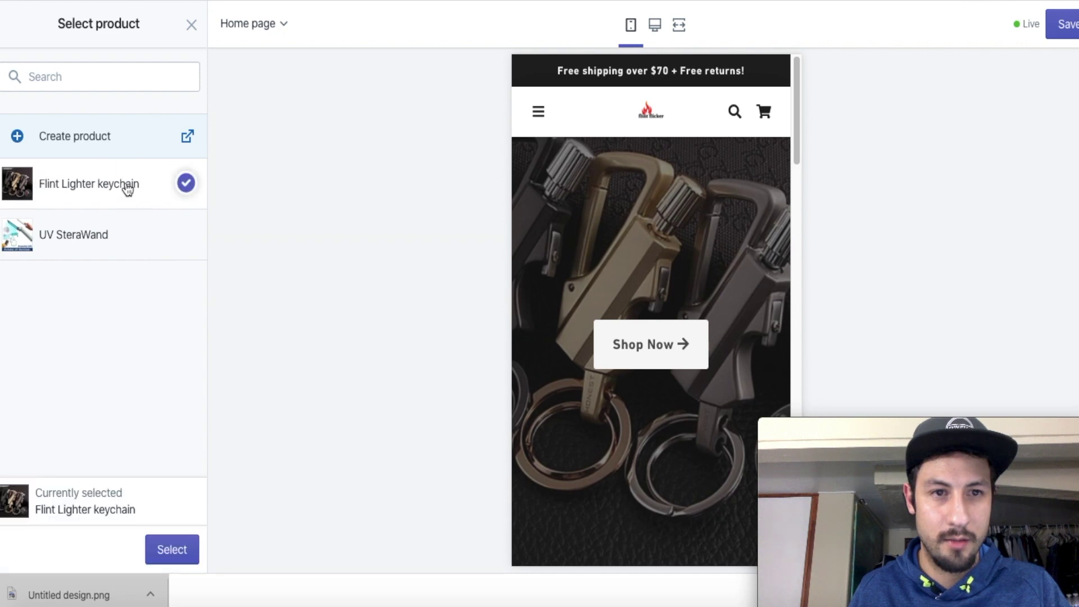
click(166, 552)
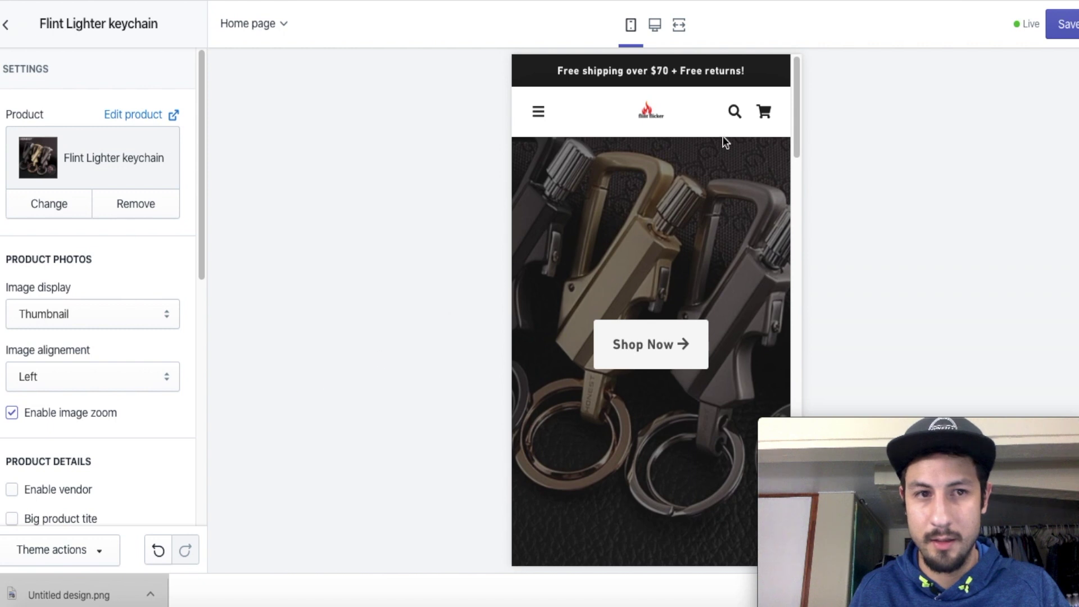
drag(204, 250, 209, 422)
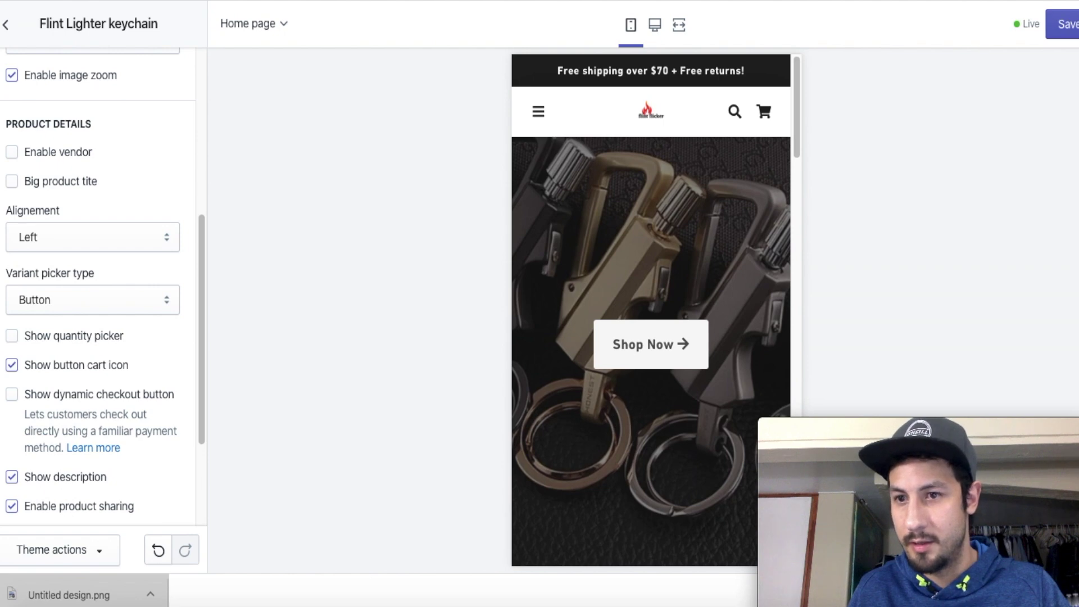
drag(794, 125, 811, 154)
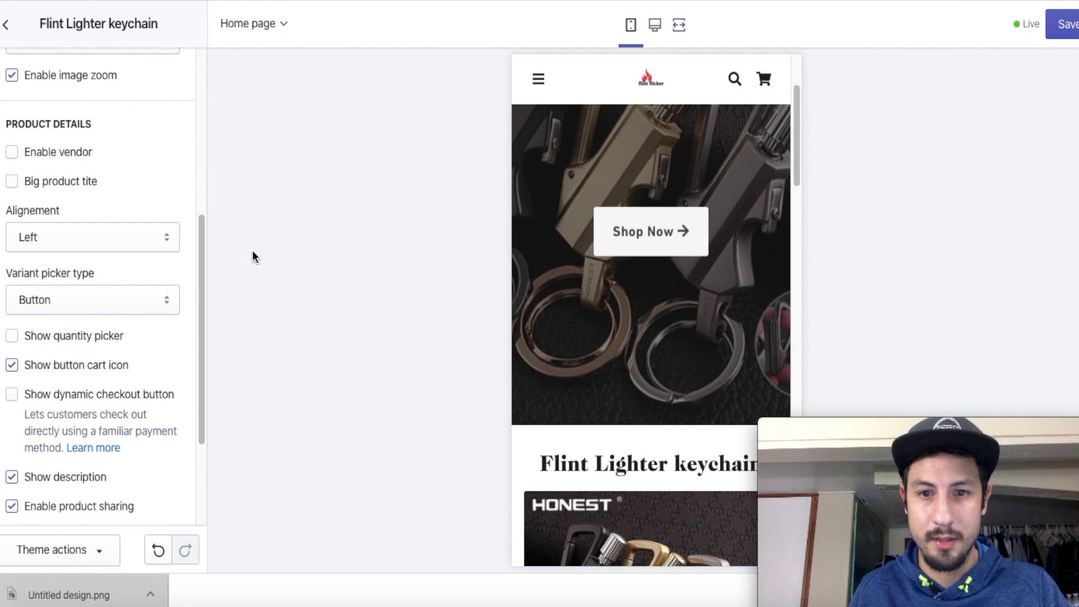
scroll(197, 274, up, 3)
scroll(193, 170, up, 3)
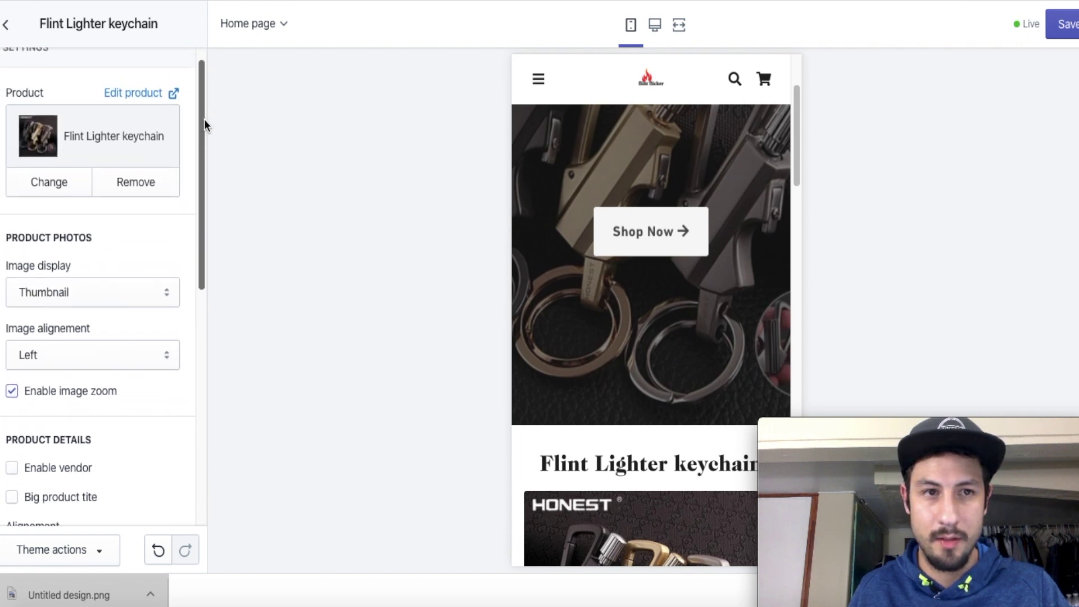
drag(205, 134, 224, 361)
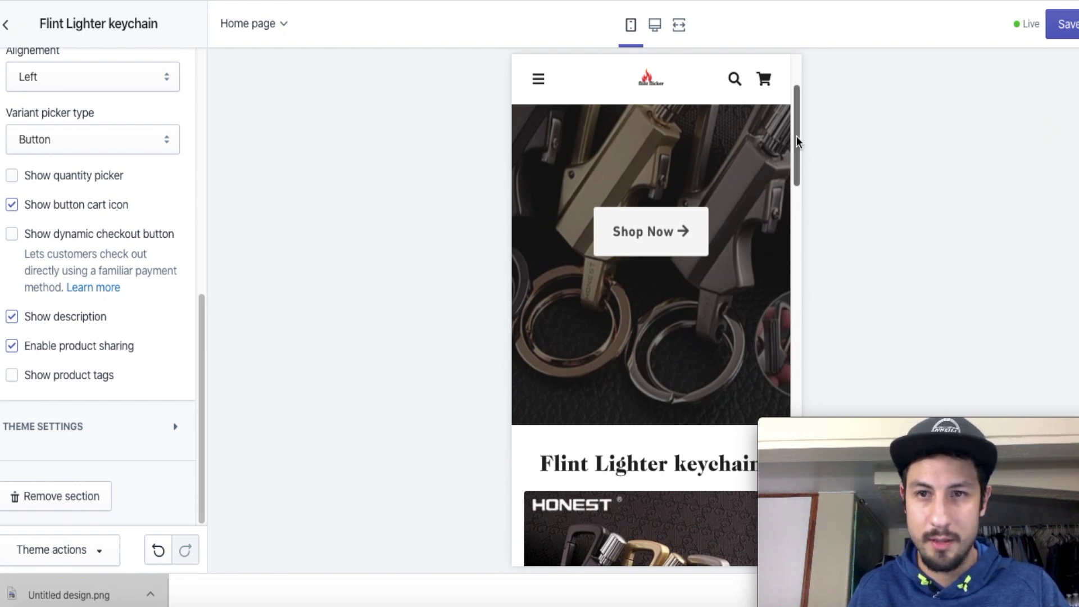
drag(797, 145, 809, 251)
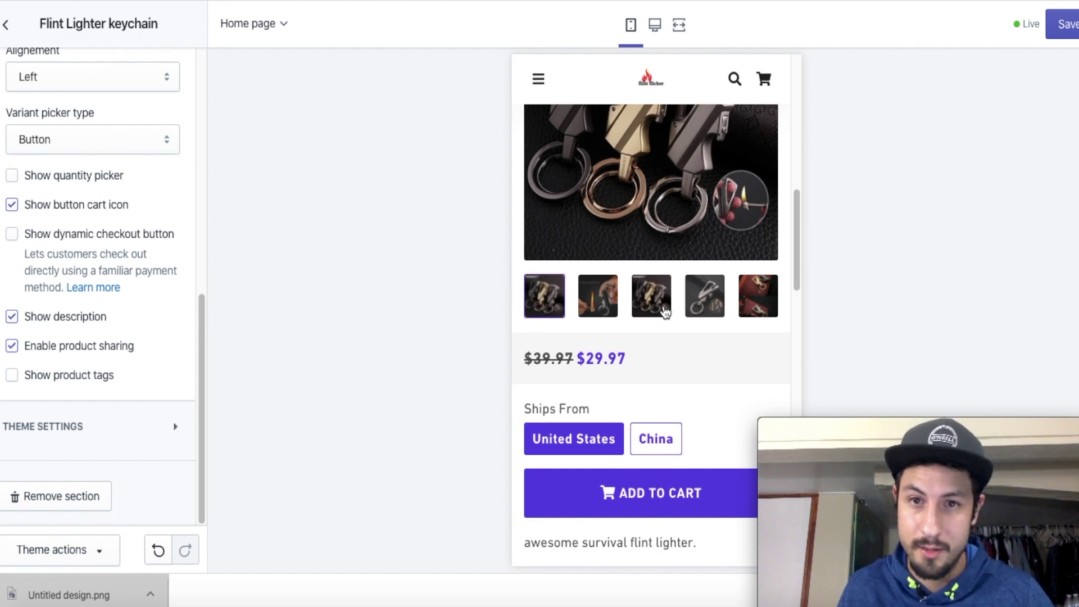
click(621, 294)
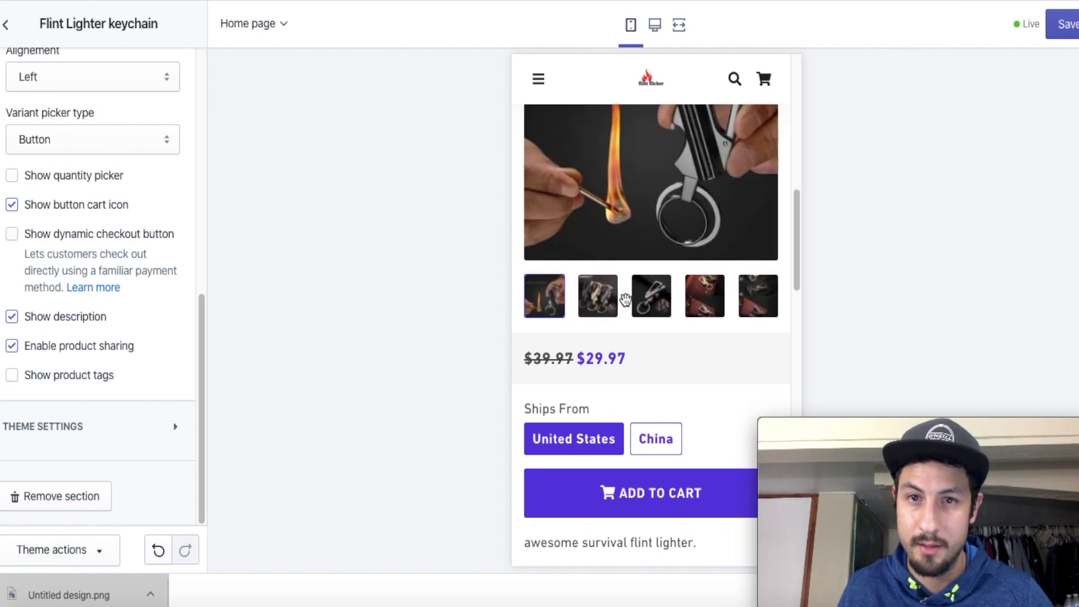
drag(801, 252, 807, 217)
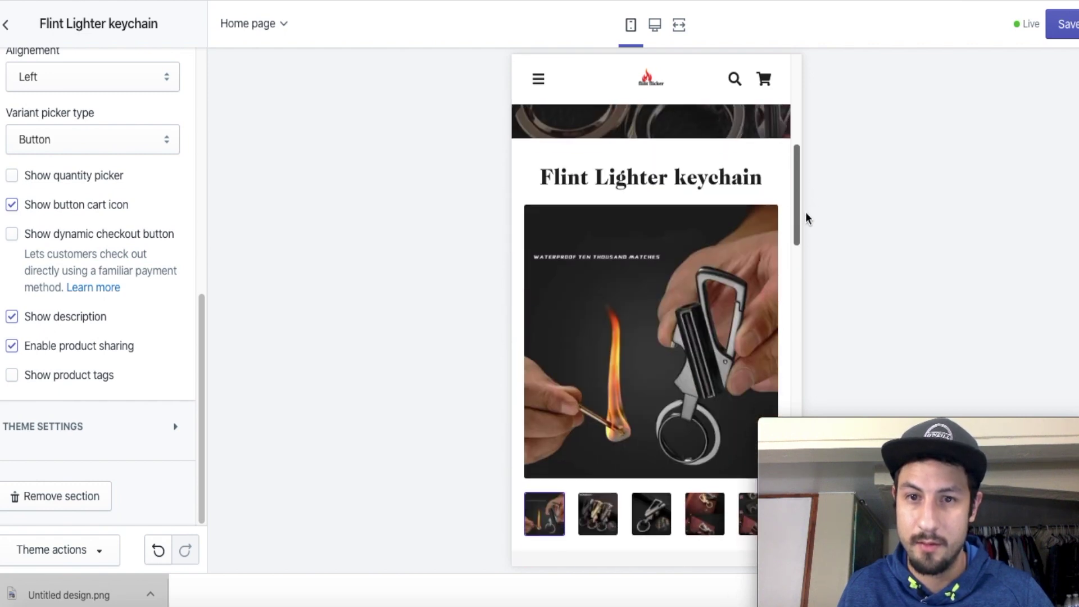
click(718, 518)
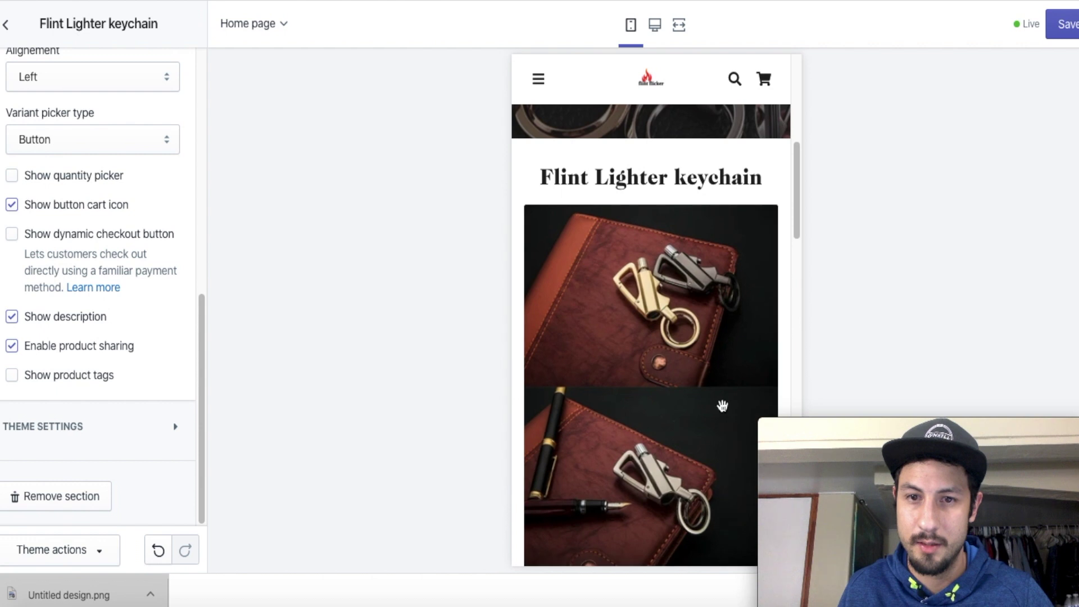
drag(799, 215, 812, 313)
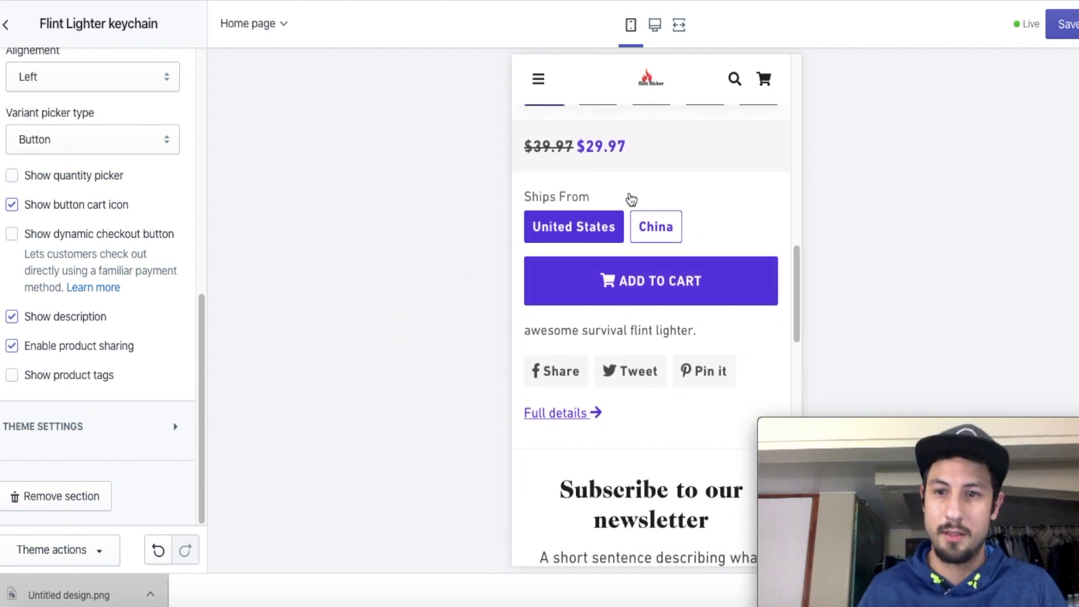
mouse_move(201, 338)
mouse_down()
mouse_move(202, 211)
mouse_move(213, 252)
mouse_move(193, 317)
mouse_move(201, 348)
mouse_up()
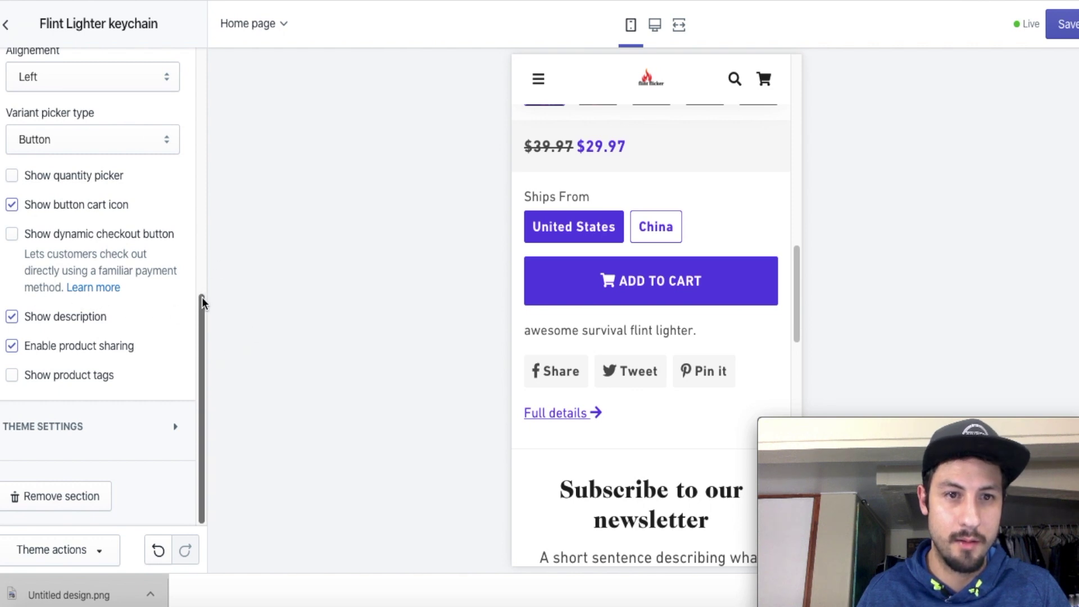
drag(202, 302, 214, 41)
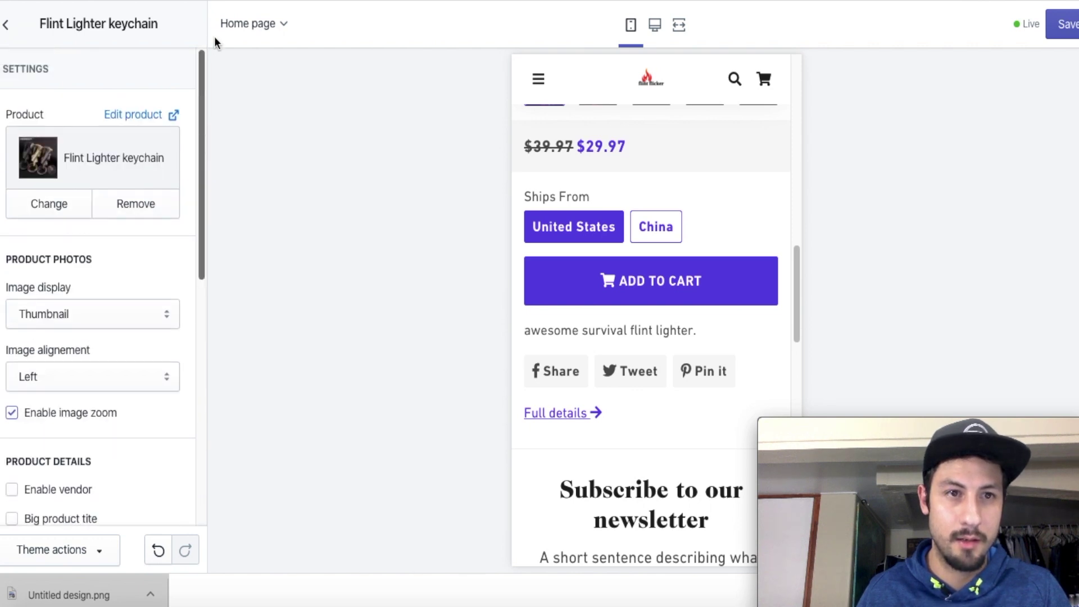
- Save the home page changes from Theme settings and open the Colors panel
click(7, 24)
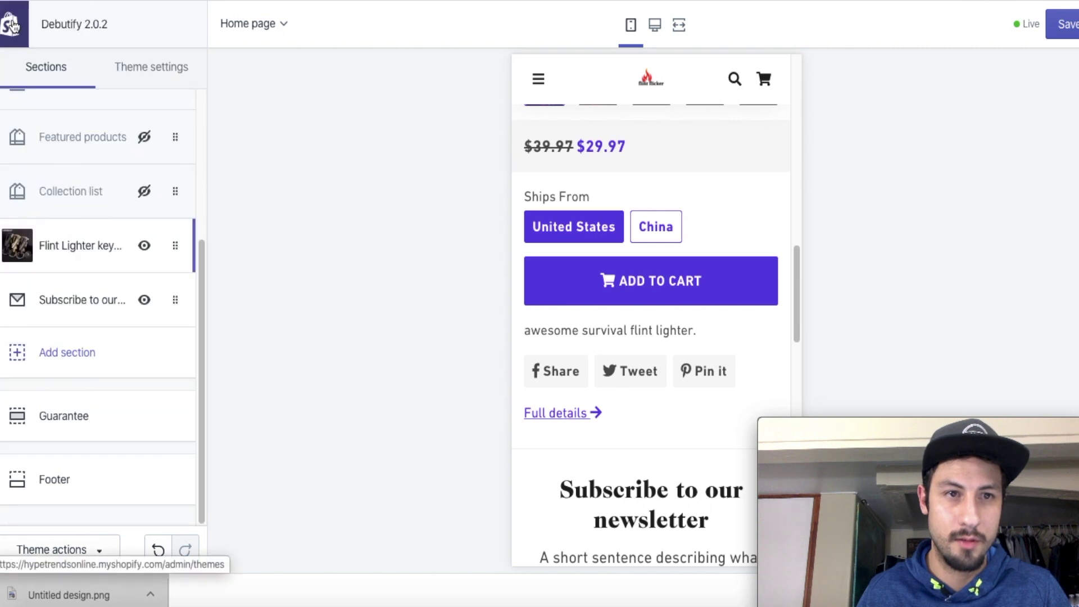
click(147, 67)
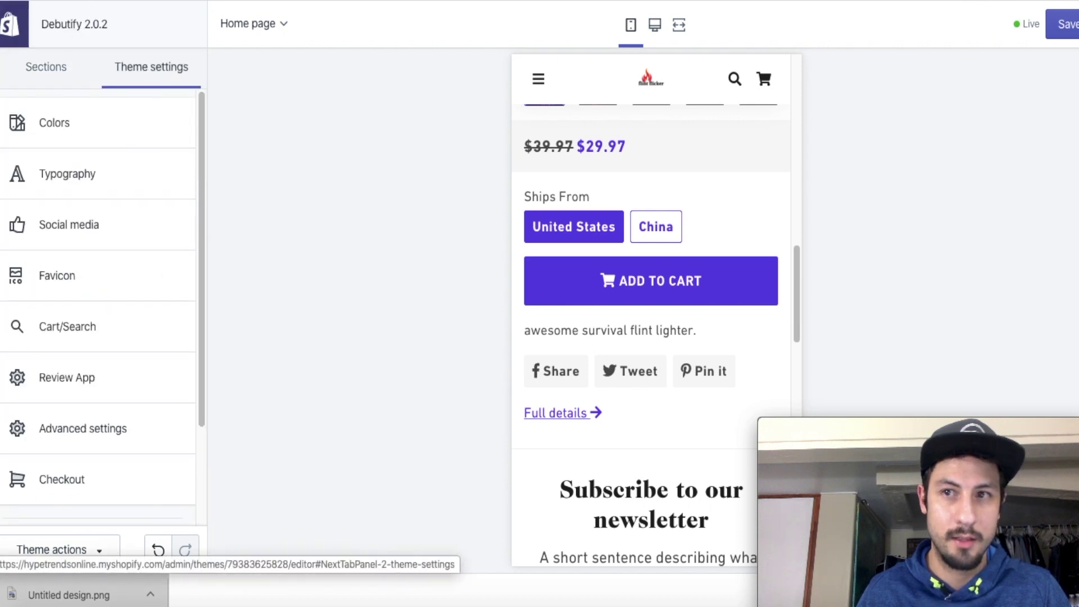
click(1065, 24)
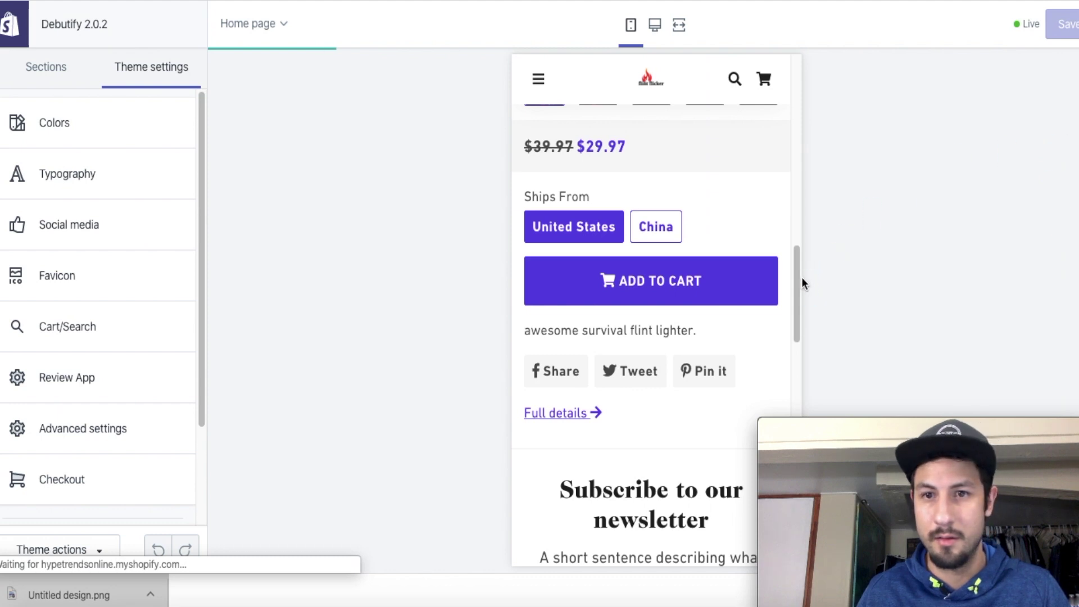
drag(797, 284, 787, 207)
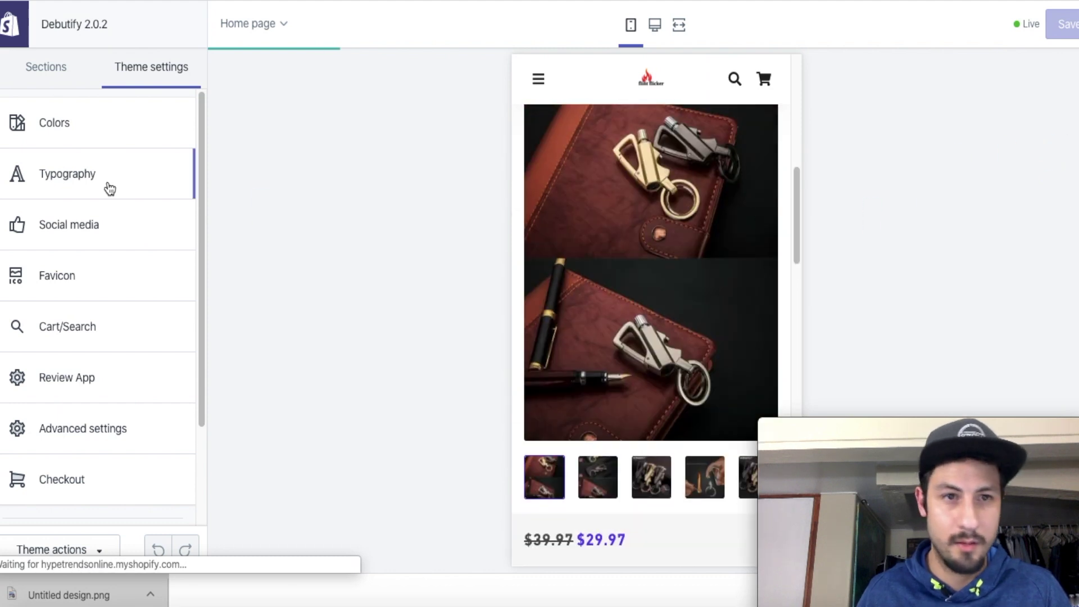
click(50, 126)
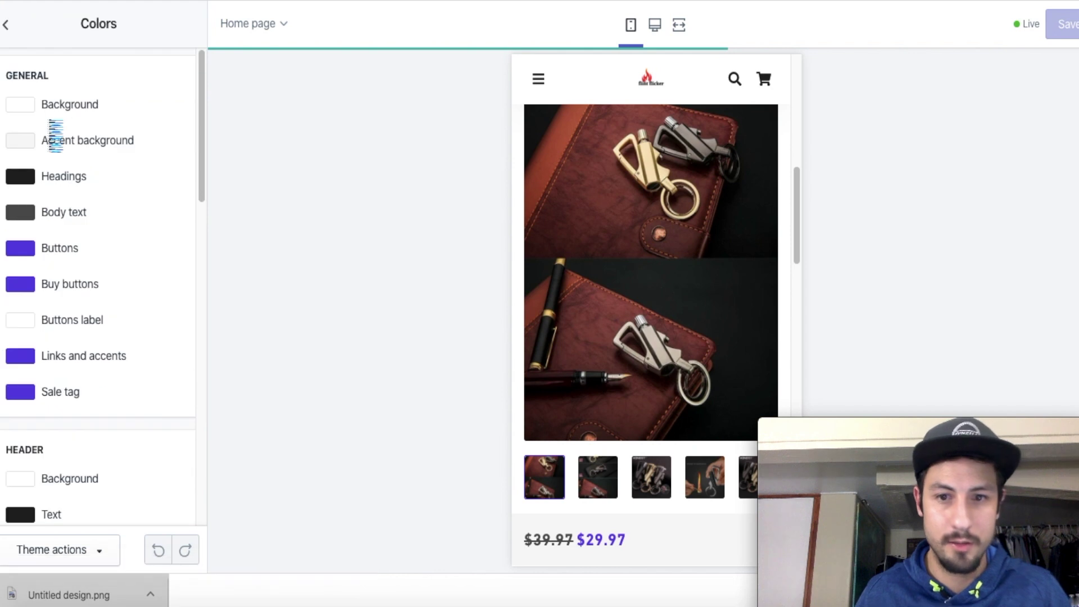
drag(795, 190, 808, 228)
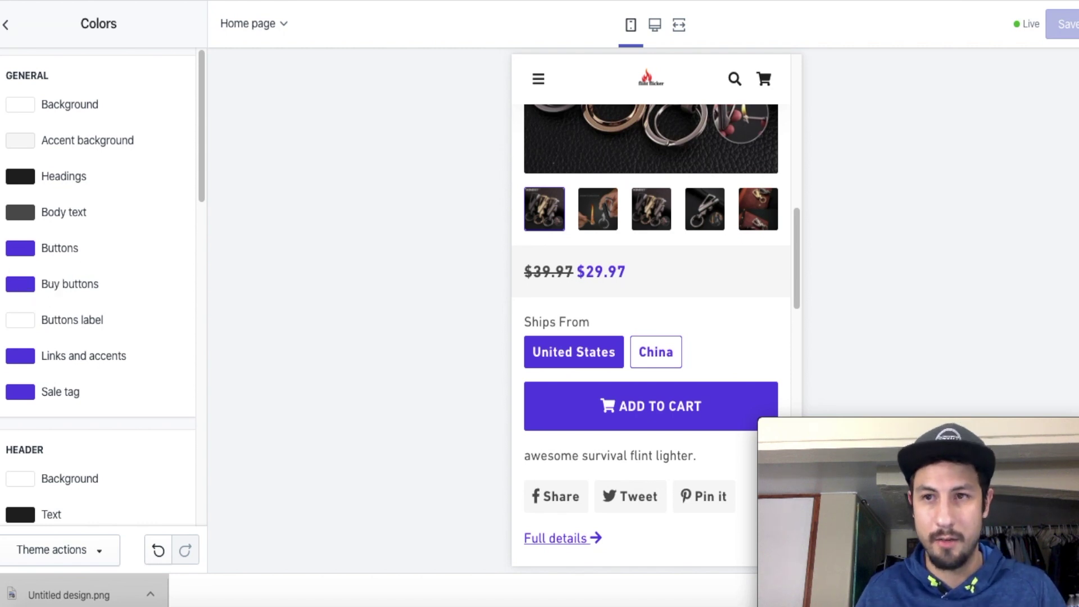
- Set the theme Buttons colour to green #089500 in the colour picker
click(21, 254)
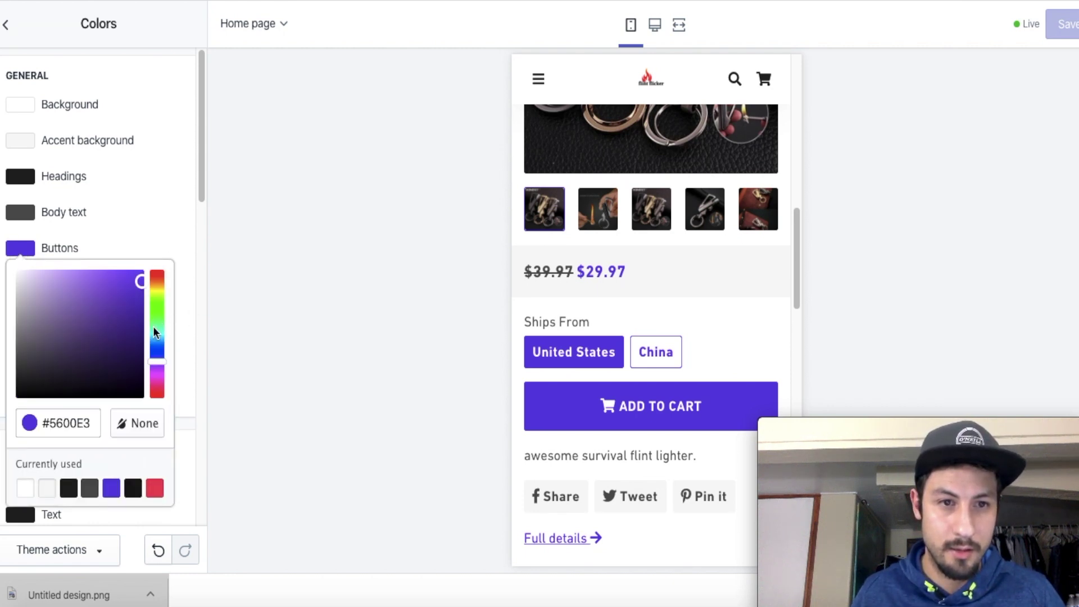
drag(203, 193, 208, 278)
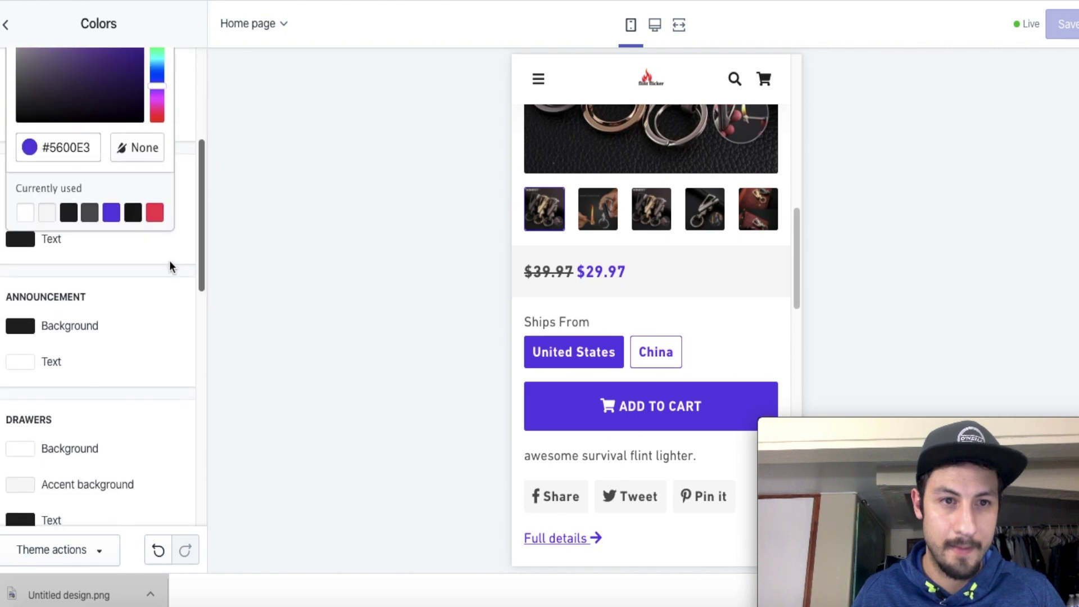
drag(197, 236, 193, 201)
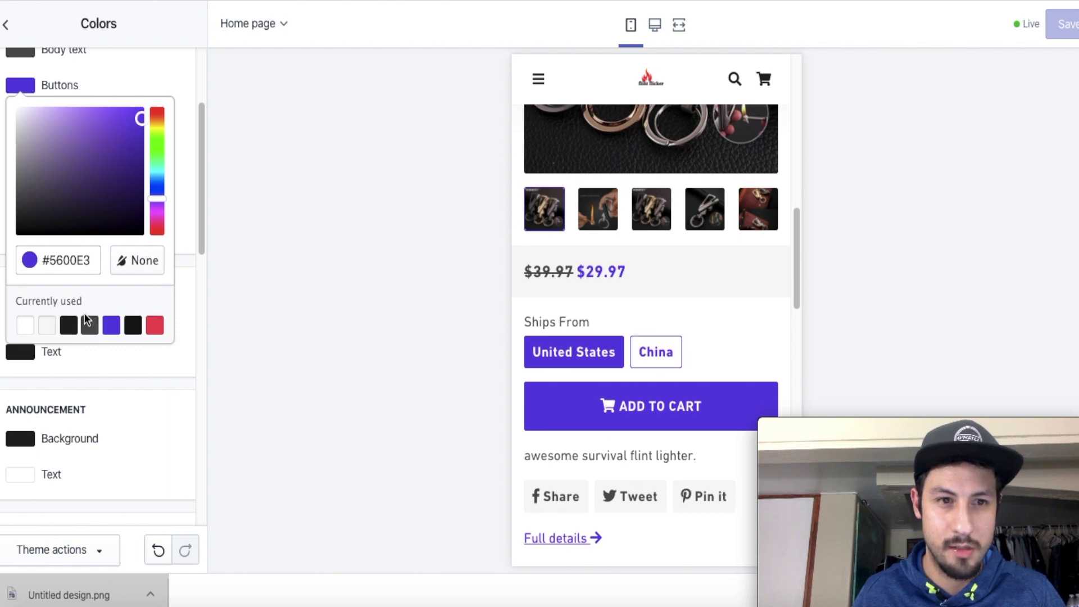
mouse_move(201, 187)
mouse_down()
mouse_move(207, 167)
mouse_move(211, 181)
mouse_up()
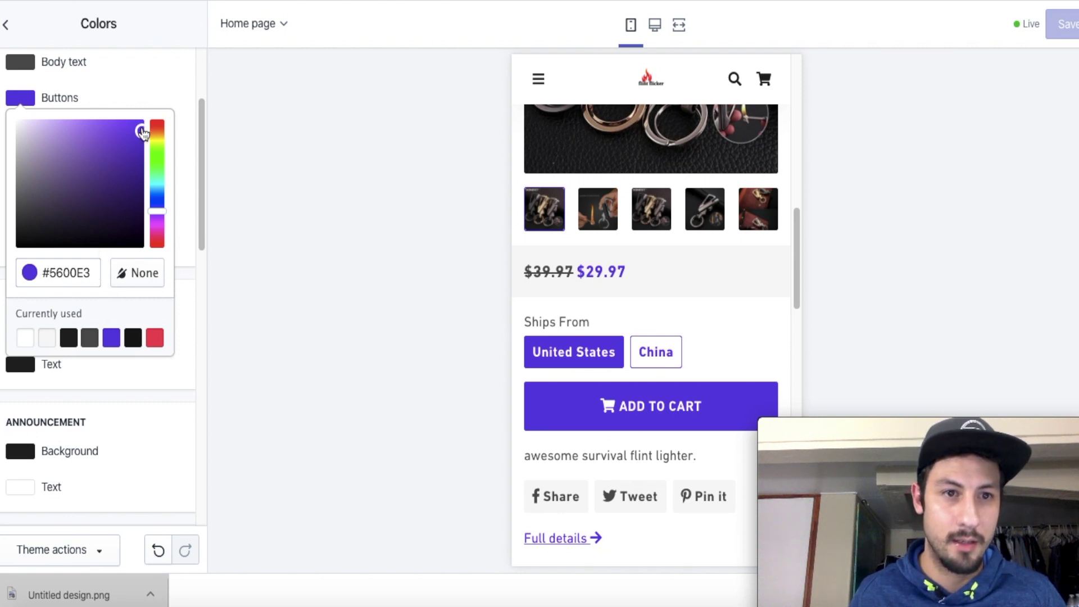
click(162, 177)
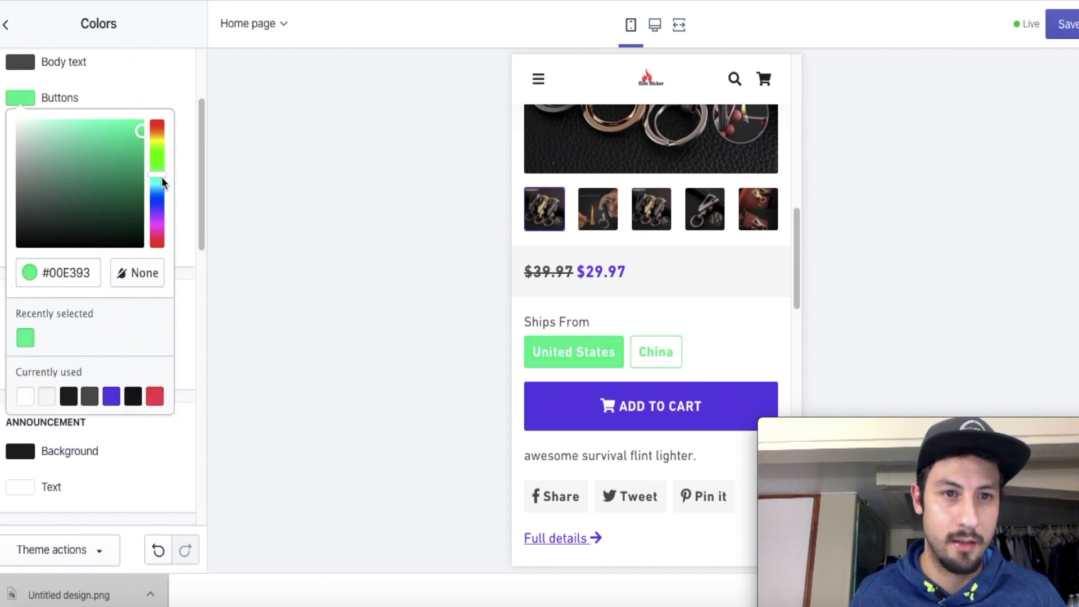
mouse_move(161, 176)
mouse_down()
mouse_move(157, 150)
mouse_move(164, 159)
mouse_move(161, 186)
mouse_move(163, 160)
mouse_move(143, 150)
mouse_move(157, 181)
mouse_move(157, 154)
mouse_move(148, 178)
mouse_up()
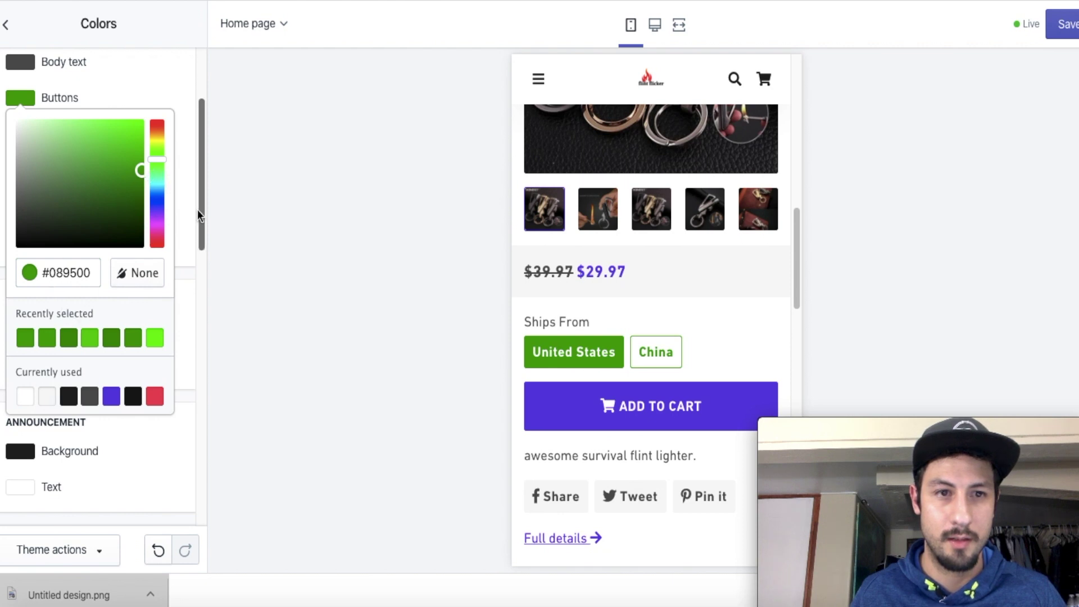
scroll(201, 211, down, 3)
click(183, 185)
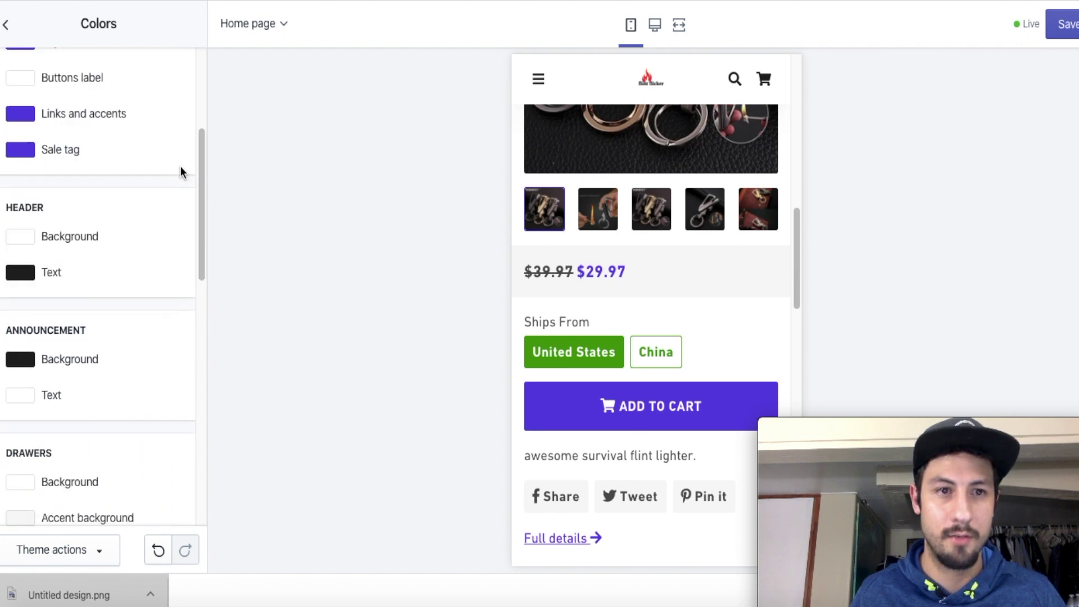
scroll(201, 186, up, 1)
drag(202, 180, 201, 160)
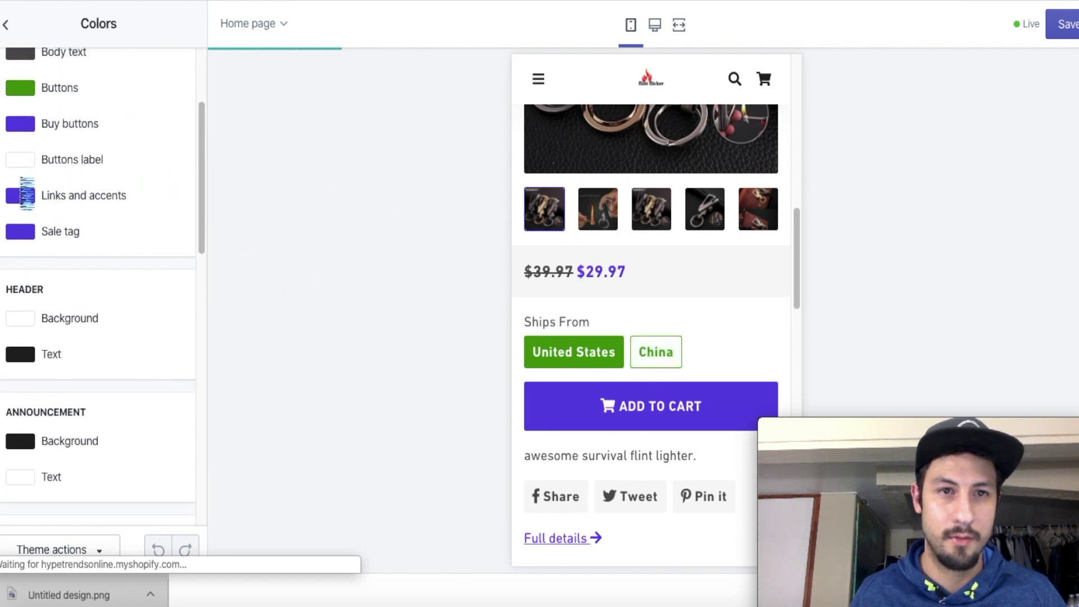
- Set the Buy buttons colour to the recent green #089500
click(23, 127)
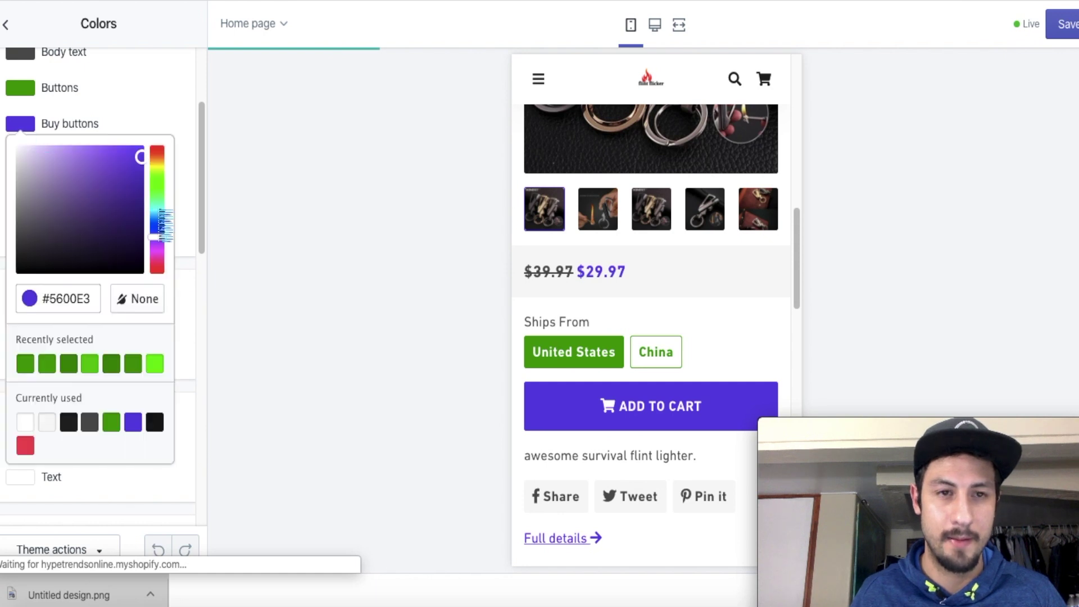
drag(202, 221, 208, 248)
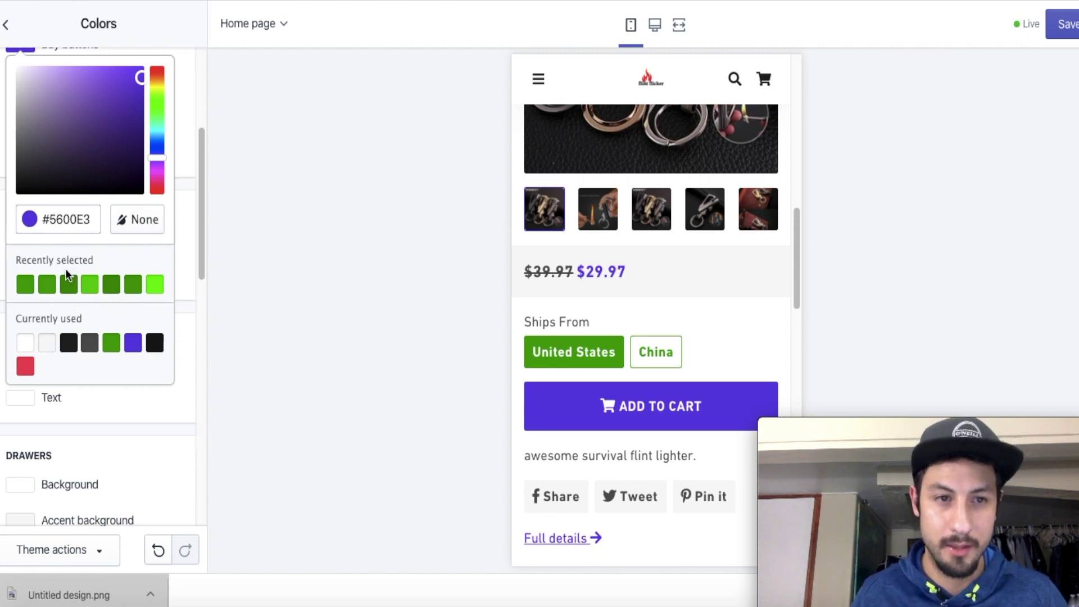
click(27, 288)
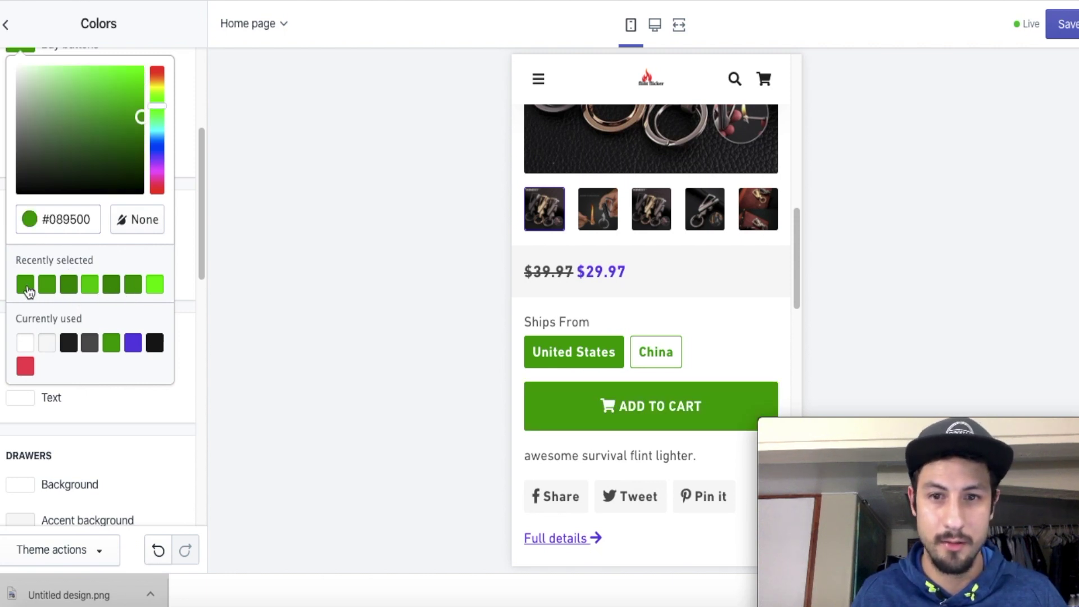
mouse_move(200, 217)
mouse_down()
mouse_move(214, 248)
mouse_move(208, 204)
mouse_up()
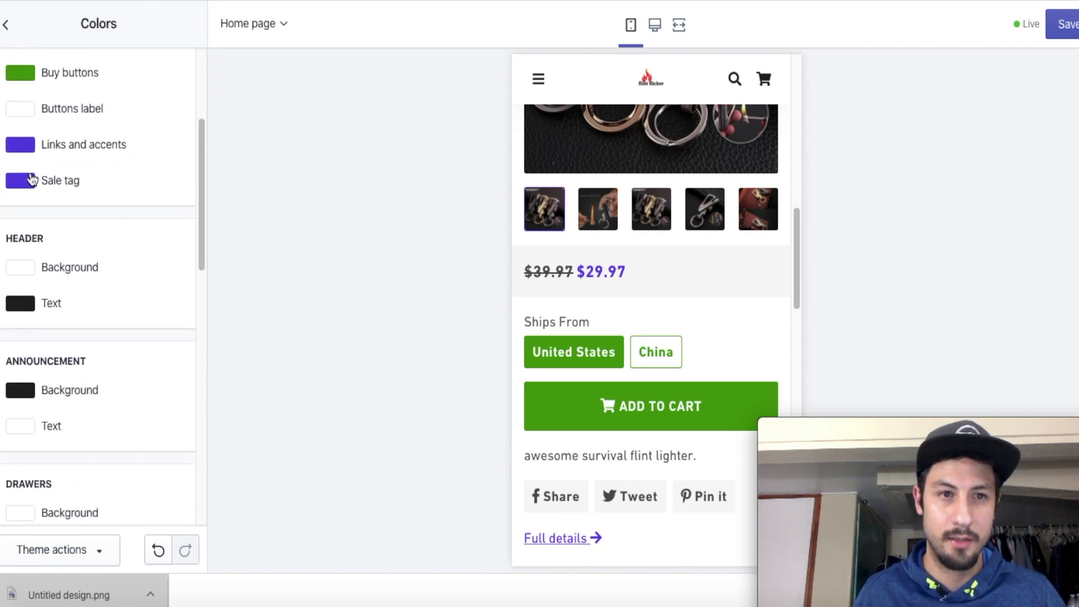
- Change the Sale tag colour to red #E30000
click(29, 182)
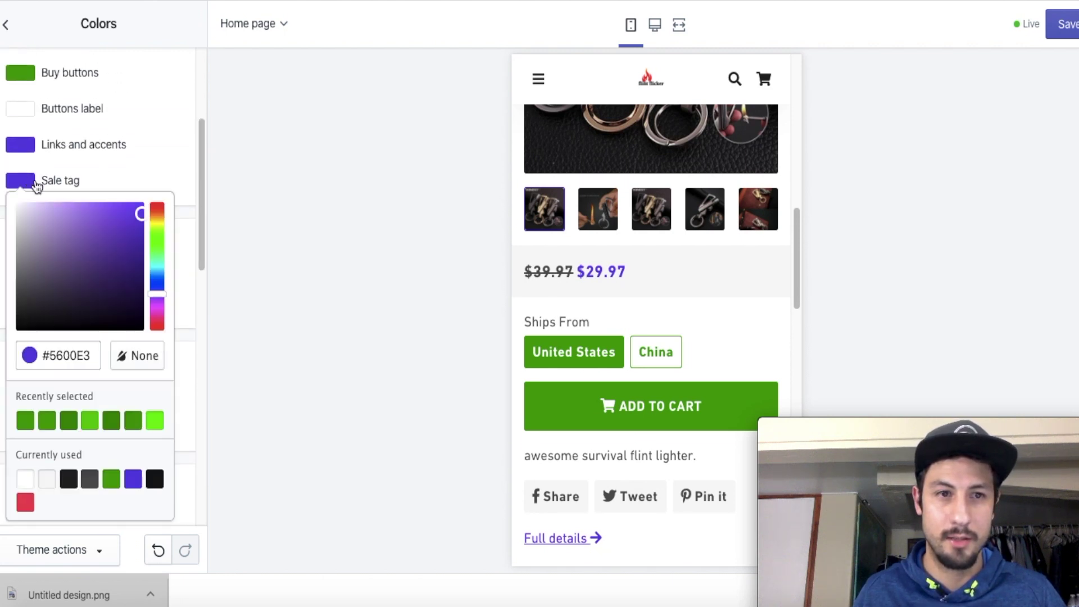
click(157, 213)
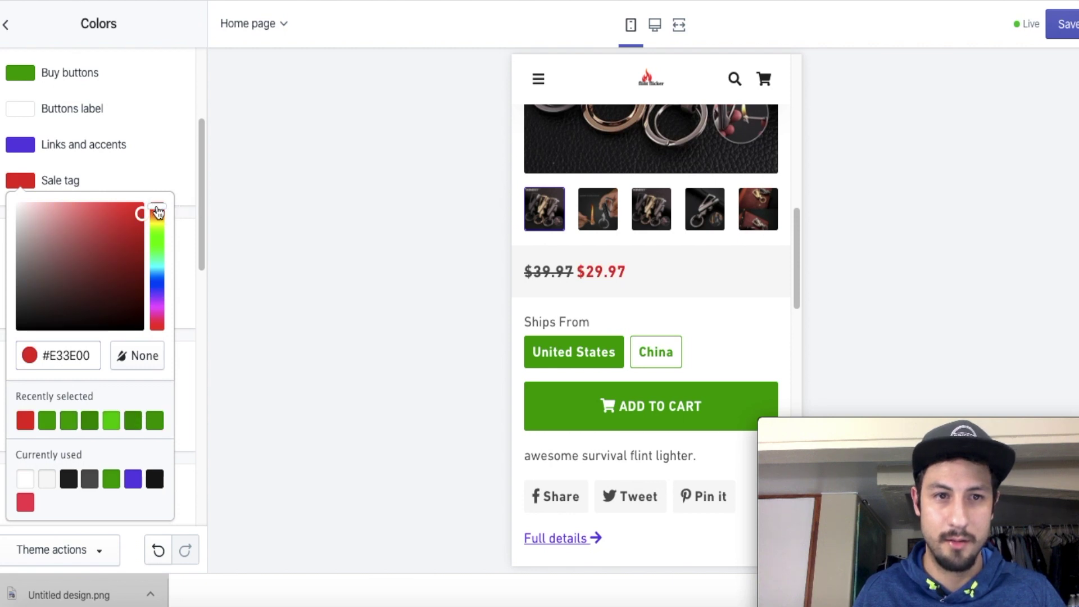
drag(158, 213, 203, 155)
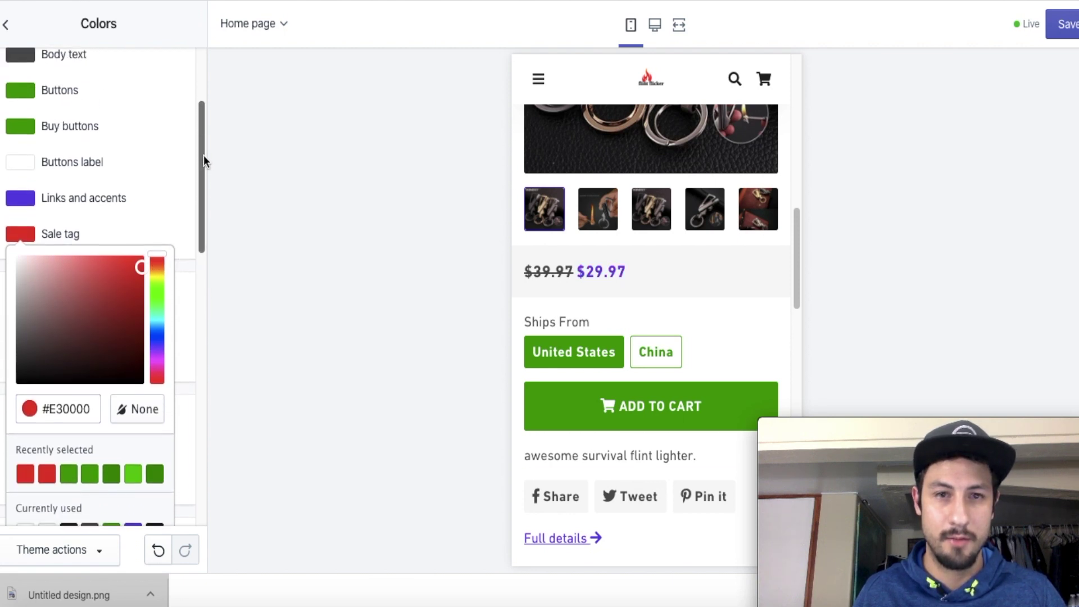
click(31, 203)
drag(200, 214, 192, 275)
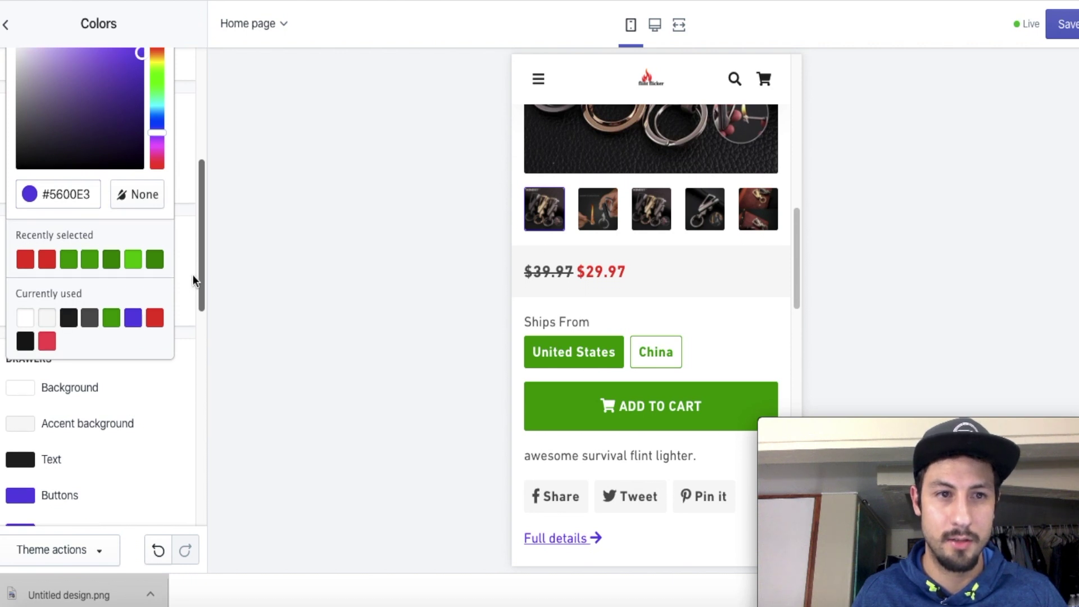
drag(192, 274, 195, 266)
click(188, 219)
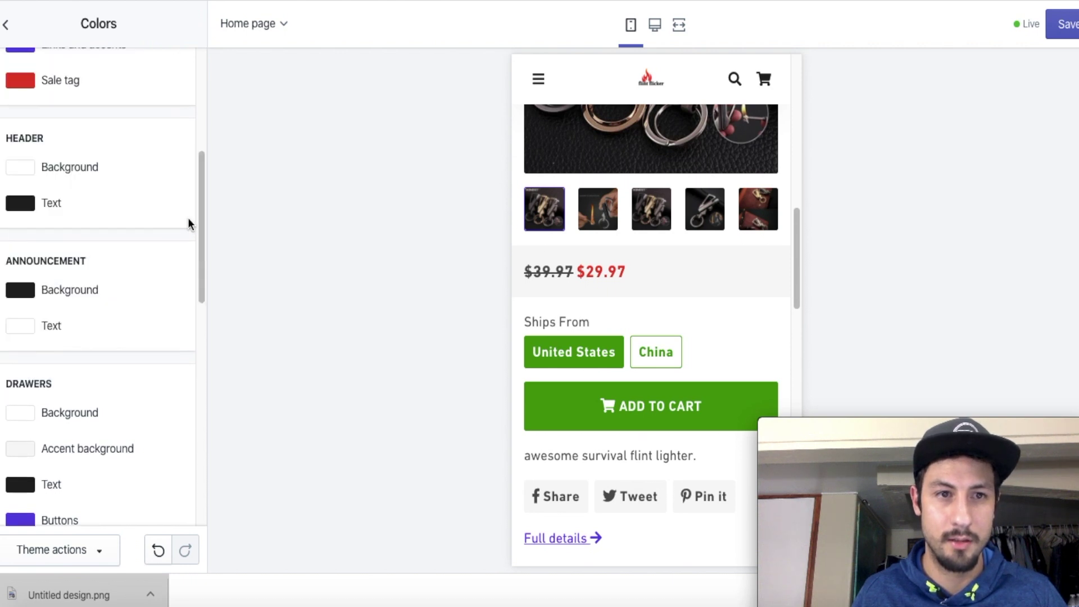
drag(197, 238, 195, 190)
scroll(67, 180, down, 1)
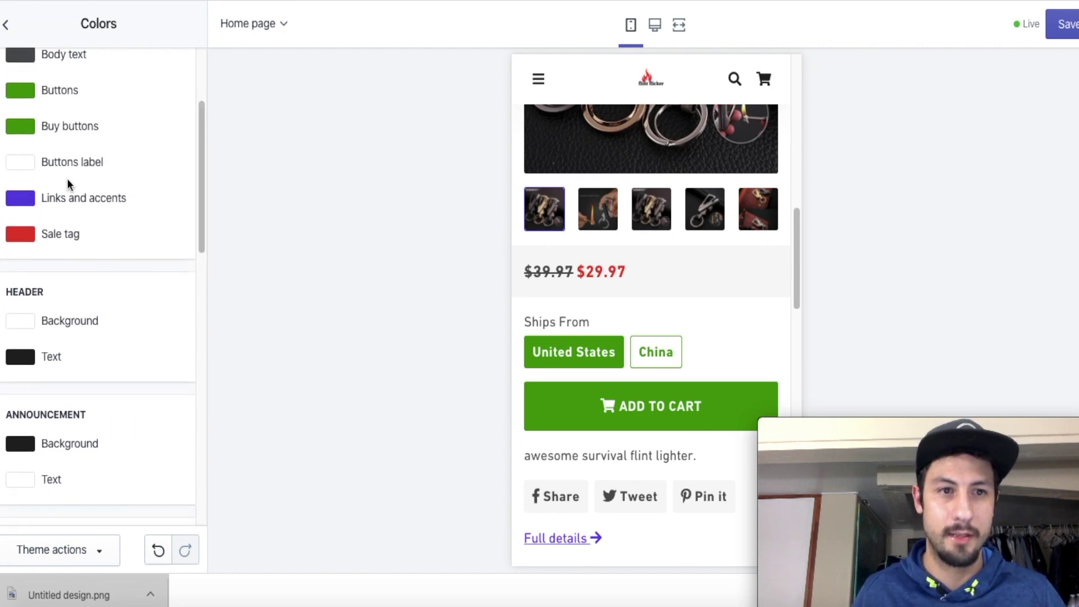
- Set the Drawers Buttons colour to the same green, then go to Typography settings
click(21, 198)
scroll(86, 443, down, 8)
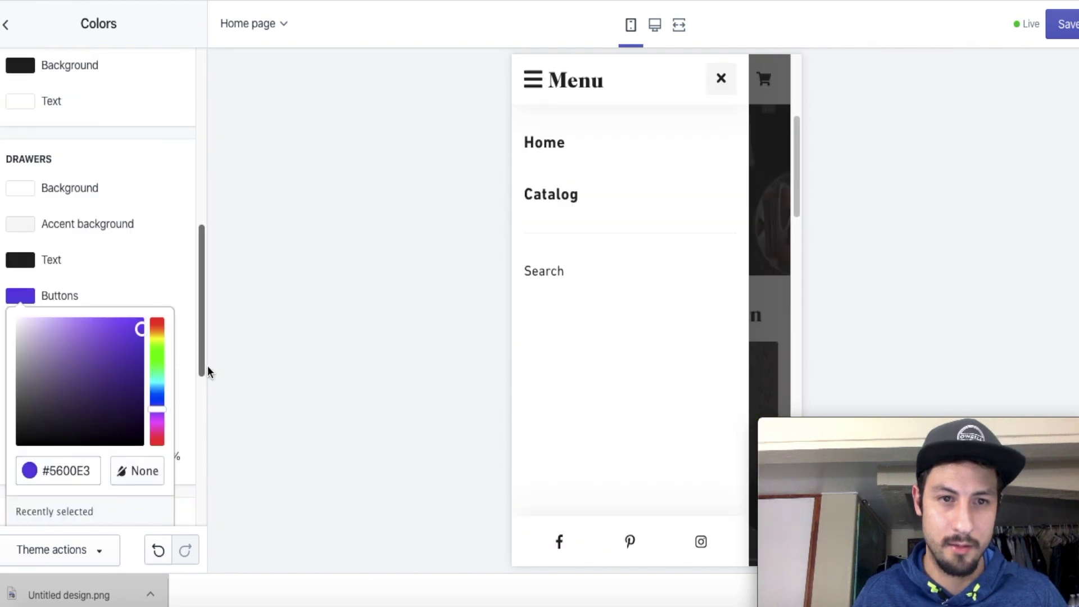
drag(208, 366, 217, 423)
click(68, 314)
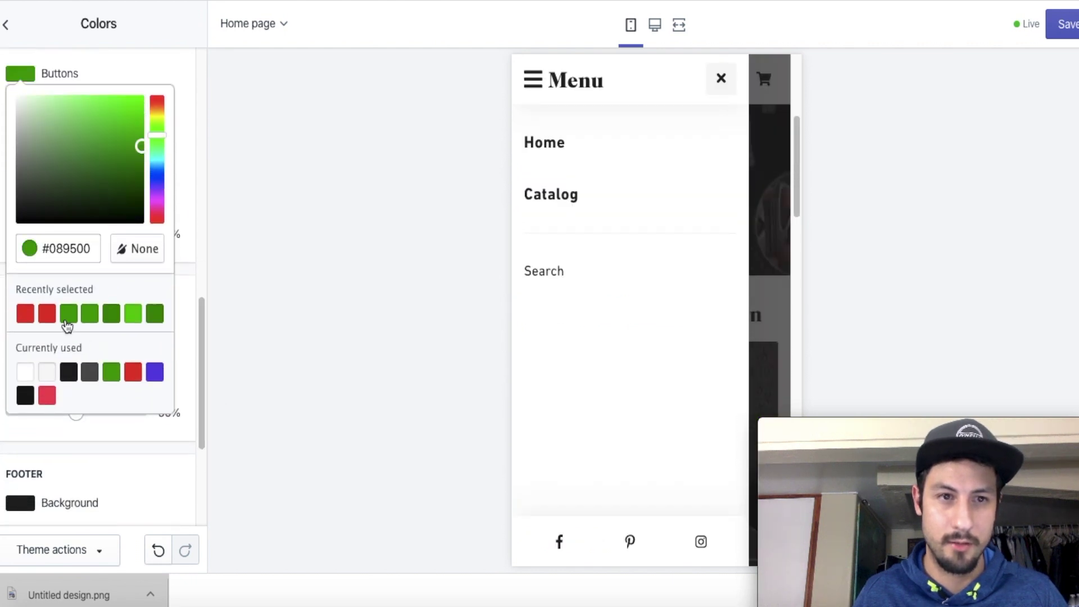
click(212, 269)
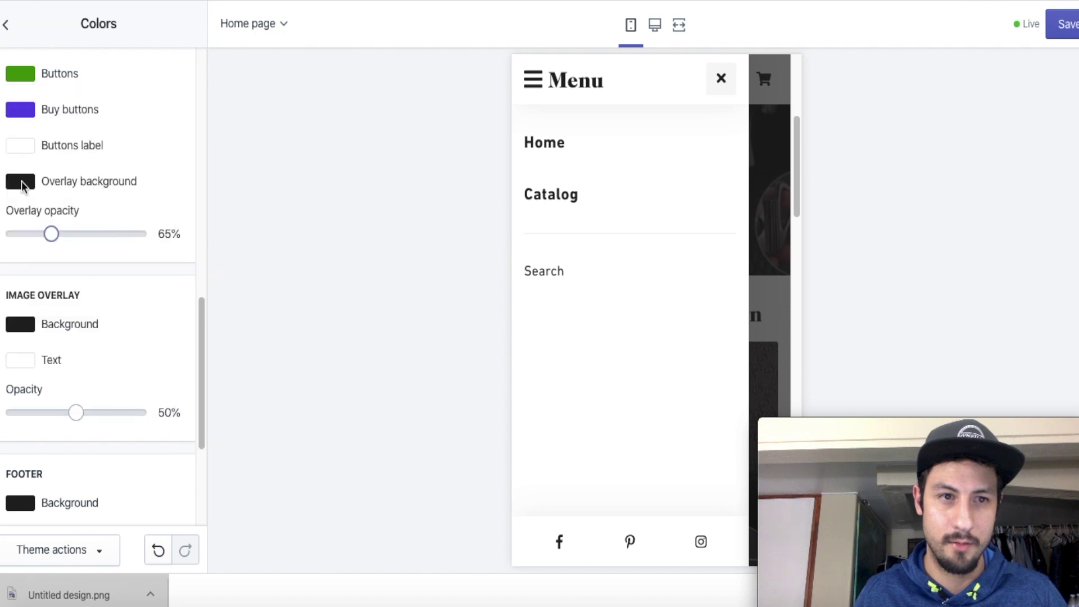
click(23, 110)
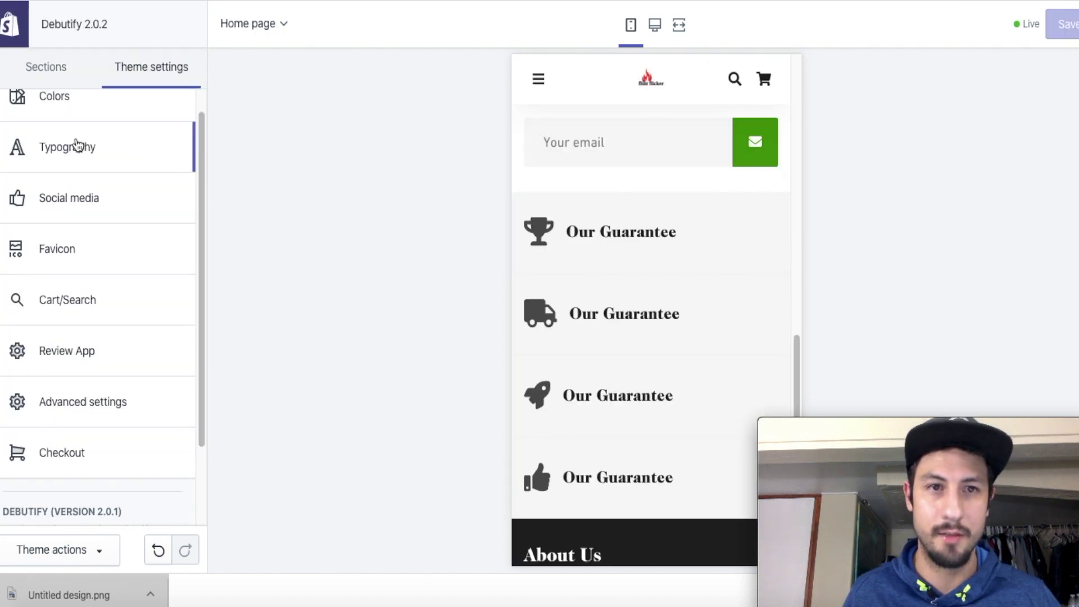
click(75, 147)
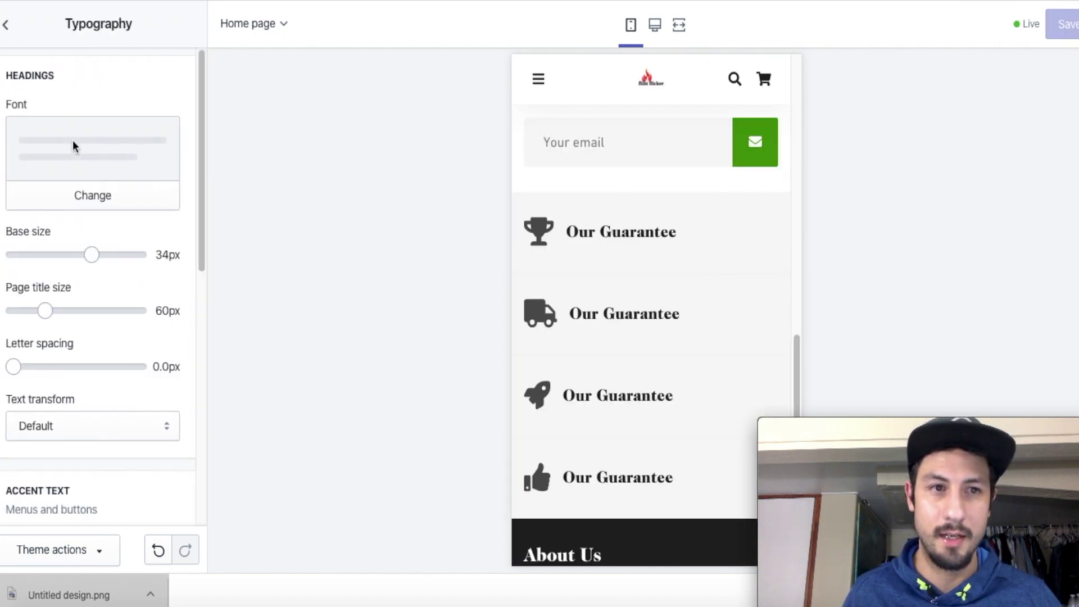
- Browse the heading fonts, preview at desktop width, and keep ITC Caslon No 224 unchanged
click(93, 195)
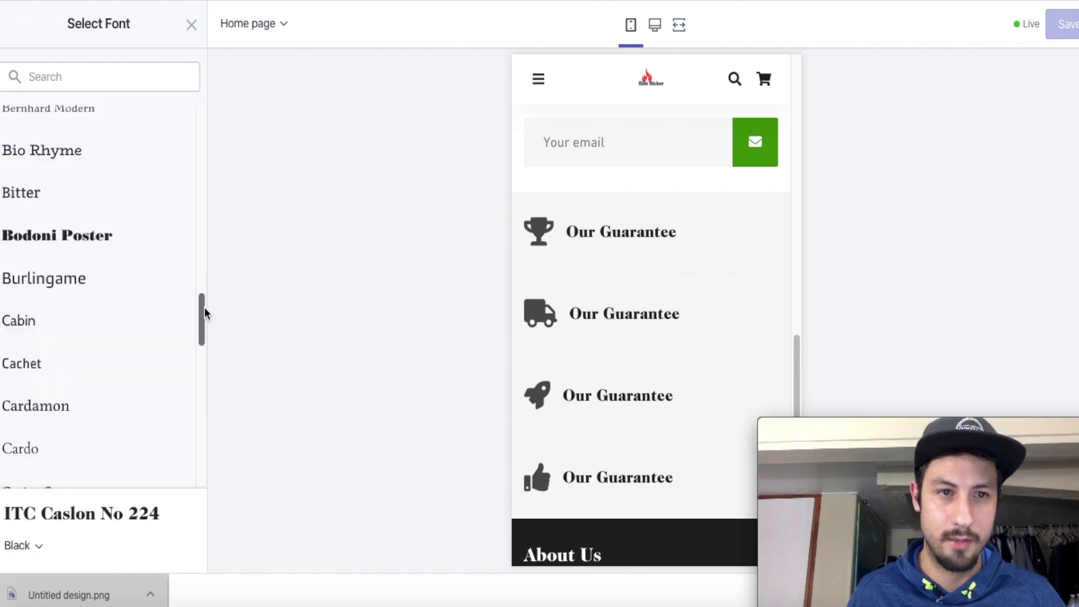
drag(202, 309, 195, 351)
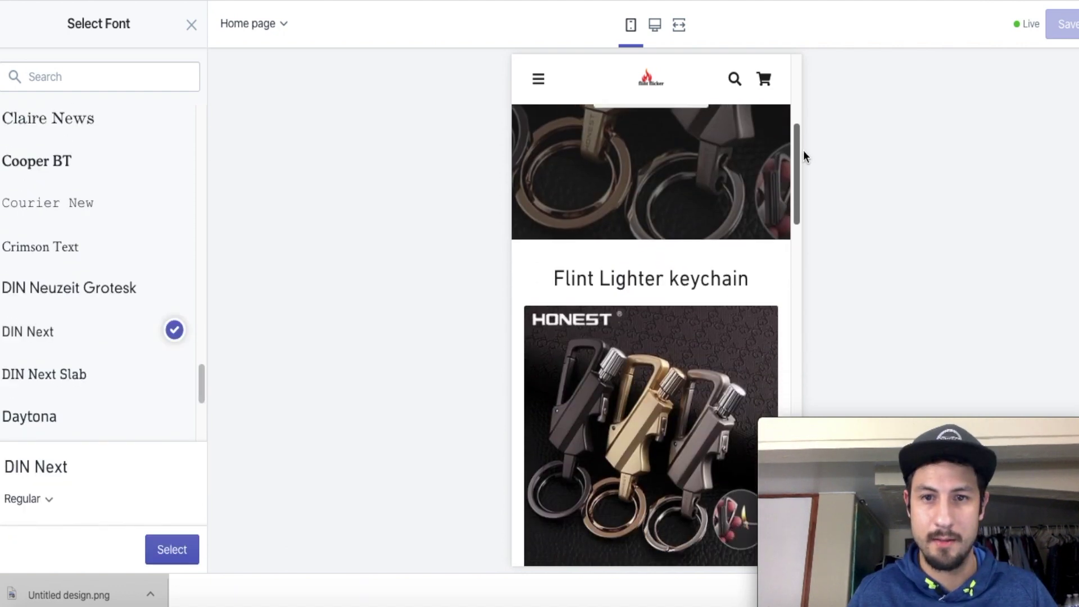
scroll(731, 124, up, 1)
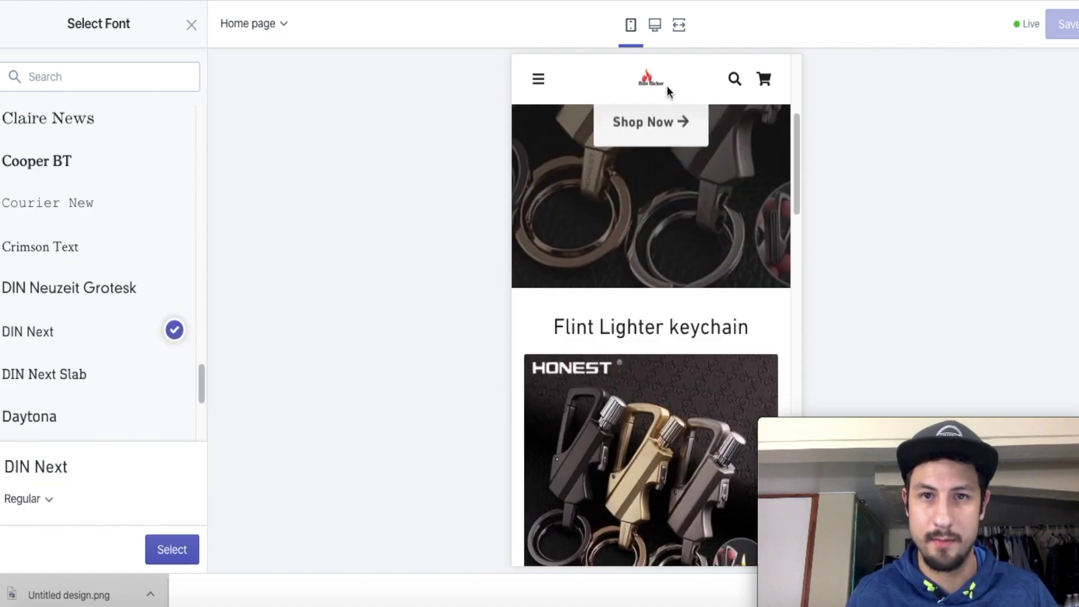
click(678, 25)
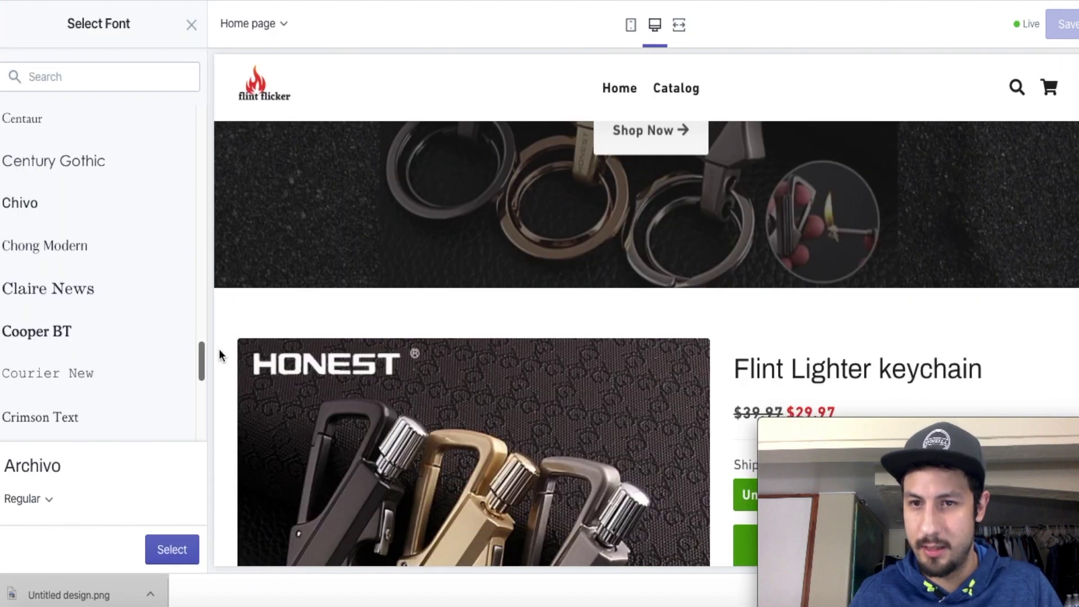
scroll(220, 354, down, 8)
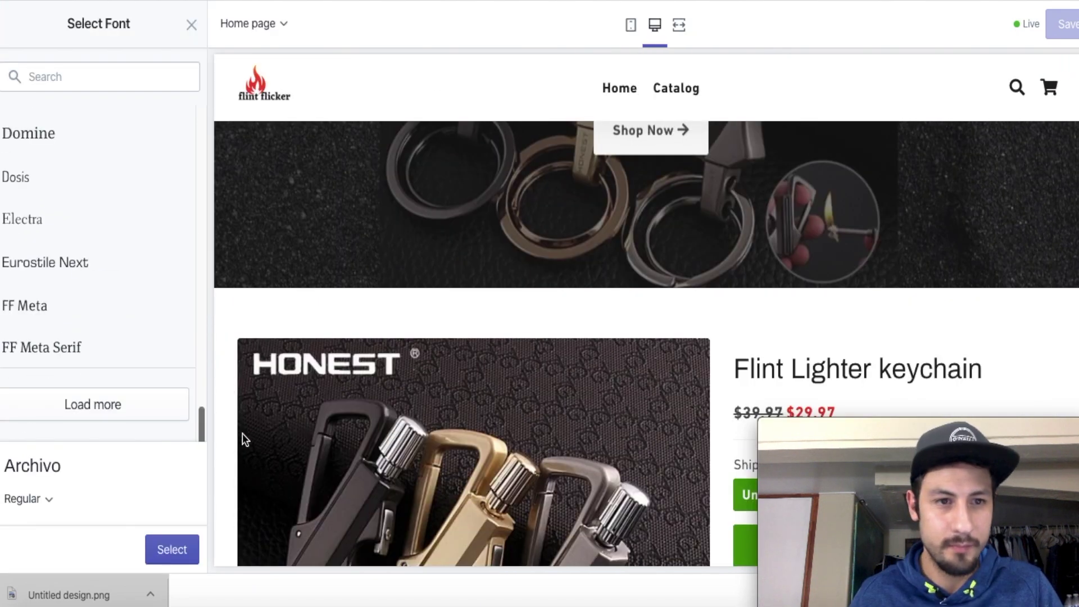
scroll(241, 421, up, 3)
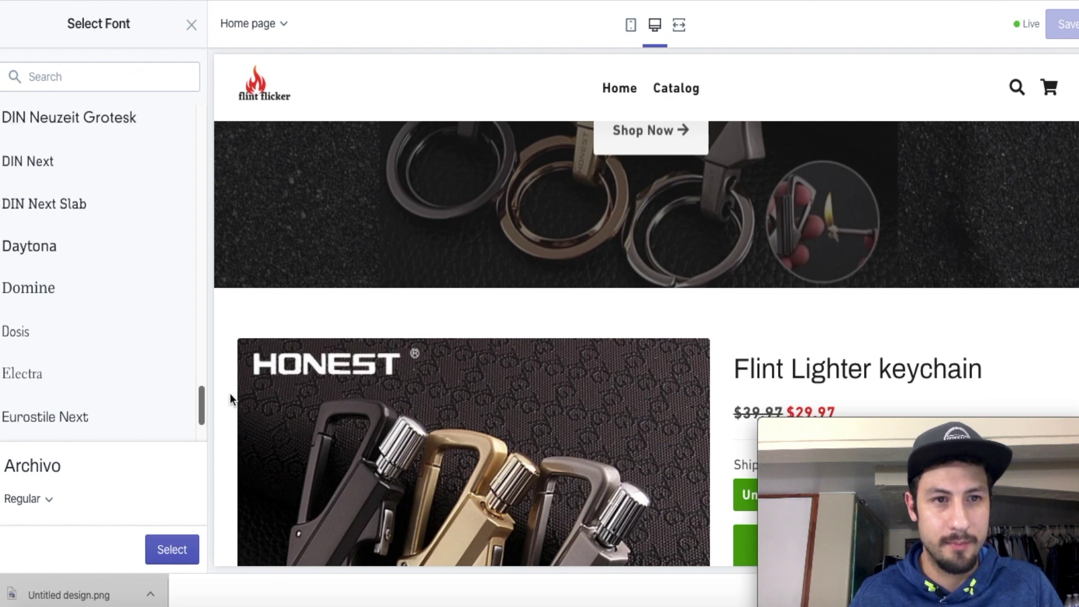
scroll(231, 393, down, 3)
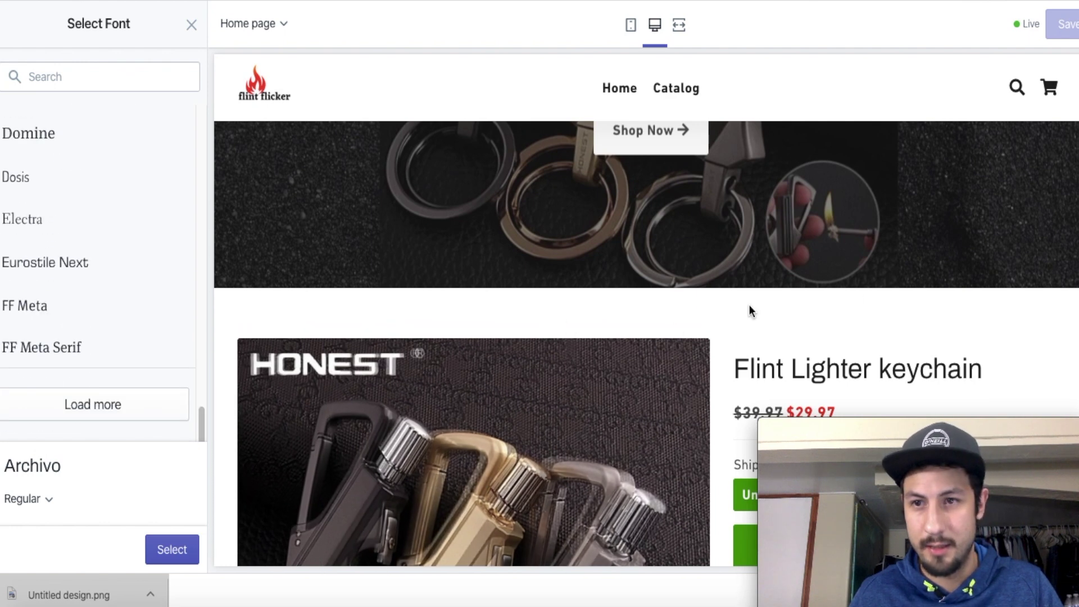
scroll(472, 343, down, 5)
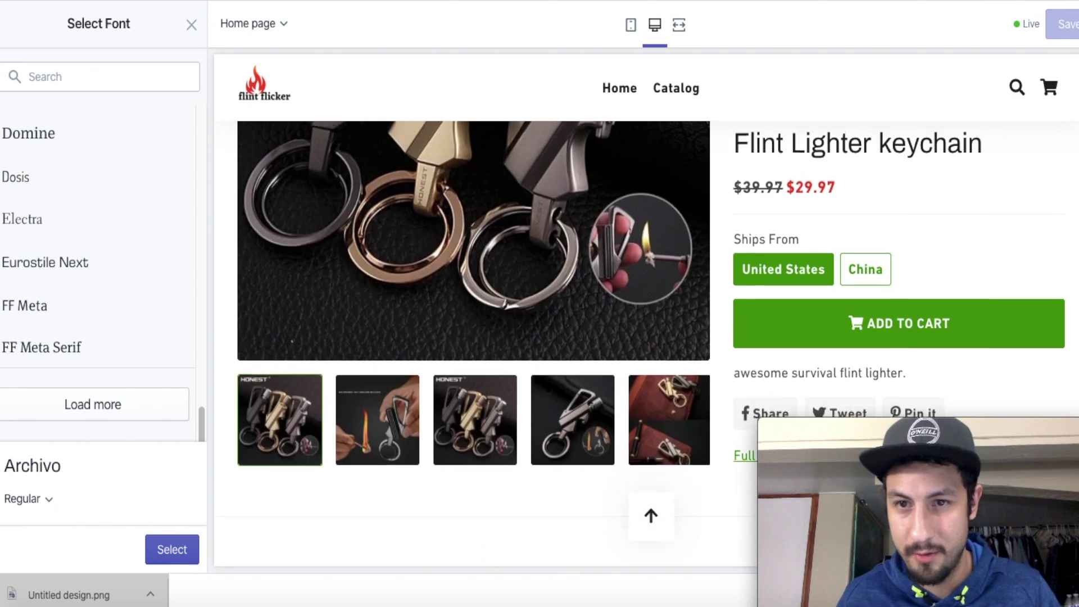
scroll(472, 343, up, 3)
scroll(1040, 120, up, 5)
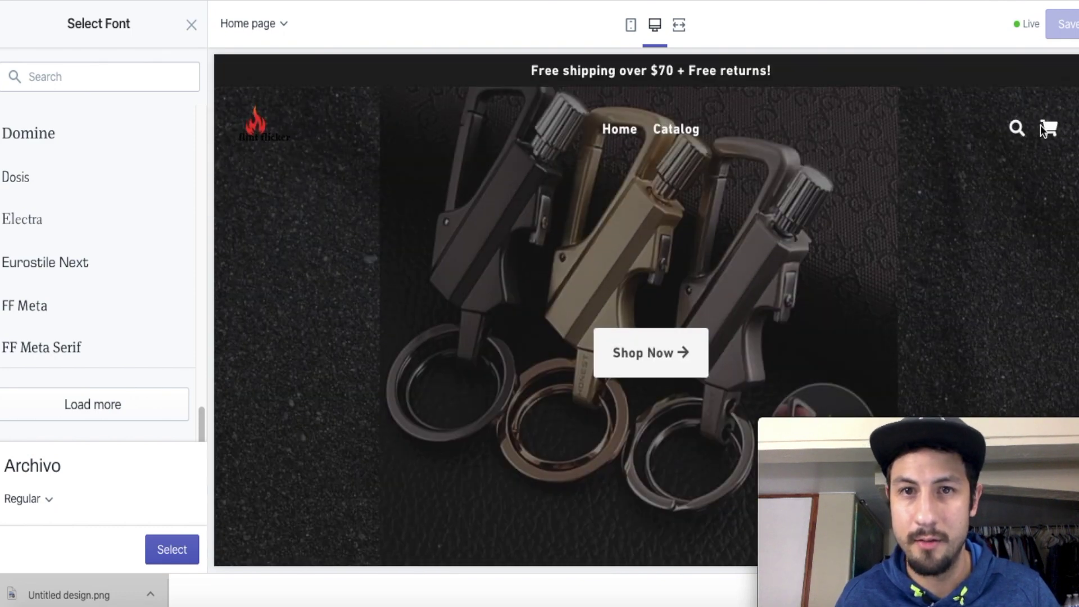
scroll(1057, 169, down, 4)
scroll(1012, 186, up, 5)
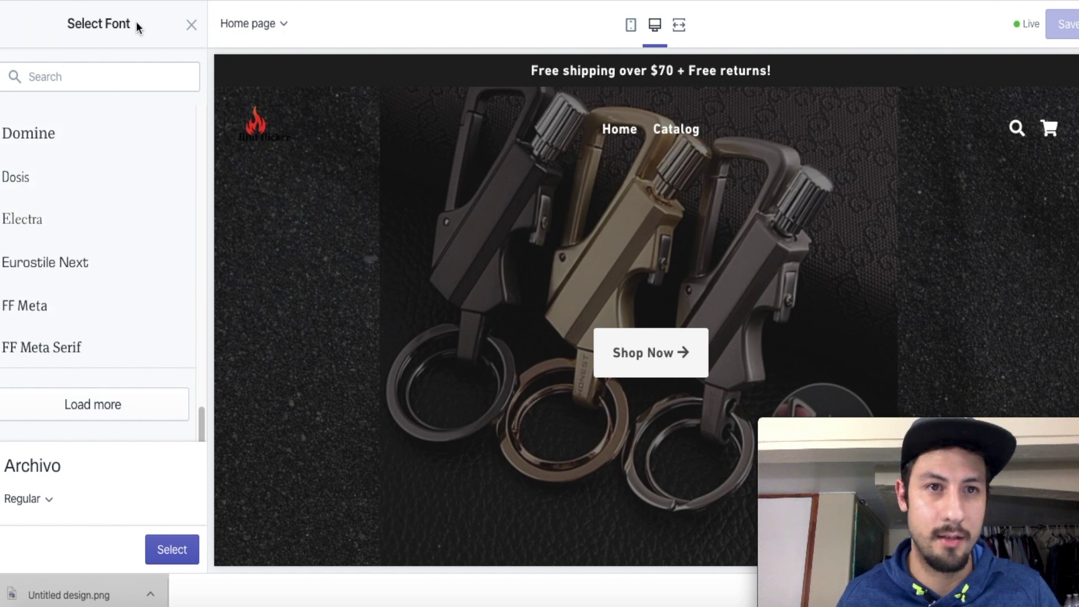
click(192, 27)
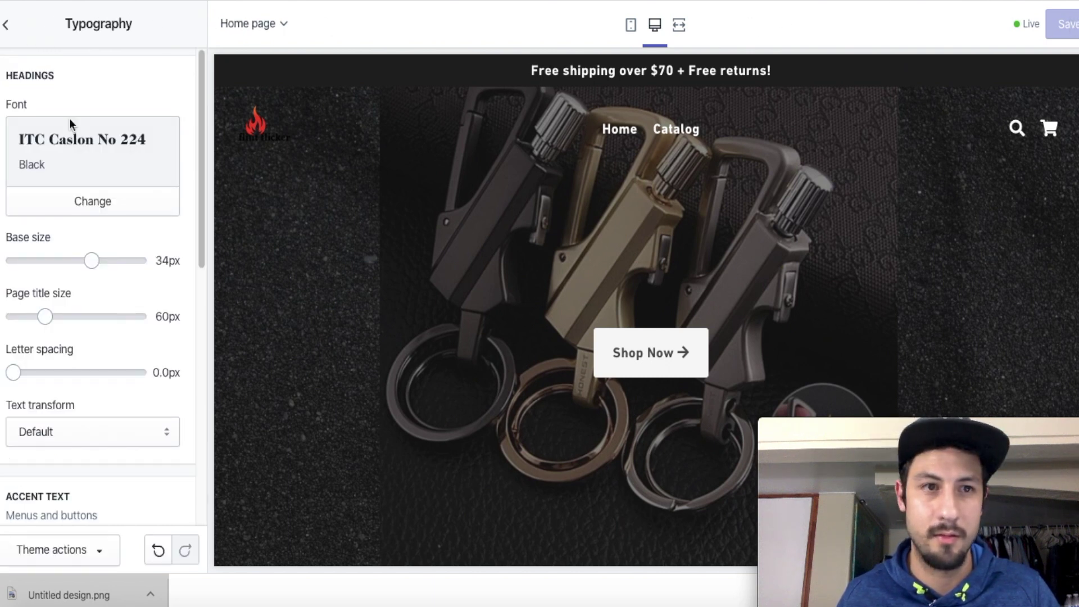
- Go from the theme settings list to the Checkout settings
click(19, 25)
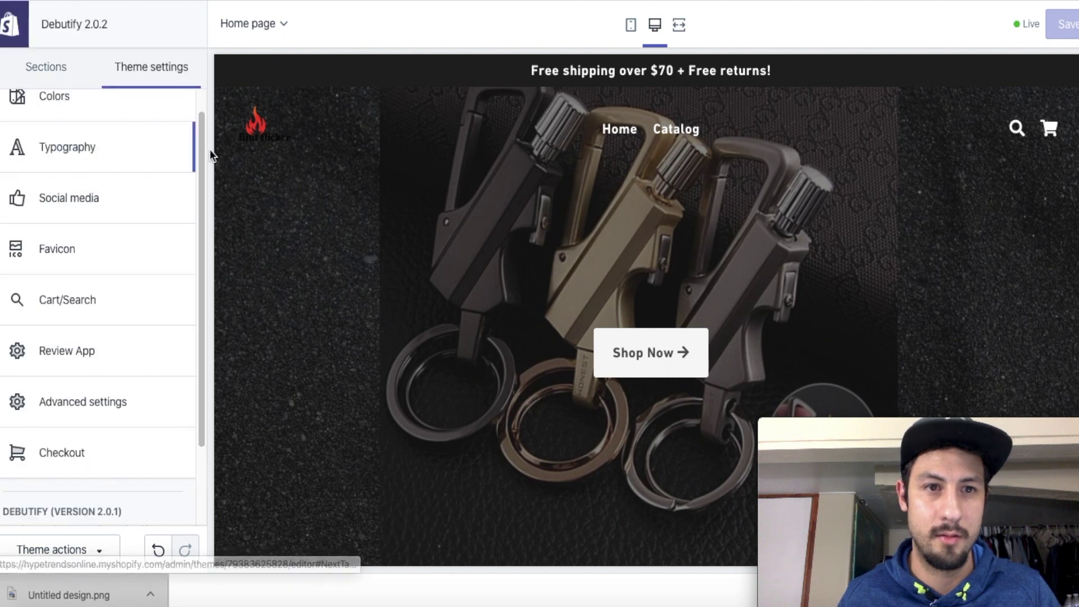
drag(203, 161, 200, 370)
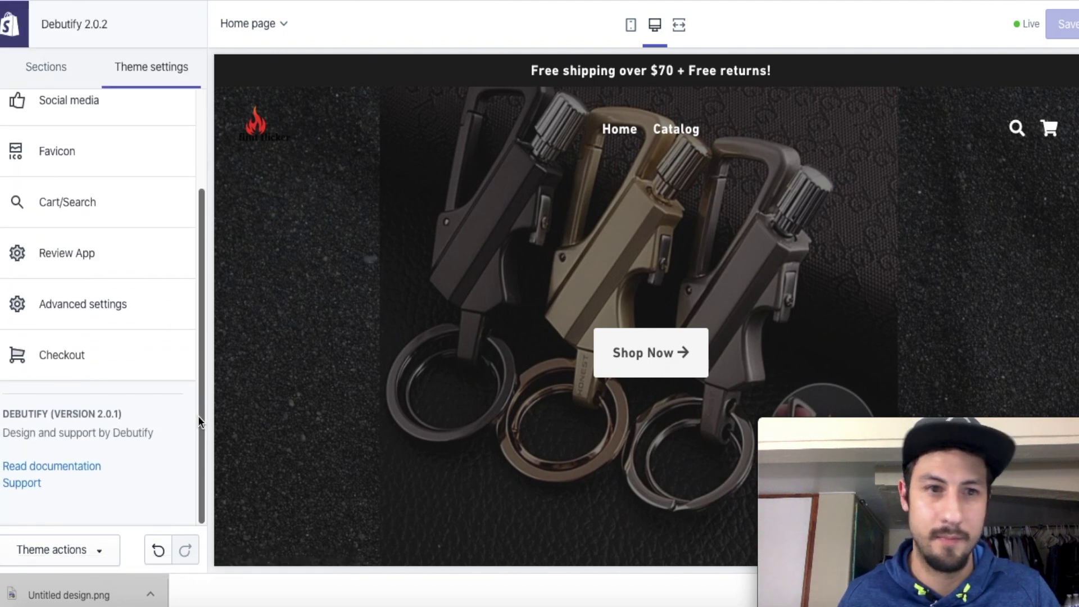
click(84, 353)
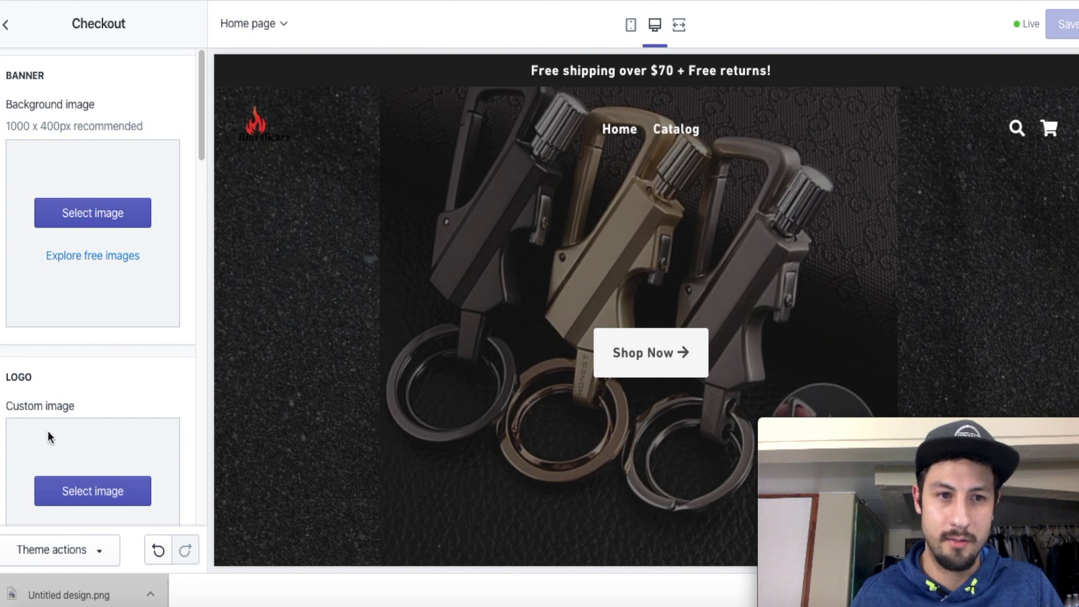
- Set the flint flicker image as the checkout logo and save the theme
scroll(202, 147, down, 5)
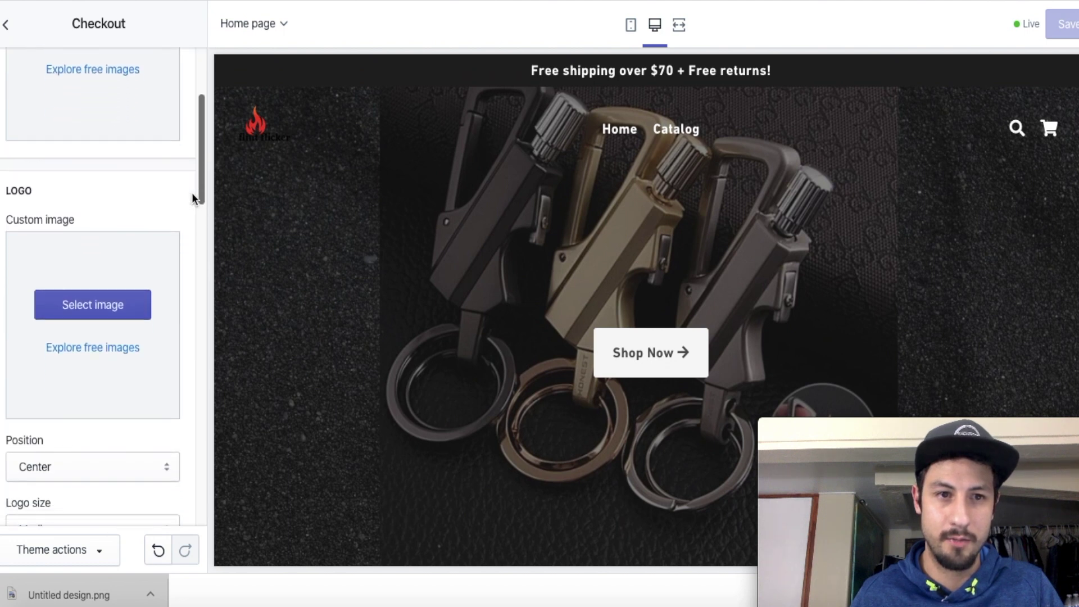
click(96, 282)
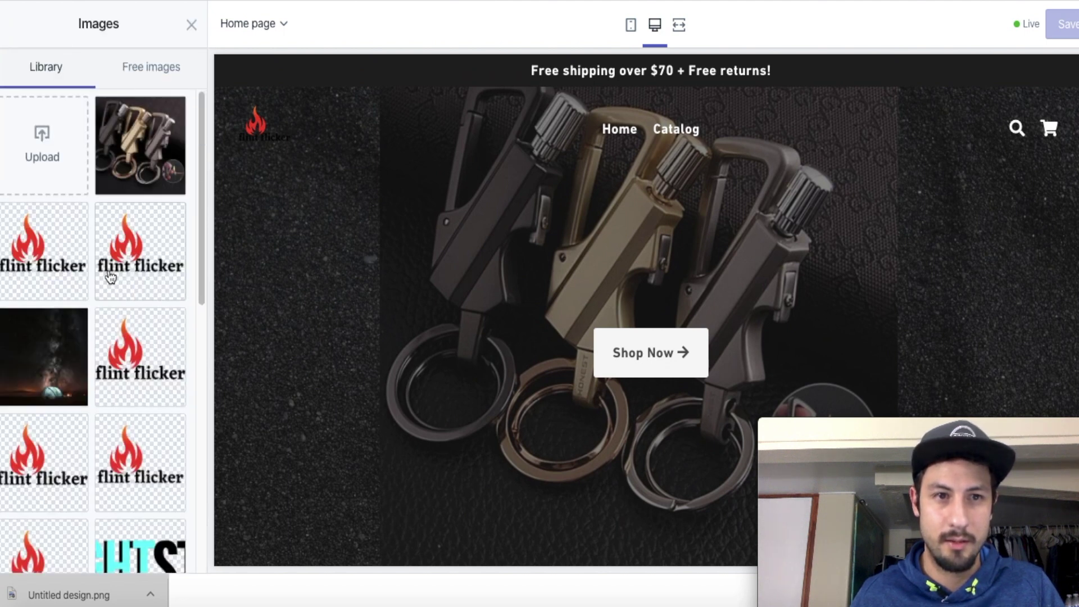
mouse_move(199, 200)
mouse_down()
mouse_move(202, 315)
mouse_move(188, 184)
mouse_up()
click(48, 262)
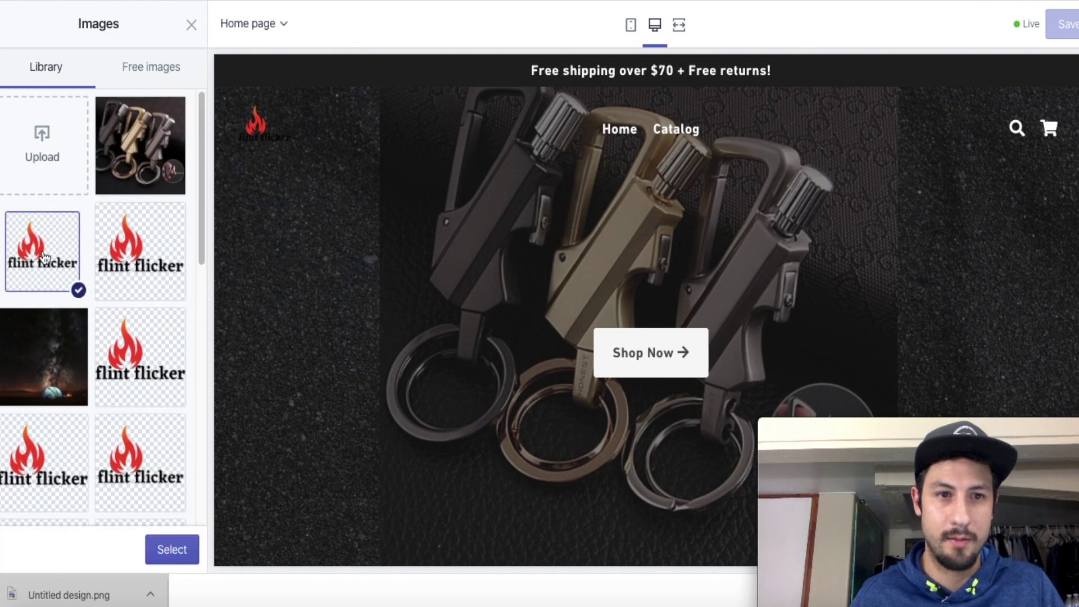
click(147, 550)
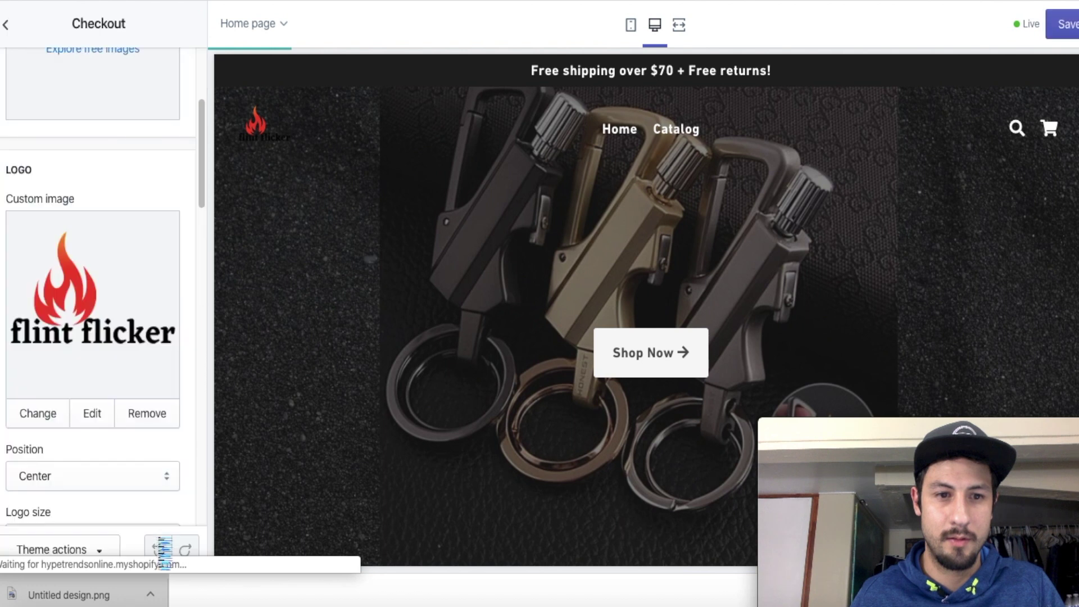
click(1066, 24)
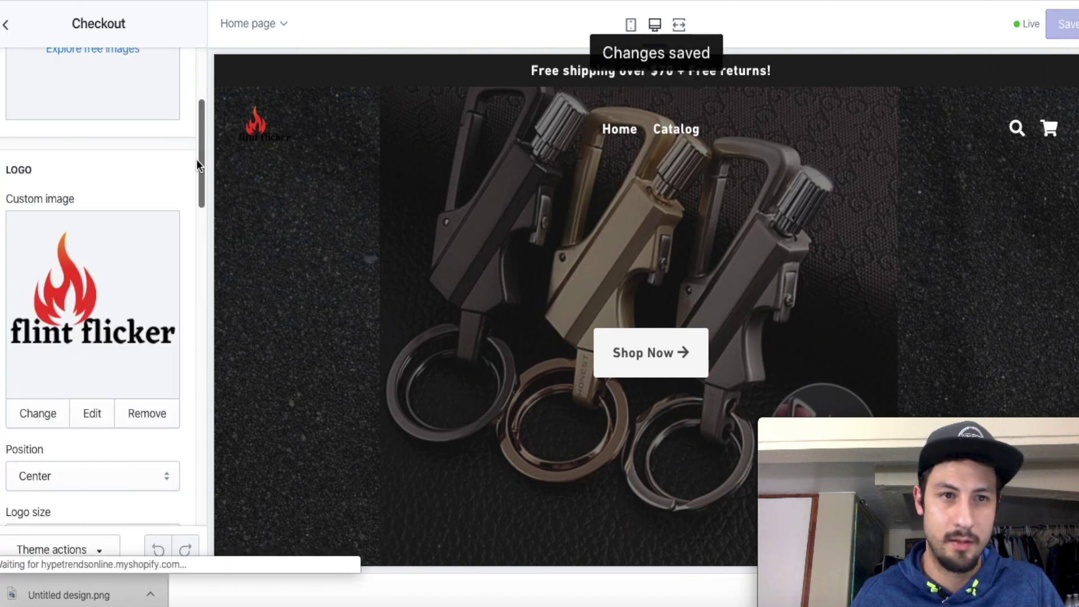
scroll(201, 170, down, 2)
scroll(207, 198, down, 7)
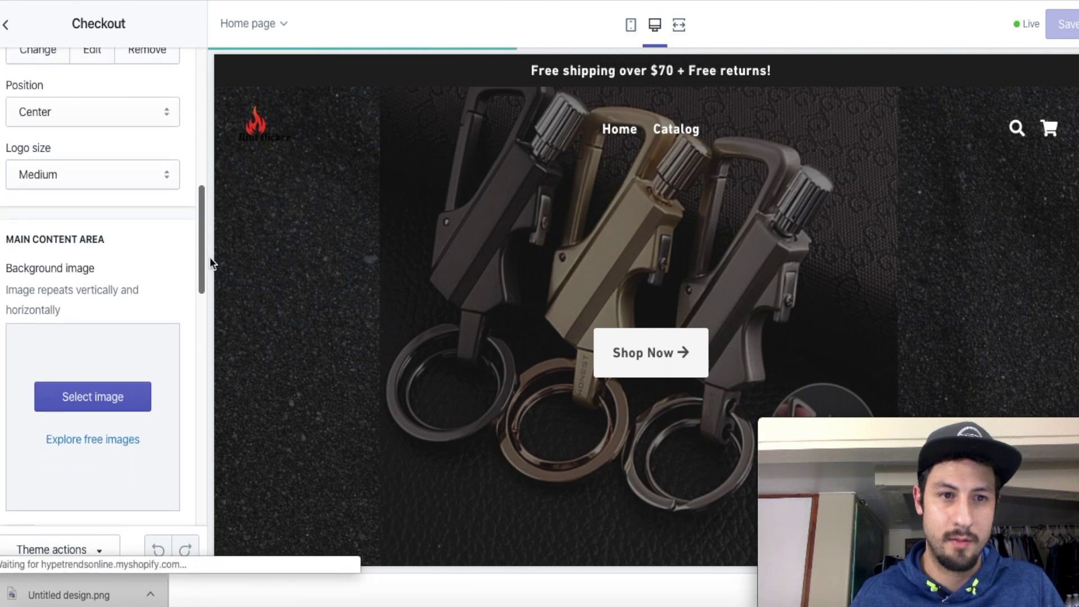
drag(210, 258, 200, 499)
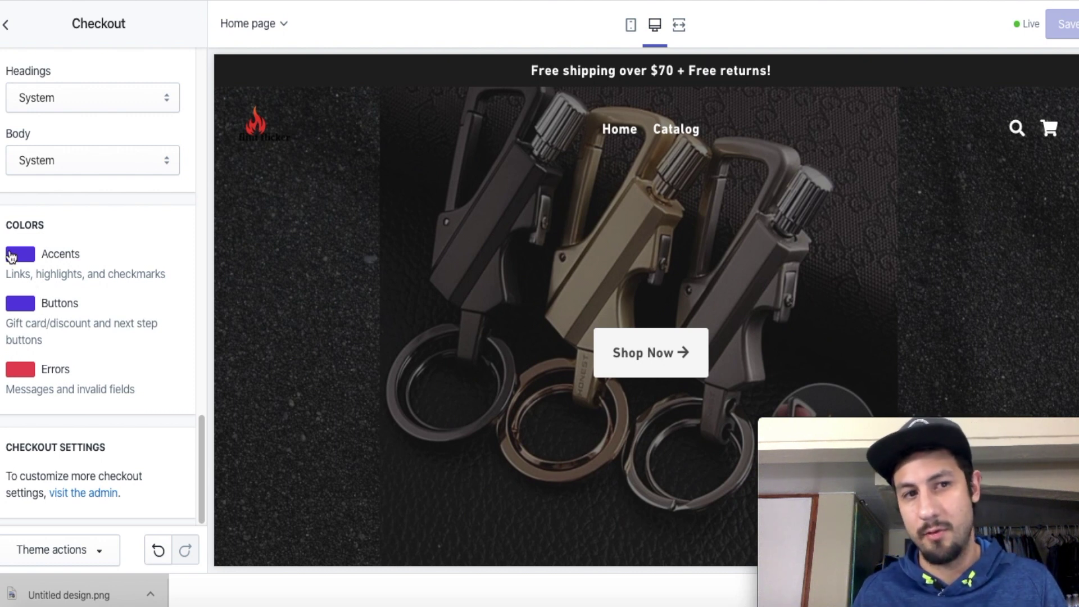
- Set the checkout Accents colour to near-black #050407
click(11, 255)
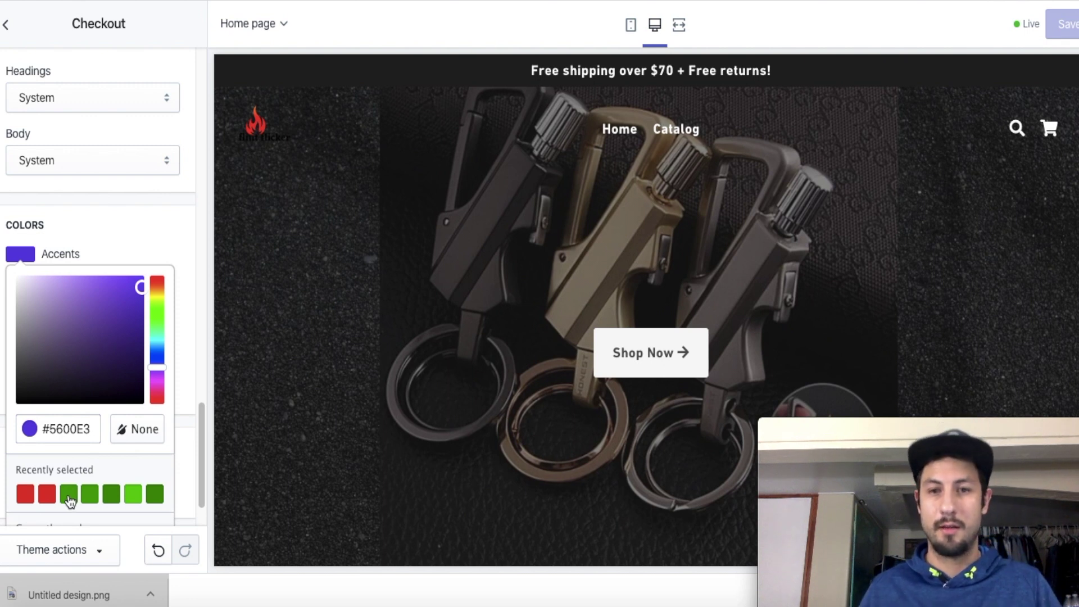
click(65, 402)
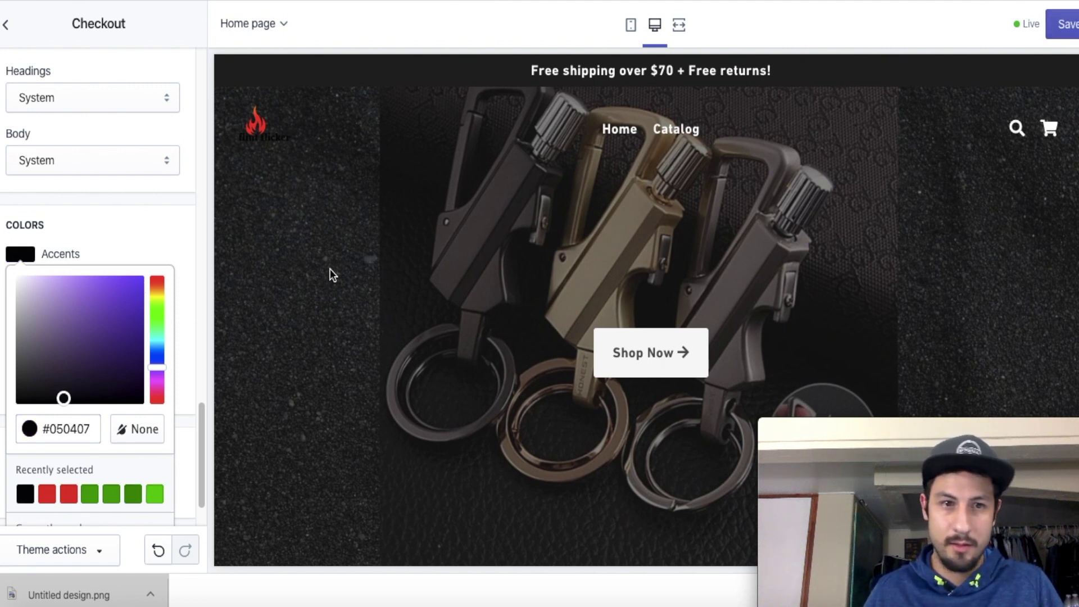
scroll(200, 427, down, 3)
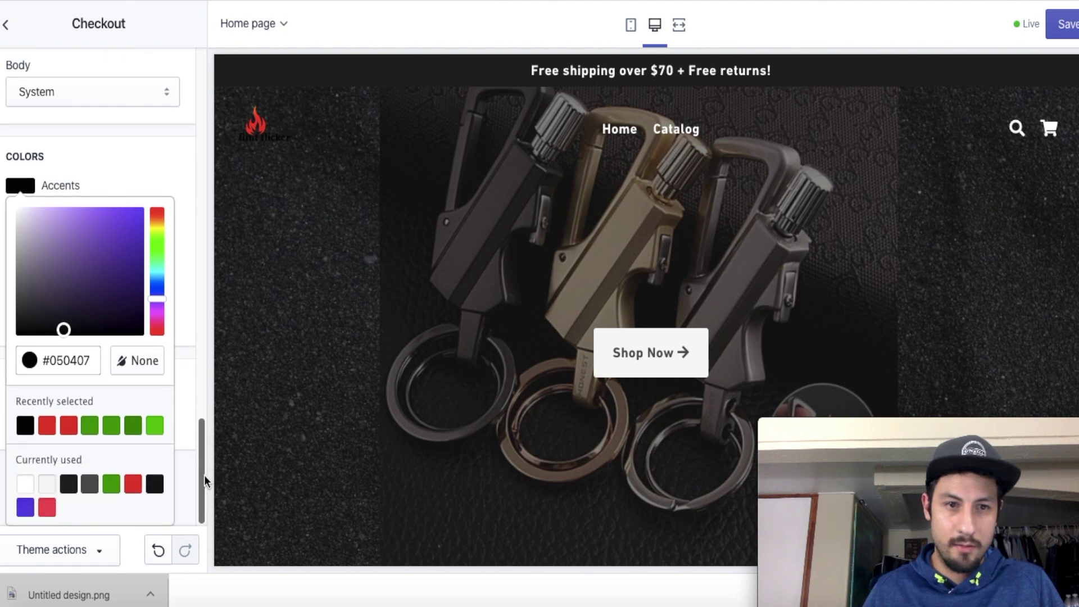
click(176, 353)
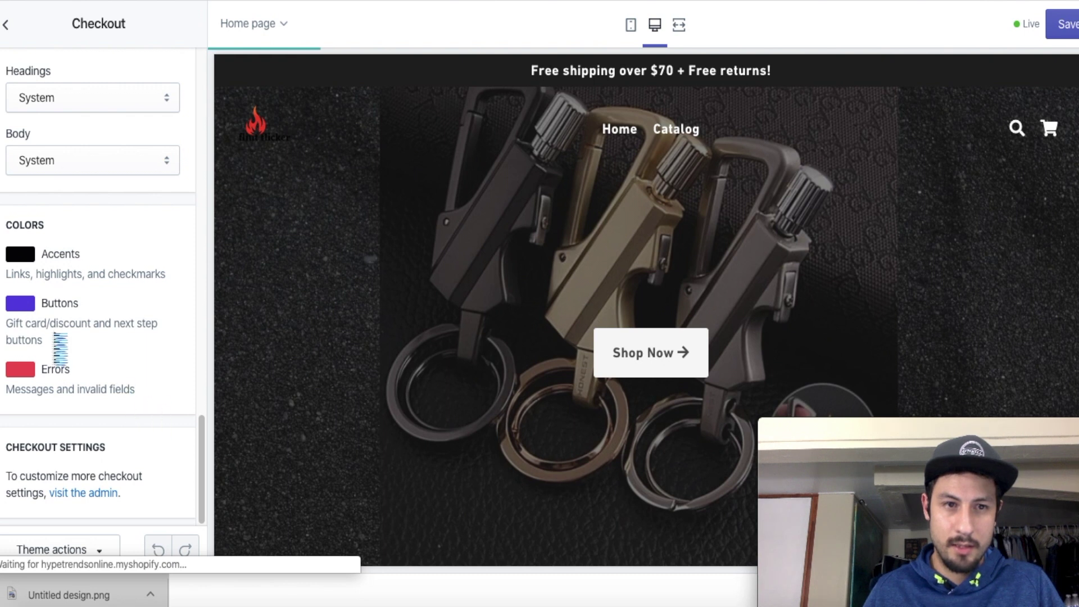
- Make the checkout Buttons colour green, save, and go back to the theme settings list
click(17, 303)
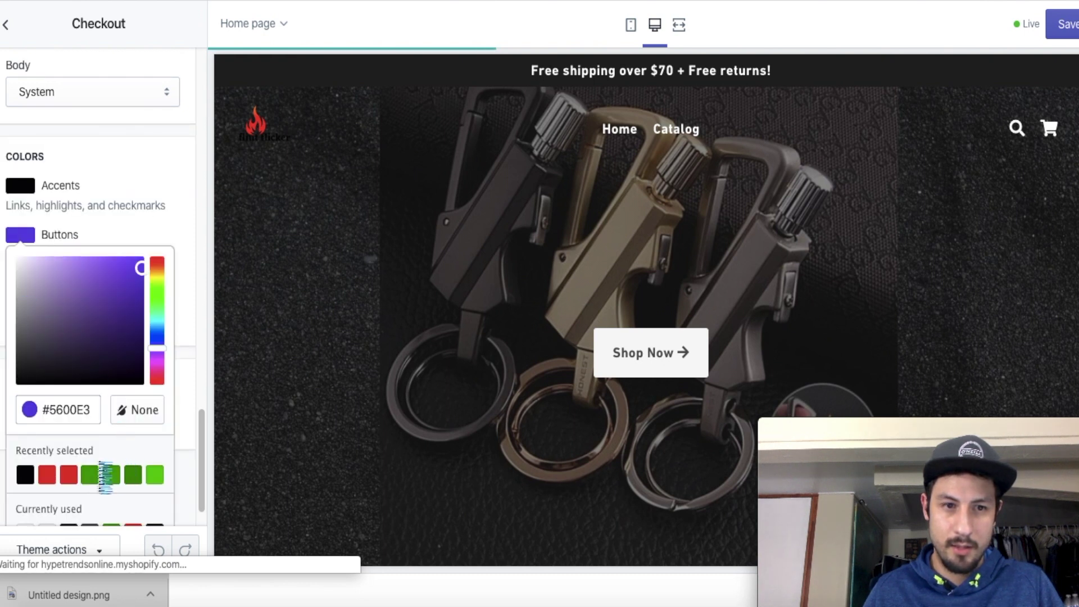
click(90, 475)
click(195, 261)
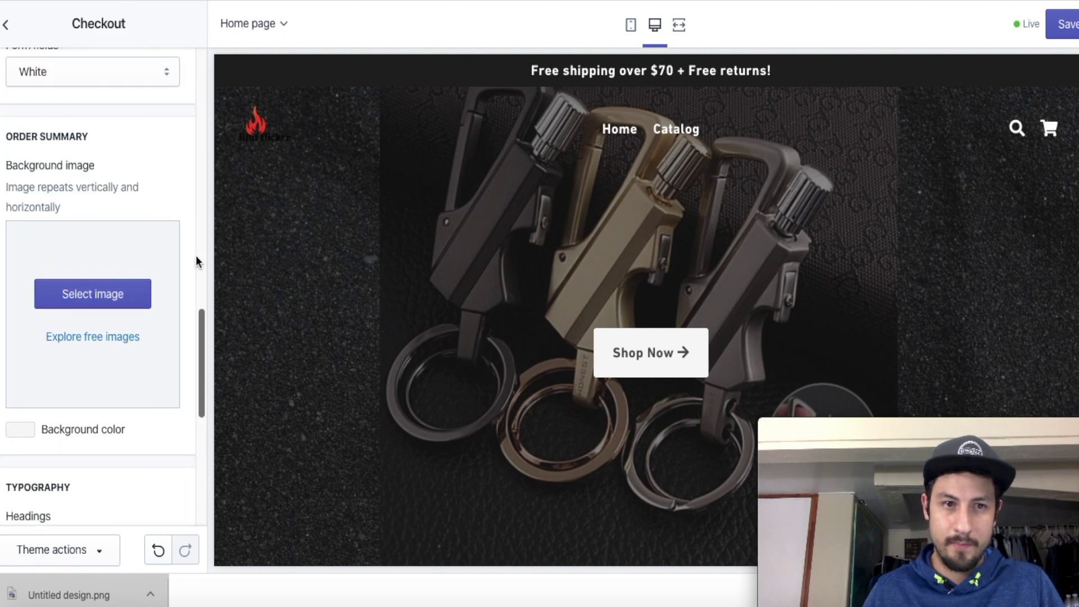
scroll(202, 337, down, 10)
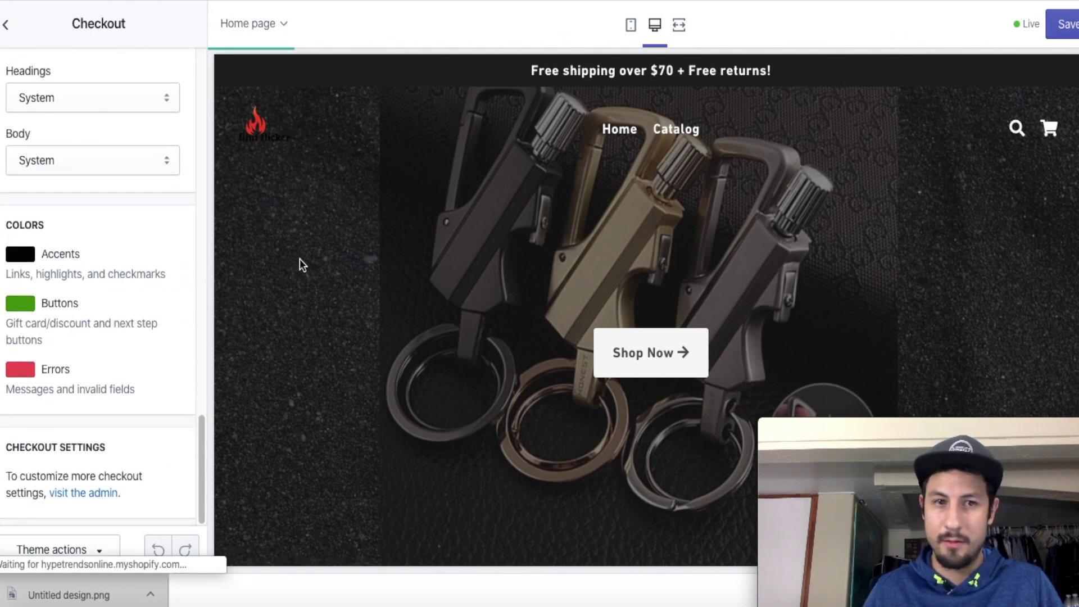
click(1069, 26)
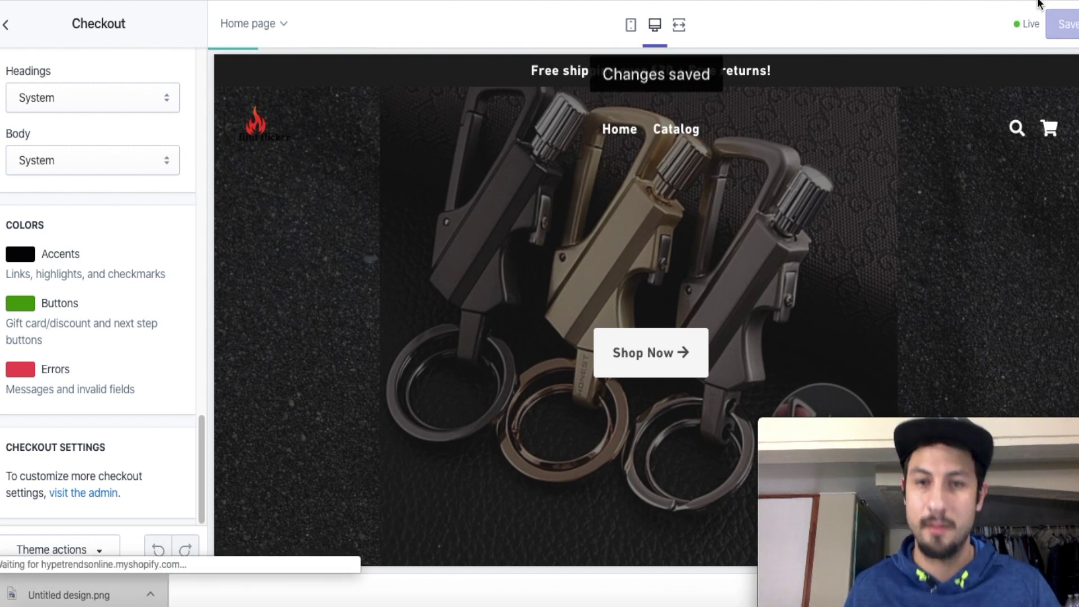
click(6, 25)
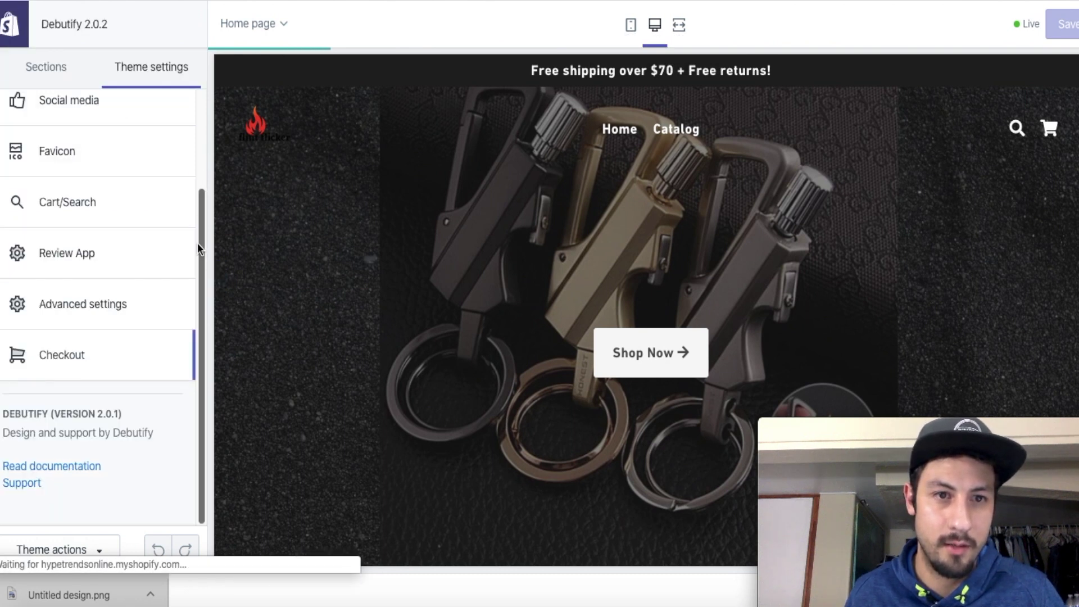
- Use the flint flicker logo as the store favicon, save, and return to theme settings
drag(197, 248, 193, 164)
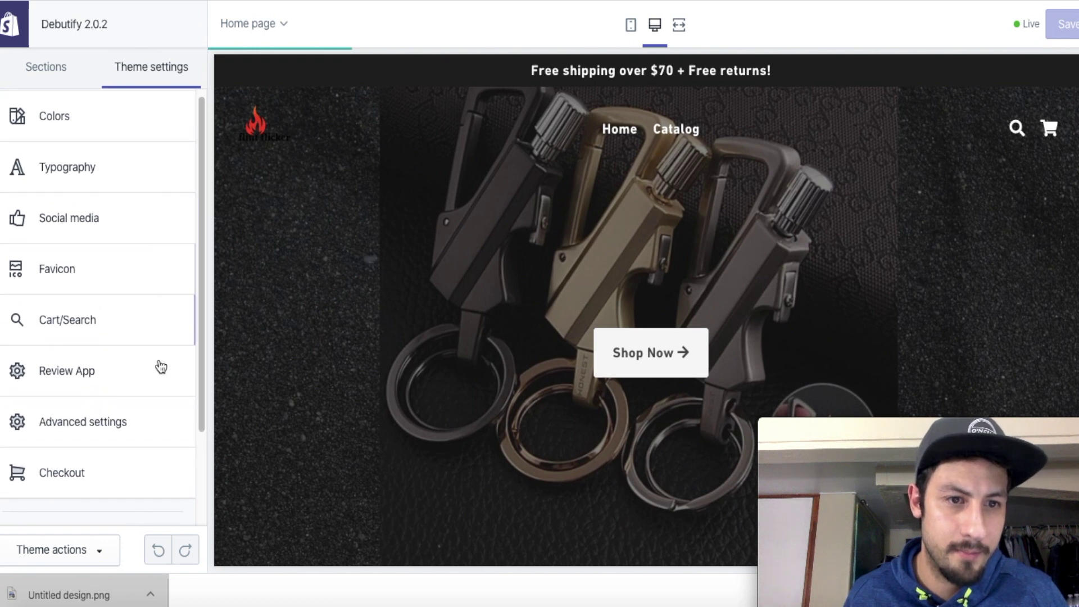
click(65, 272)
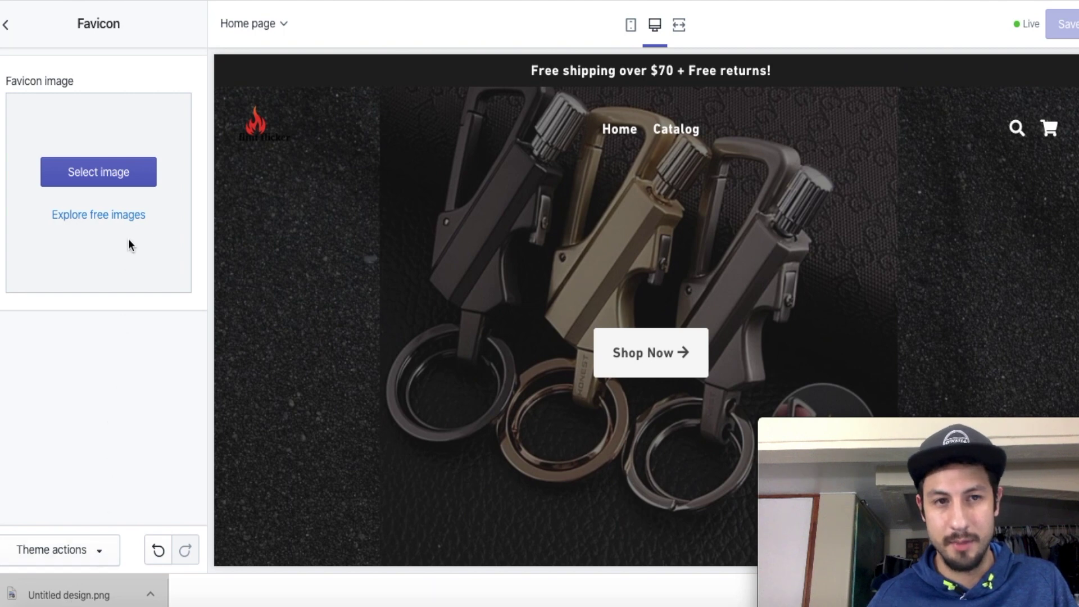
click(113, 177)
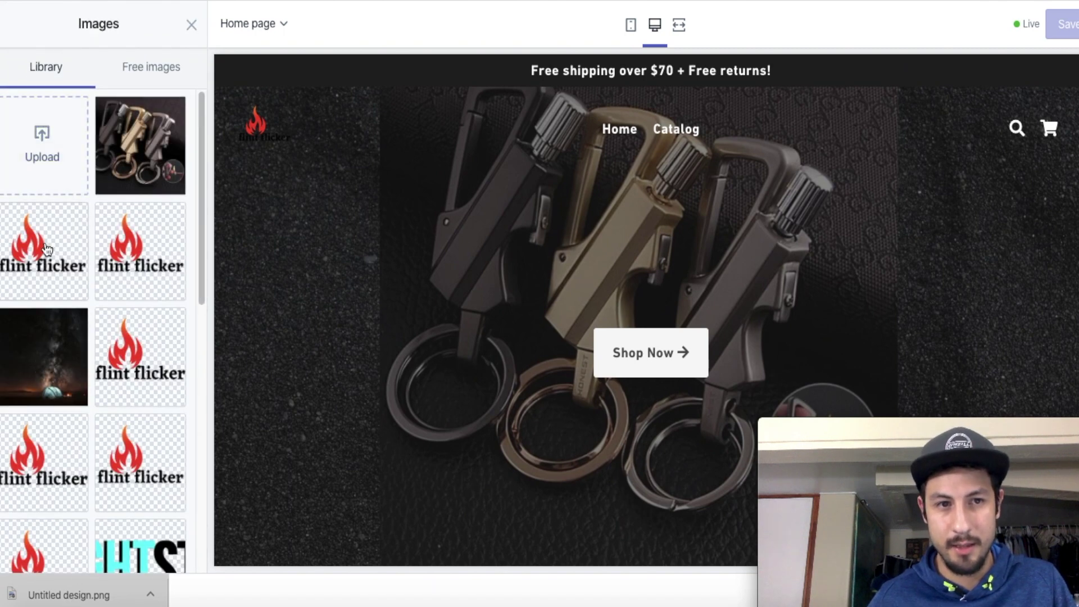
click(81, 253)
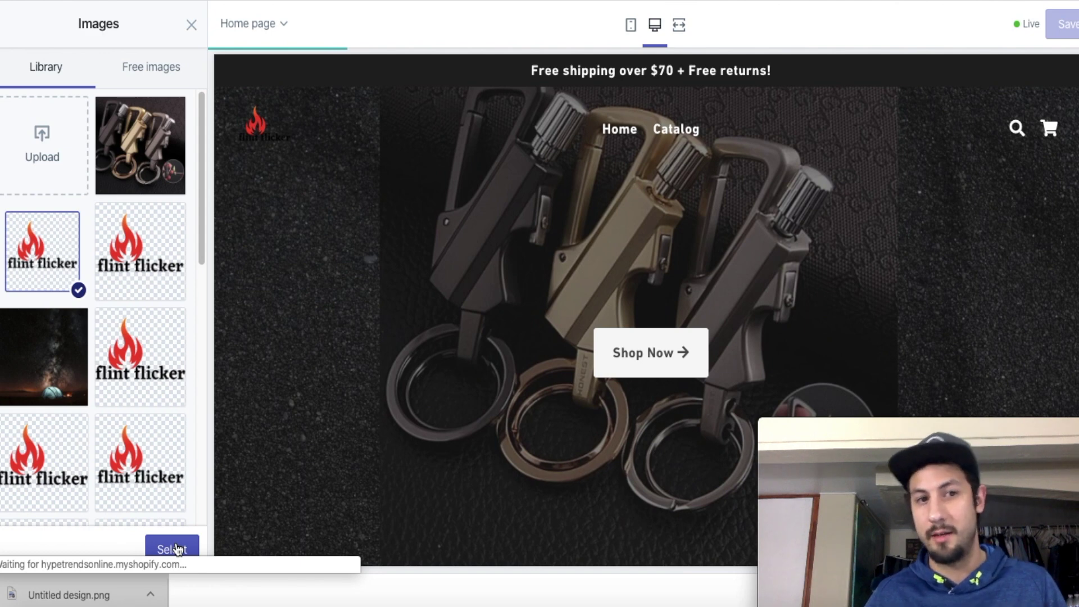
click(176, 549)
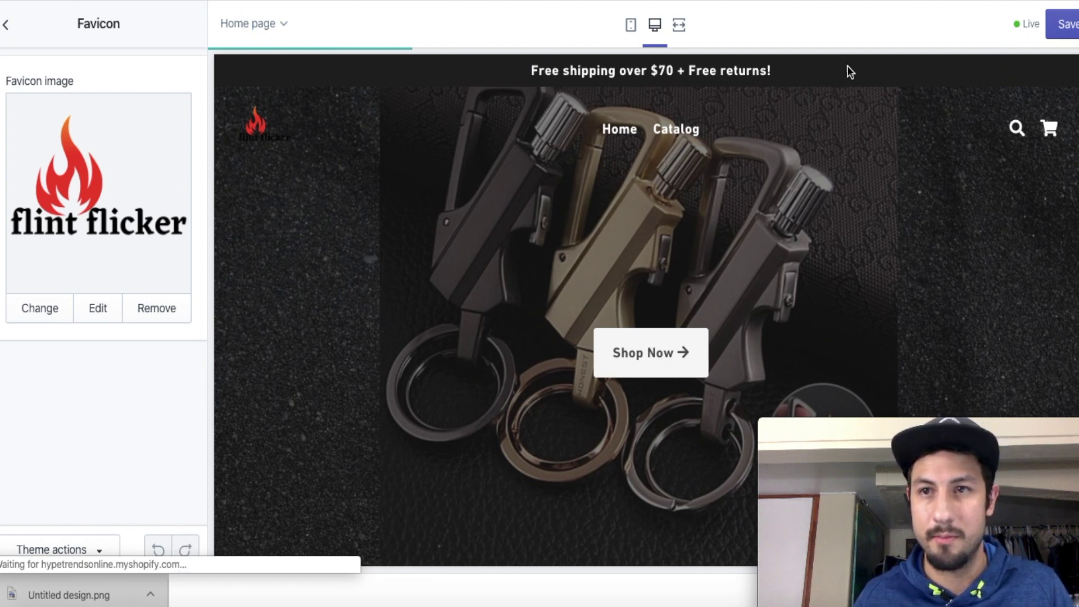
click(1066, 24)
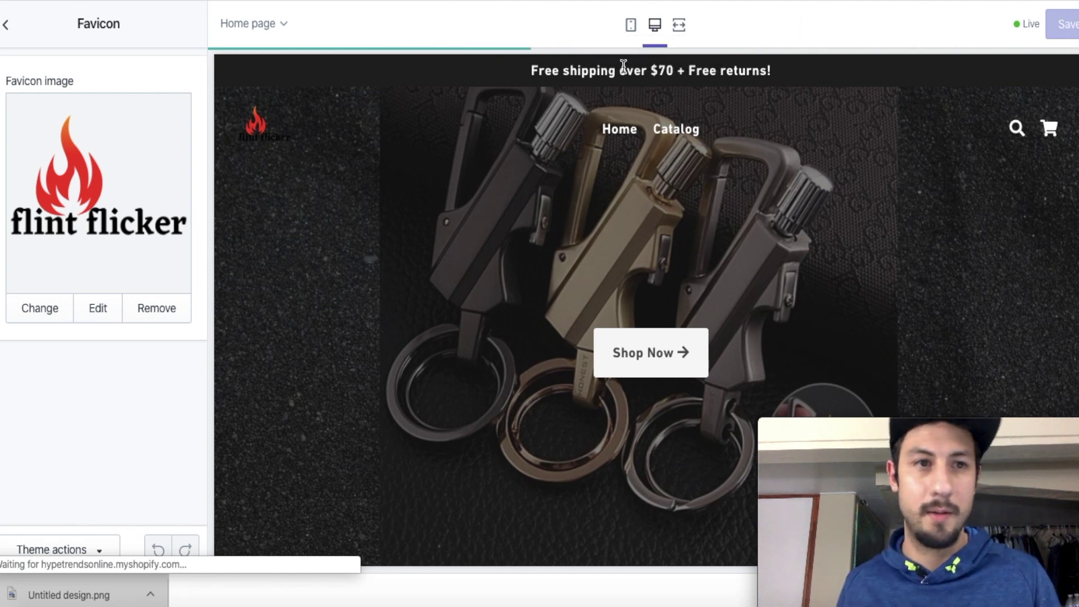
click(7, 27)
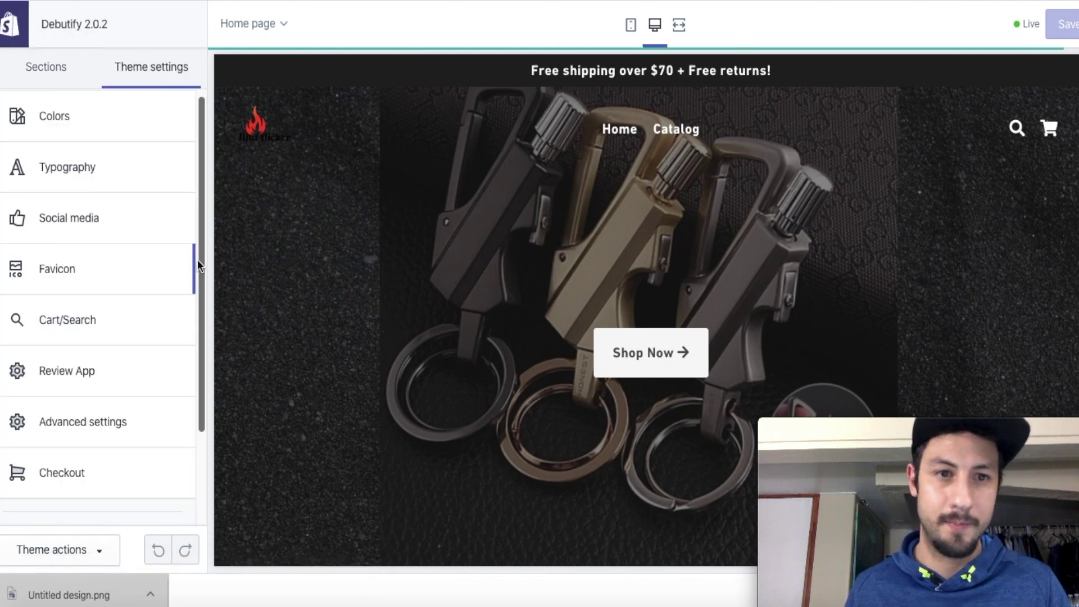
- Add the flint flicker logo image to the footer's About Us block
scroll(200, 264, up, 1)
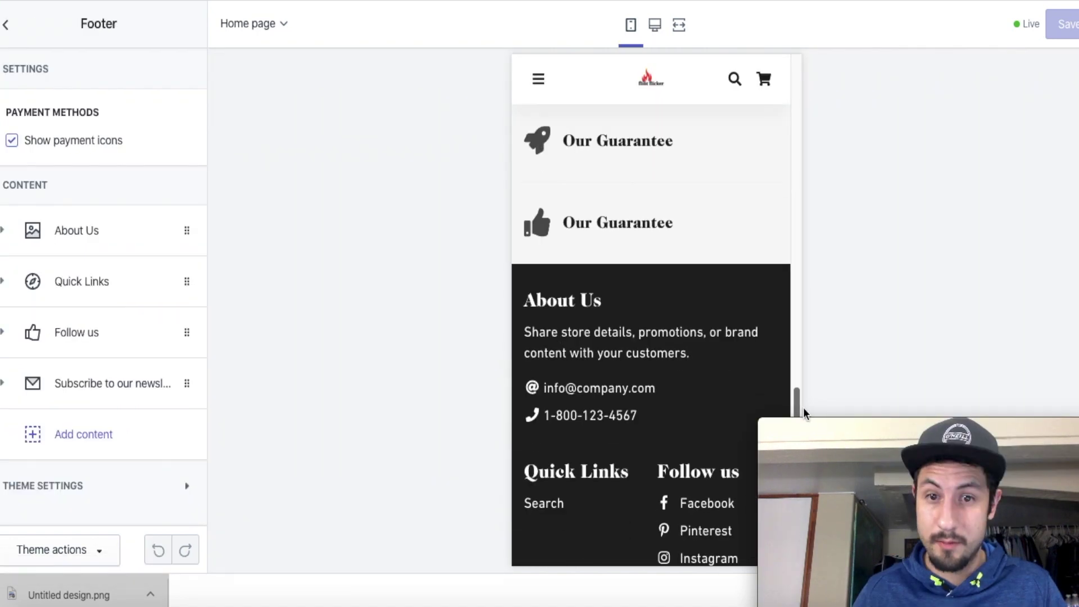
scroll(795, 434, down, 5)
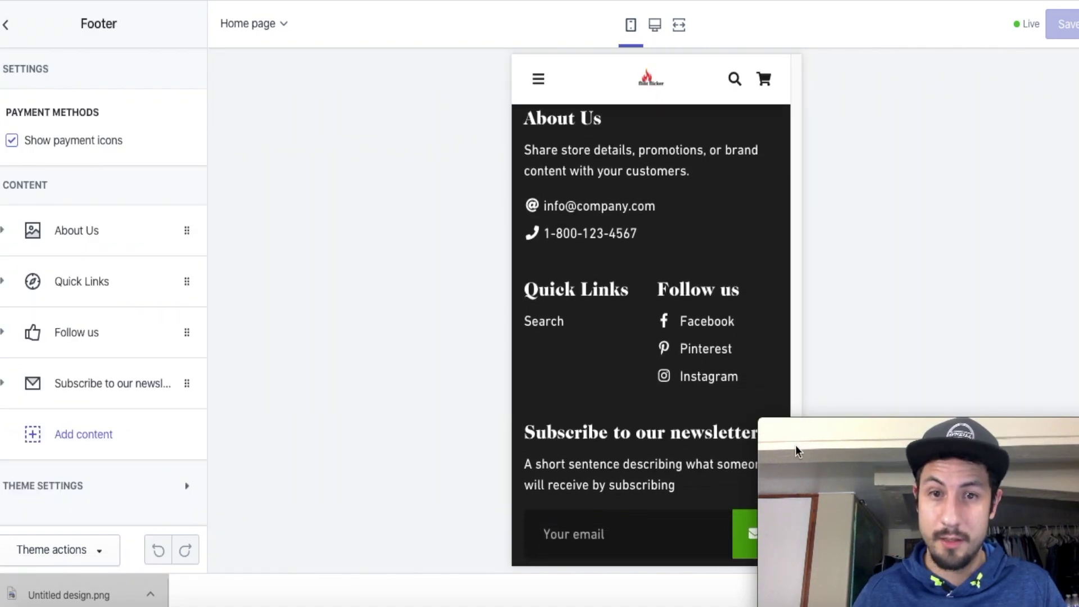
scroll(781, 417, up, 1)
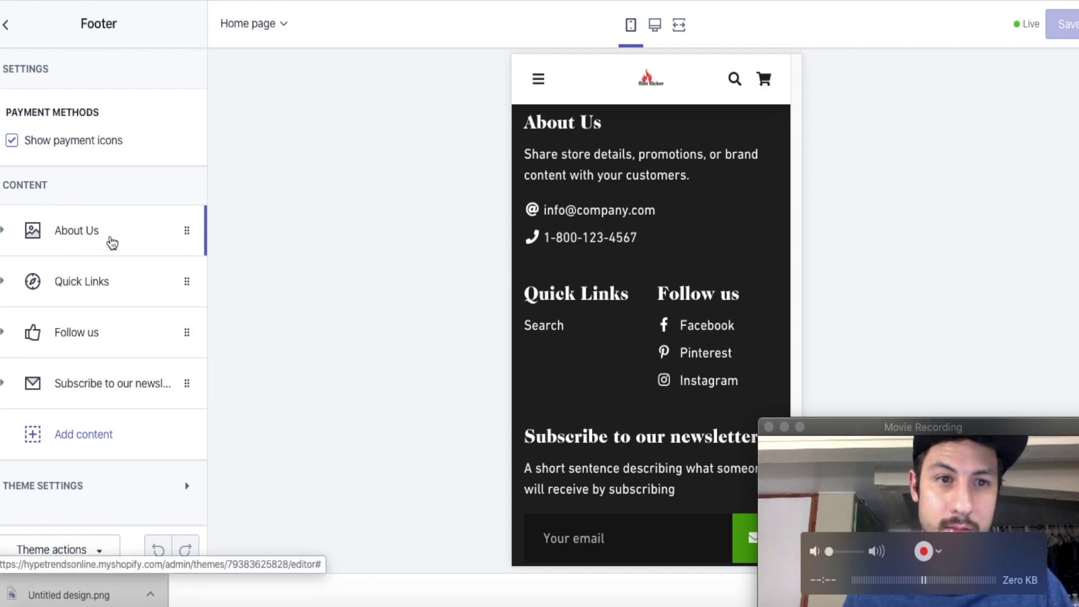
click(110, 237)
scroll(204, 251, down, 5)
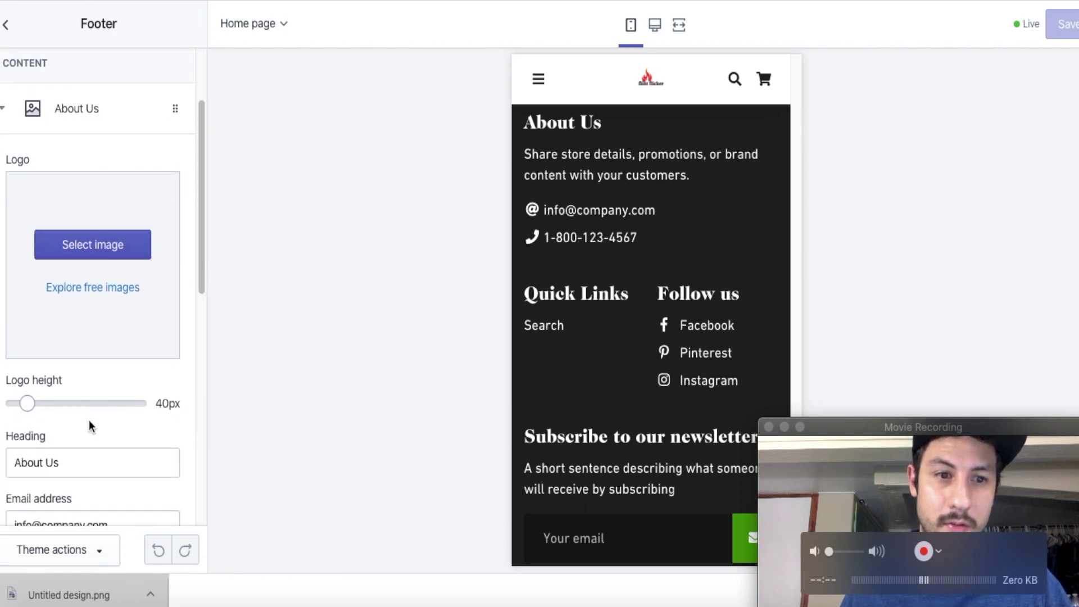
click(80, 239)
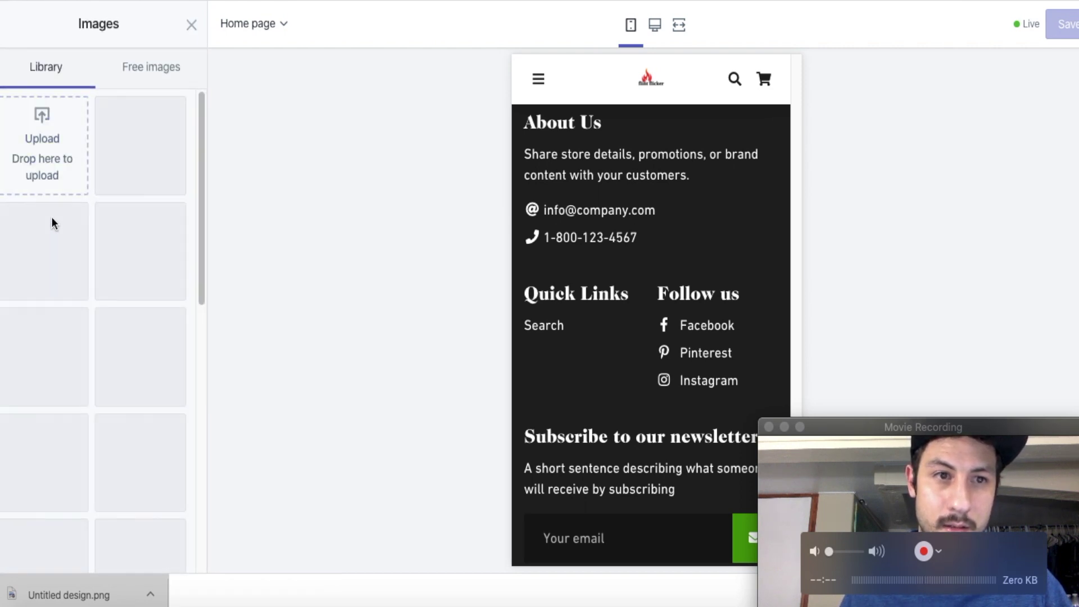
click(43, 240)
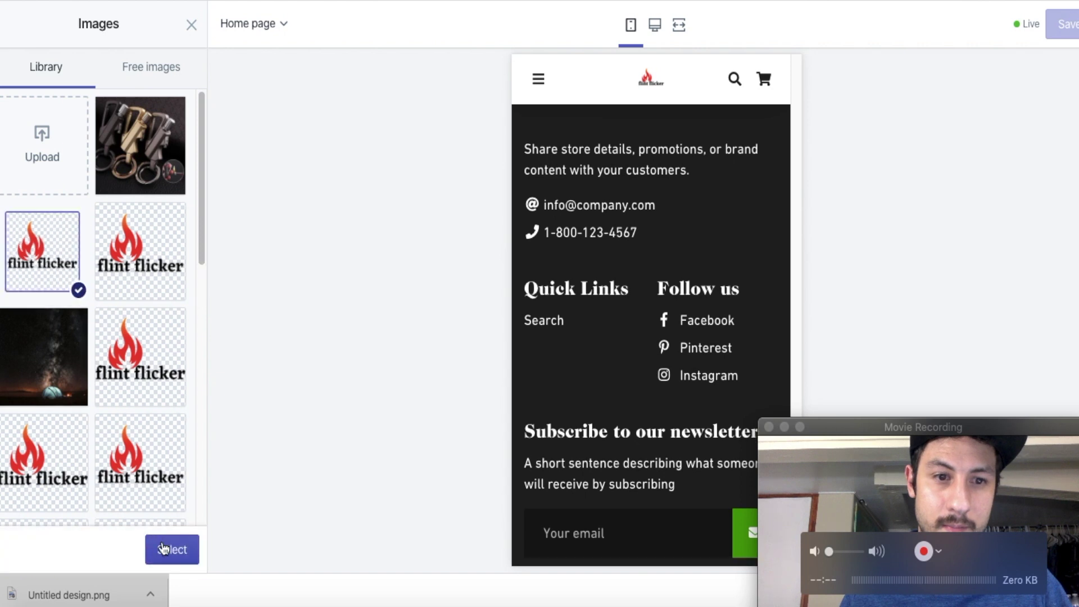
click(163, 548)
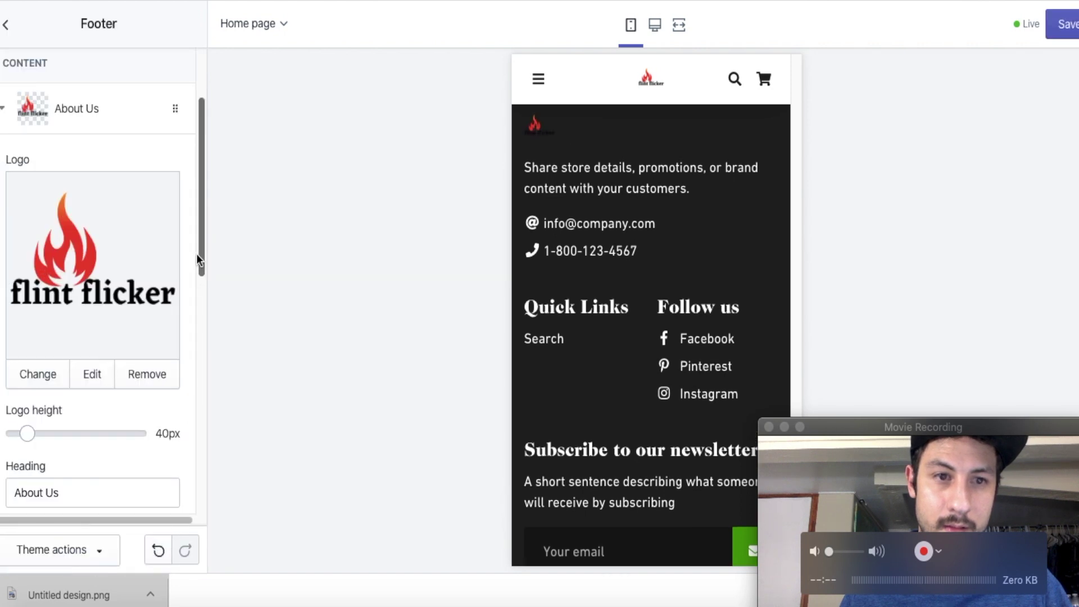
- Clear the About Us block's phone number field so only the e-mail shows
drag(198, 260, 212, 386)
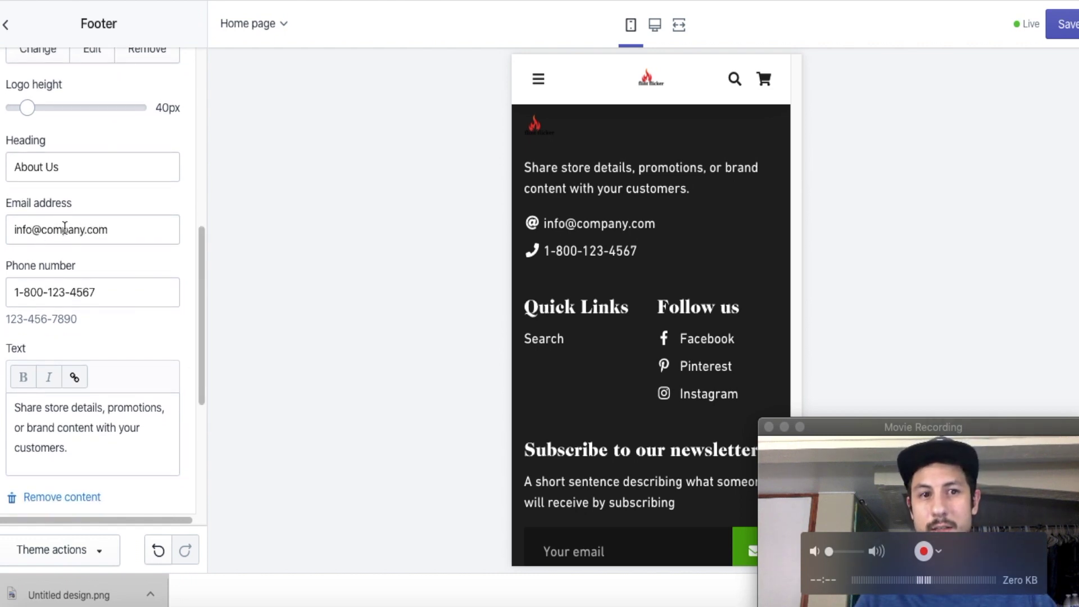
click(100, 293)
key(BackSpace)
key(BackSpace)
key(BackSpace)
key(BackSpace)
key(BackSpace)
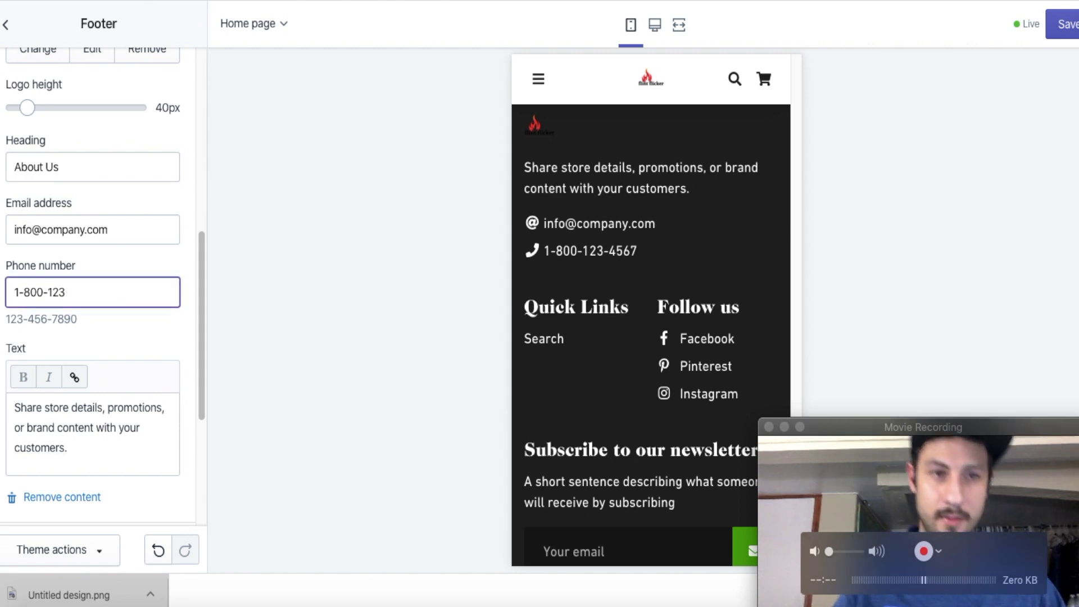
key(BackSpace)
key(BackSpace)
key(BackSpace)
key(BackSpace)
key(BackSpace)
key(BackSpace)
key(BackSpace)
key(BackSpace)
key(BackSpace)
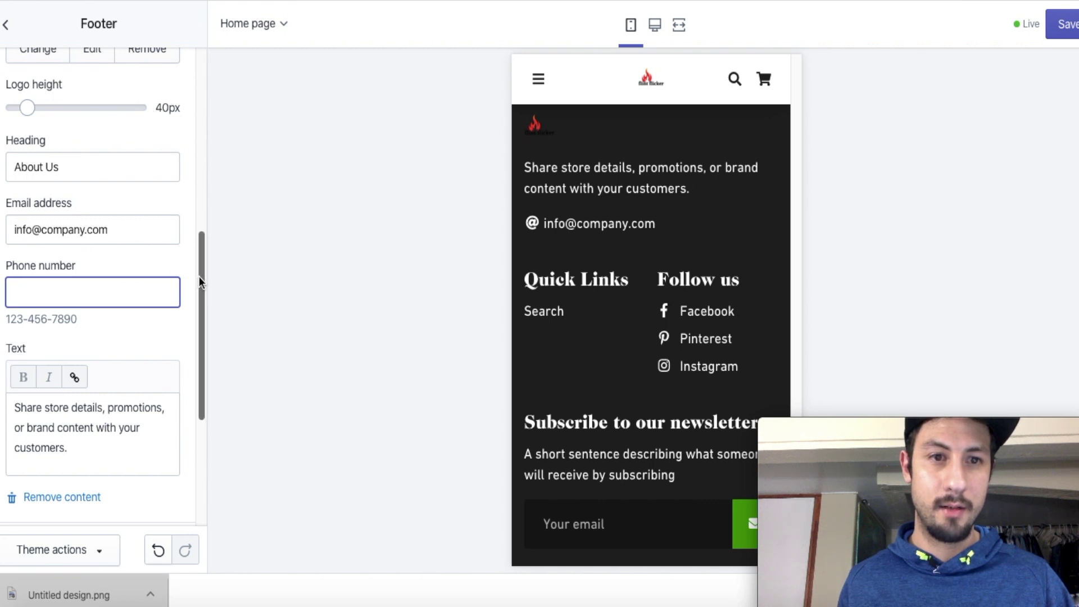
drag(198, 276, 214, 375)
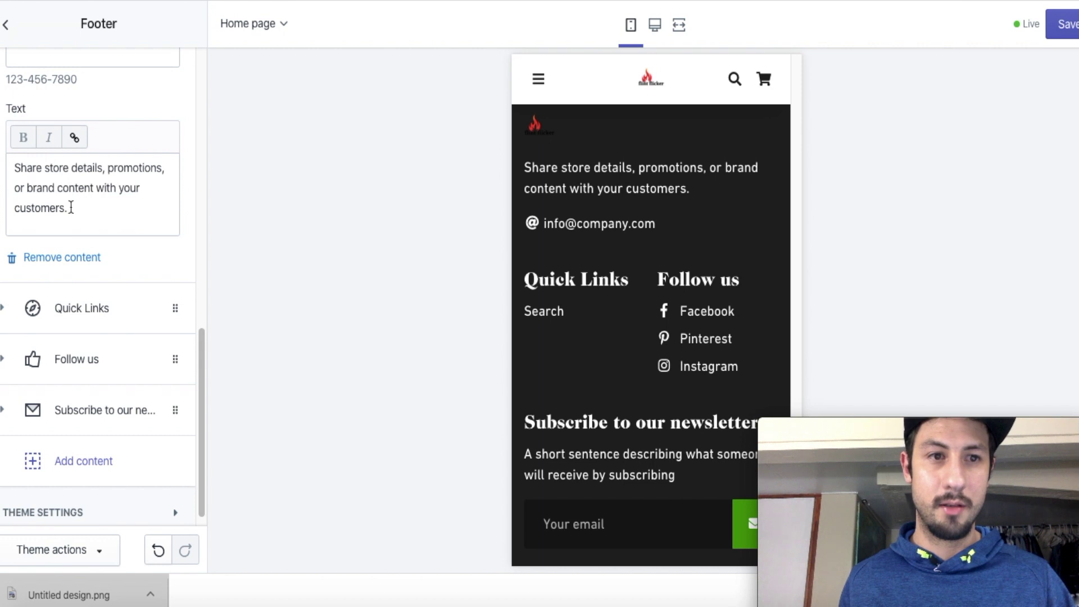
- Replace the About Us placeholder text with 'Our product is the flick to your campfire'
click(72, 208)
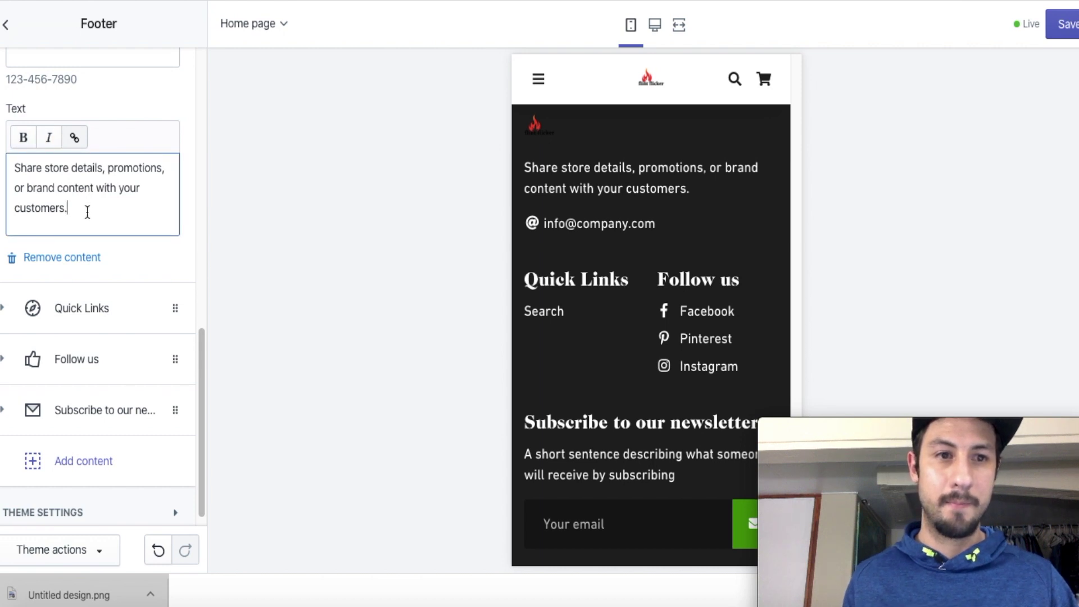
key(BackSpace)
key(BackSpace)
key(BackSpace)
key(BackSpace)
key(BackSpace)
key(BackSpace)
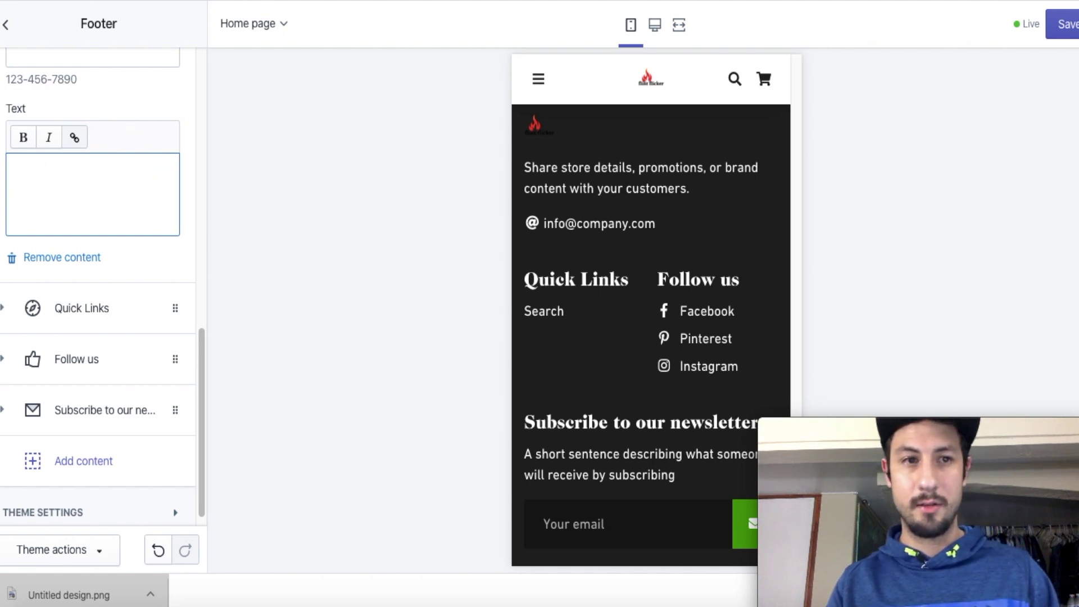
text(Our product is the flick)
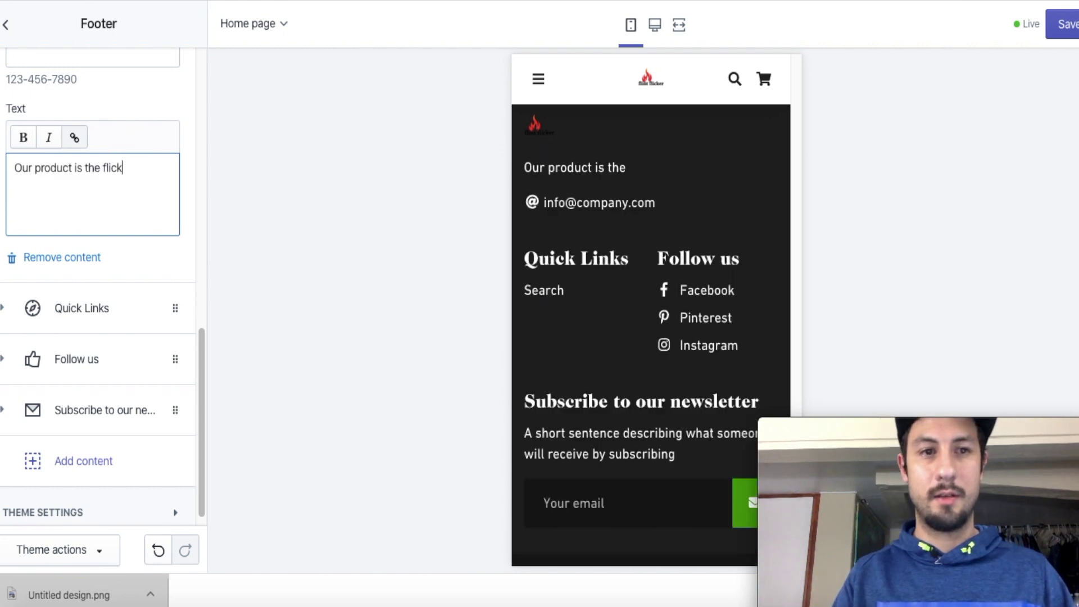
text( to your)
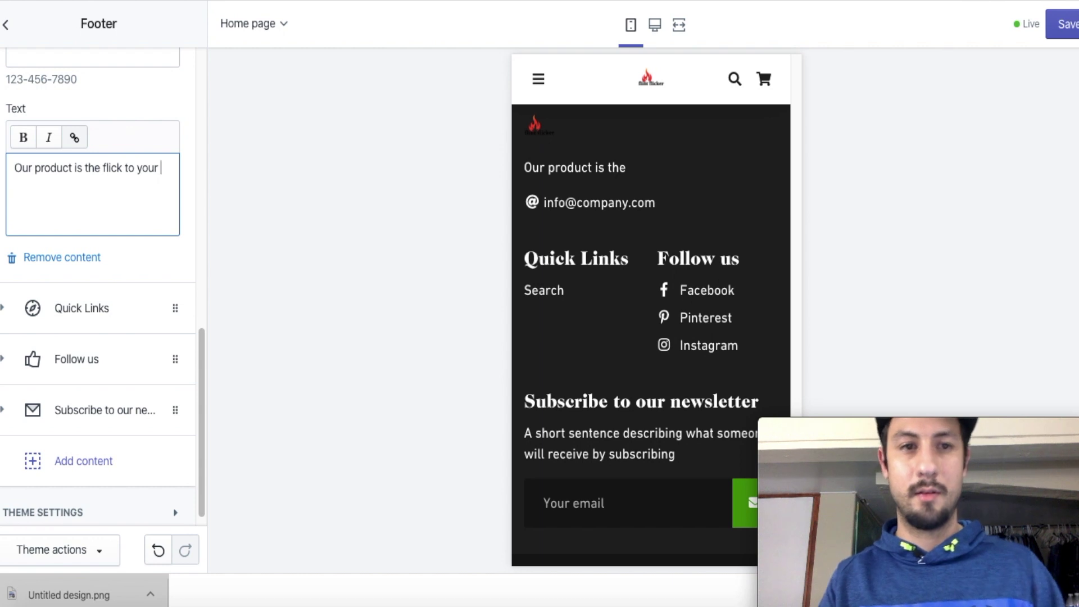
text( i)
key(BackSpace)
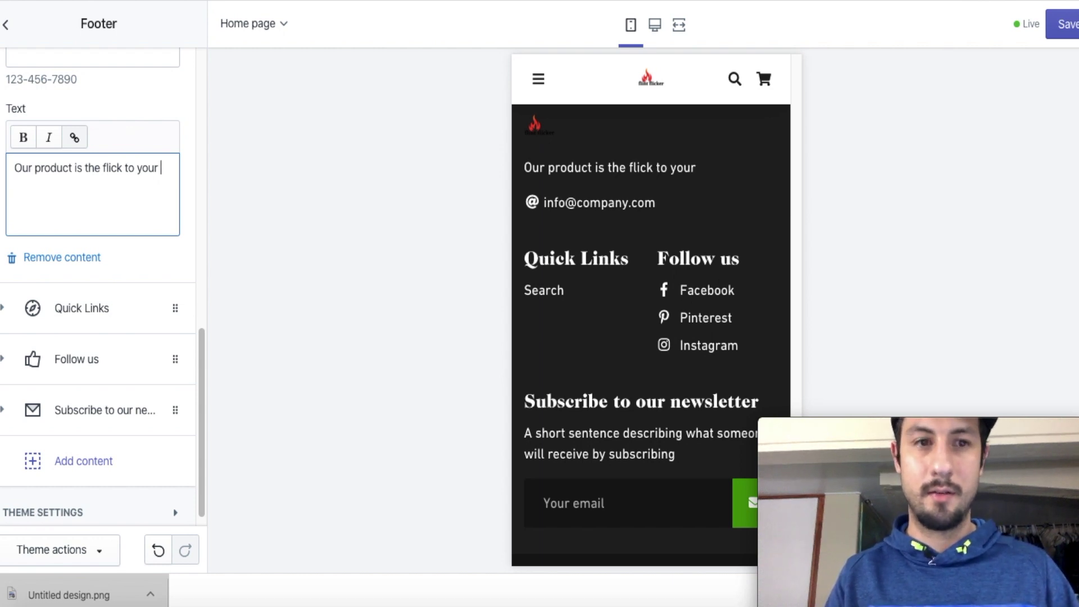
text(fire)
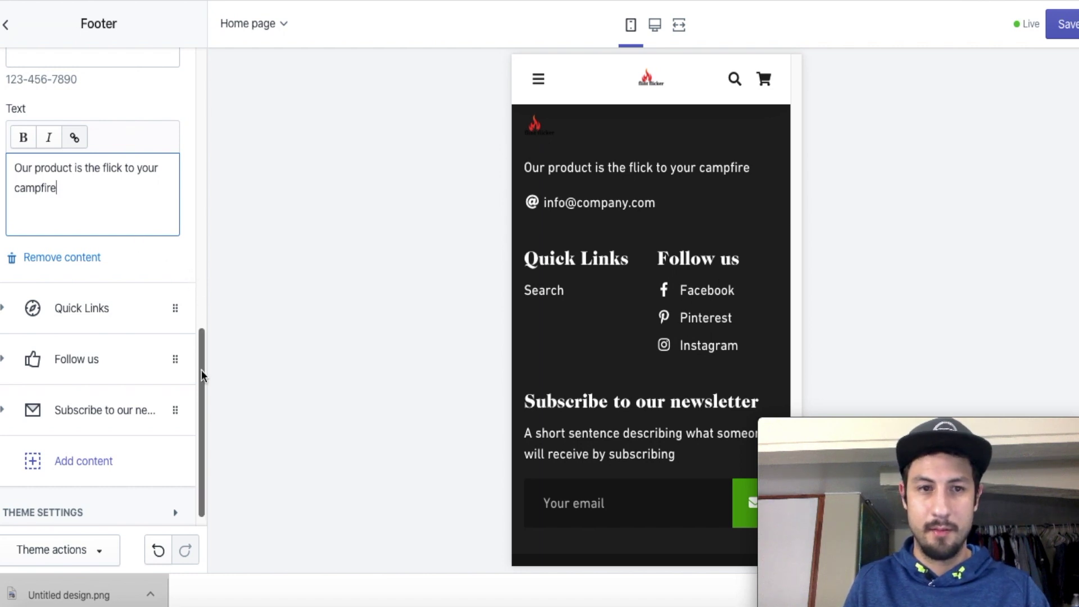
drag(202, 369, 195, 435)
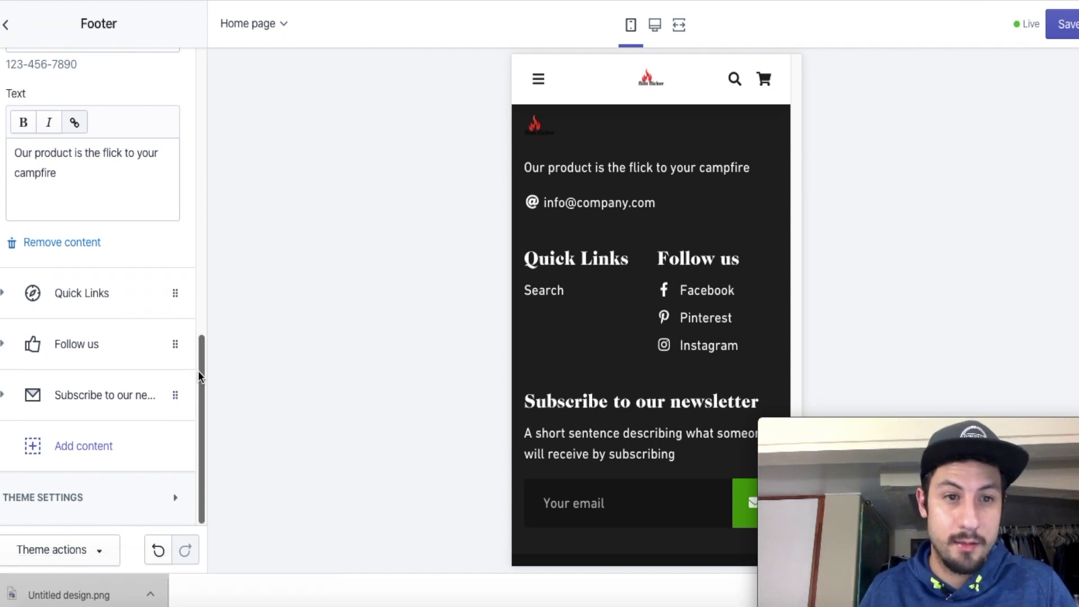
drag(199, 373, 193, 230)
click(626, 309)
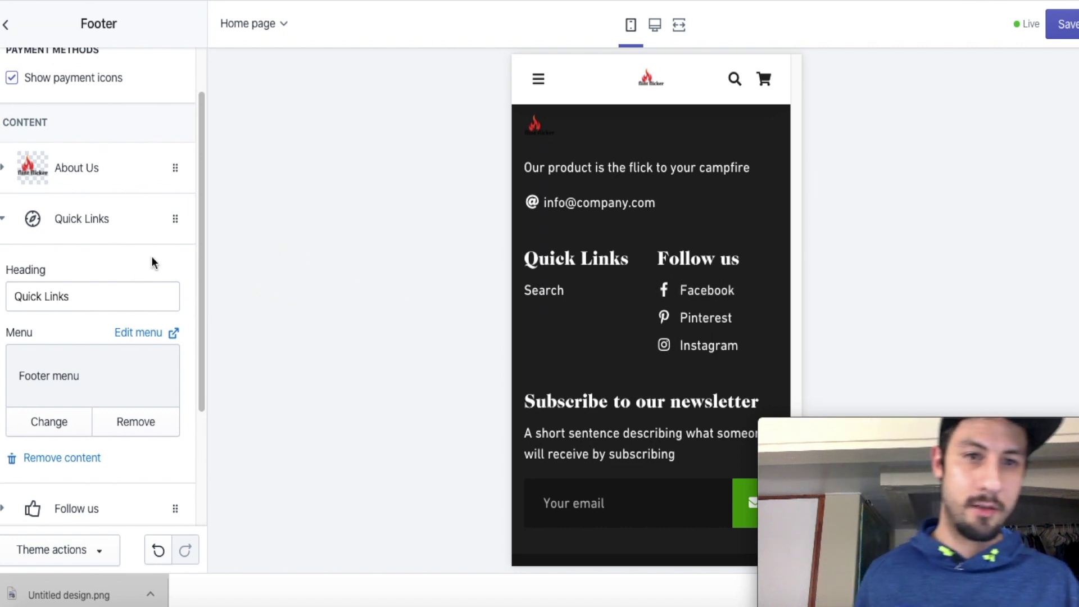
- Rename the footer About Us heading to 'Our Story'
click(185, 172)
drag(198, 208, 203, 341)
click(77, 235)
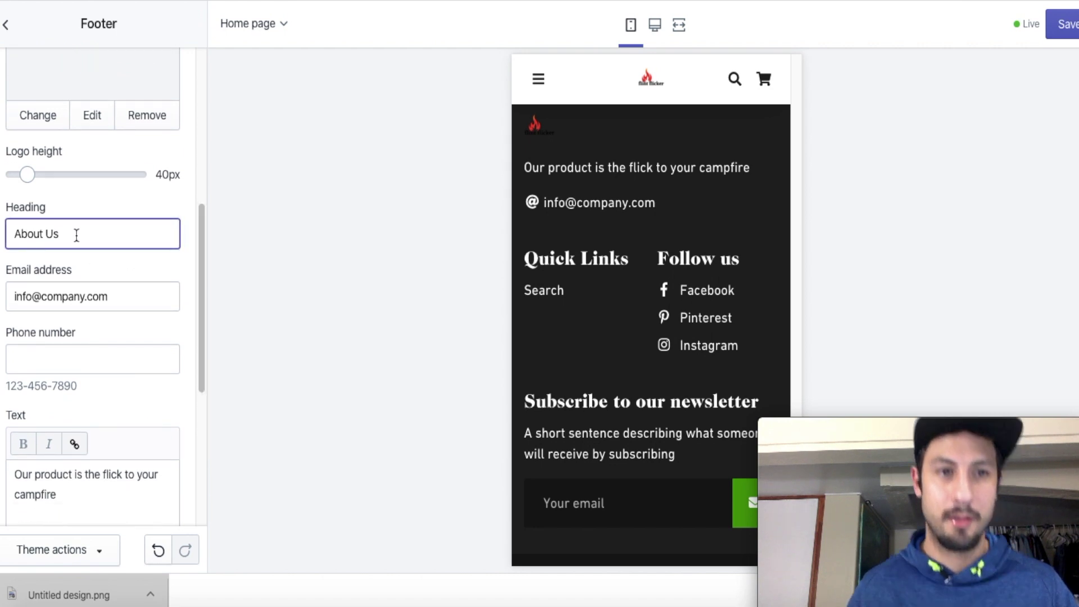
key(ctrl+a)
text(ou)
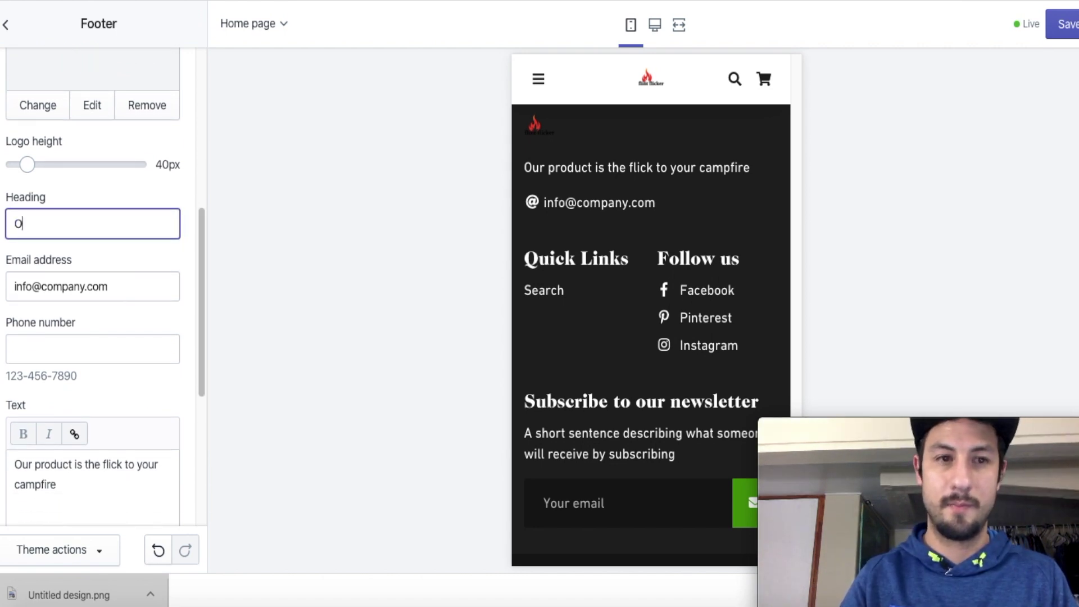
text(ur Story)
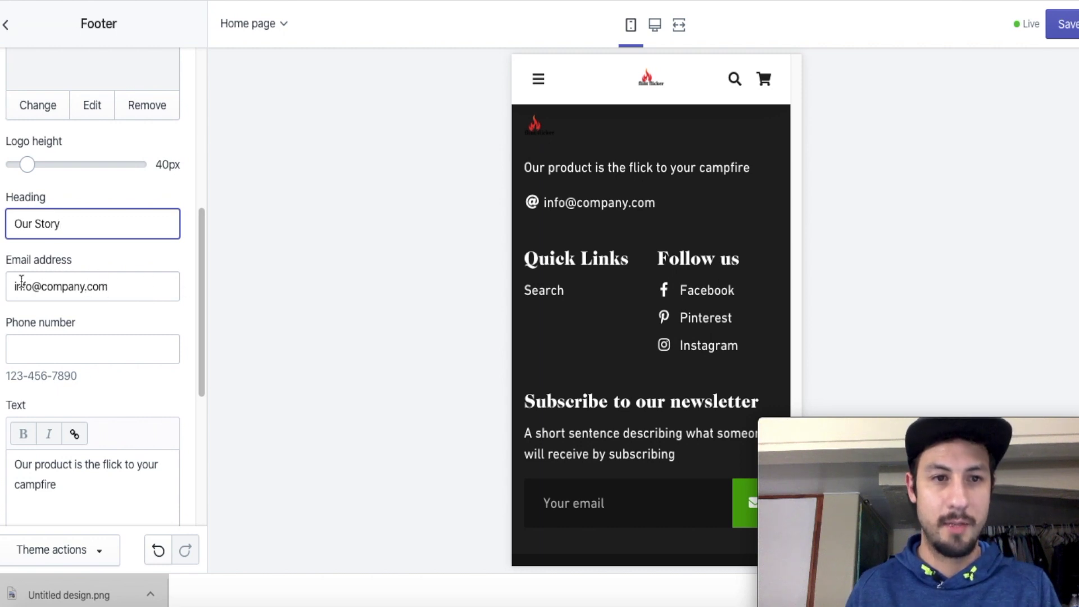
- Replace the placeholder contact e-mail domain with the store's own e-mail address
click(86, 286)
key(BackSpace)
key(BackSpace)
key(BackSpace)
key(BackSpace)
key(BackSpace)
key(BackSpace)
key(BackSpace)
key(BackSpace)
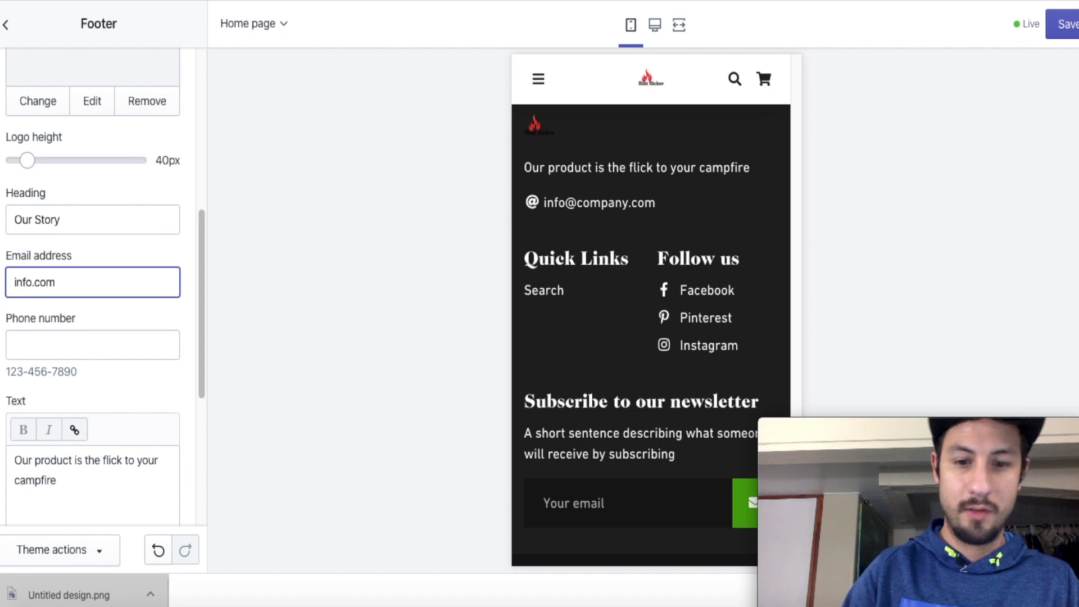
text(@fl)
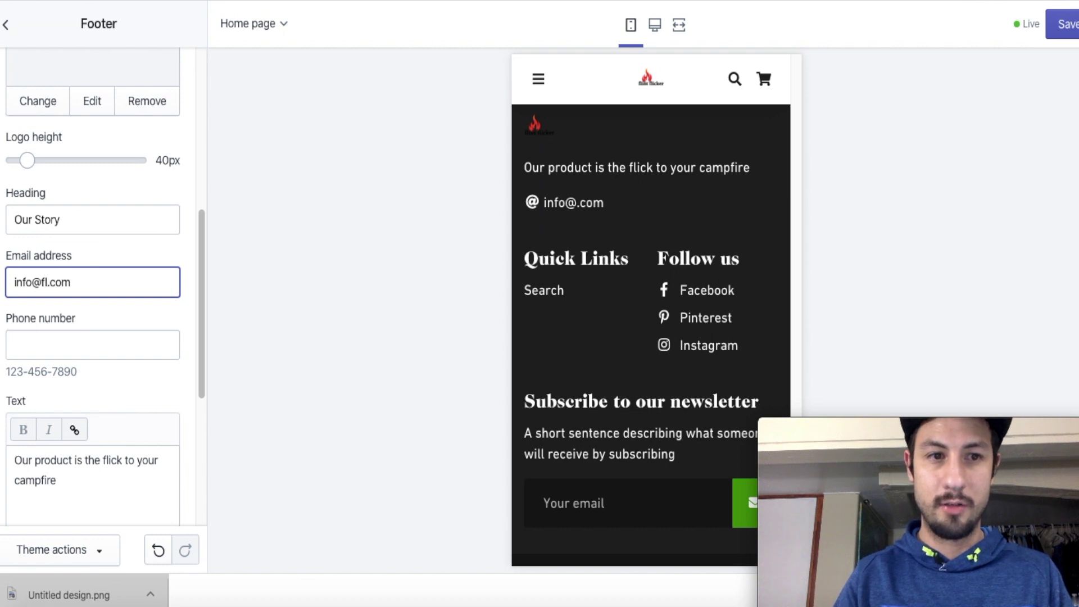
text(int)
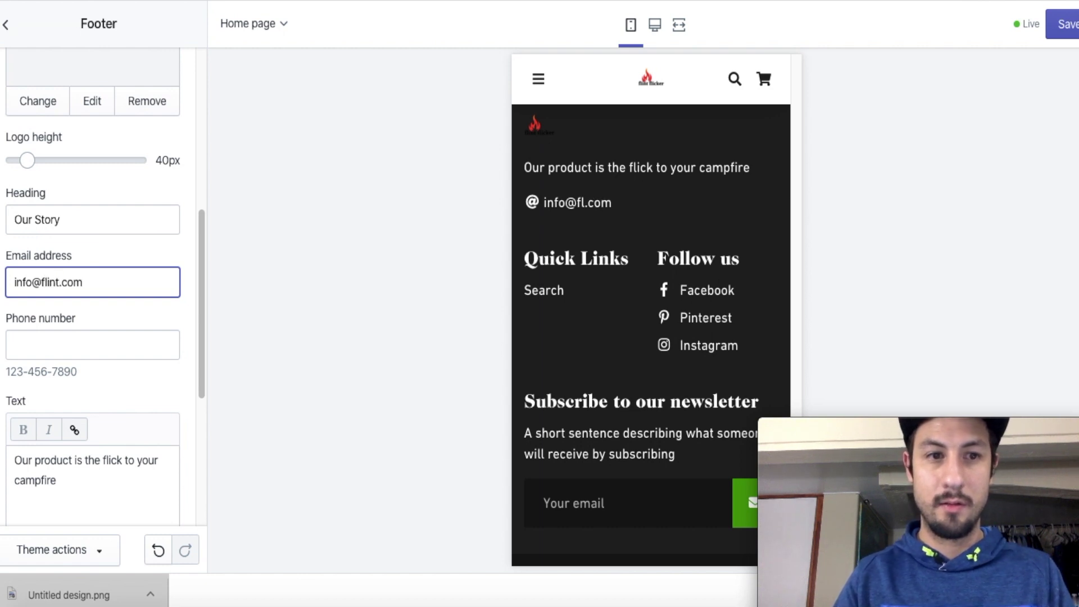
text(flic)
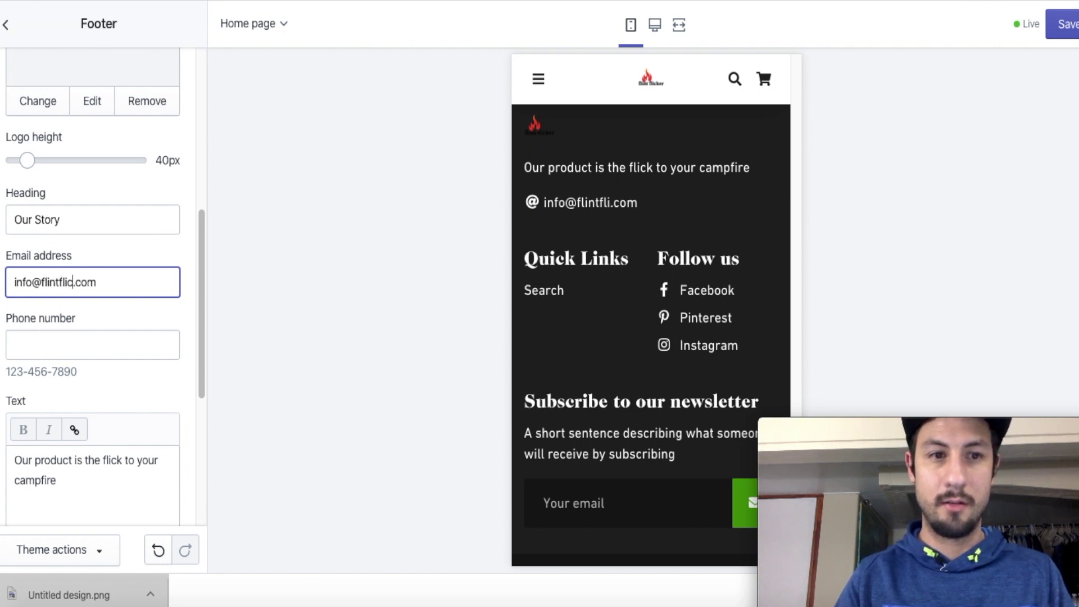
text(ker)
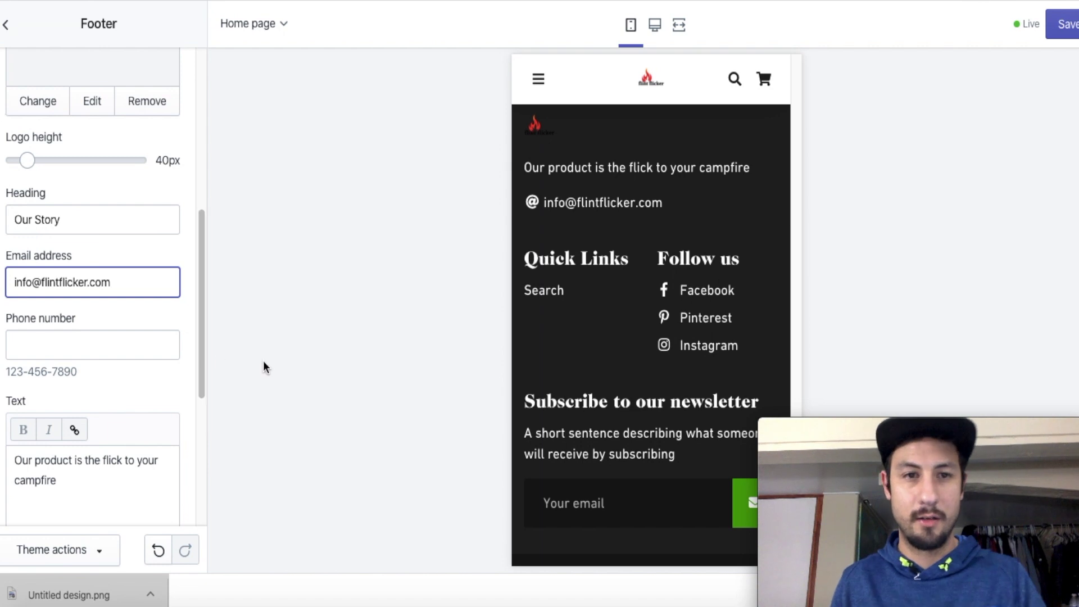
- Save, then make the newsletter heading read 'Subscribe To Win monthly prizes'
click(1066, 24)
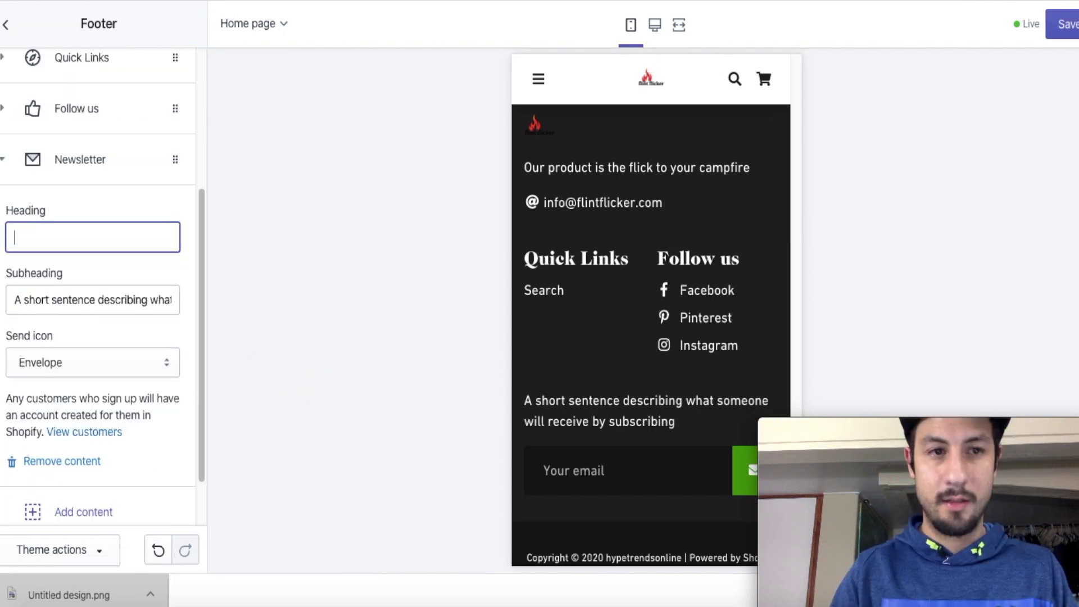
text(su)
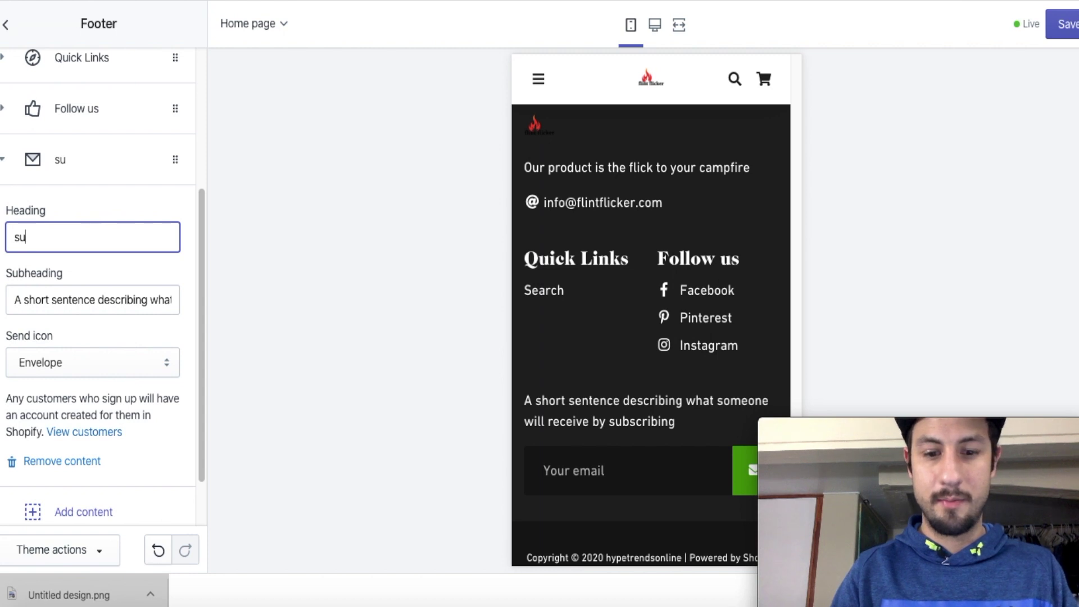
text(bscribe)
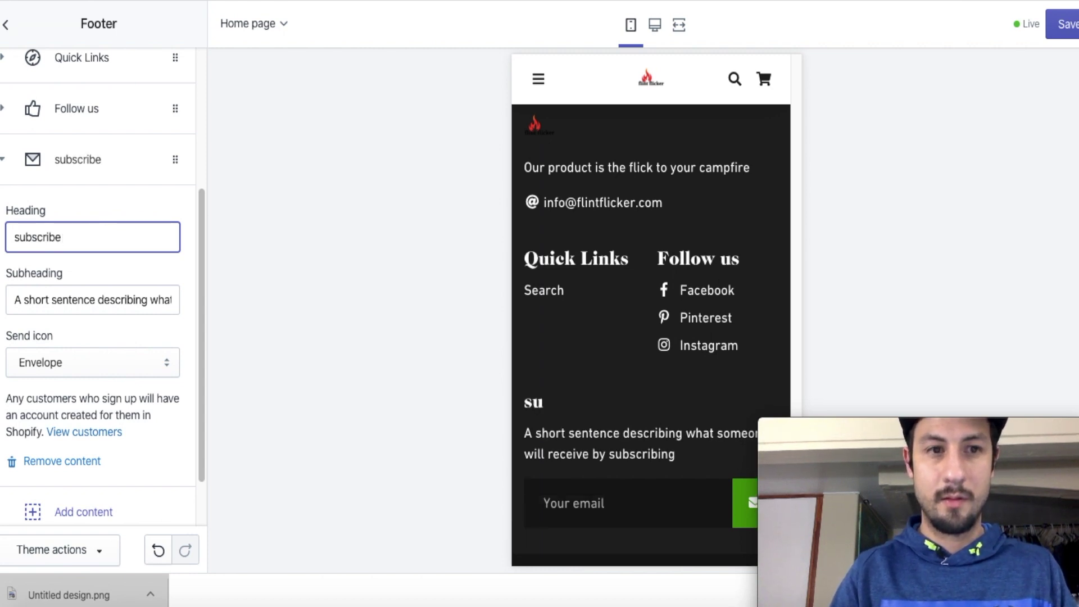
text( for)
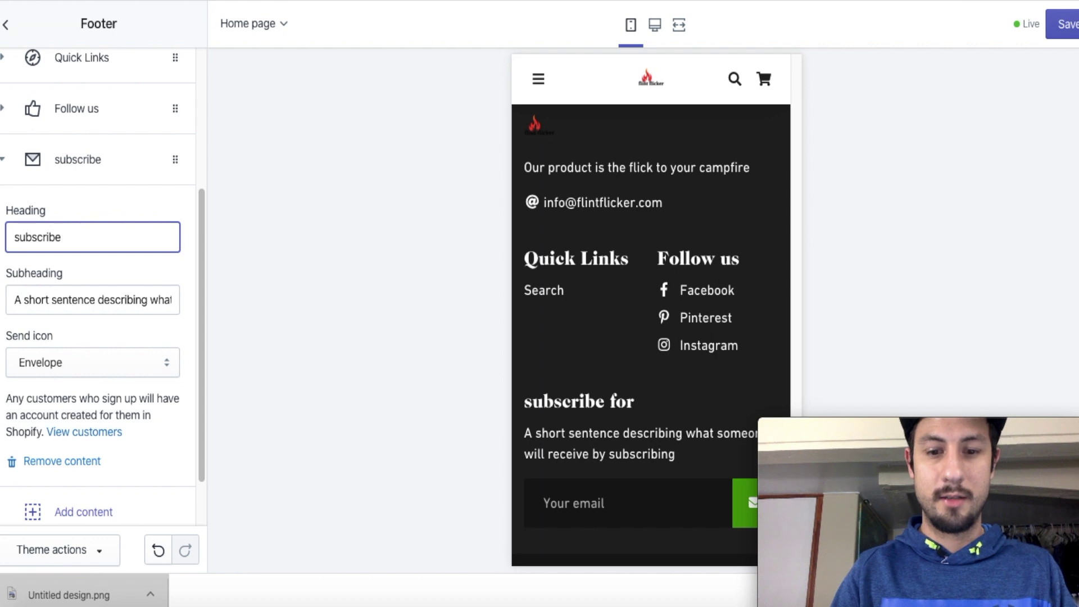
text(Win)
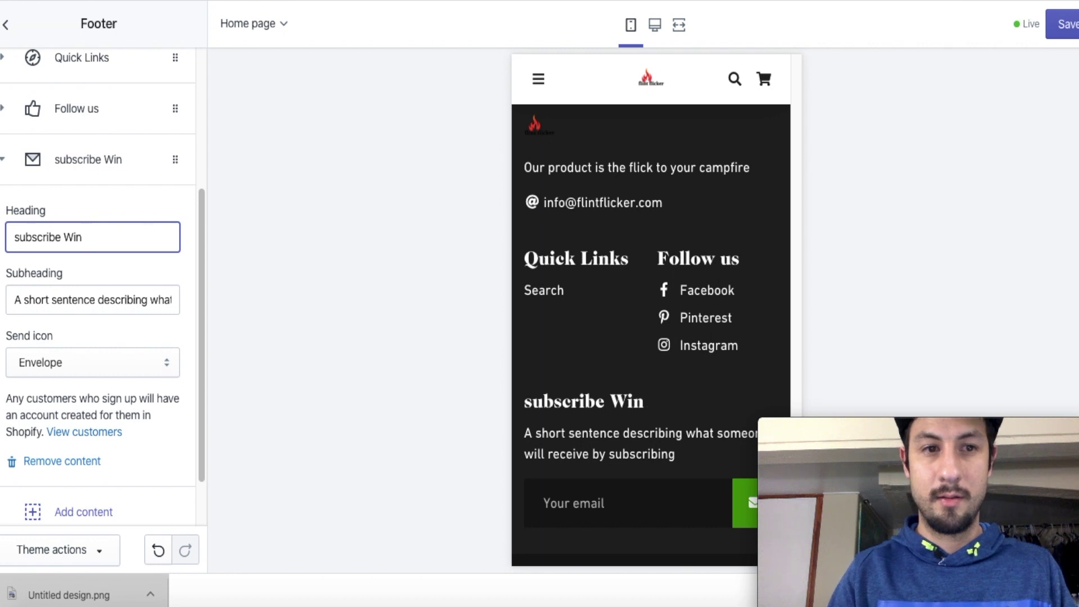
text(mo)
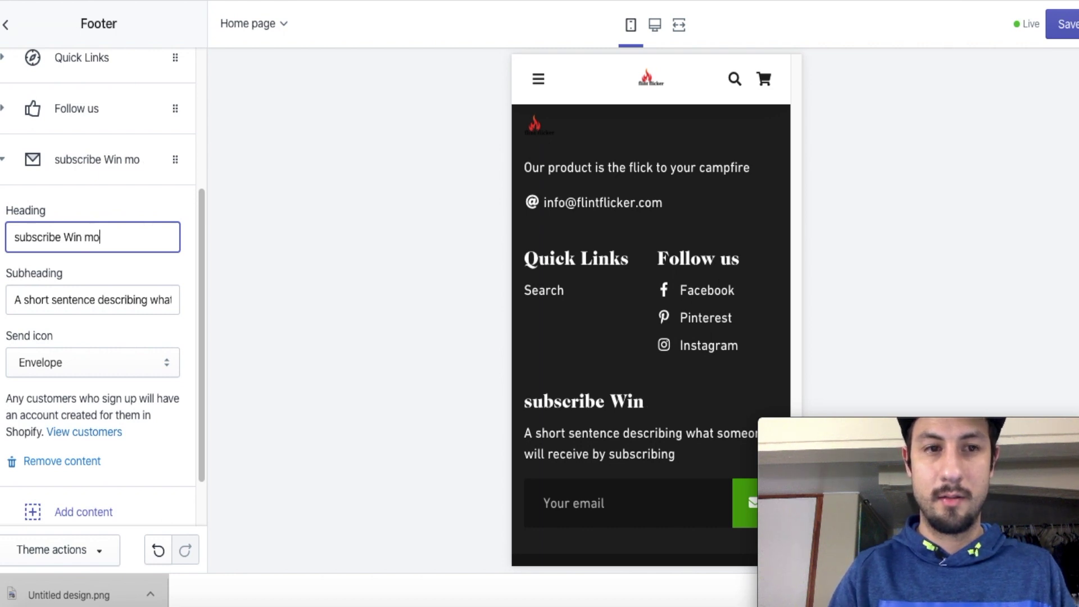
text(nthly )
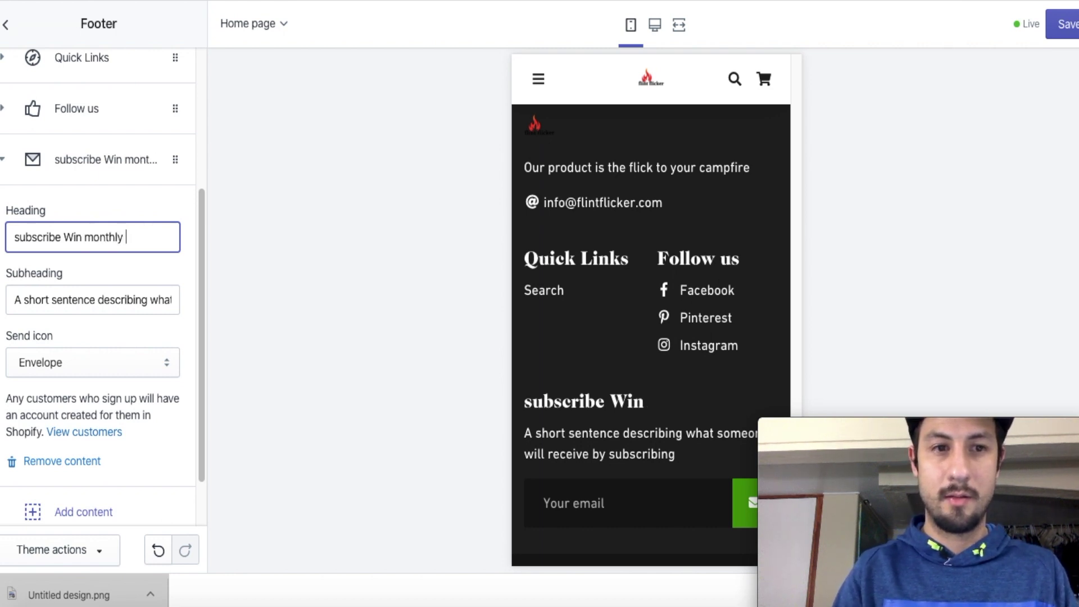
text(pri)
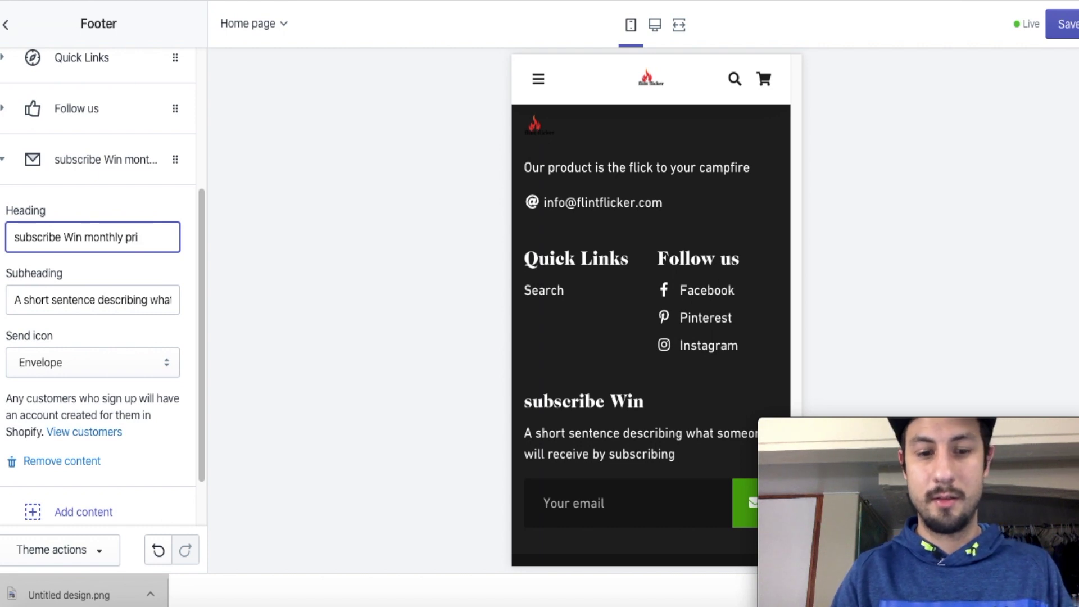
text(zes)
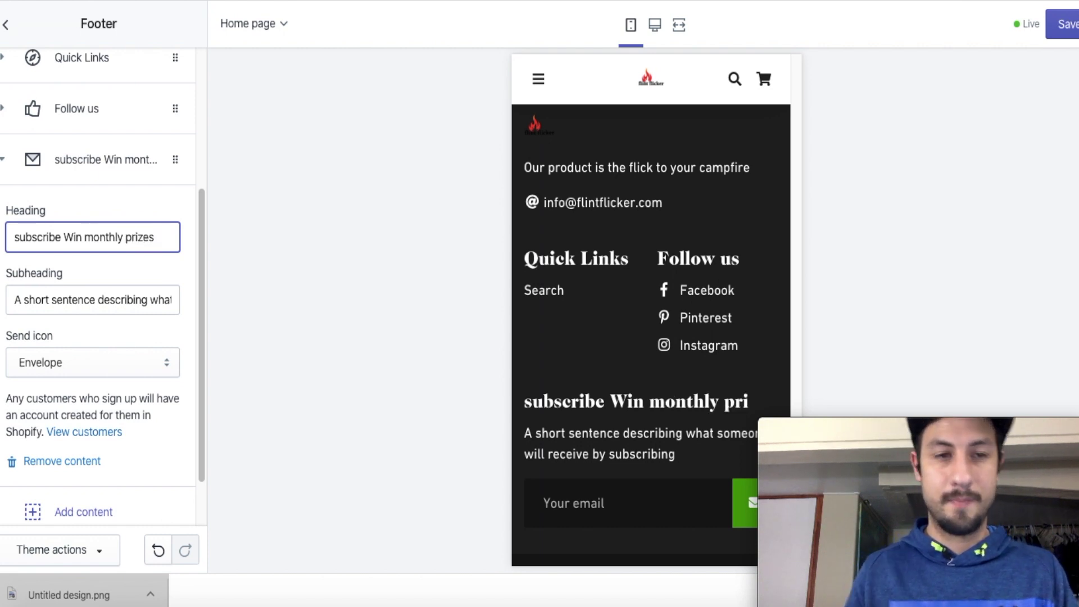
drag(197, 277, 212, 346)
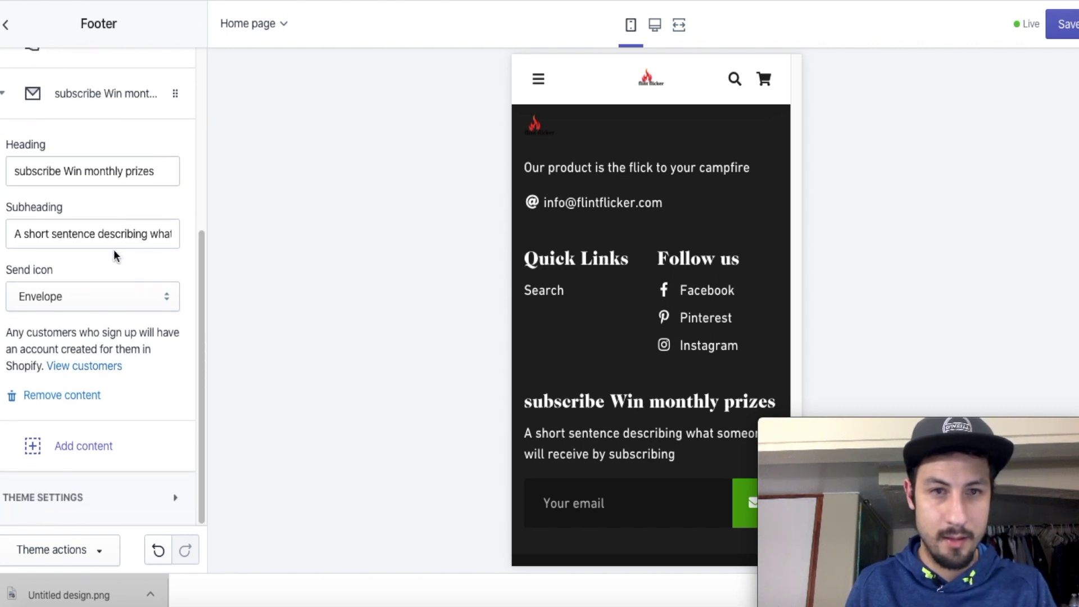
click(20, 173)
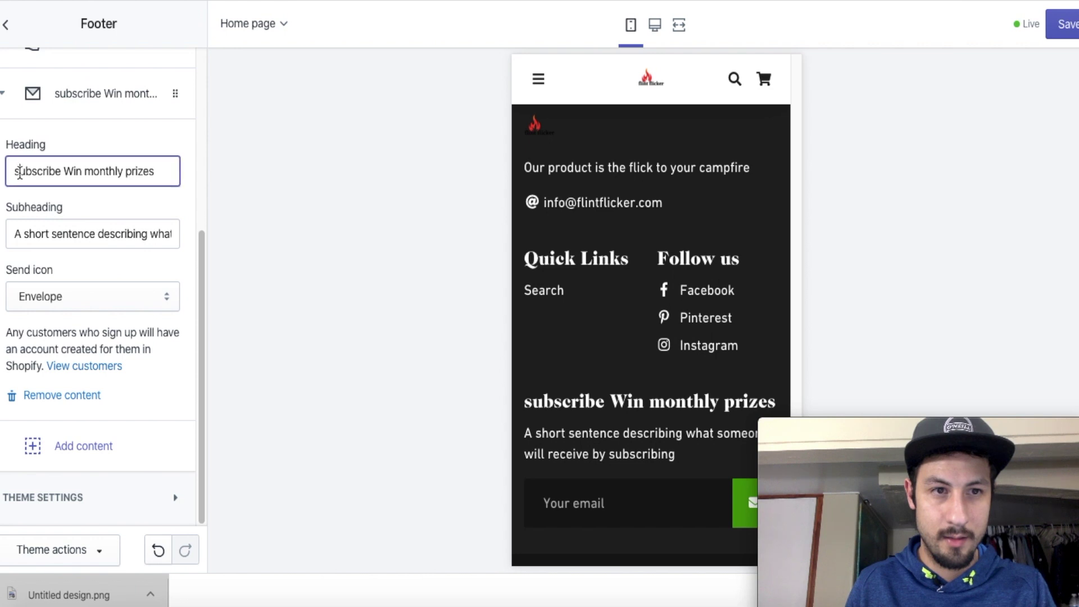
key(BackSpace)
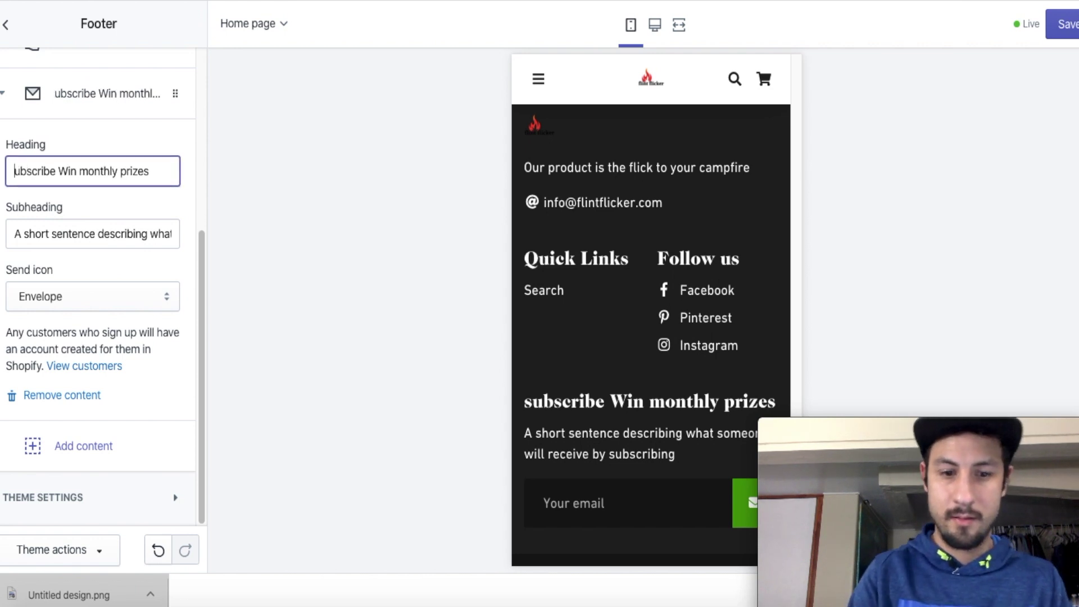
text(S)
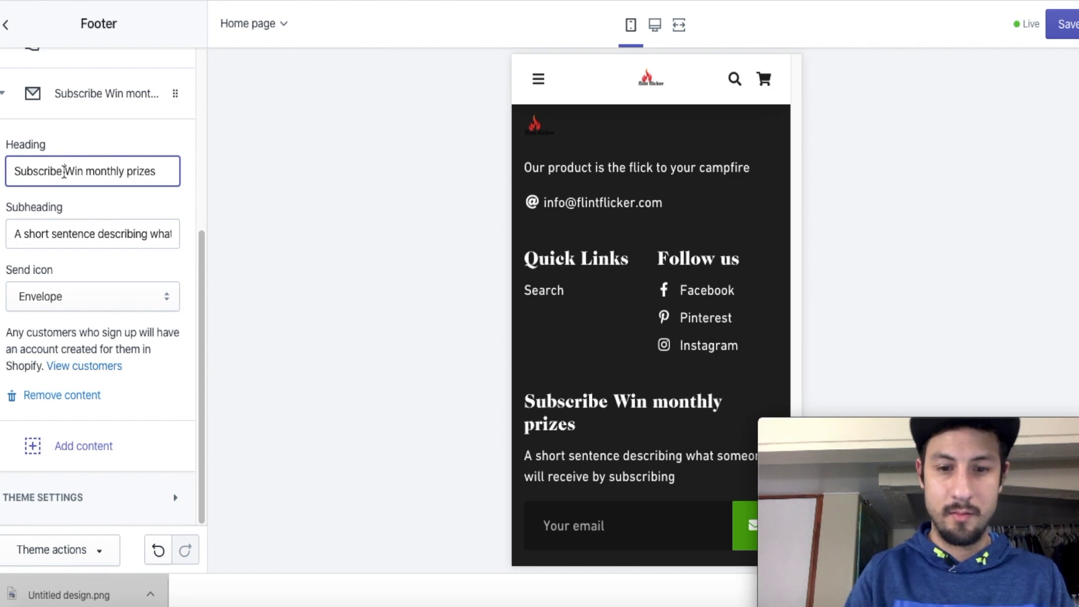
click(64, 172)
text(To)
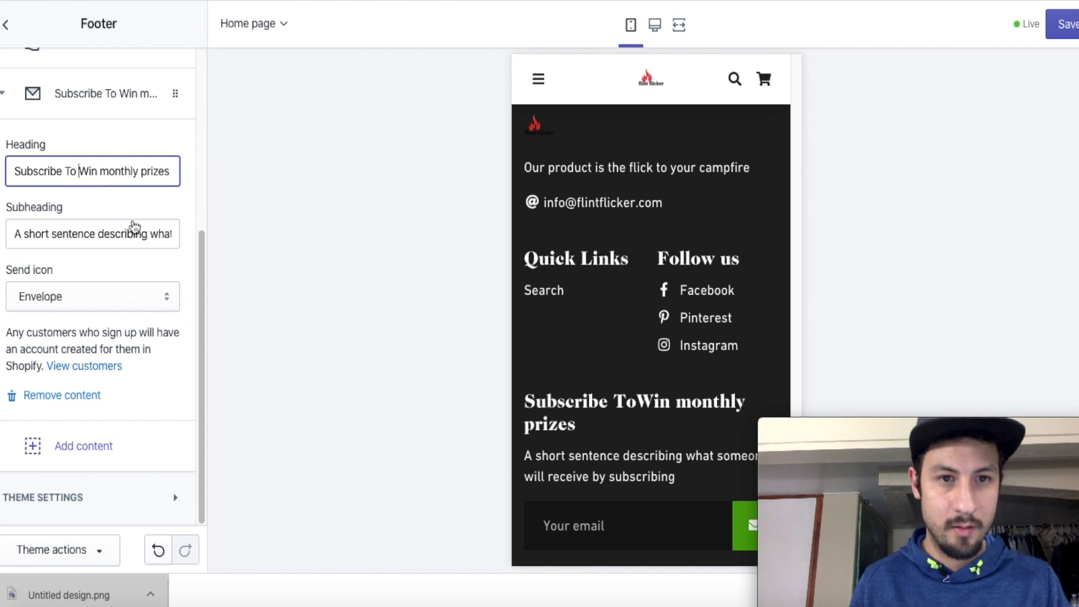
click(200, 269)
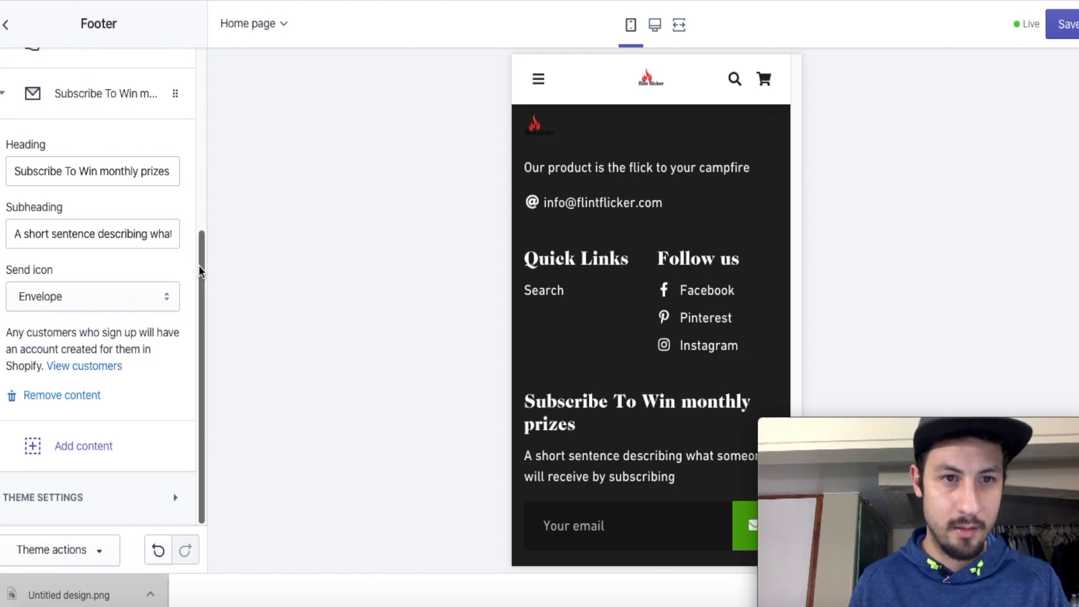
- Empty the newsletter subheading and exit the theme editor to the Themes page
click(170, 236)
key(Right)
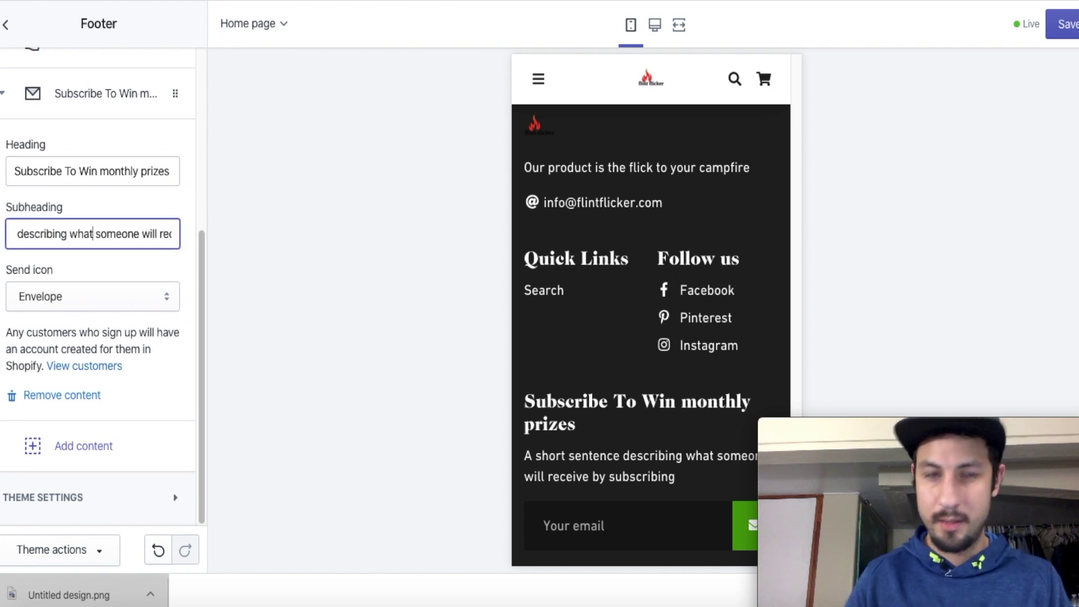
key(ctrl+a)
key(BackSpace)
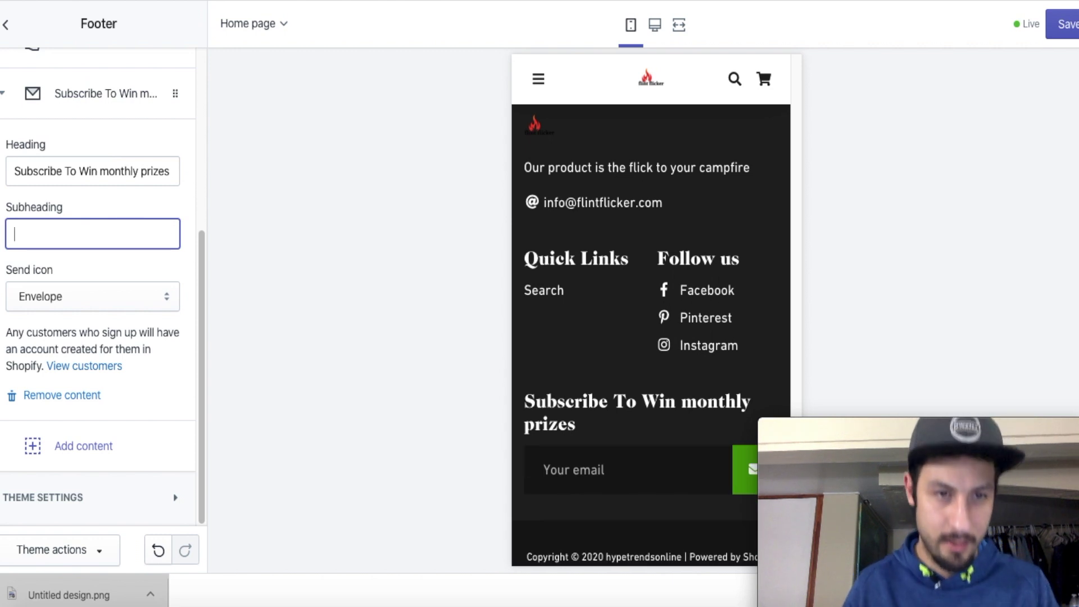
click(210, 348)
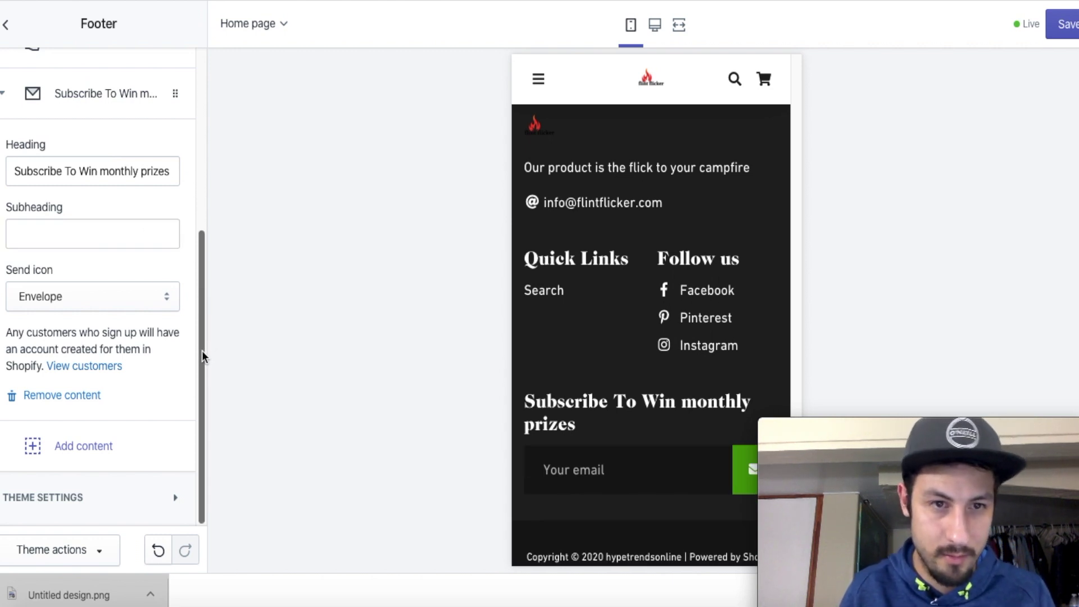
mouse_move(201, 359)
mouse_down()
mouse_move(199, 318)
mouse_move(194, 352)
mouse_up()
key(alt+Left)
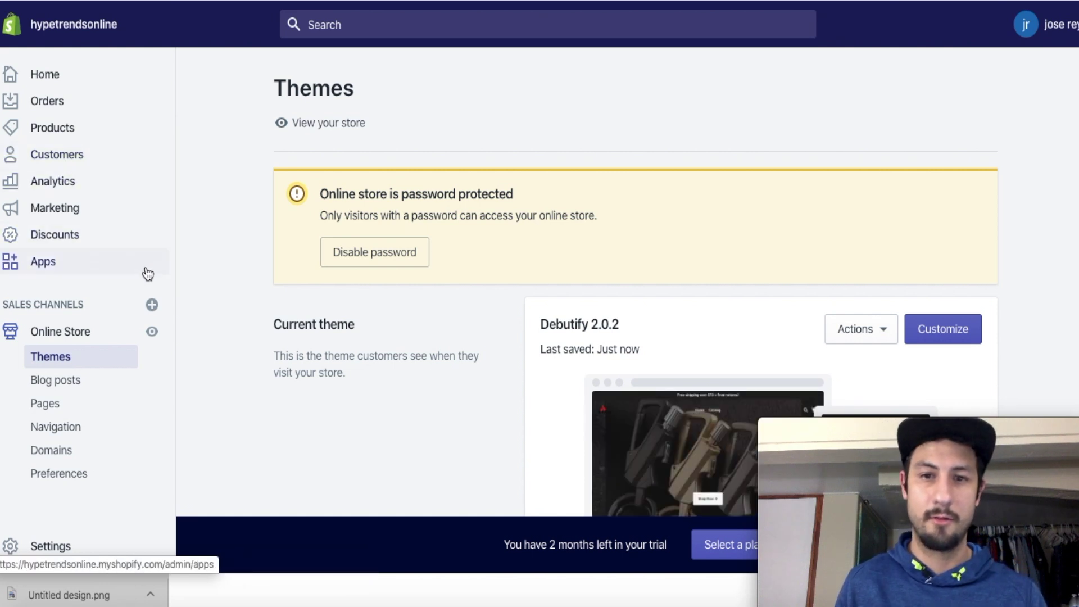
- From Online Store > Pages, open a blank Add page form
click(51, 404)
scroll(619, 282, down, 2)
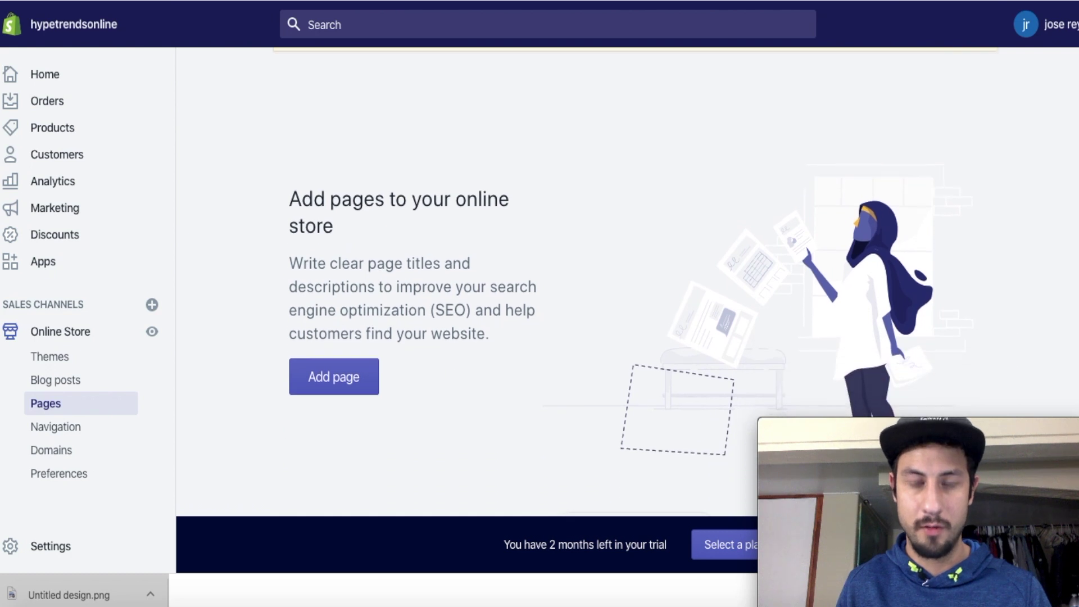
scroll(83, 386, up, 4)
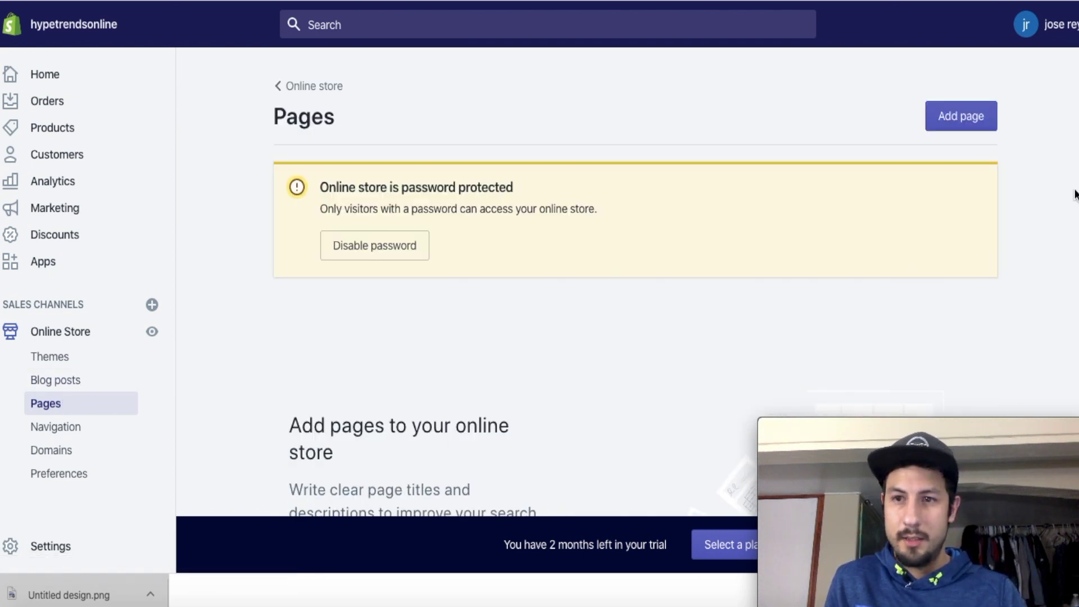
scroll(419, 281, down, 4)
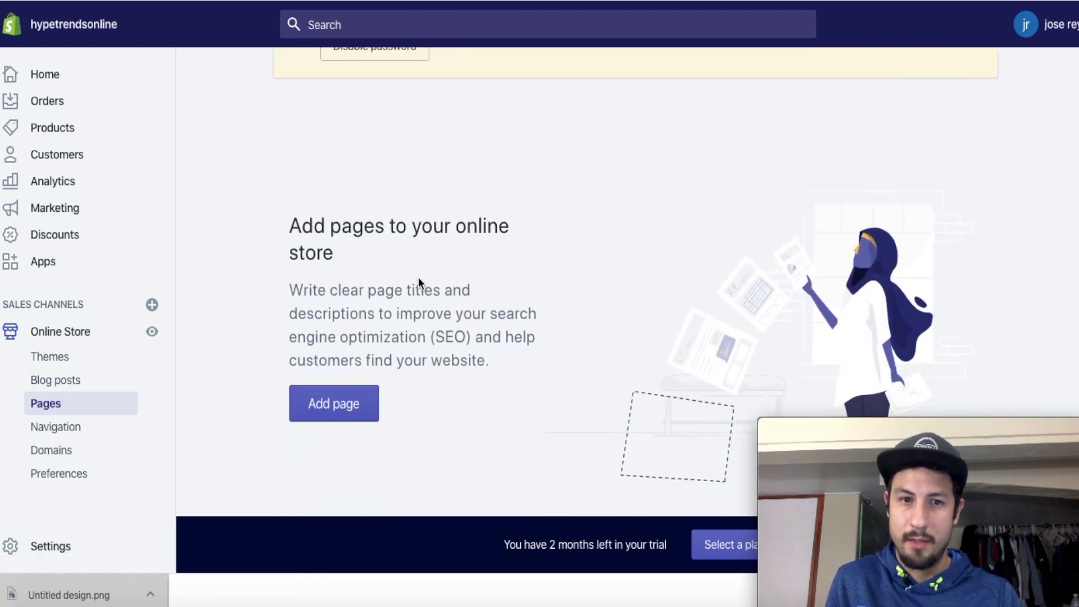
click(342, 405)
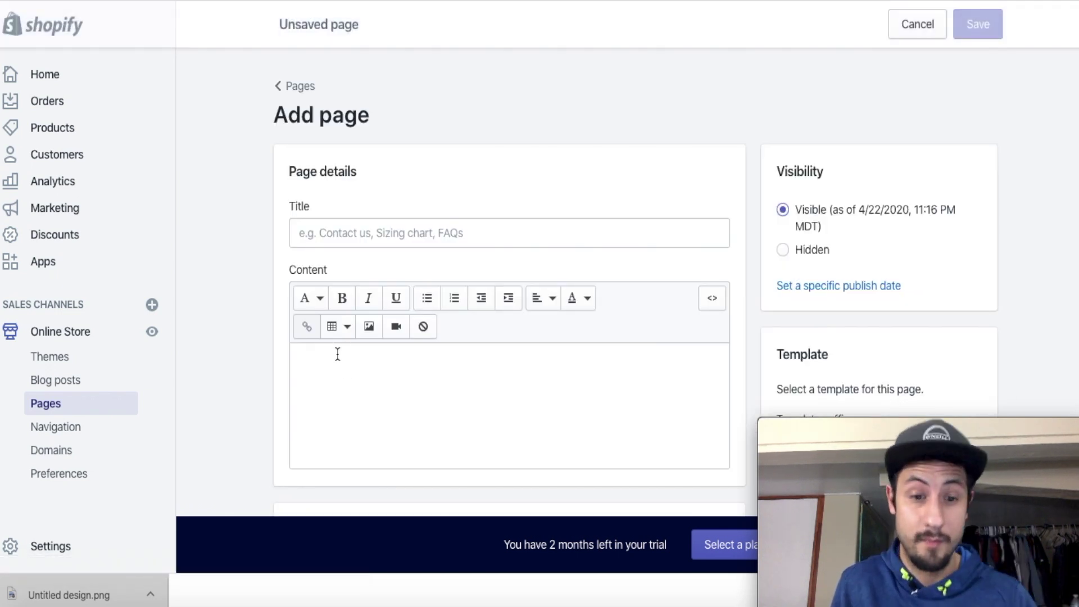
- Title the new page 'Privacy Policy'
click(366, 232)
text(Privacy Po)
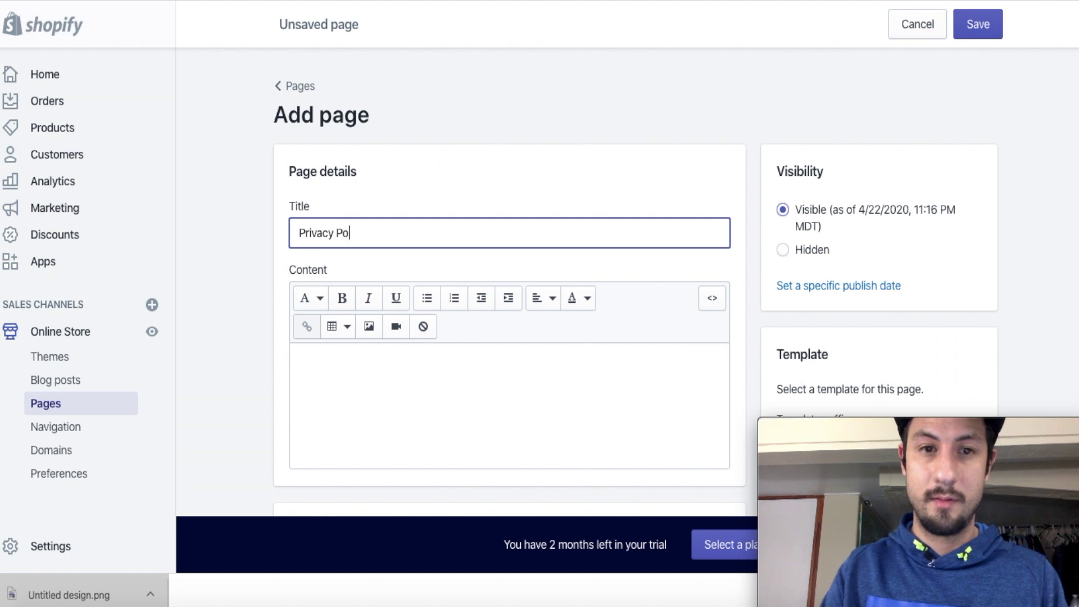
text(licy)
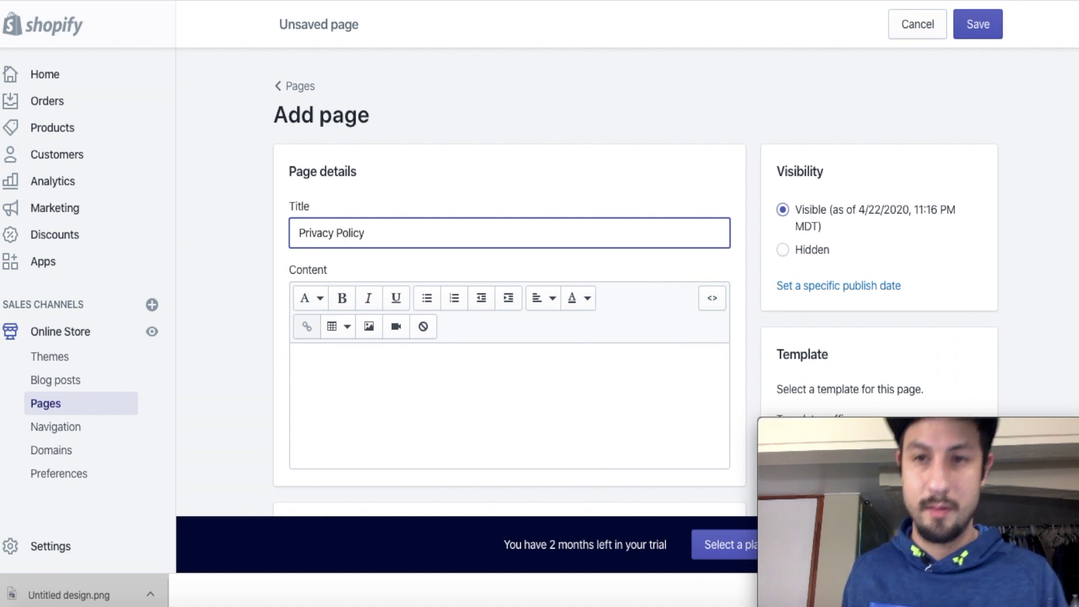
click(425, 384)
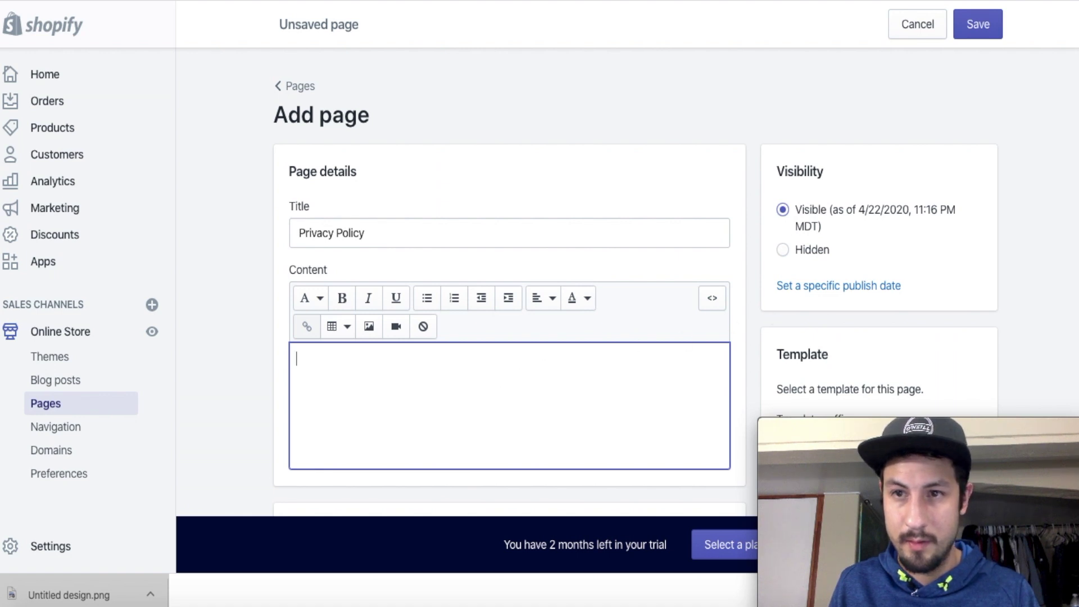
- Keep the default 'page' template and try leaving for the store Settings
scroll(635, 270, down, 3)
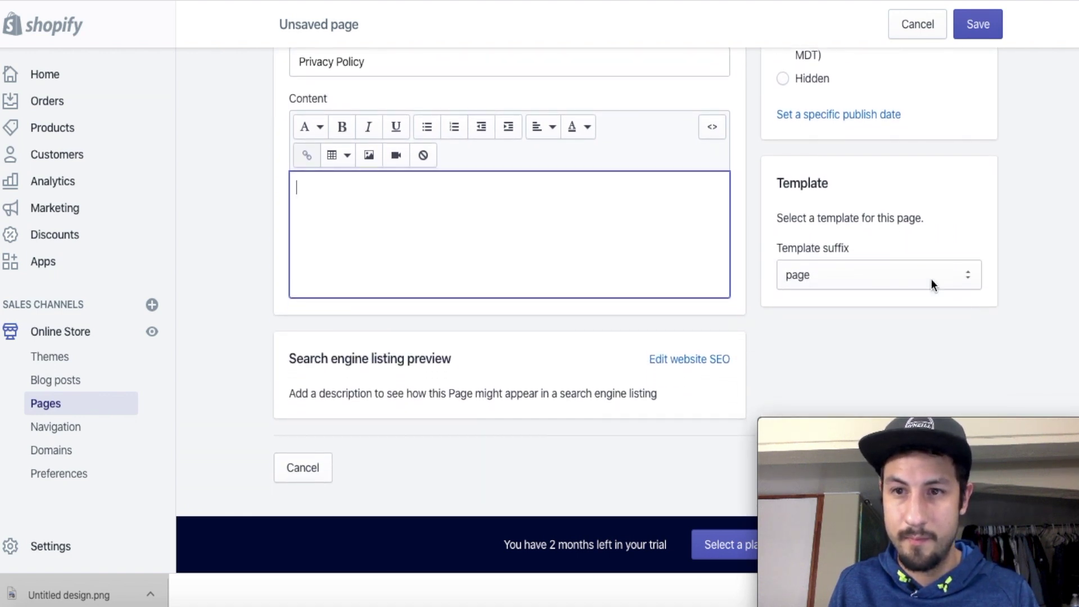
click(932, 279)
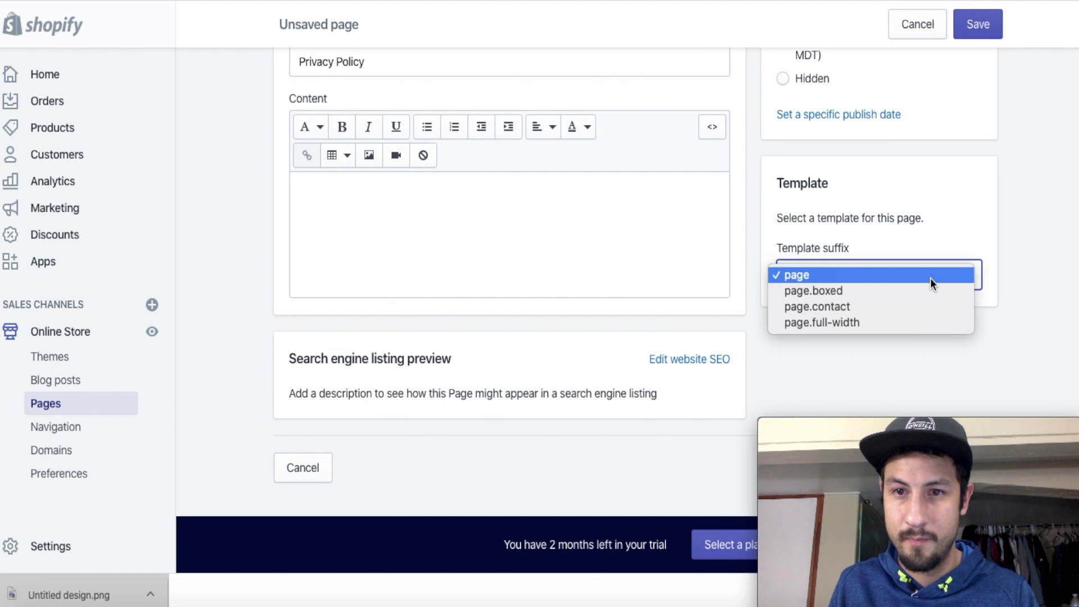
click(930, 277)
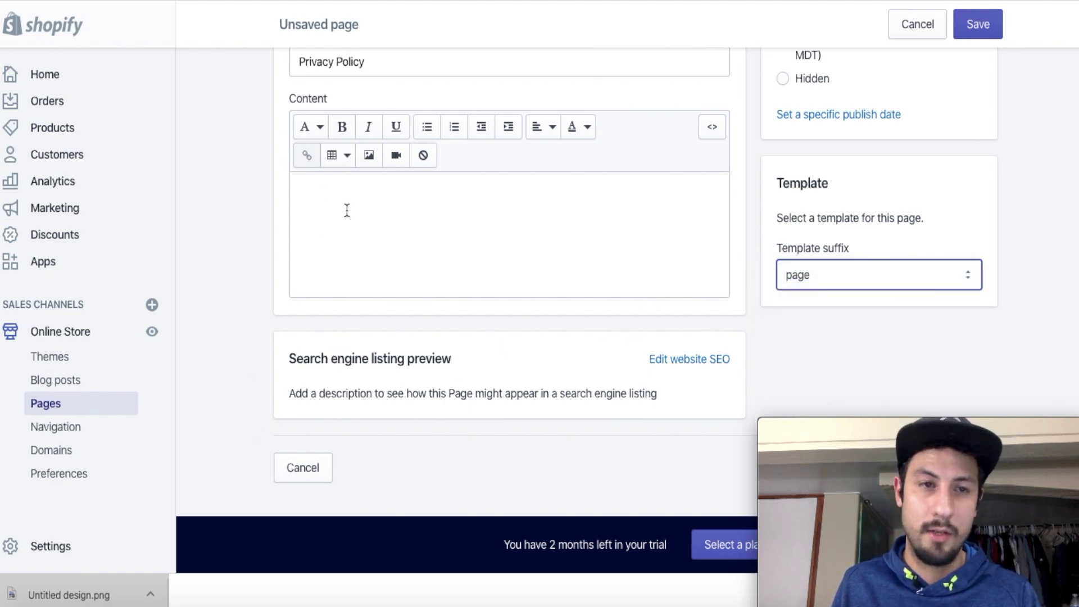
click(50, 550)
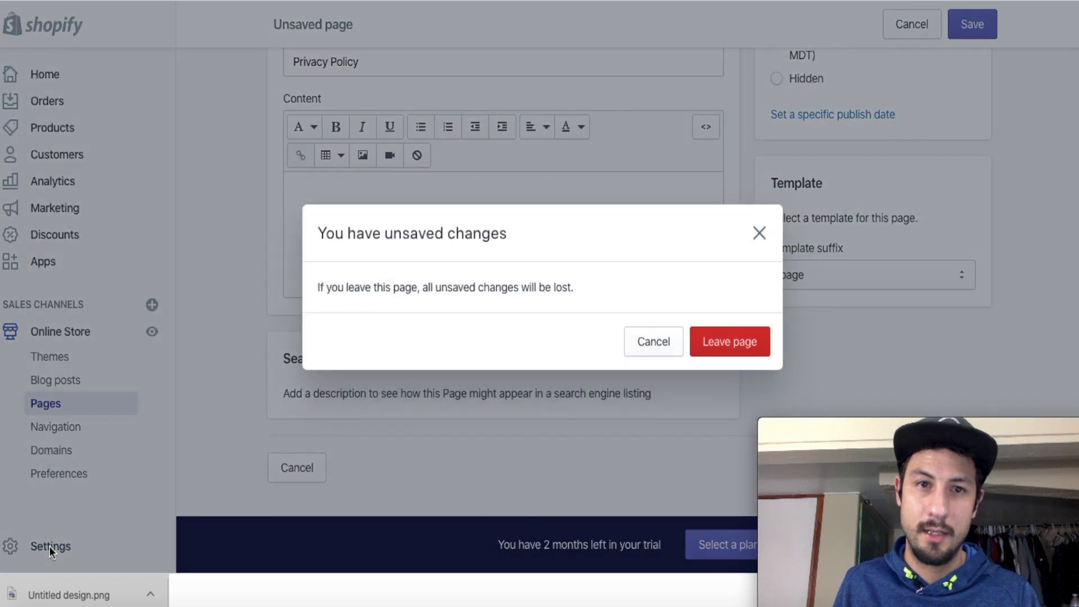
- Discard the unsaved new page and go to the Legal policy settings
click(754, 339)
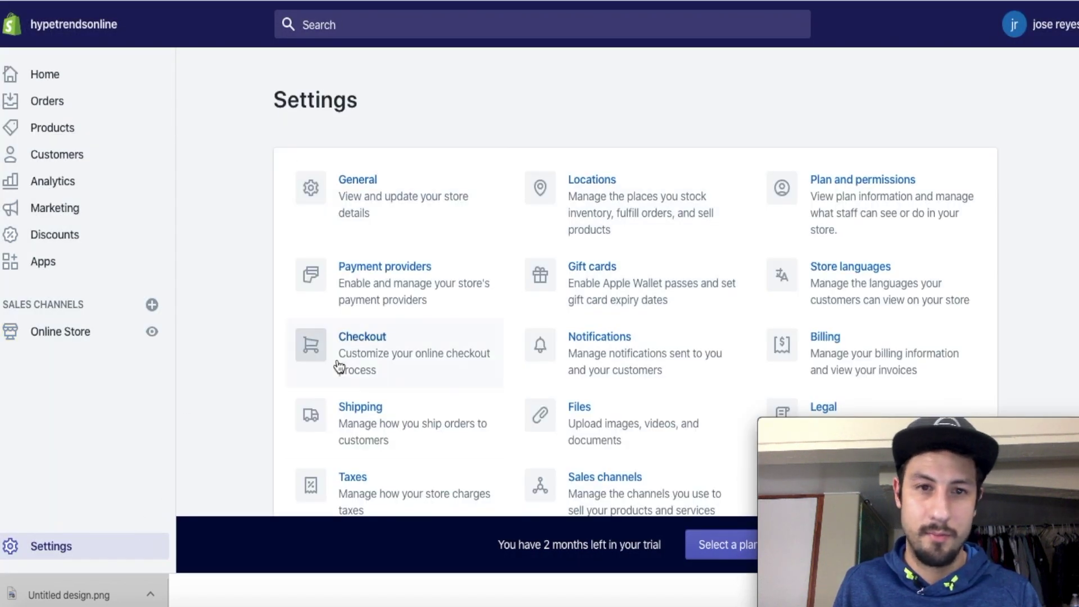
click(804, 410)
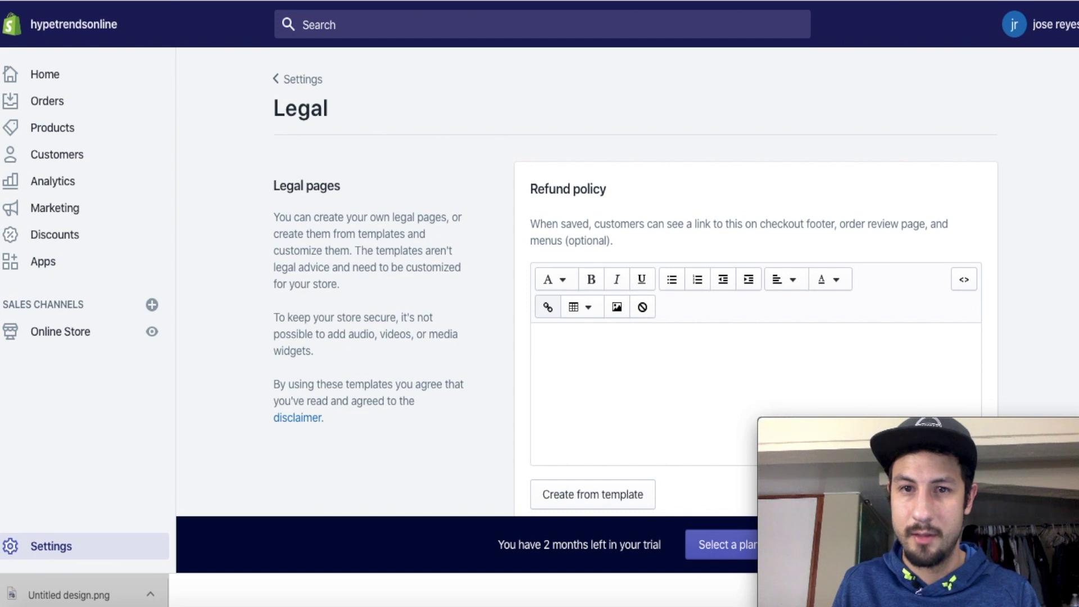
scroll(527, 289, down, 2)
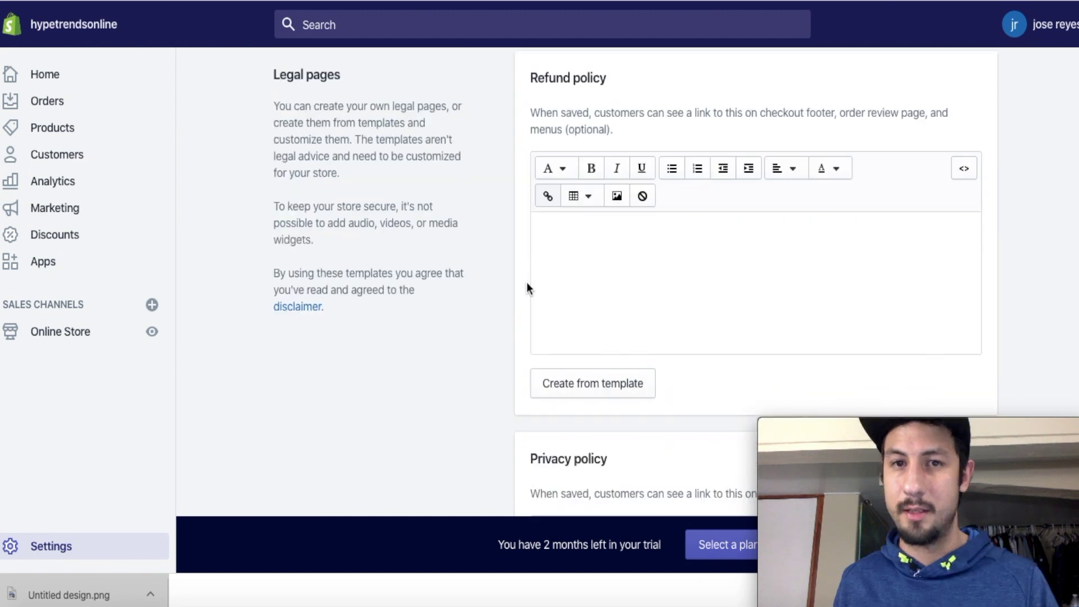
- Generate the Refund policy from the template and review its returns, refunds and exchanges text
click(608, 384)
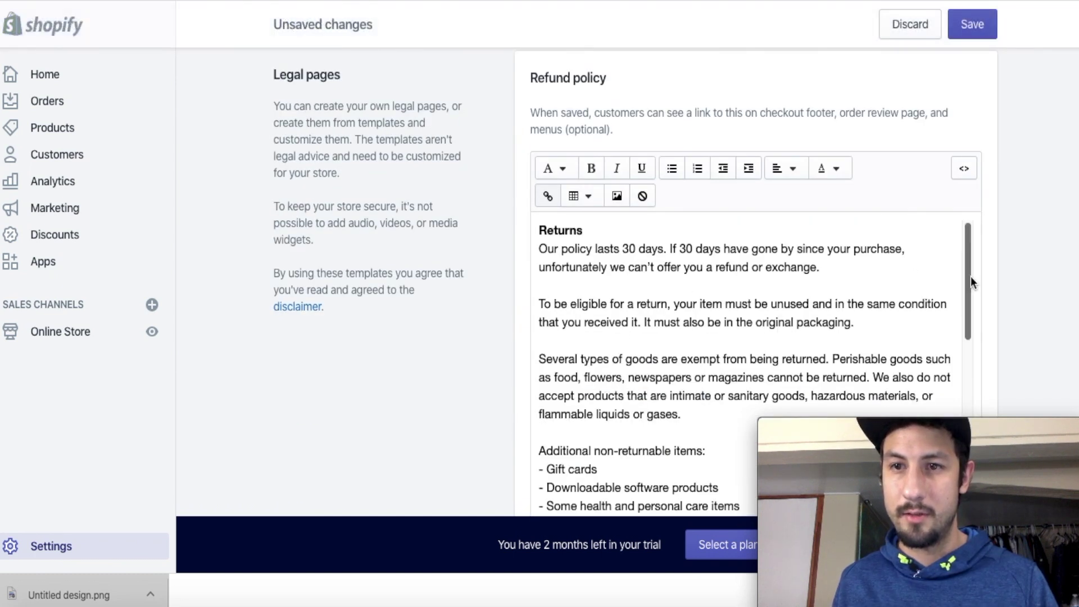
scroll(977, 296, down, 1)
drag(977, 296, 975, 593)
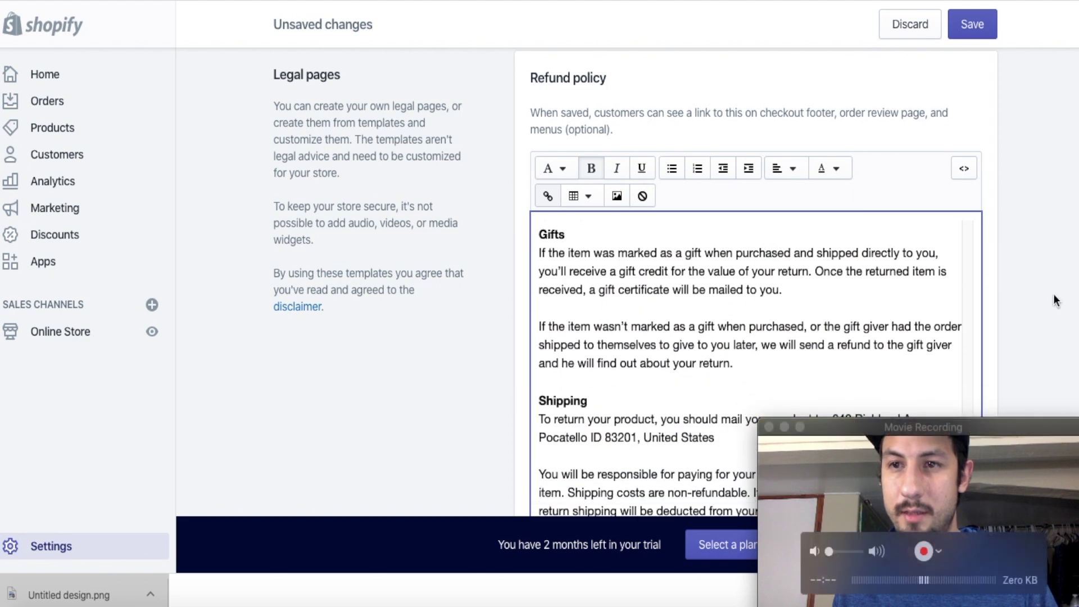
scroll(1000, 337, down, 5)
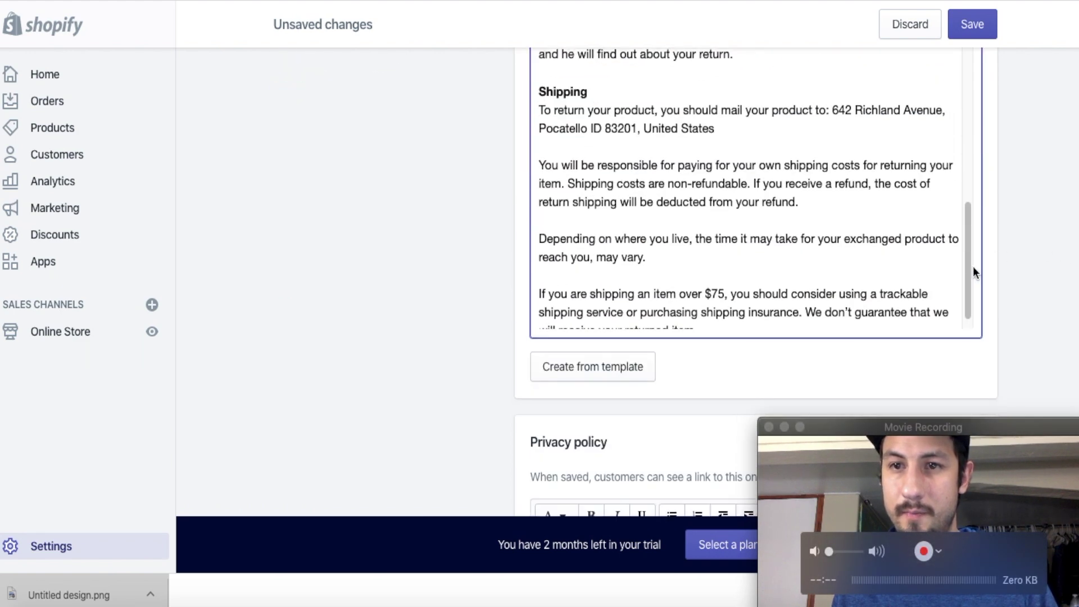
mouse_move(972, 268)
mouse_down()
mouse_move(976, 135)
mouse_move(950, 23)
mouse_up()
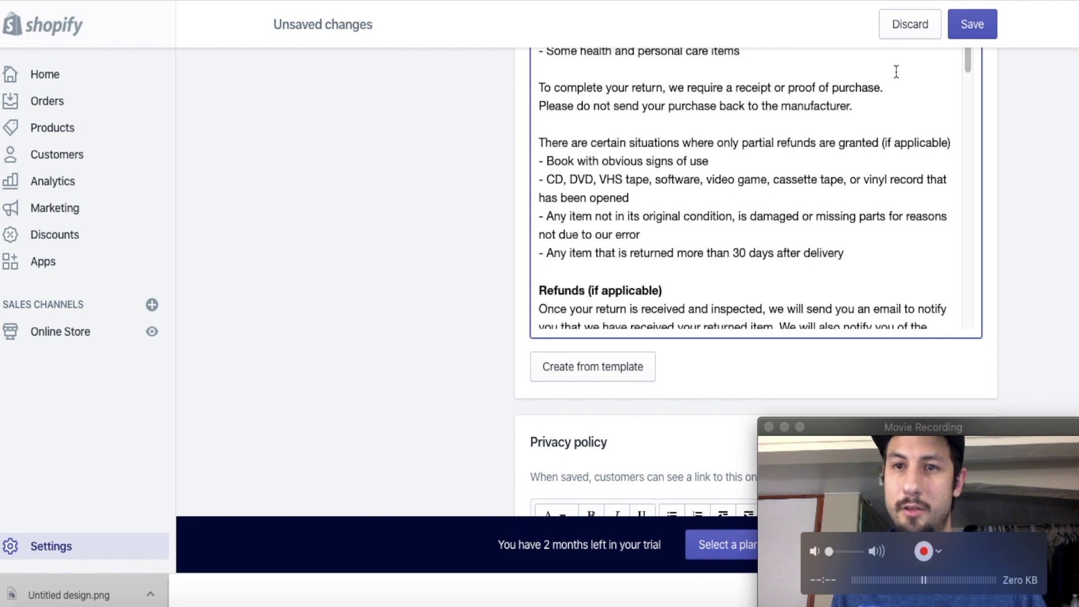
drag(966, 62, 981, 4)
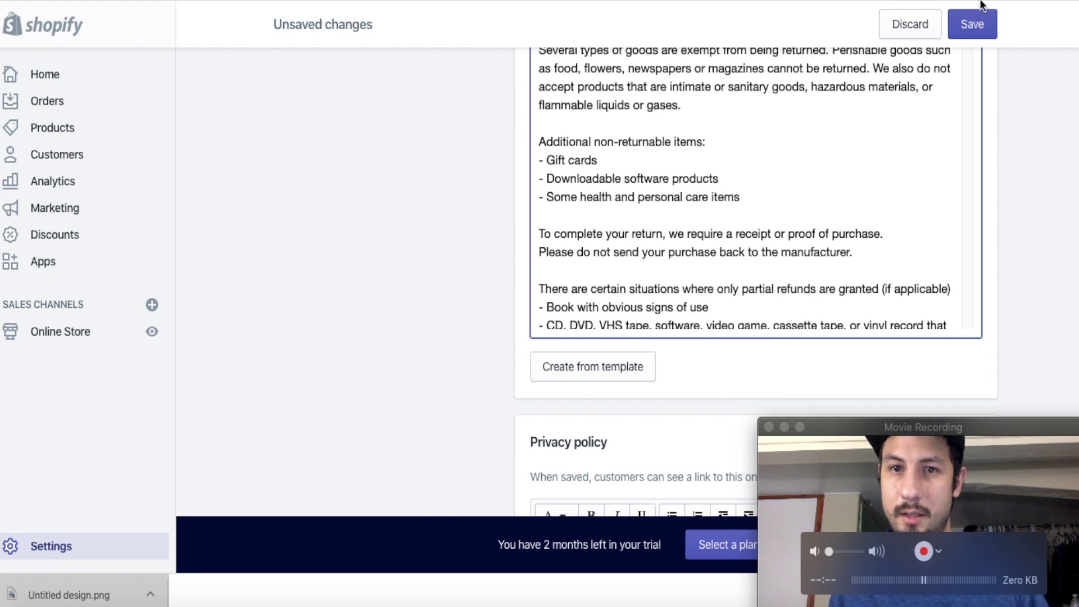
scroll(756, 282, up, 4)
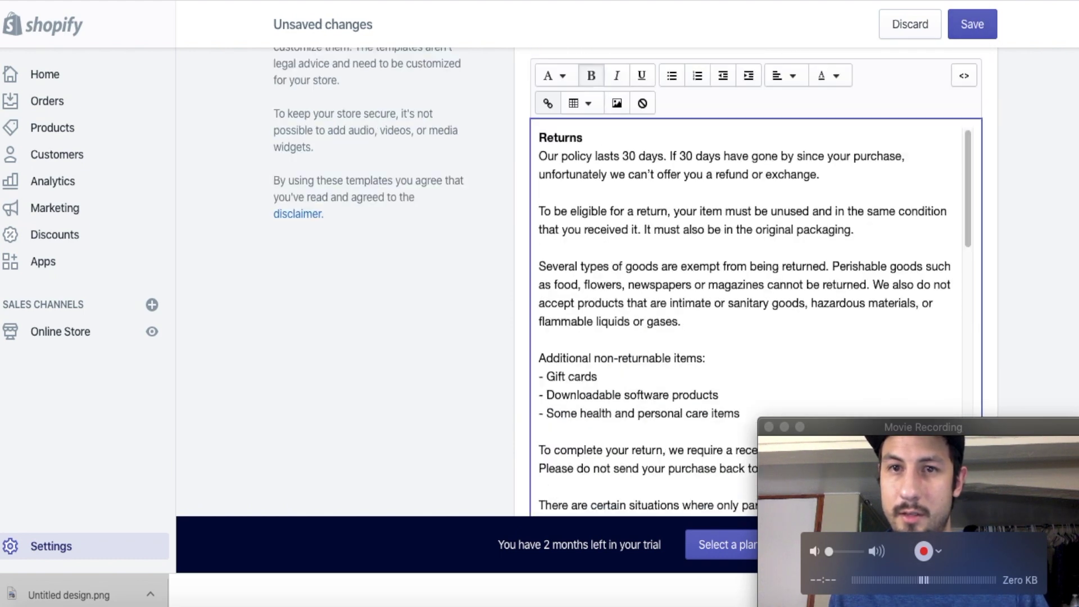
scroll(628, 289, down, 1)
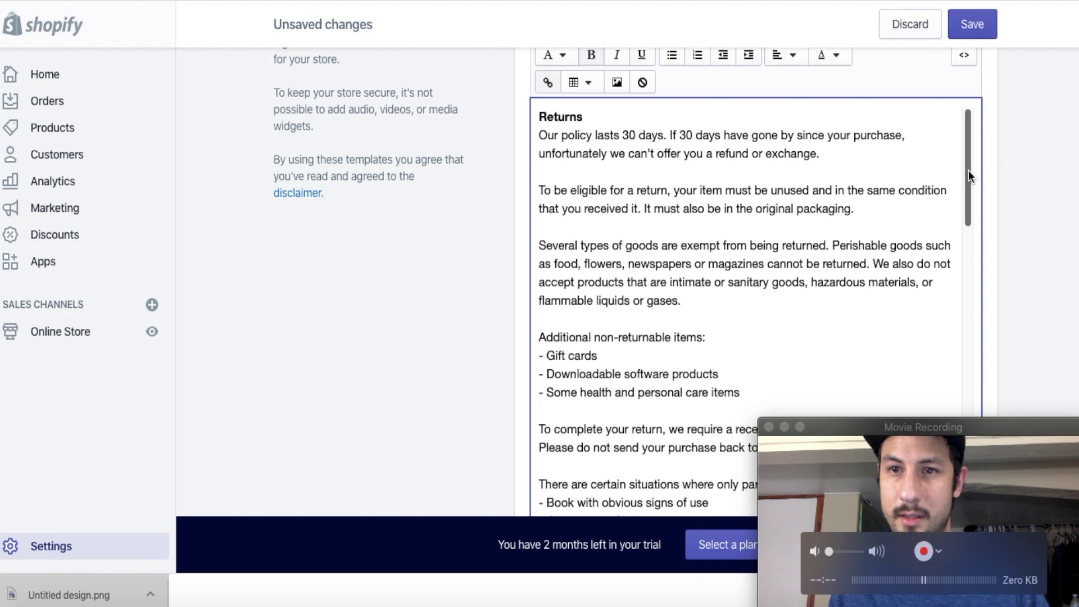
drag(969, 176, 979, 291)
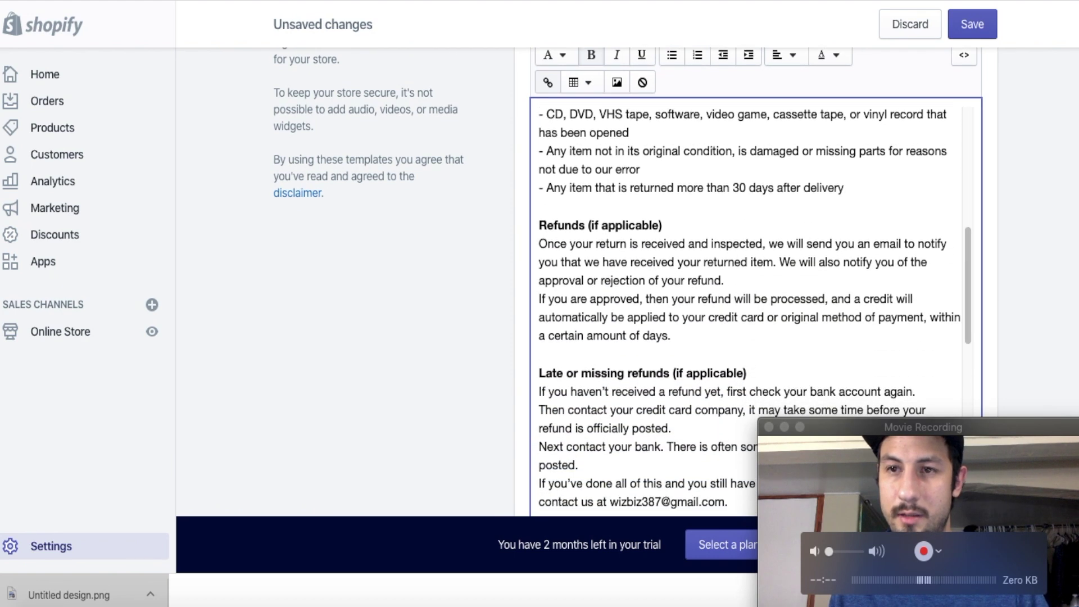
scroll(755, 281, down, 7)
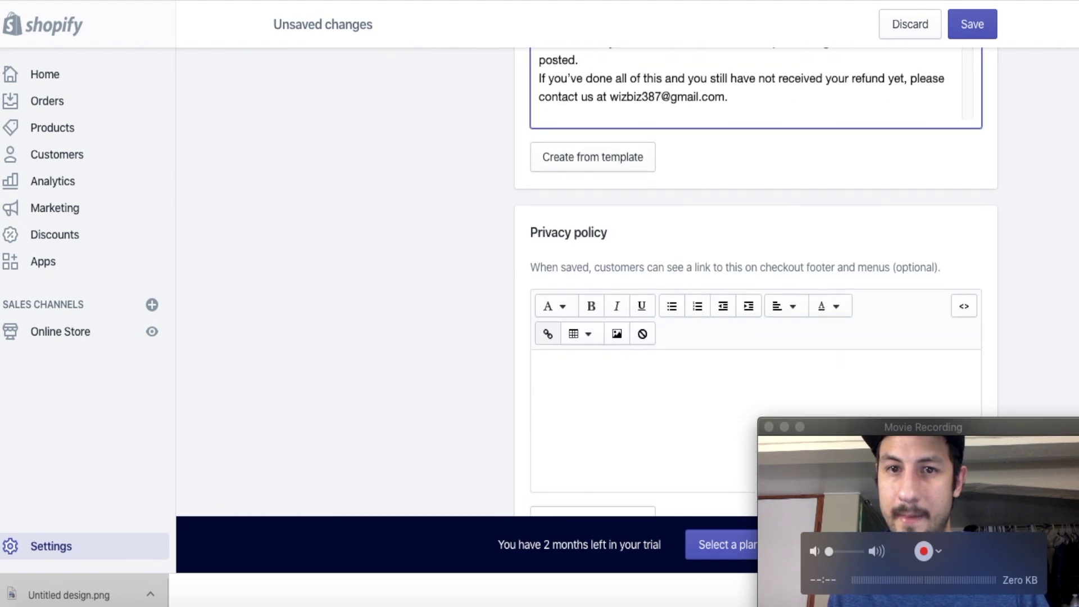
scroll(756, 281, down, 3)
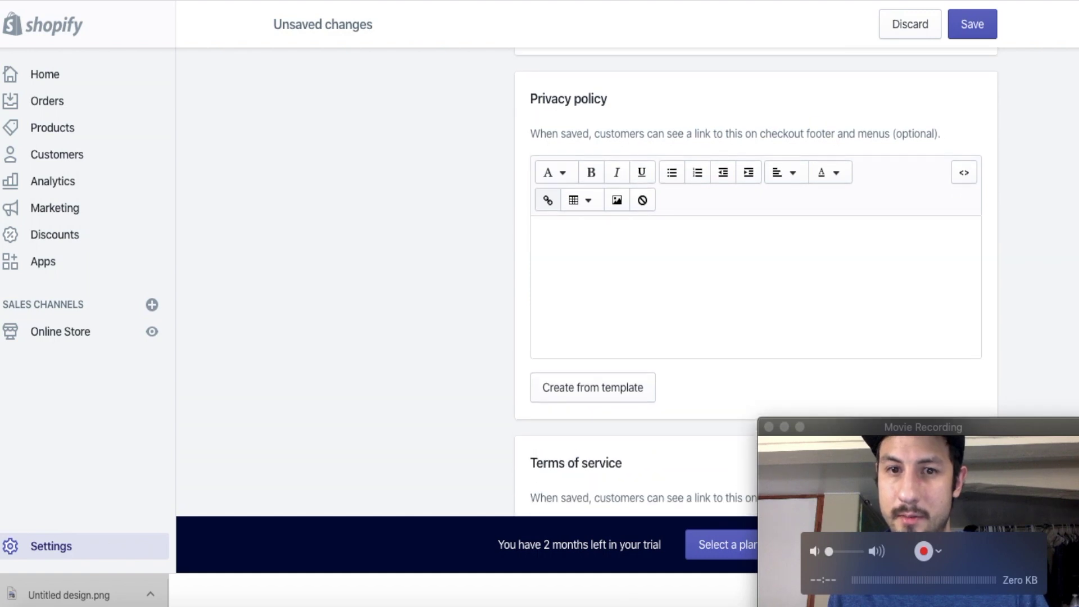
- Generate the Privacy policy from the template and review the personal-information text
click(589, 397)
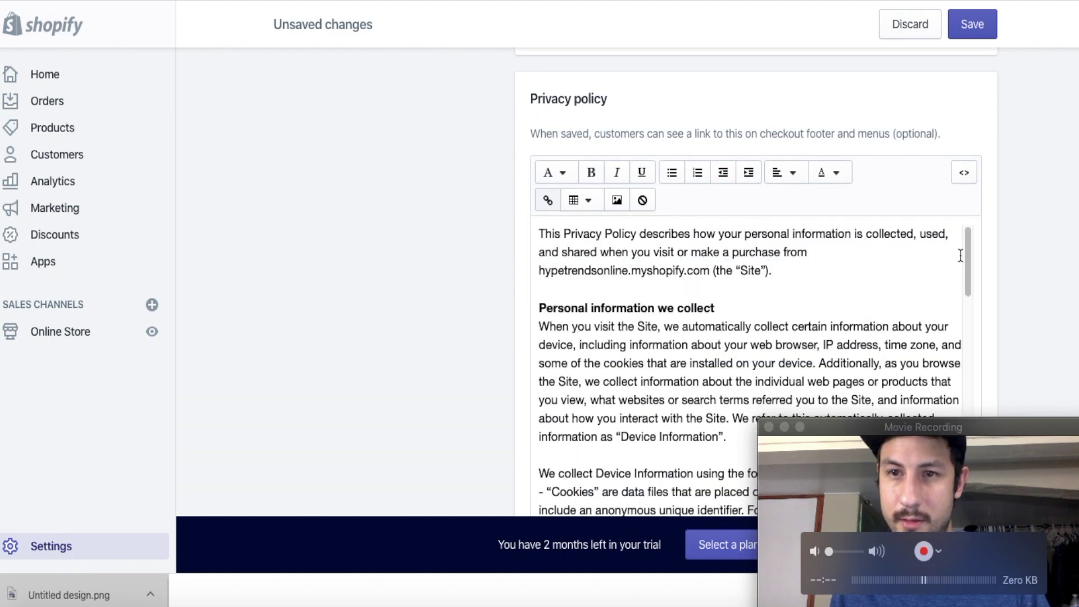
mouse_move(967, 259)
mouse_down()
mouse_move(969, 278)
mouse_move(956, 260)
mouse_up()
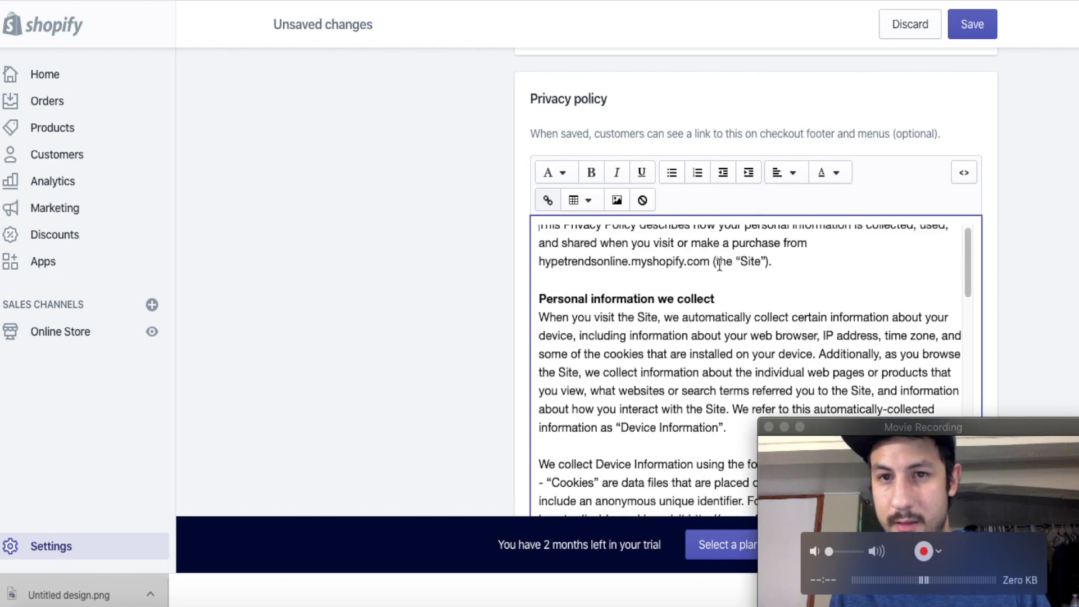
drag(968, 253, 975, 312)
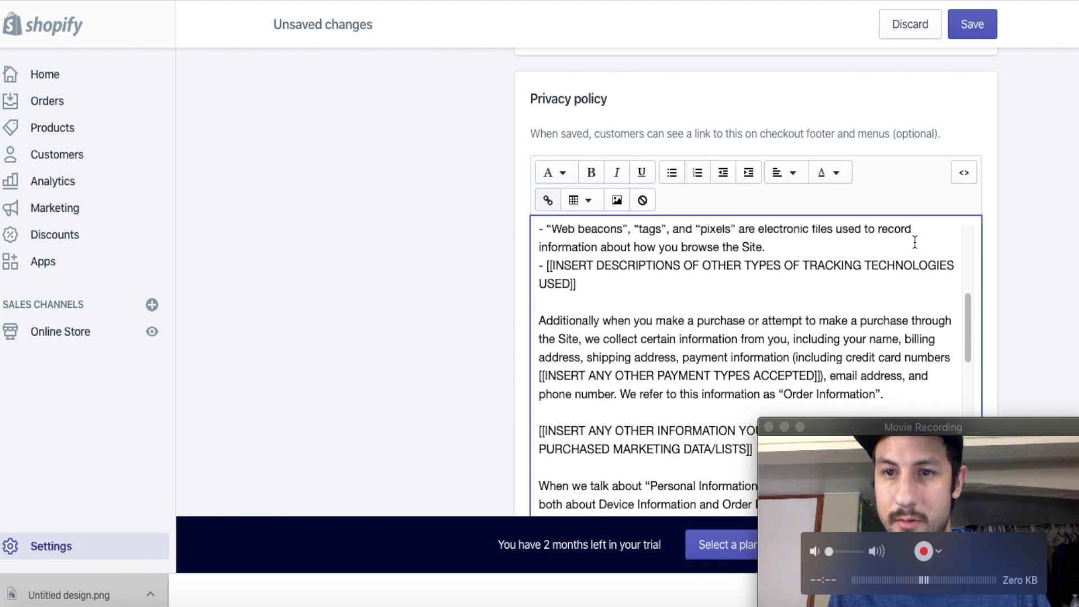
scroll(973, 319, down, 2)
scroll(976, 342, down, 8)
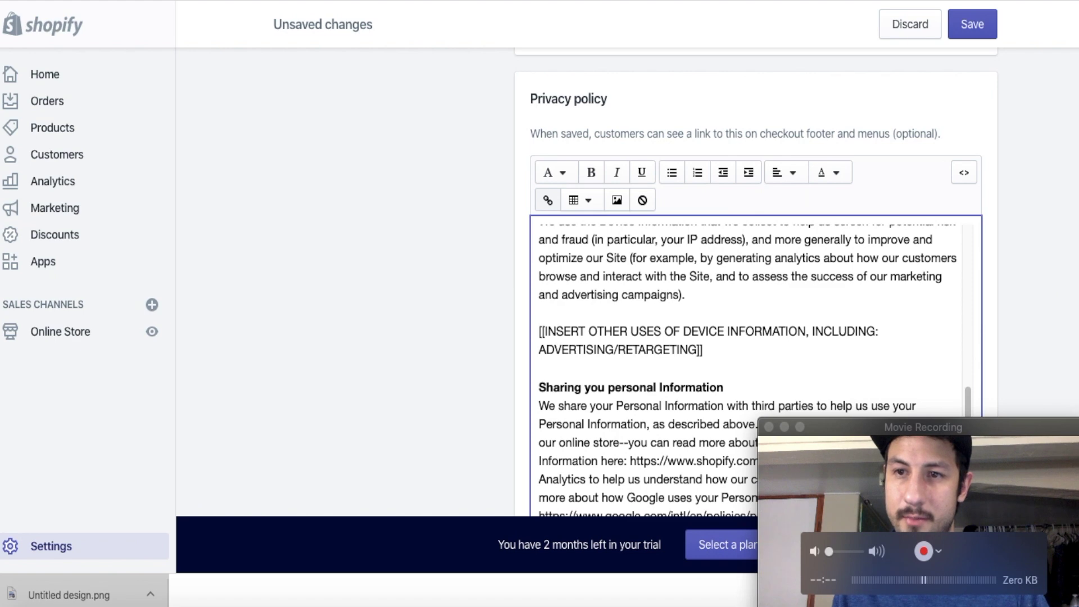
scroll(1067, 290, down, 8)
- Select the entire Refund policy text
scroll(1067, 291, up, 3)
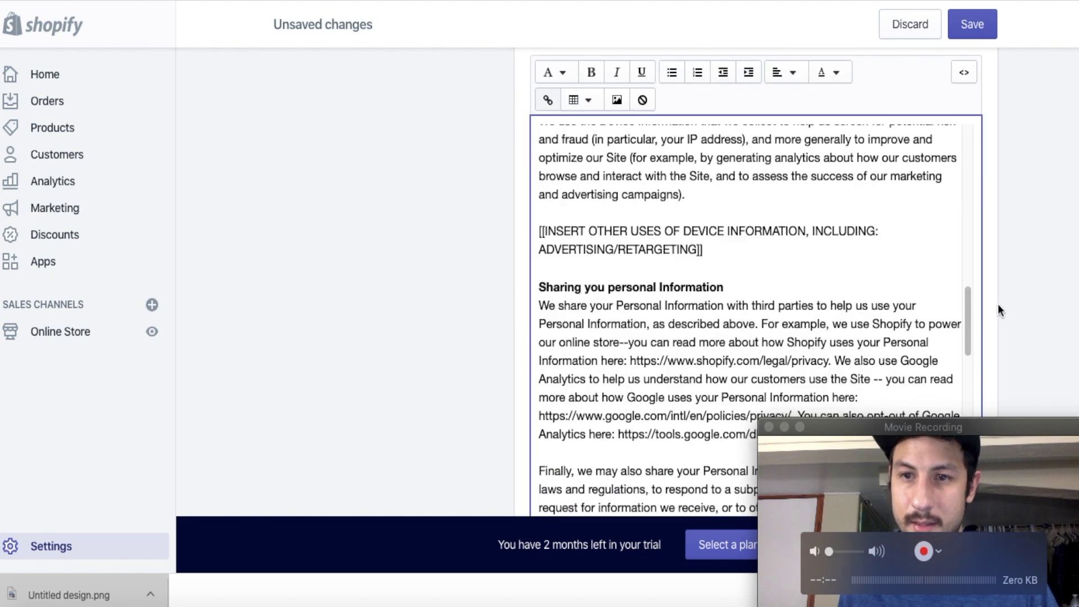
drag(969, 312, 975, 125)
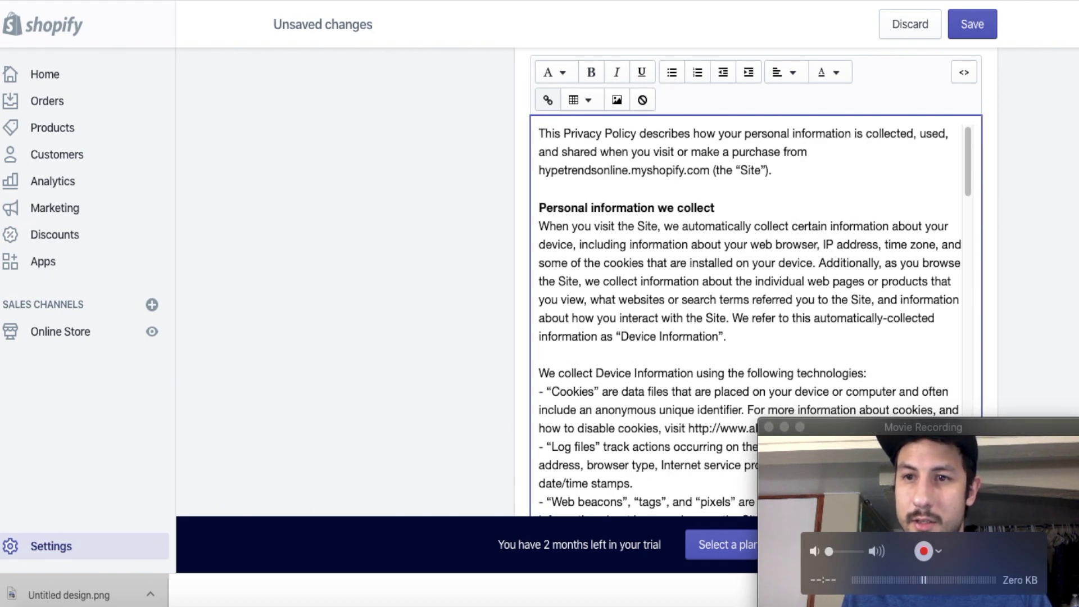
scroll(1056, 163, up, 8)
drag(780, 309, 540, 45)
- Copy the selected Refund policy text, then start a new page from Online Store > Pages
right_click(567, 219)
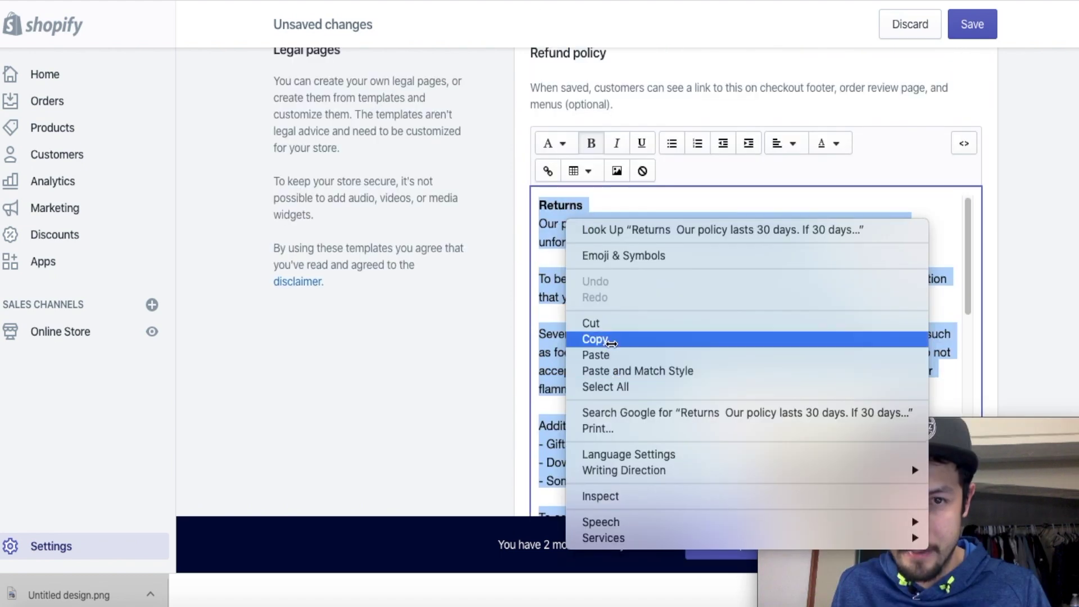
click(611, 341)
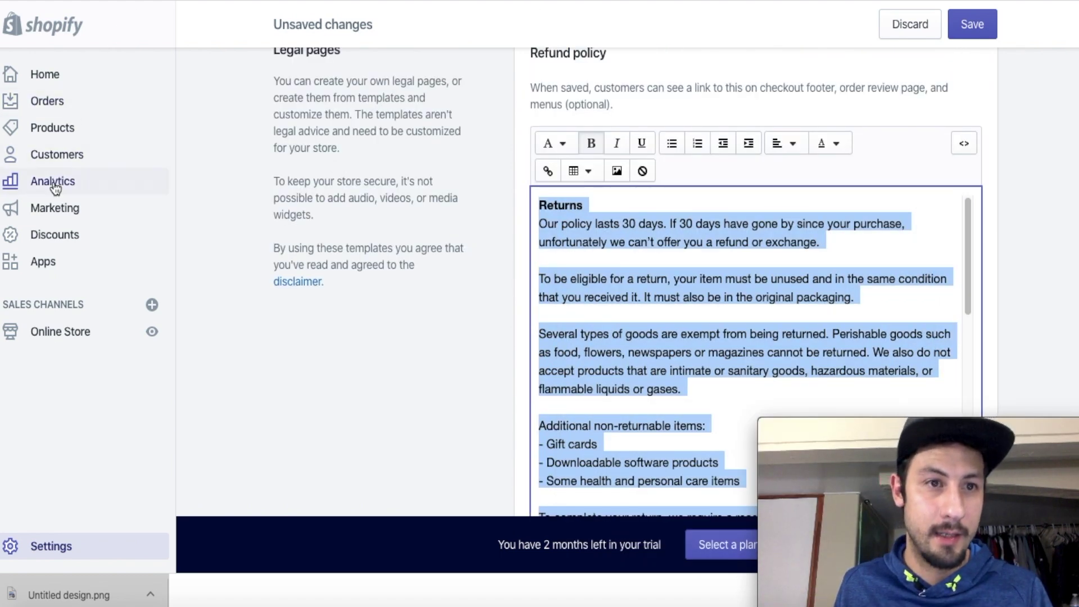
click(66, 337)
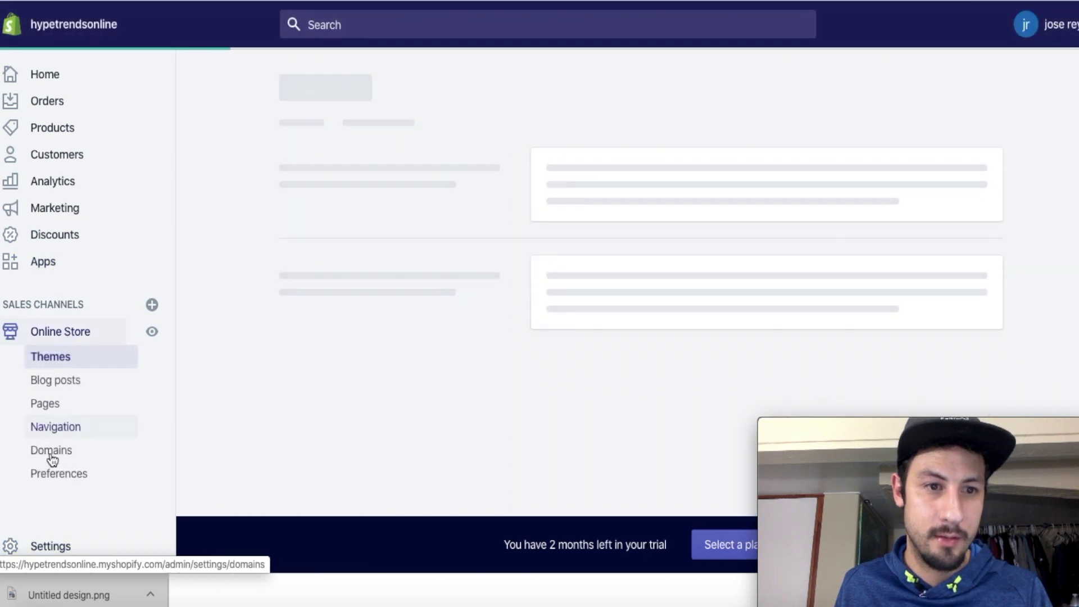
click(54, 456)
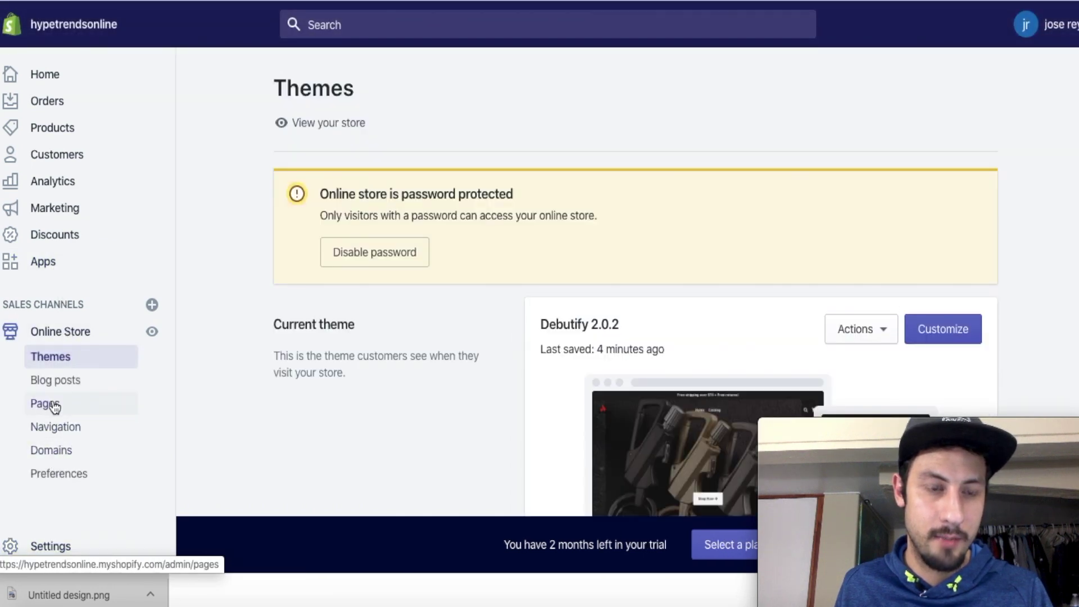
click(55, 404)
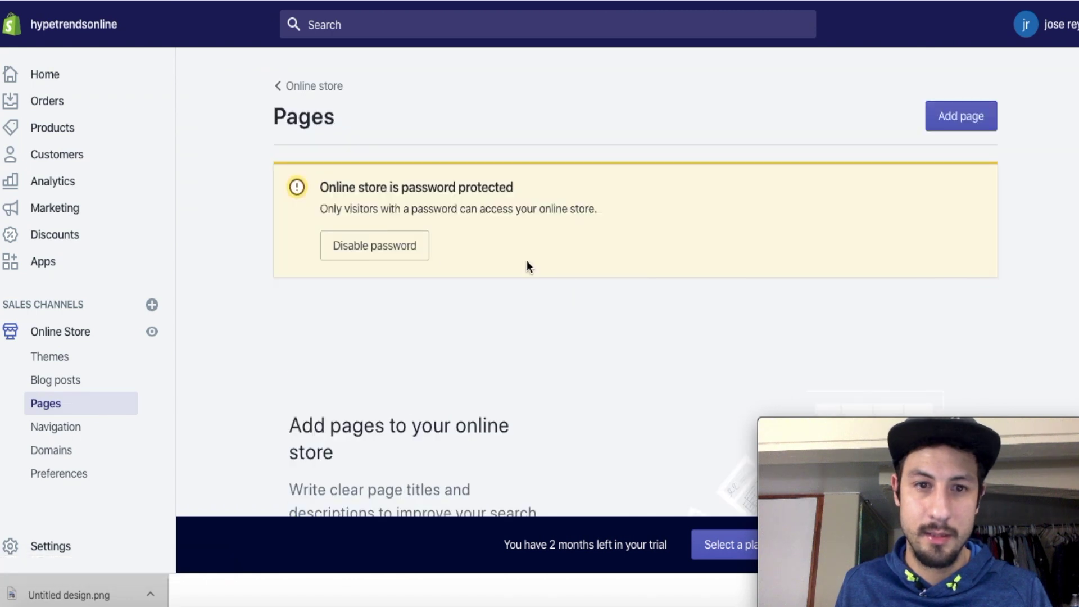
scroll(673, 372, down, 4)
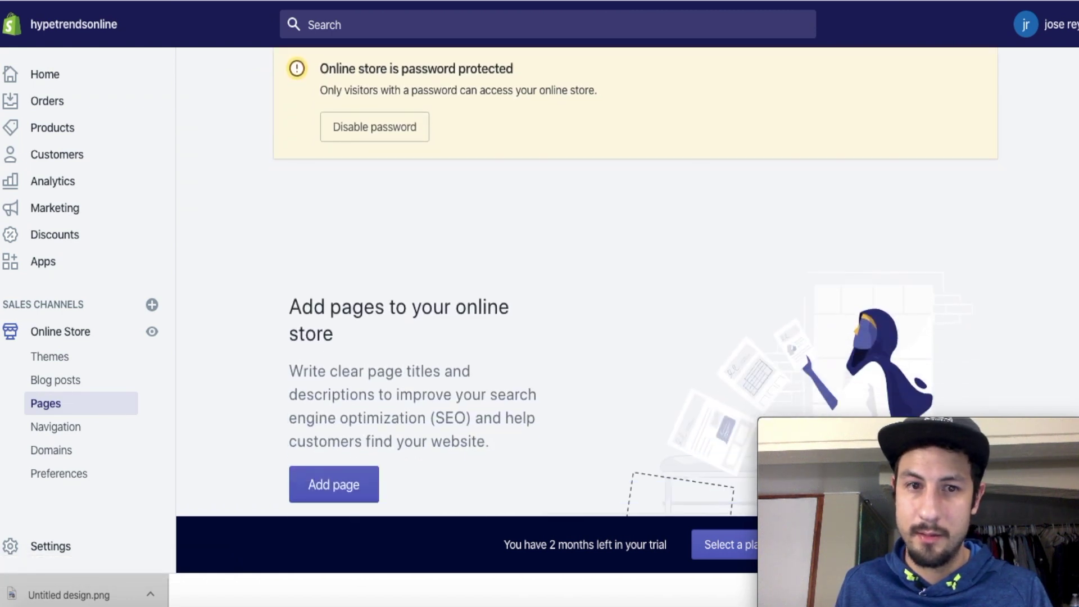
click(314, 415)
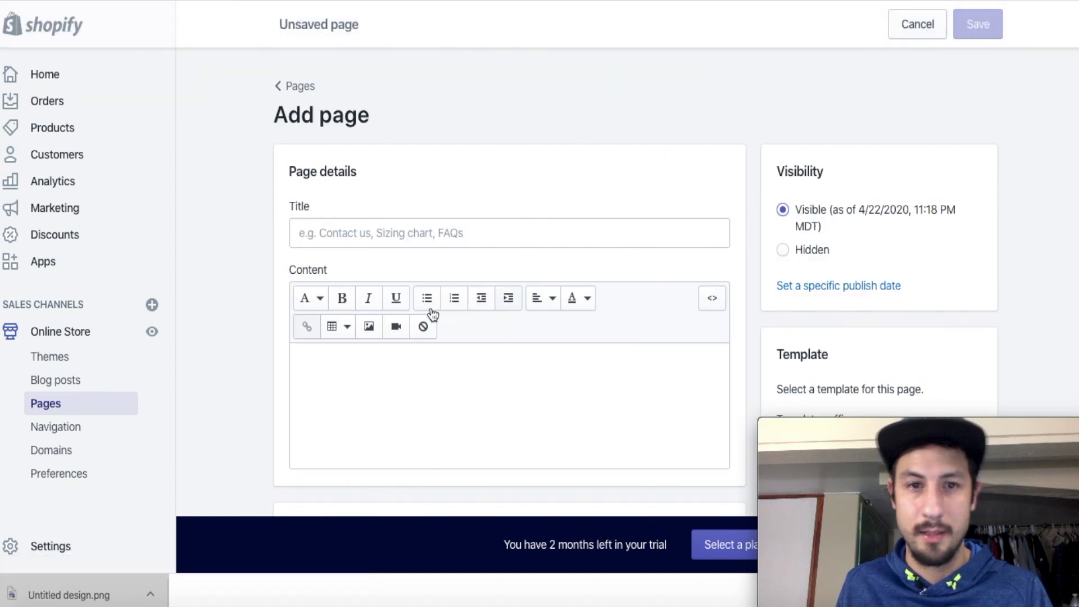
- Enter 'Privacy Policy' as the new page's title
click(328, 231)
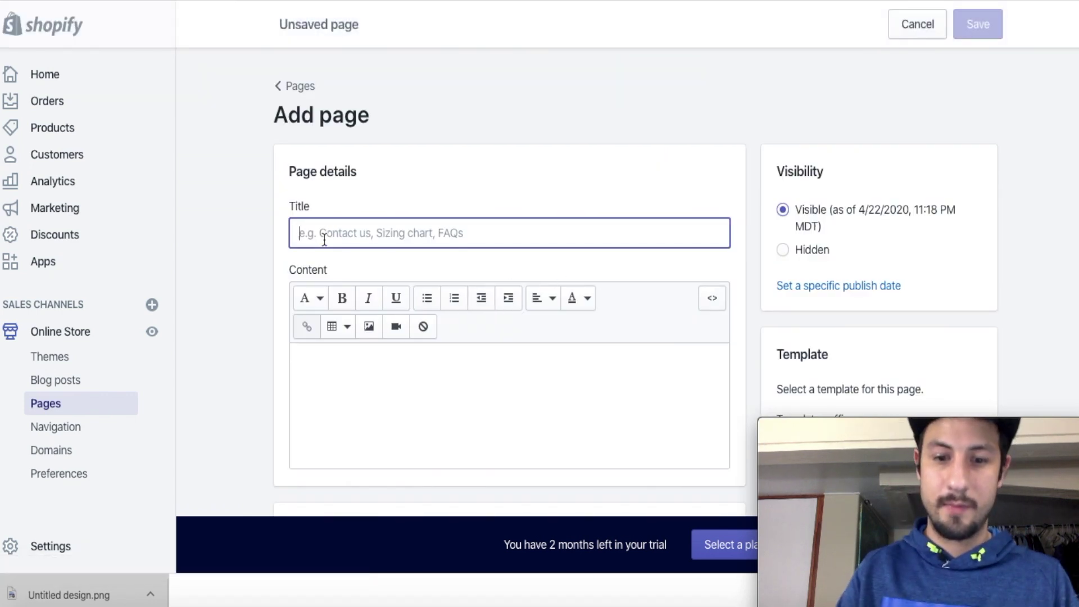
text(P)
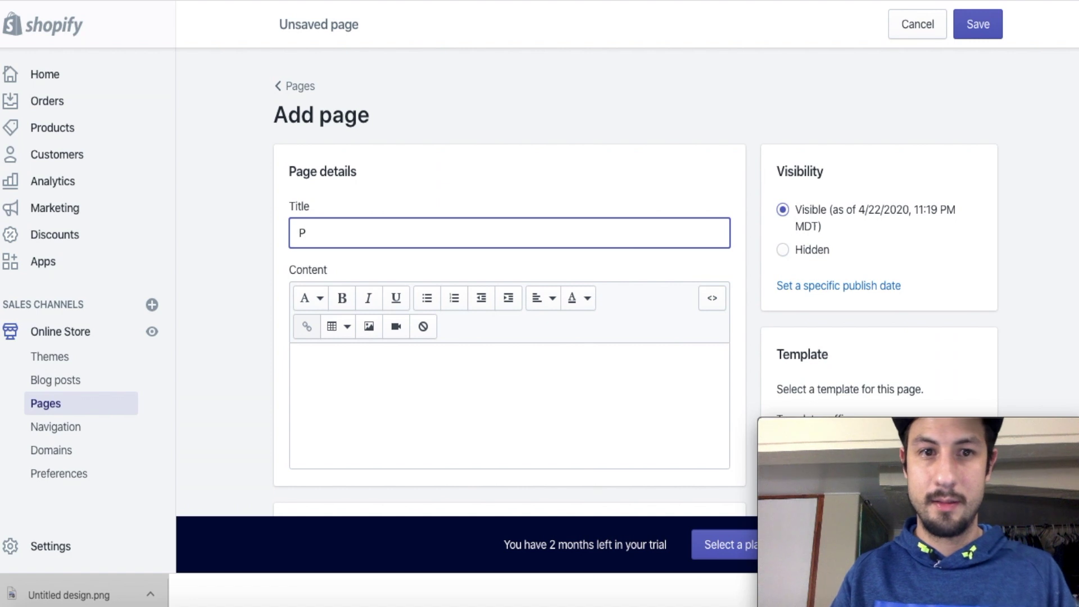
text(a)
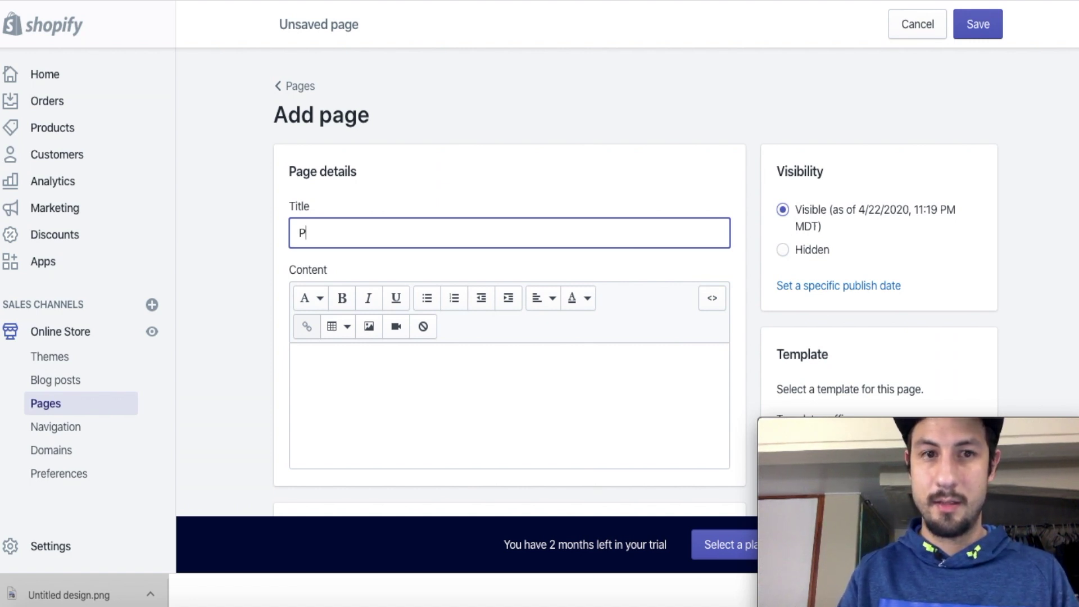
key(BackSpace)
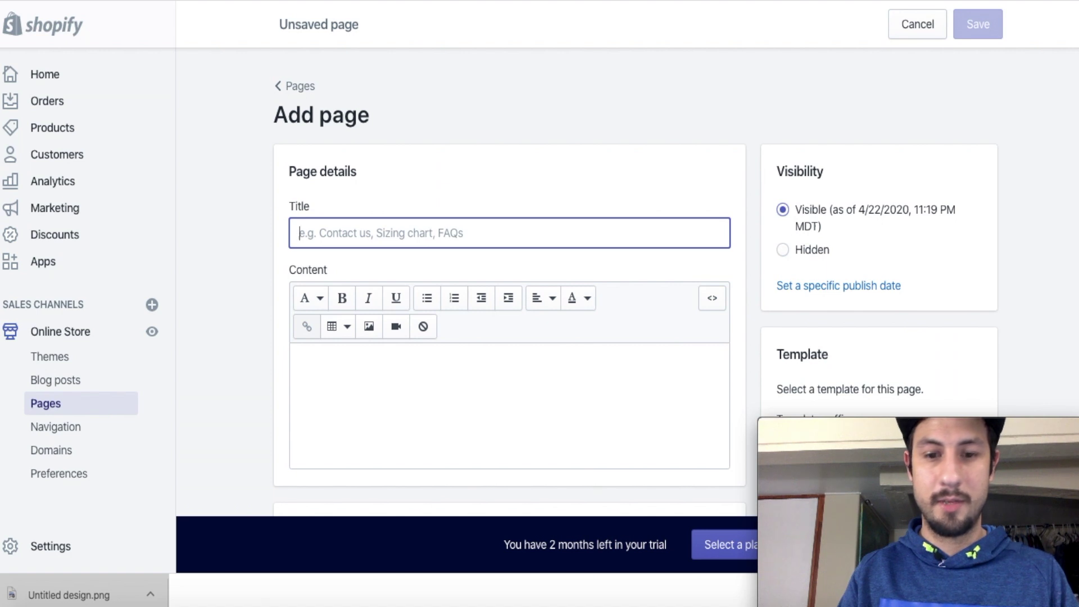
text(Privacy Policy)
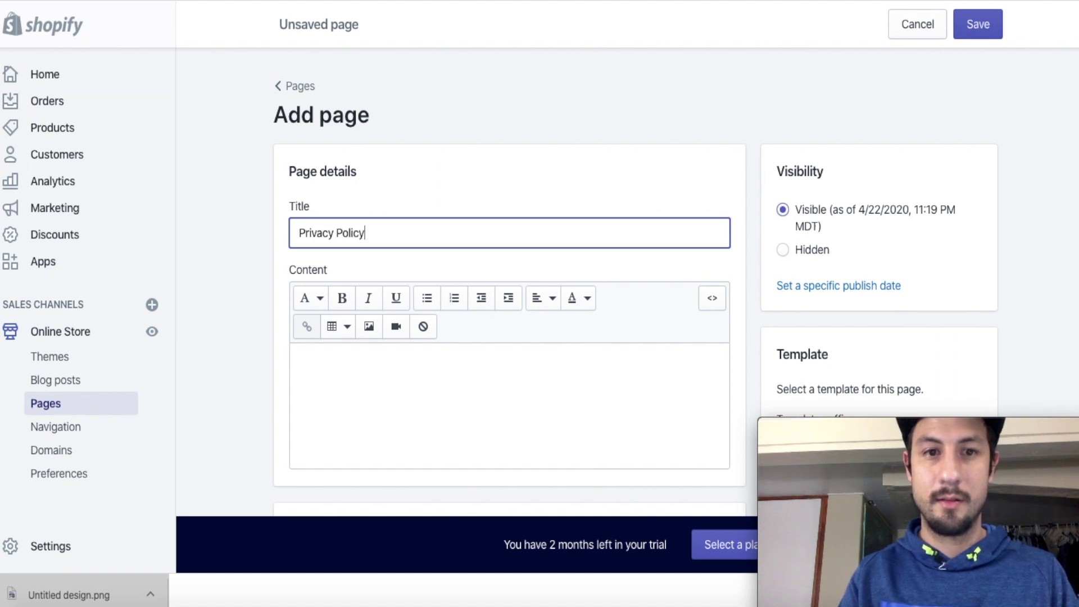
- Paste the copied Returns policy text into the page content and save the page
click(299, 376)
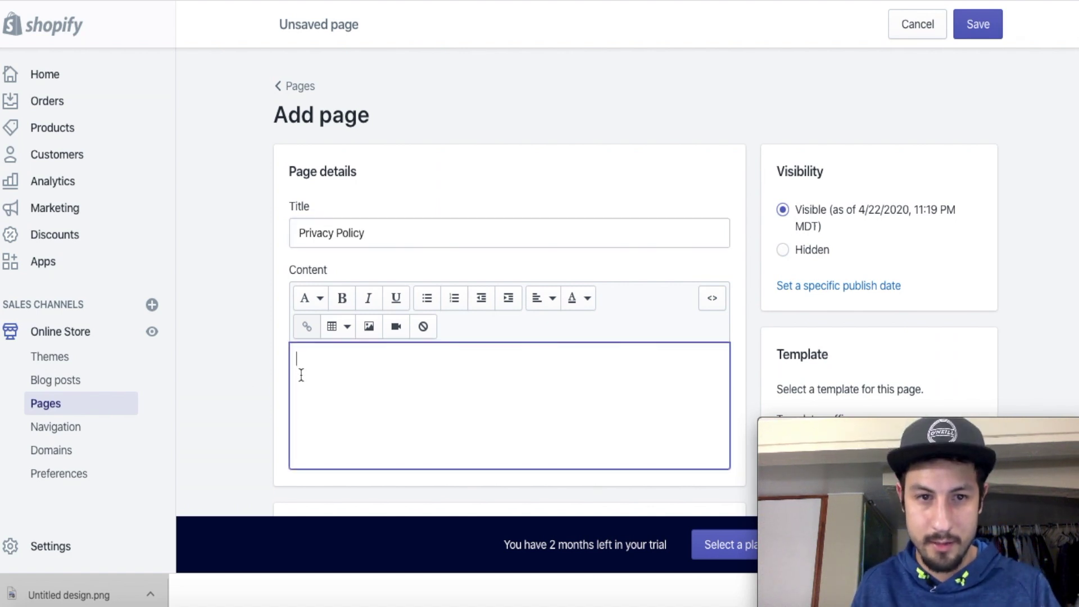
right_click(301, 365)
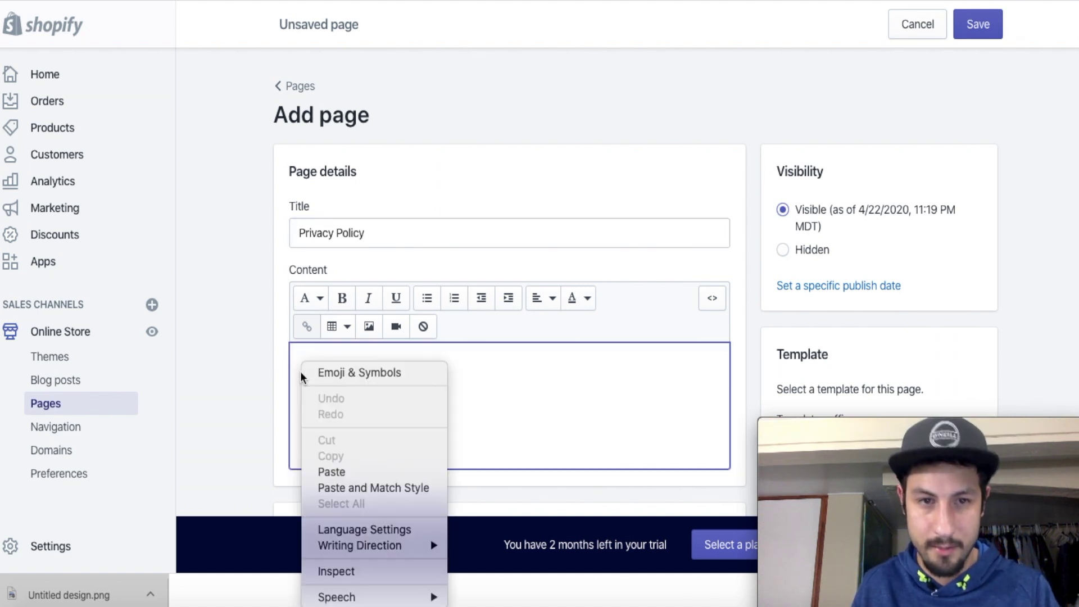
click(345, 471)
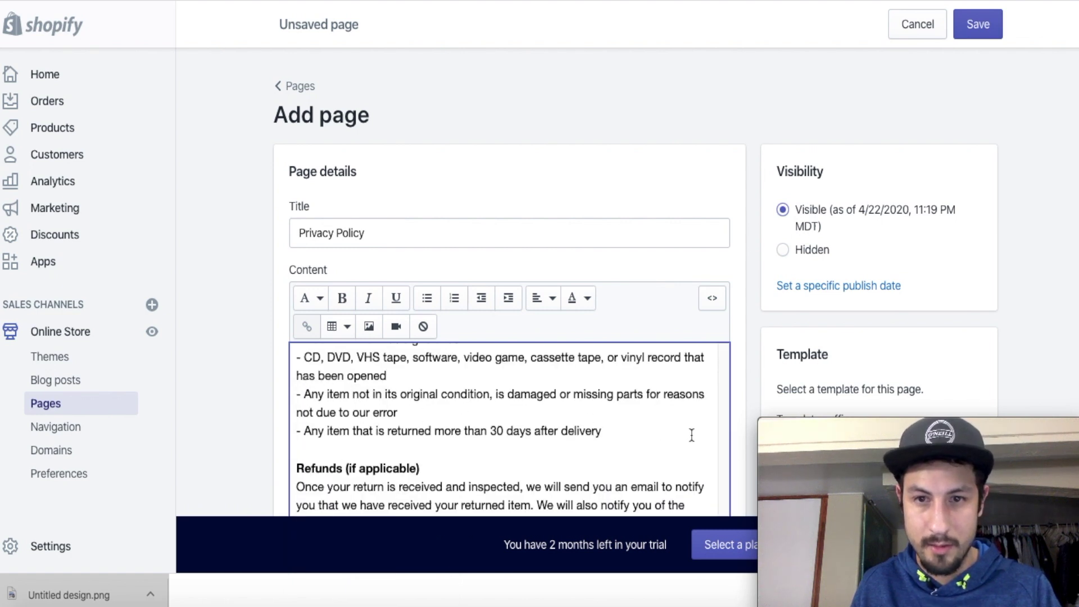
drag(725, 446, 726, 385)
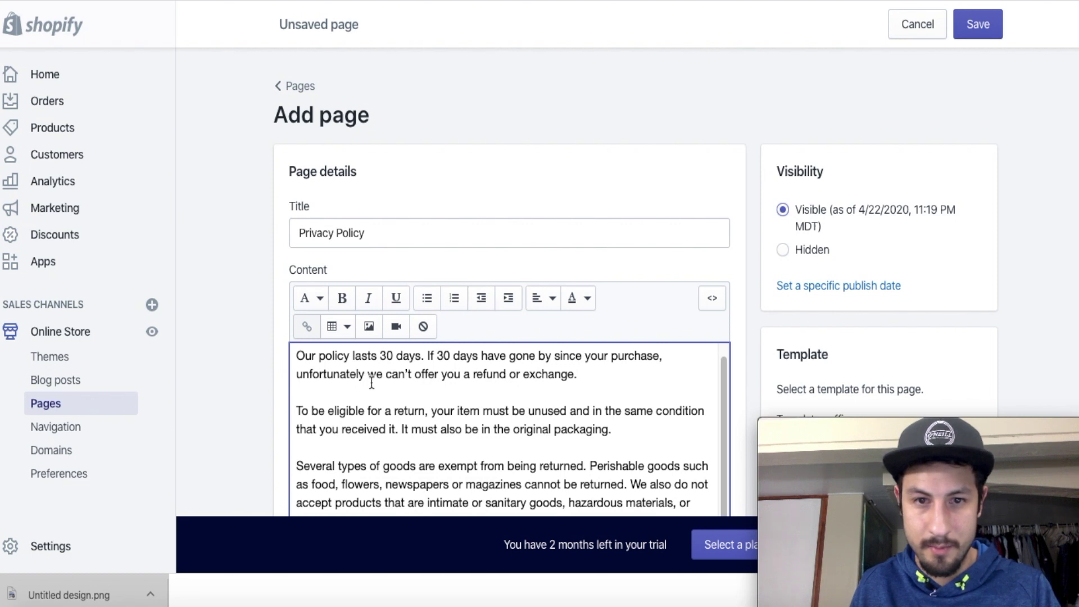
drag(724, 400, 717, 373)
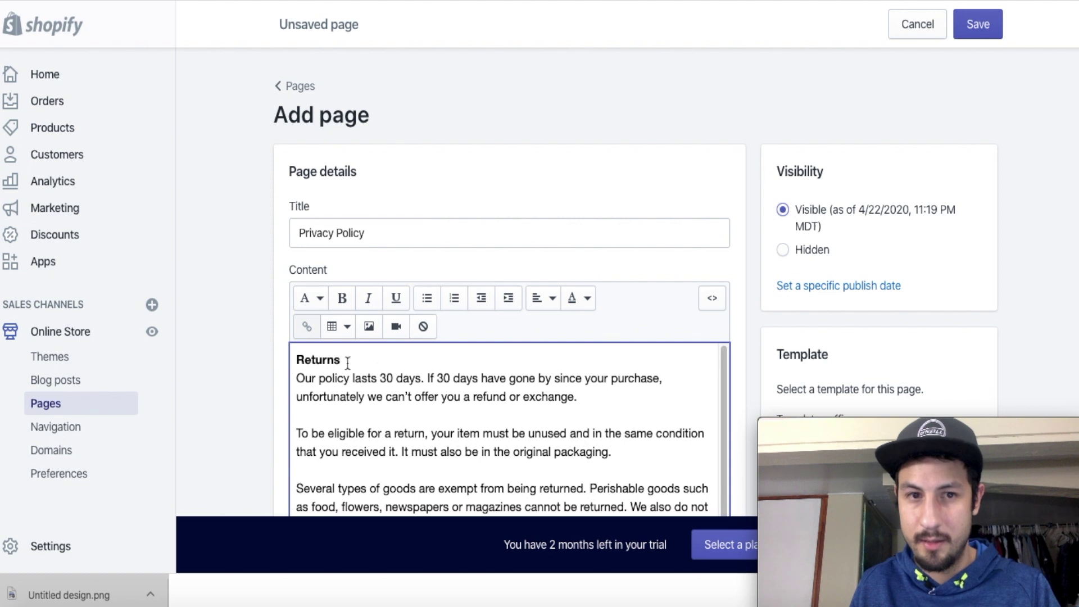
click(993, 25)
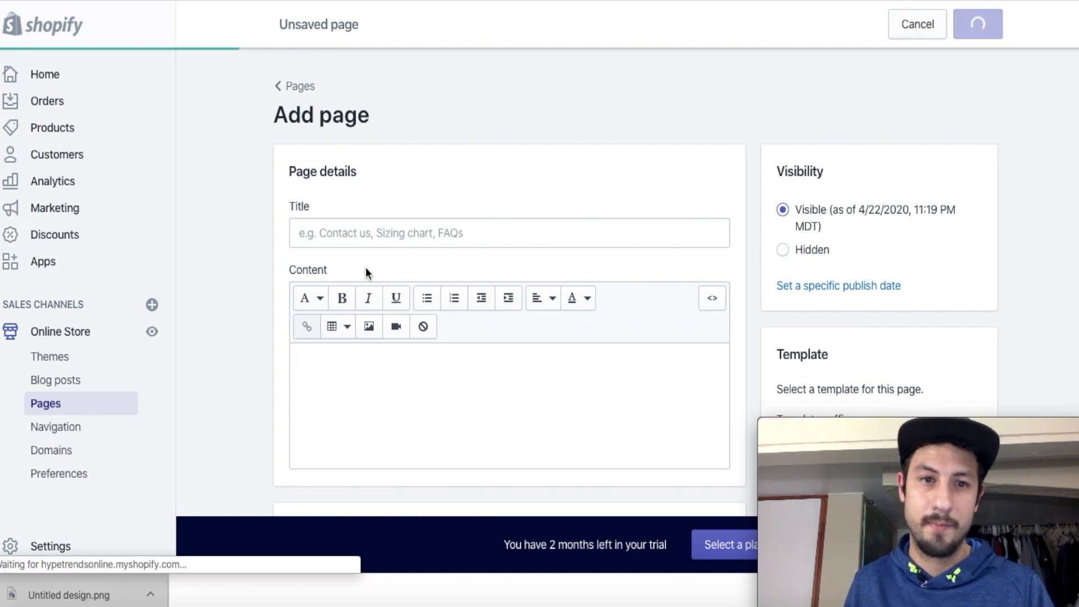
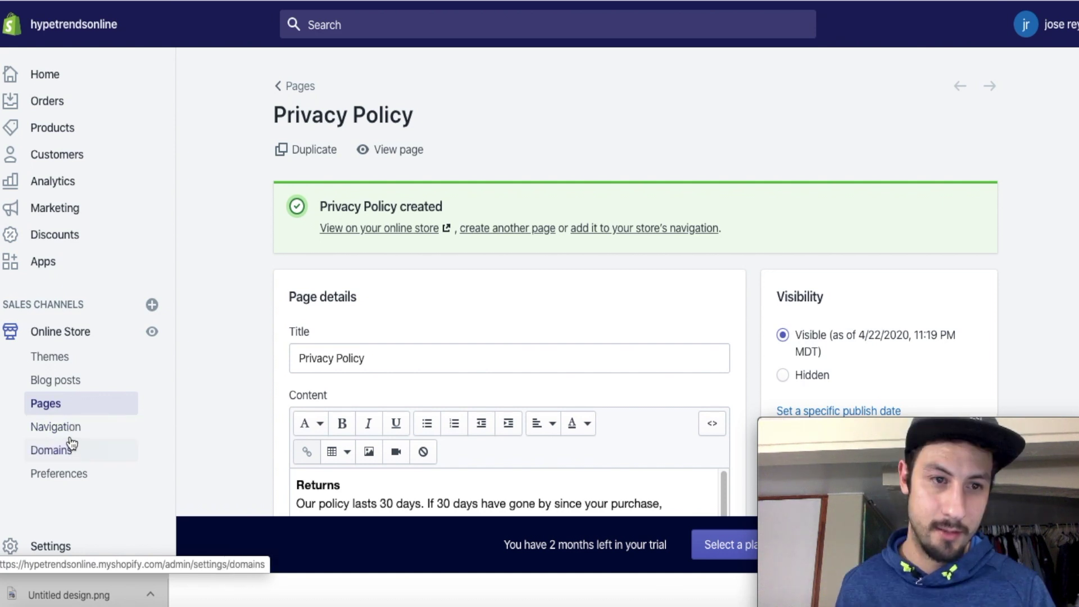
- Open the Footer menu, which holds only a Search item, from Online Store > Navigation
click(70, 437)
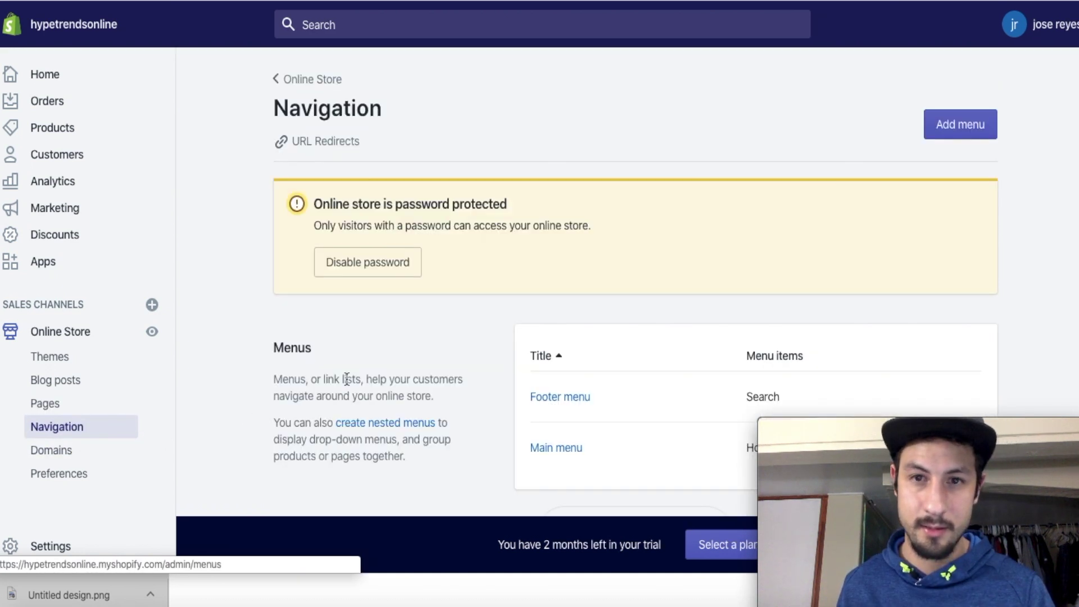
scroll(635, 282, down, 1)
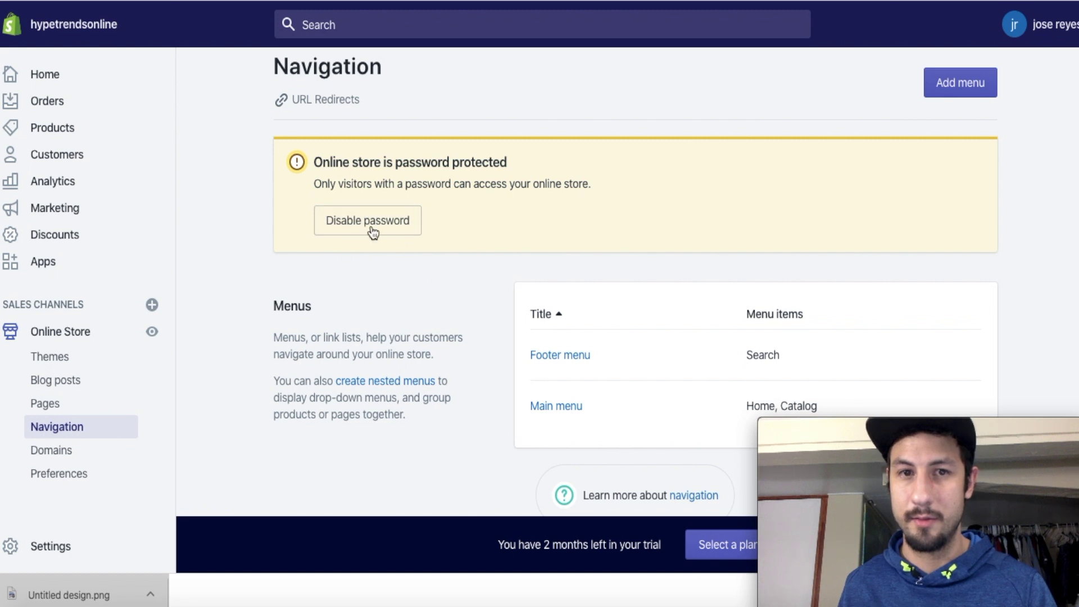
click(562, 356)
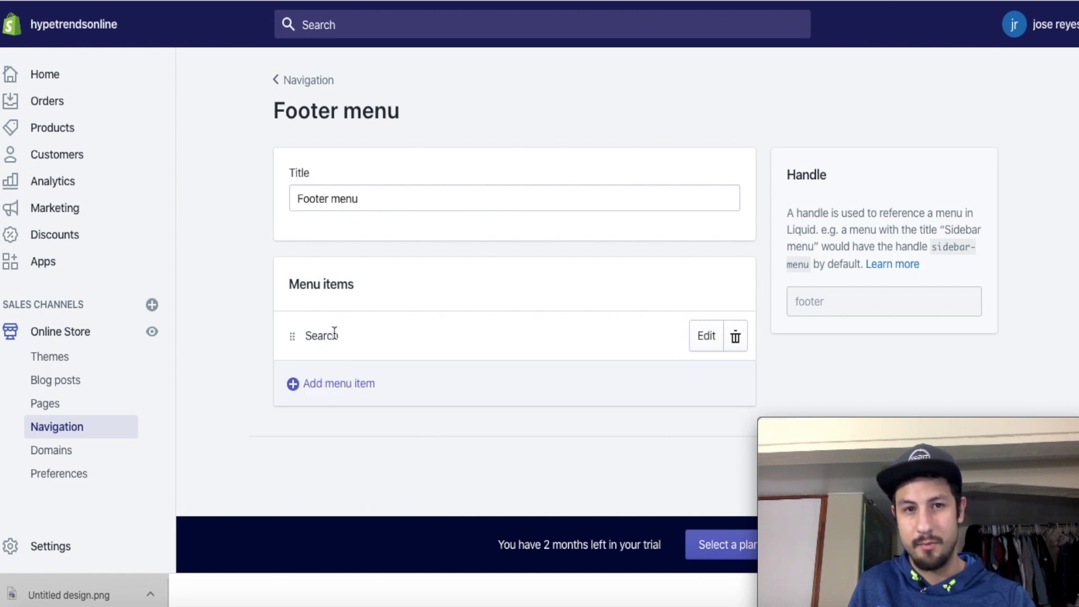
- Start a new Footer menu item named Privacy Policy
click(348, 385)
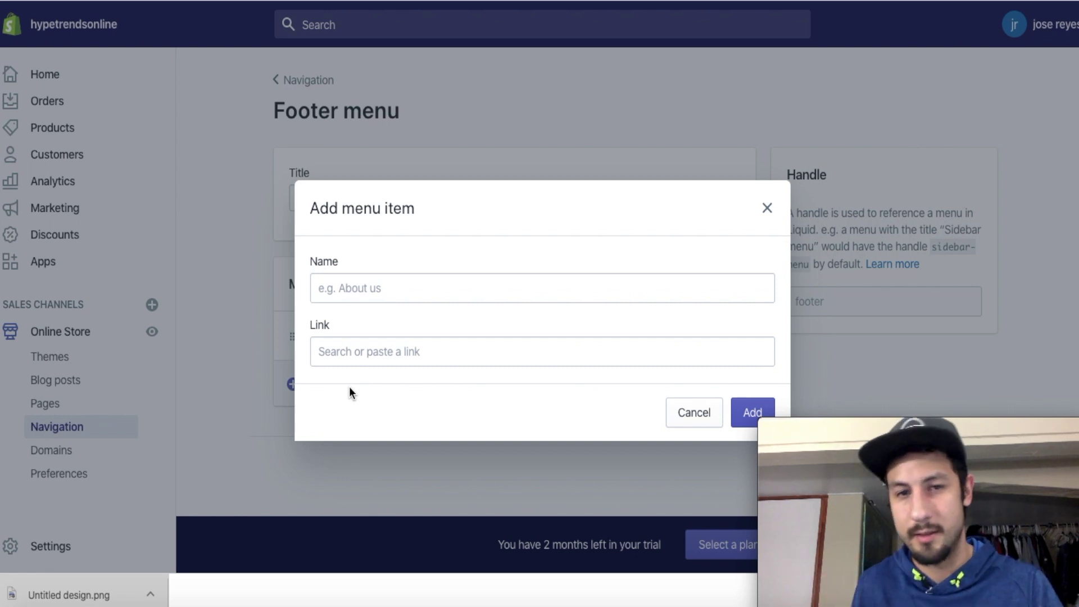
click(367, 287)
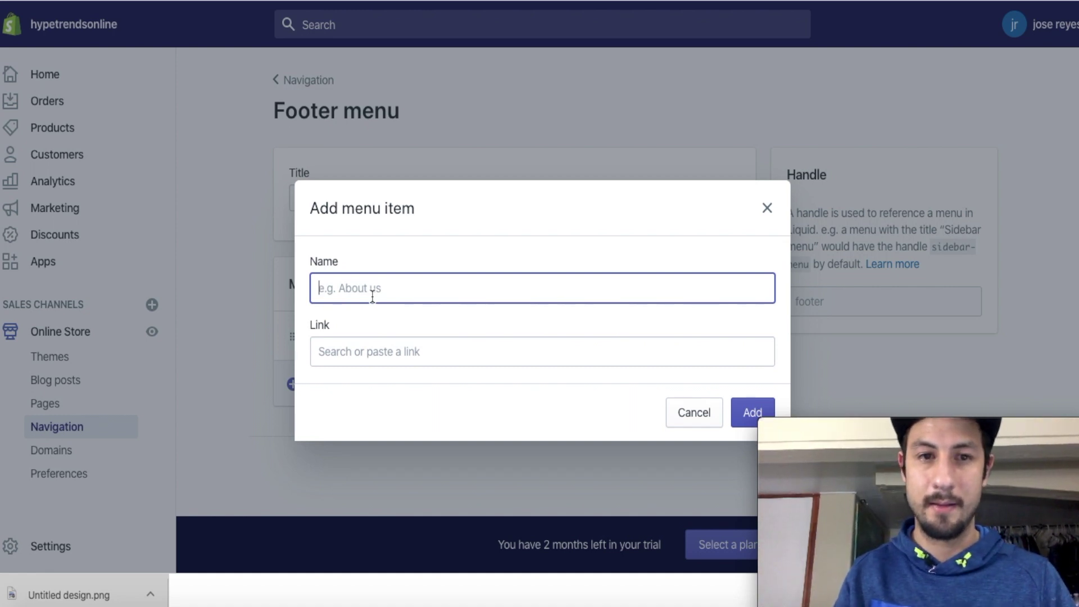
text(Pri)
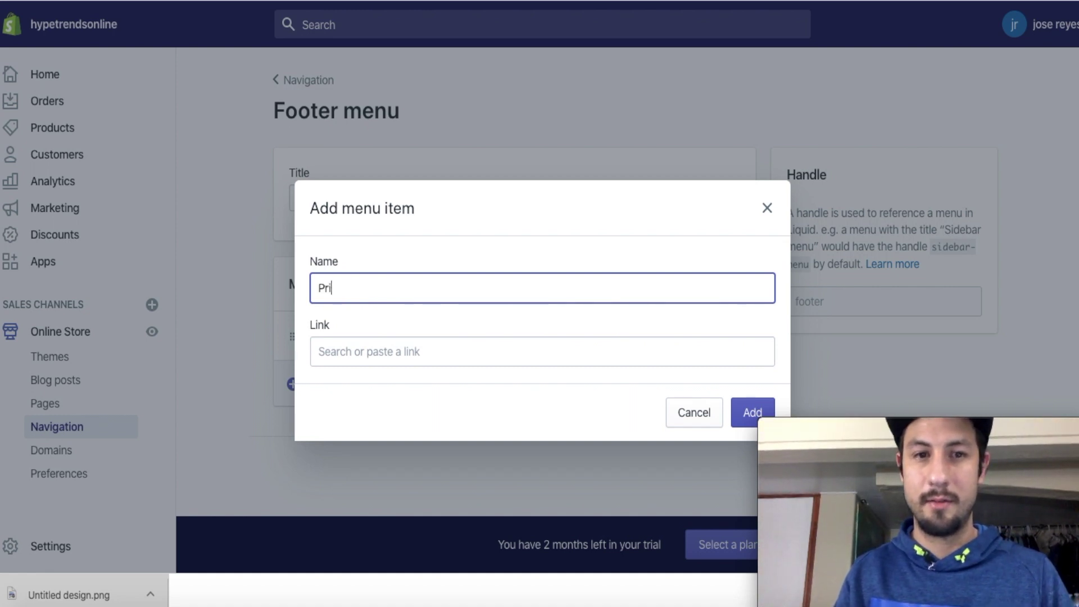
text(vicy)
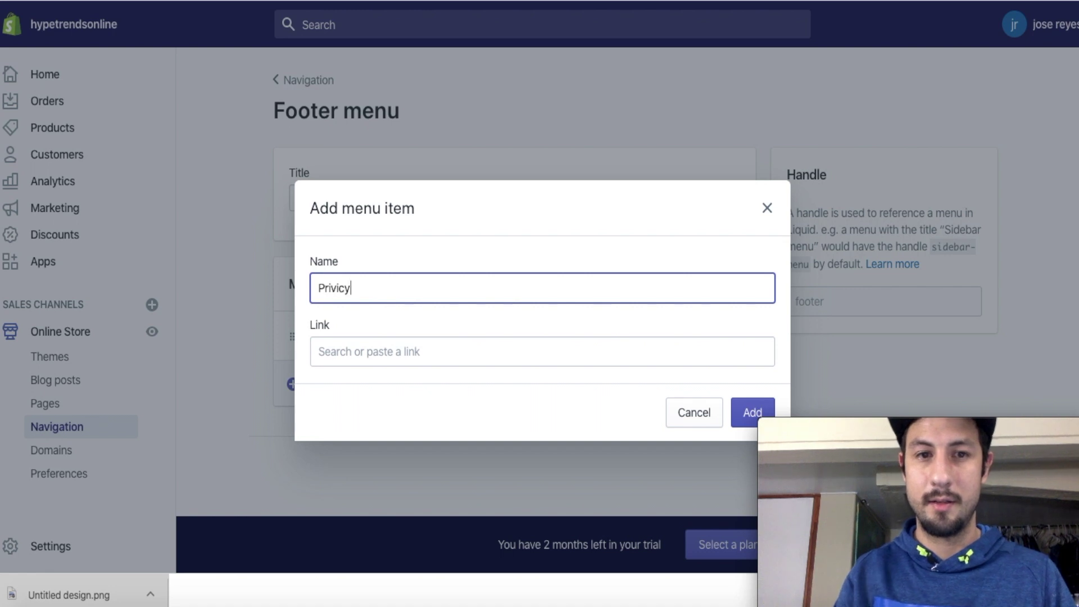
text( Pol)
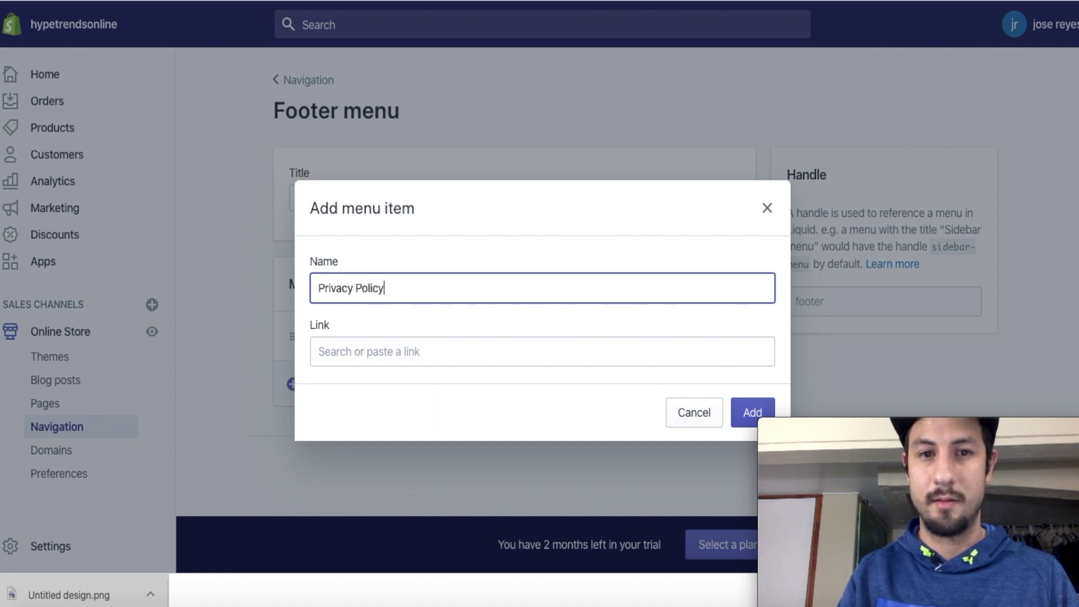
- Link the new item to the Privacy Policy page under Pages and add it
click(437, 355)
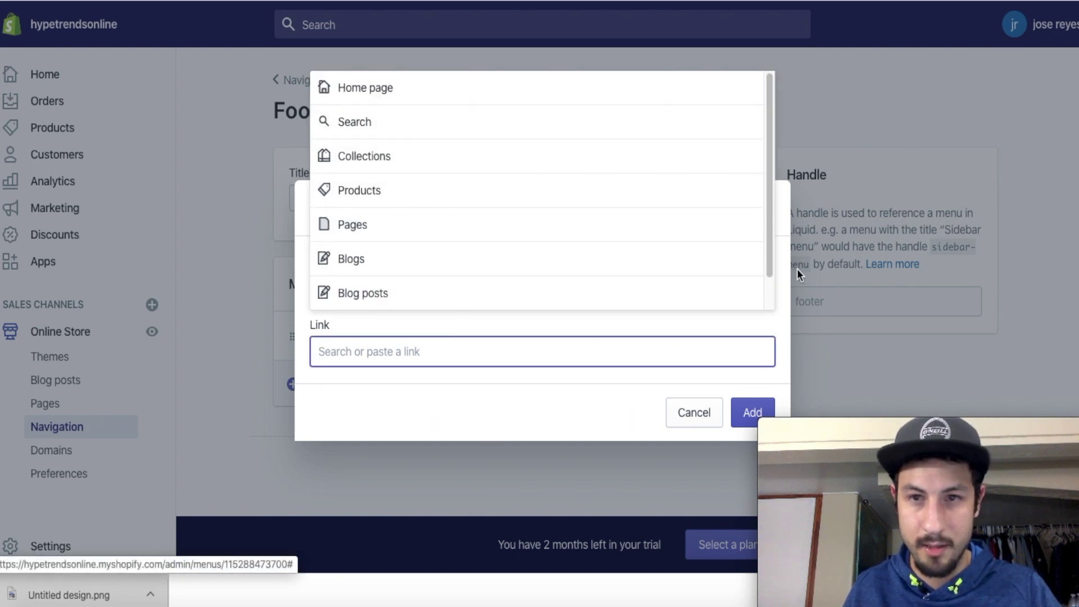
drag(768, 250, 773, 299)
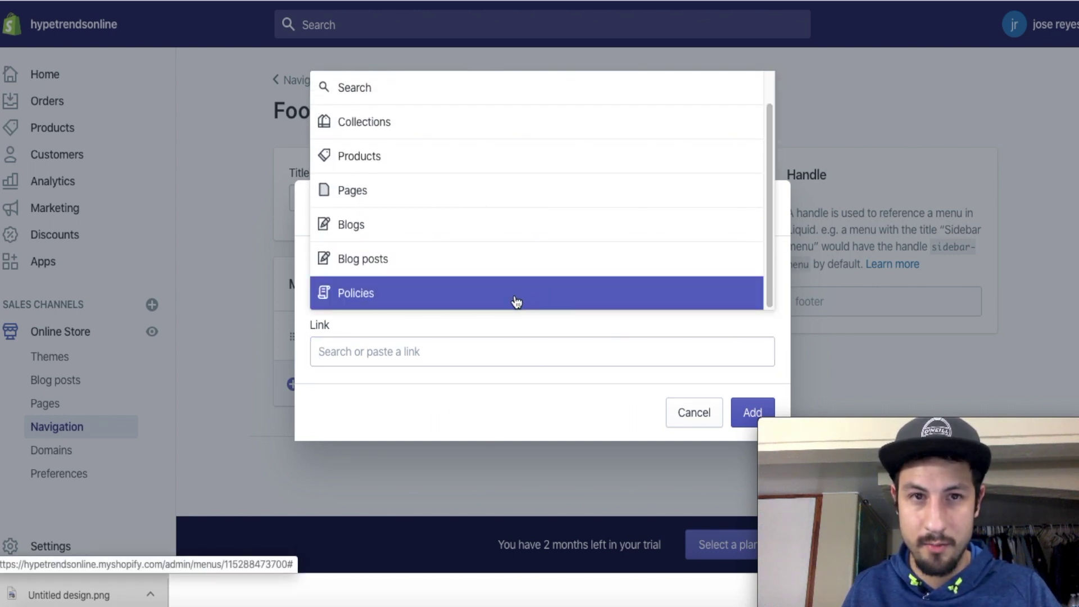
click(517, 299)
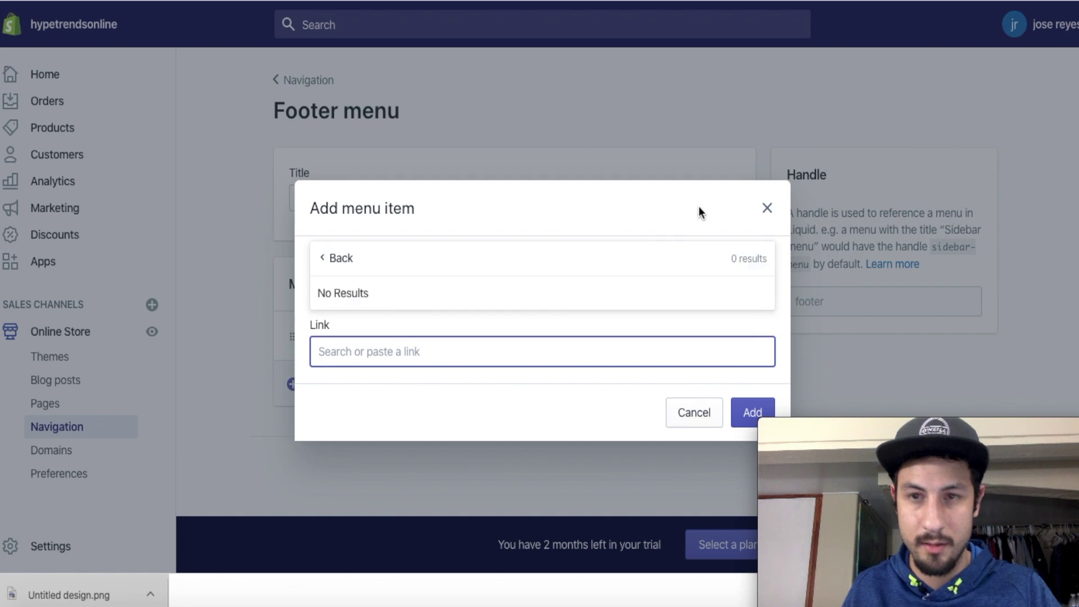
click(511, 264)
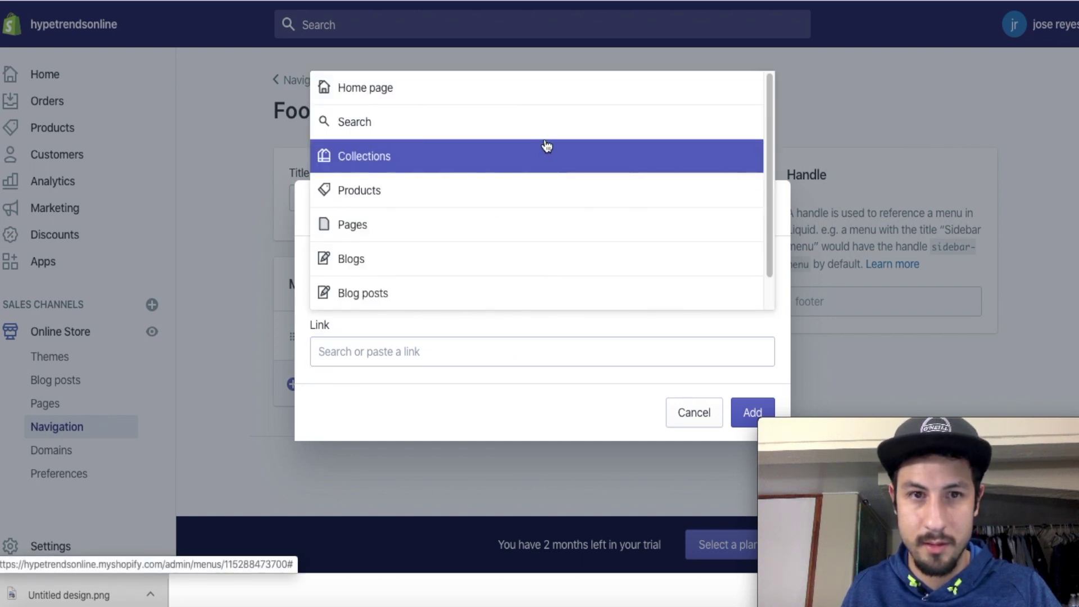
scroll(760, 190, down, 1)
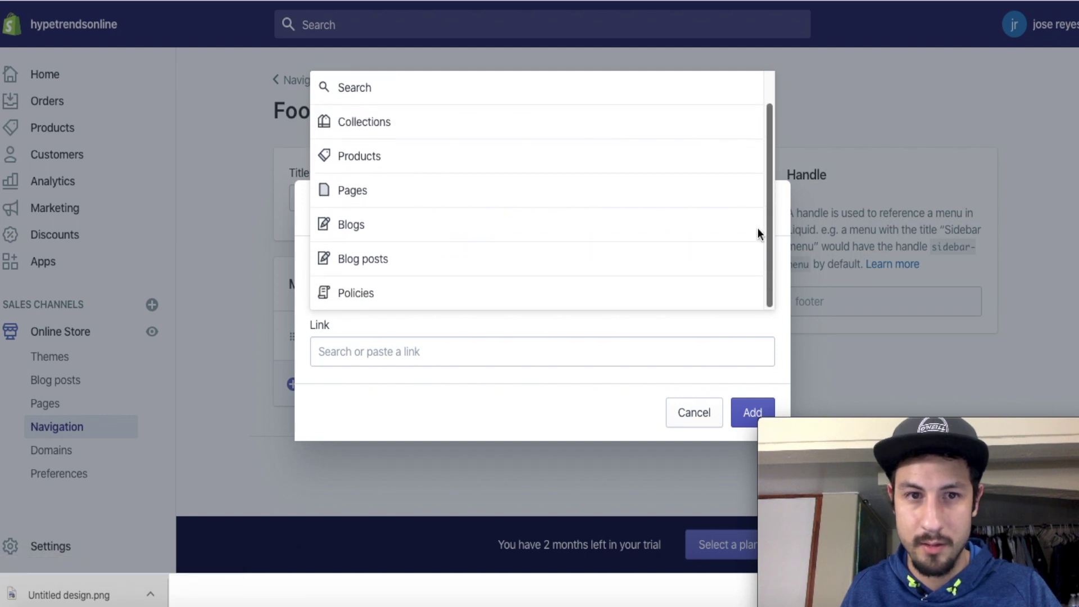
scroll(757, 180, up, 1)
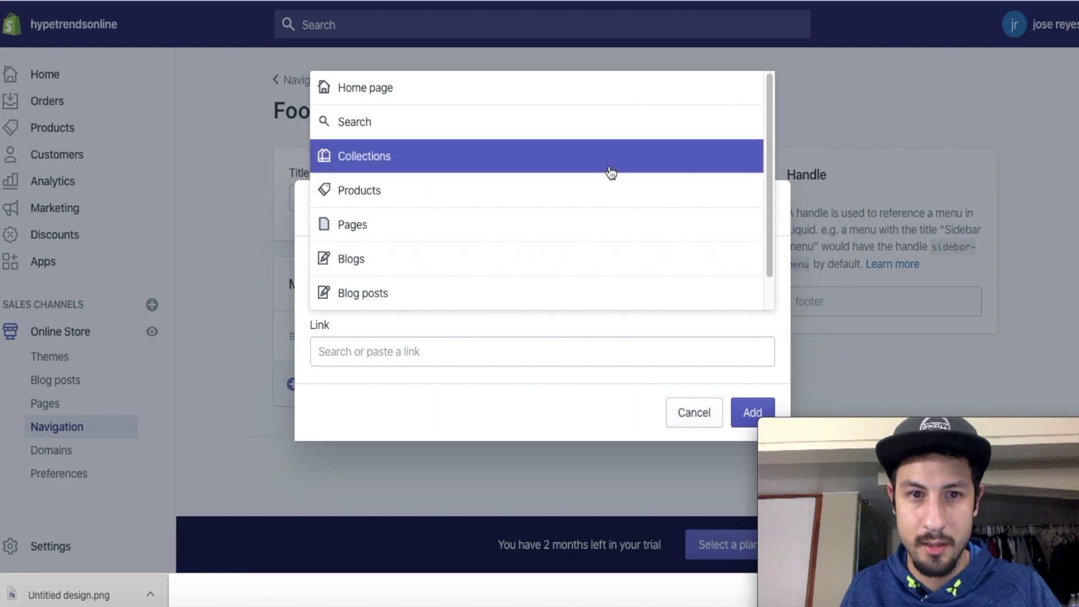
click(534, 232)
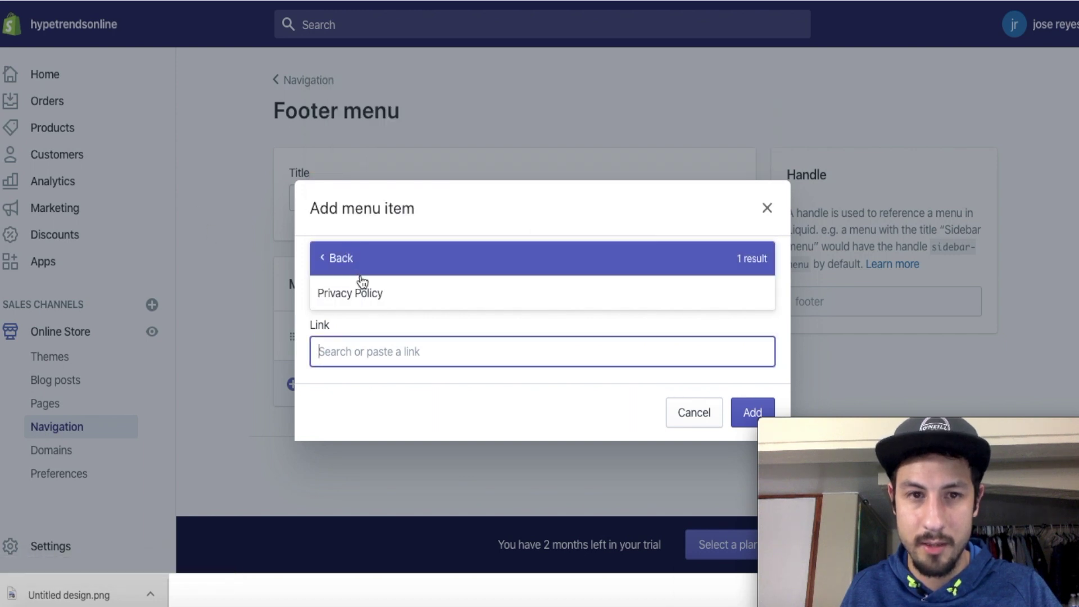
click(388, 295)
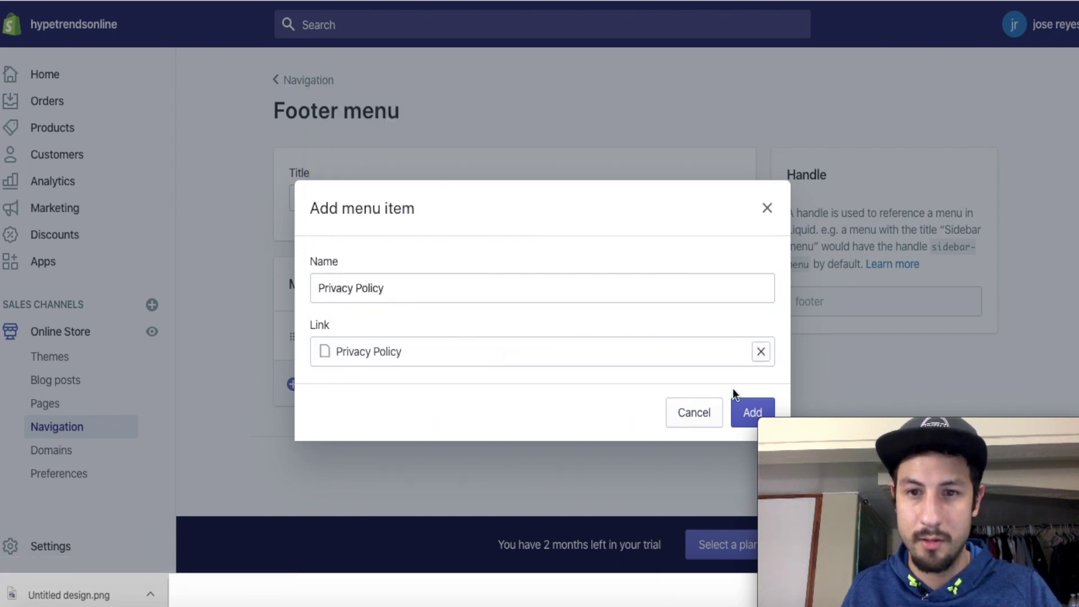
click(743, 409)
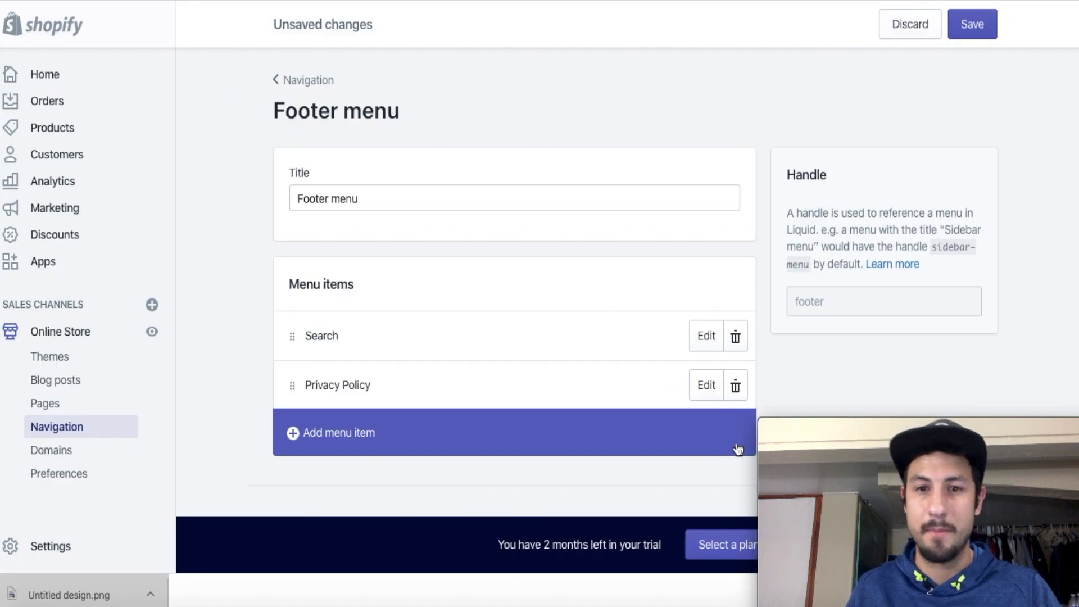
- Save the Footer menu and confirm Privacy Policy appears under Quick Links in the storefront footer
click(965, 32)
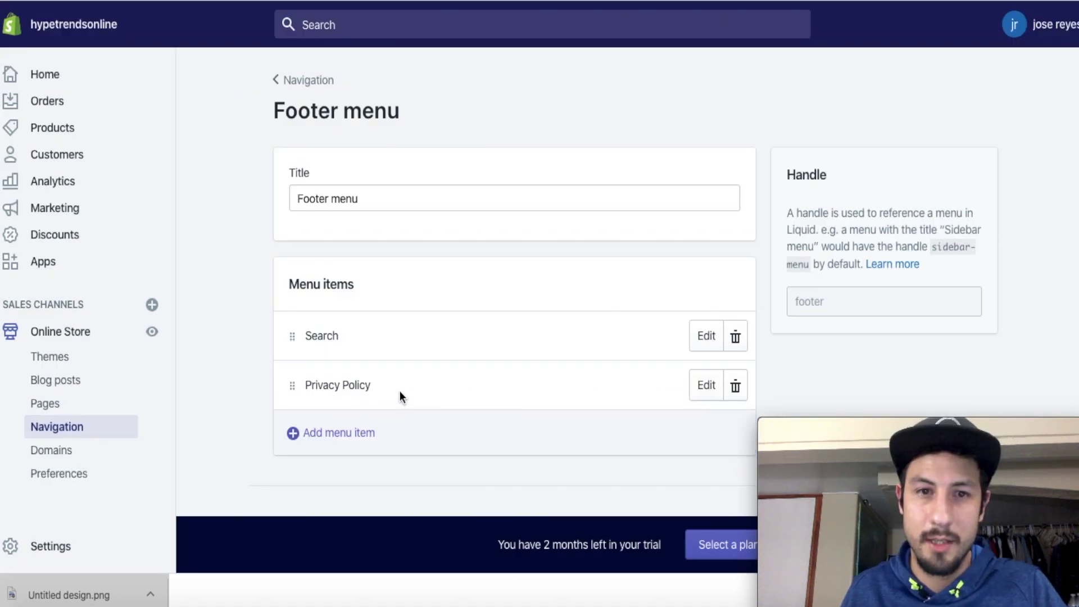
click(153, 332)
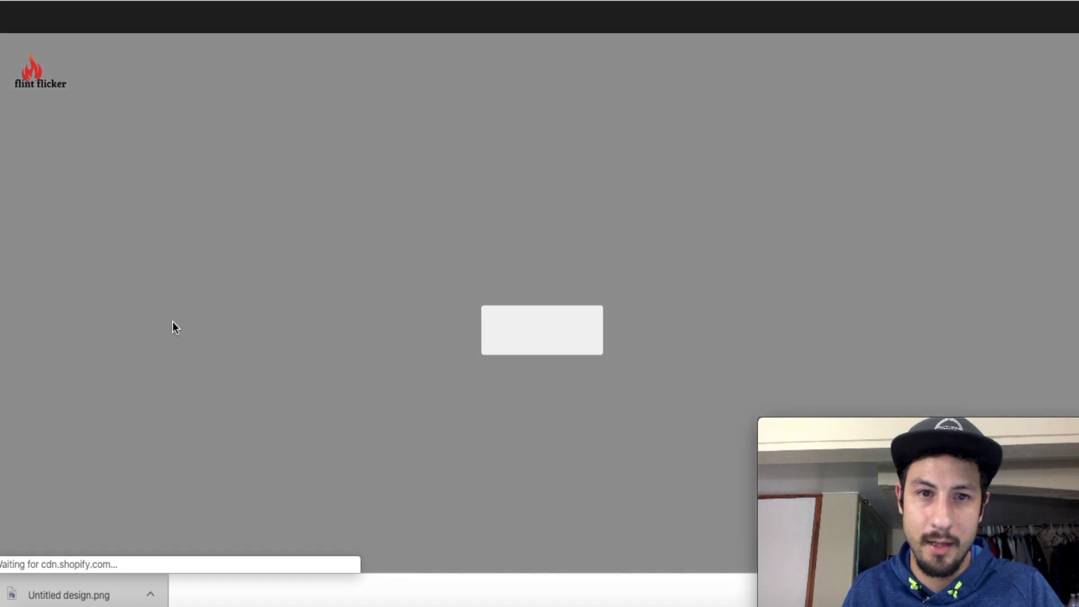
scroll(539, 304, down, 10)
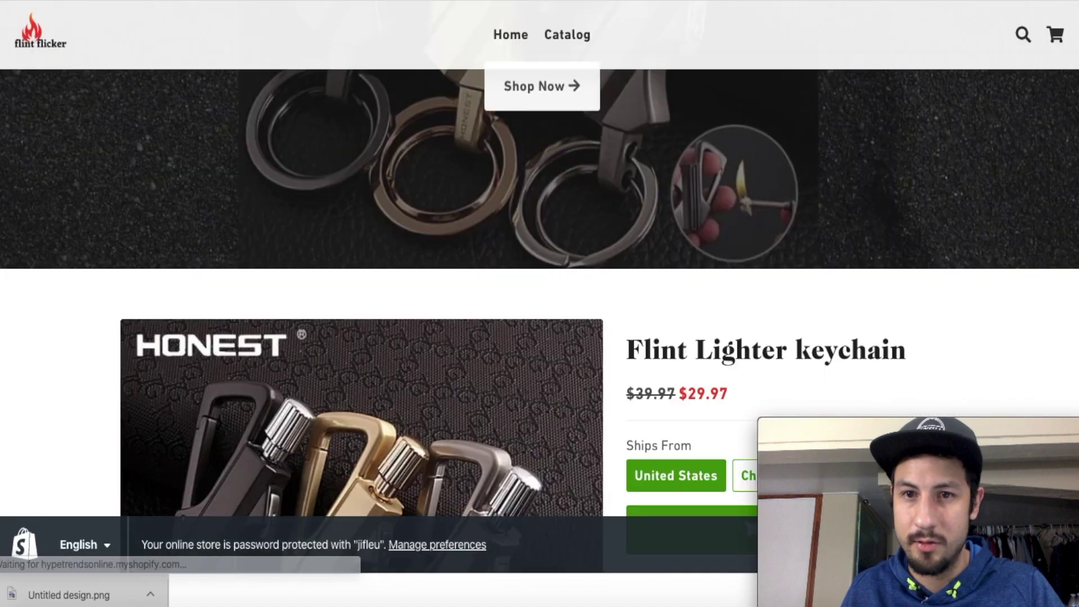
scroll(539, 303, up, 7)
scroll(540, 303, up, 5)
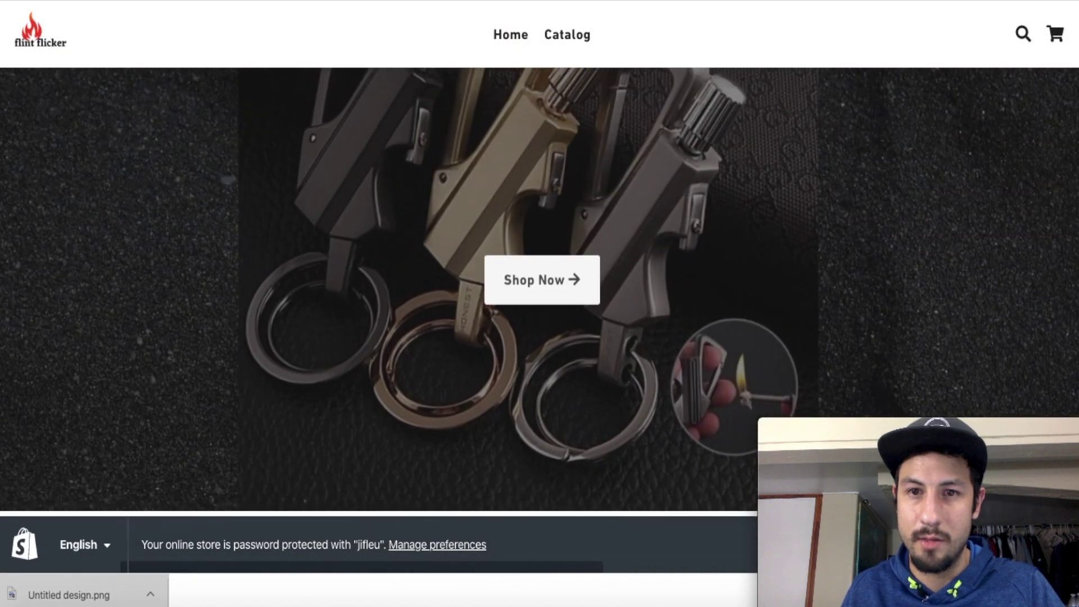
scroll(540, 303, down, 8)
scroll(540, 303, down, 12)
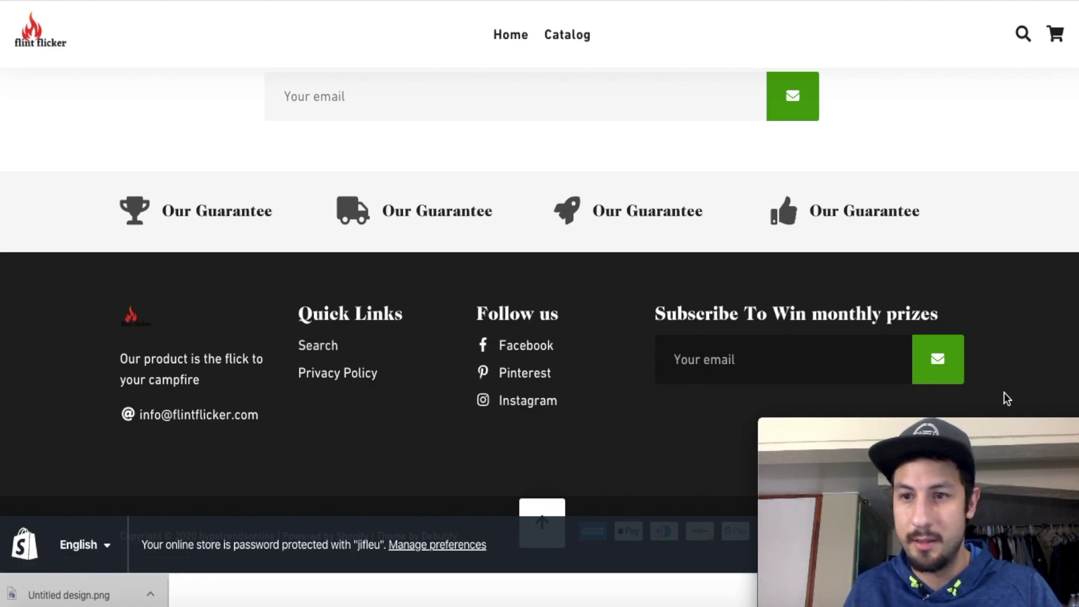
scroll(928, 478, up, 1)
scroll(540, 321, up, 15)
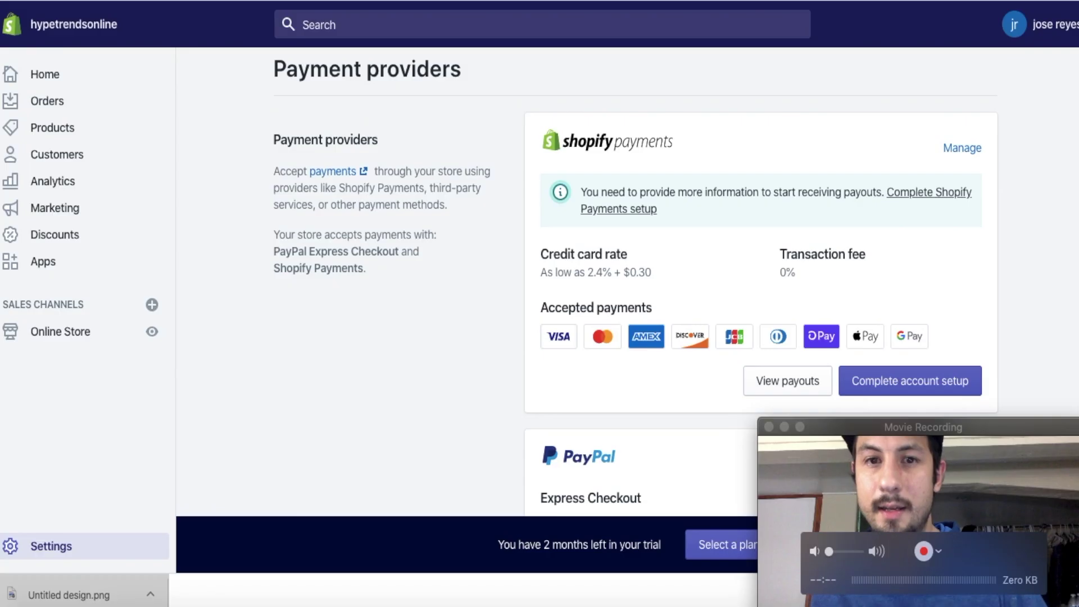
scroll(1059, 175, down, 3)
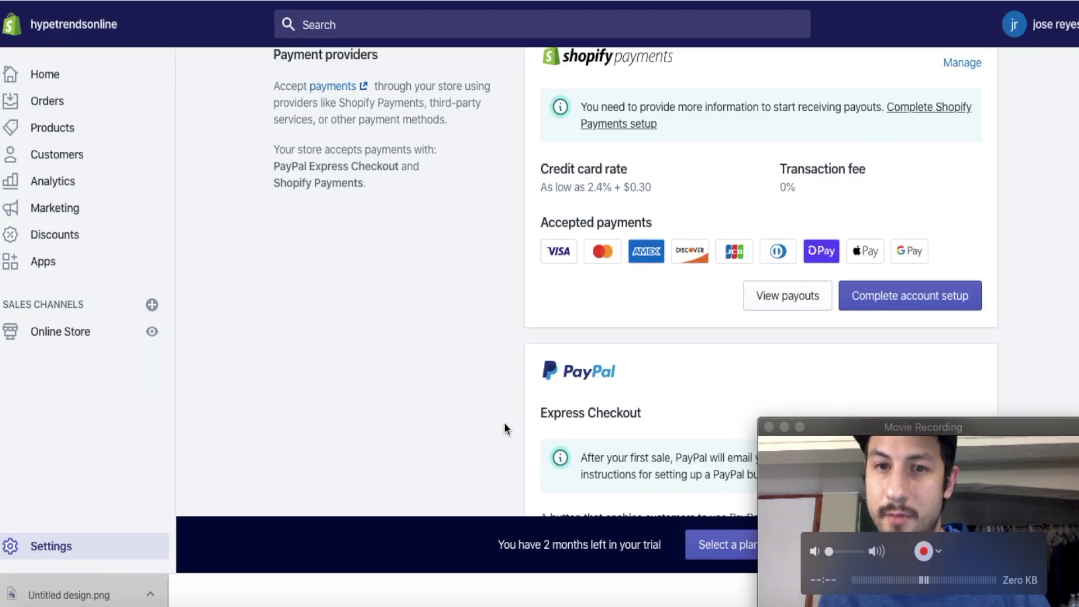
scroll(636, 281, down, 5)
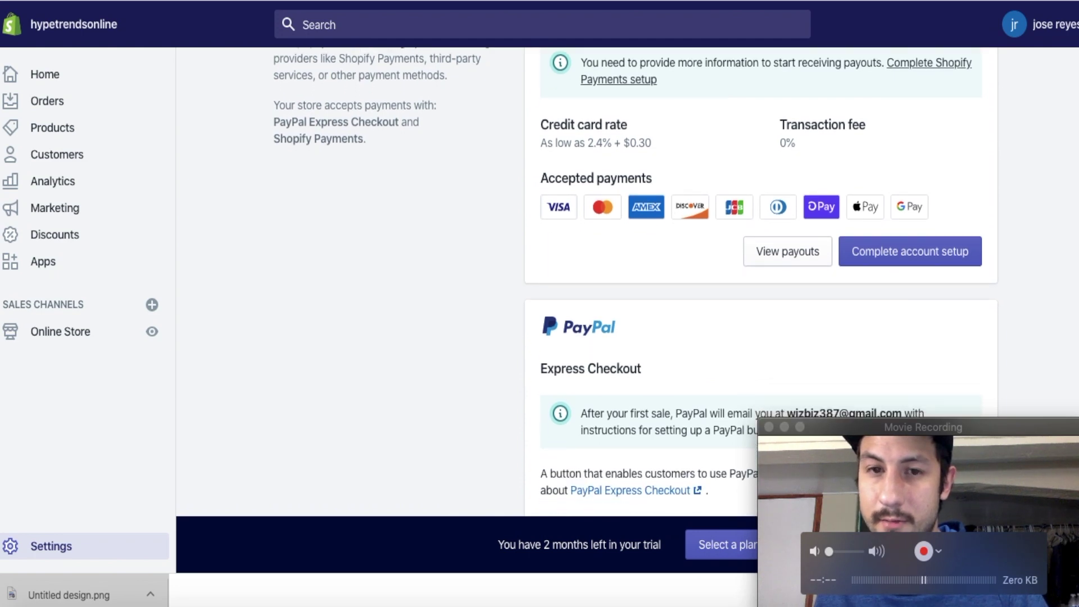
scroll(635, 281, up, 10)
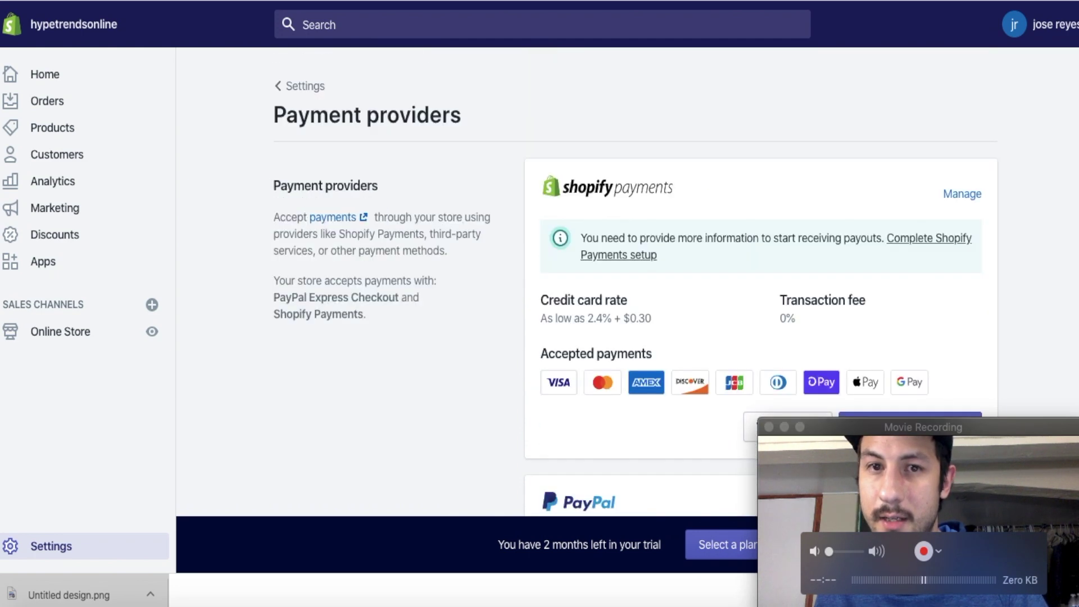
scroll(635, 282, down, 5)
scroll(636, 281, down, 3)
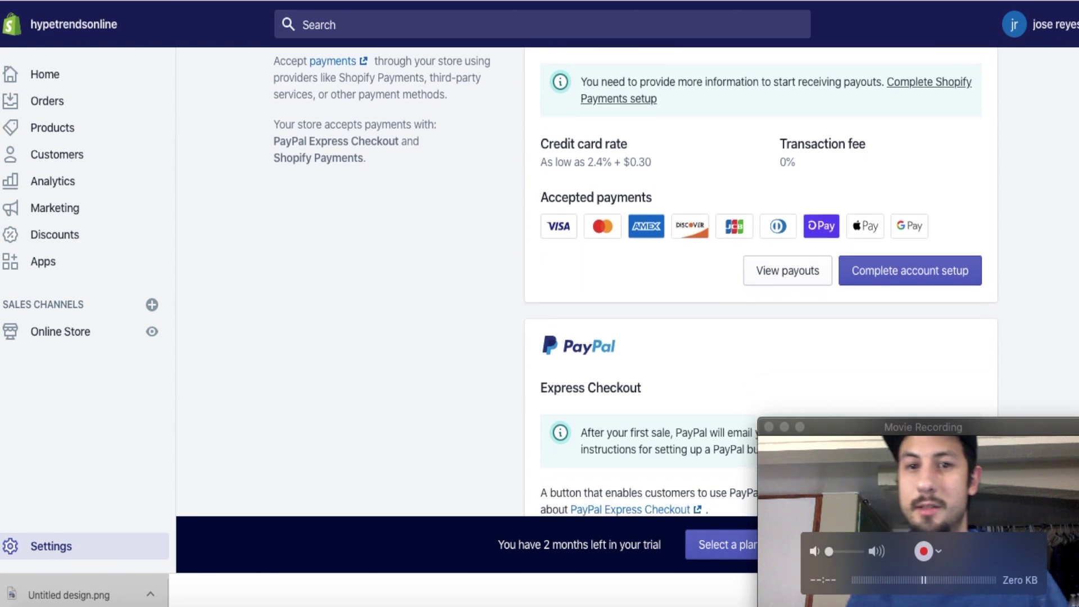
scroll(636, 281, up, 4)
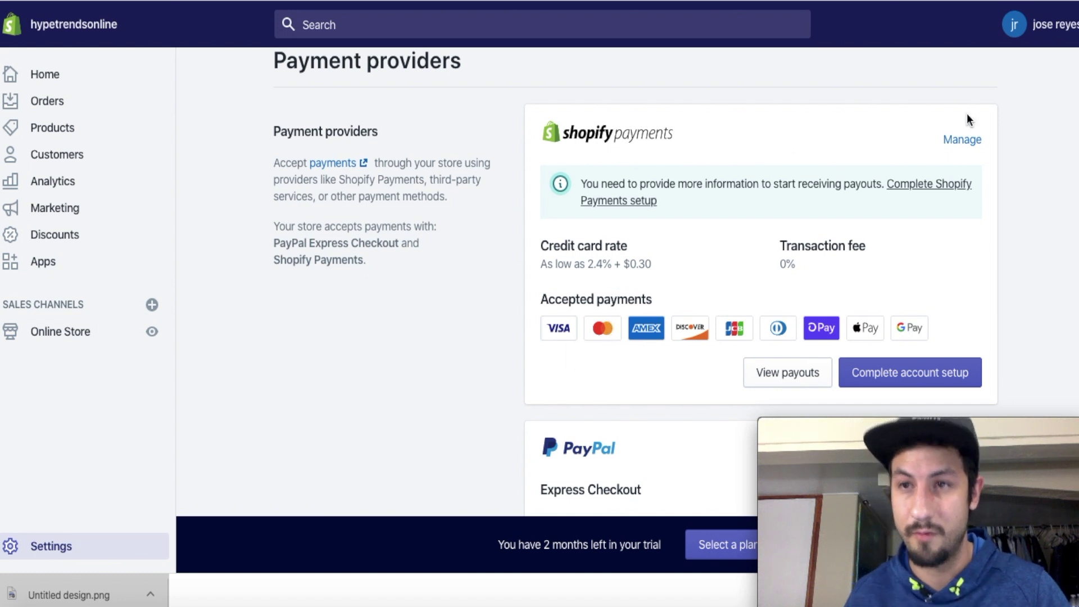
scroll(636, 281, down, 2)
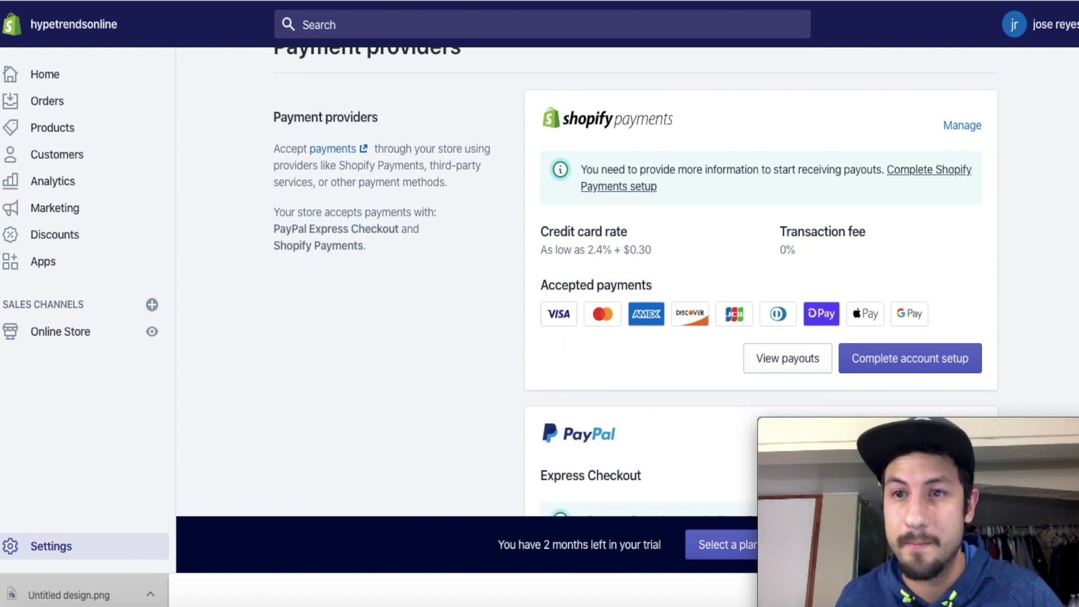
scroll(1077, 119, down, 1)
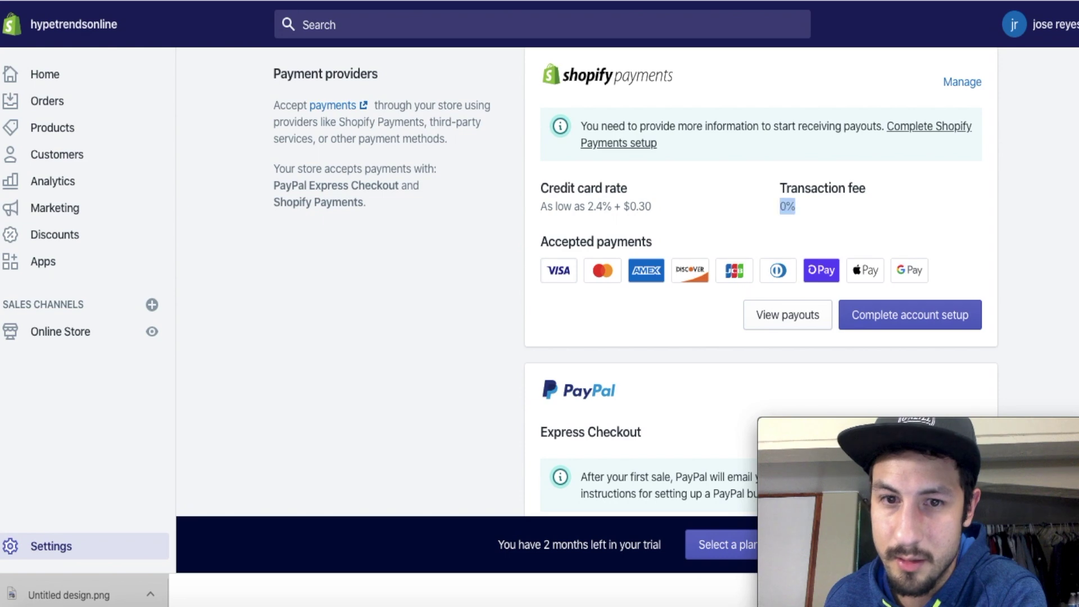
scroll(635, 281, down, 3)
scroll(636, 282, up, 4)
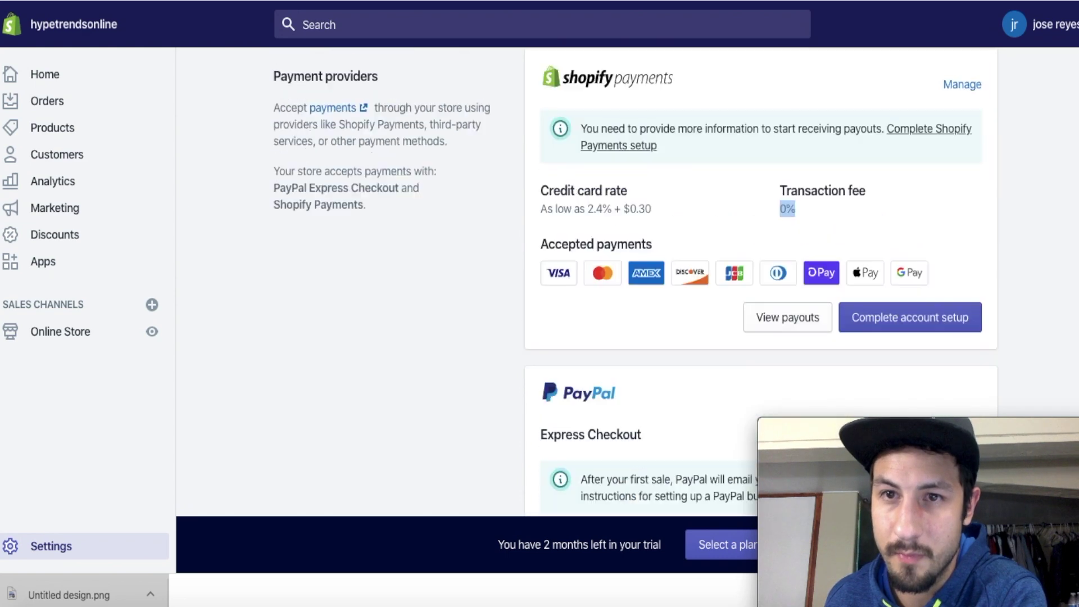
scroll(635, 281, down, 1)
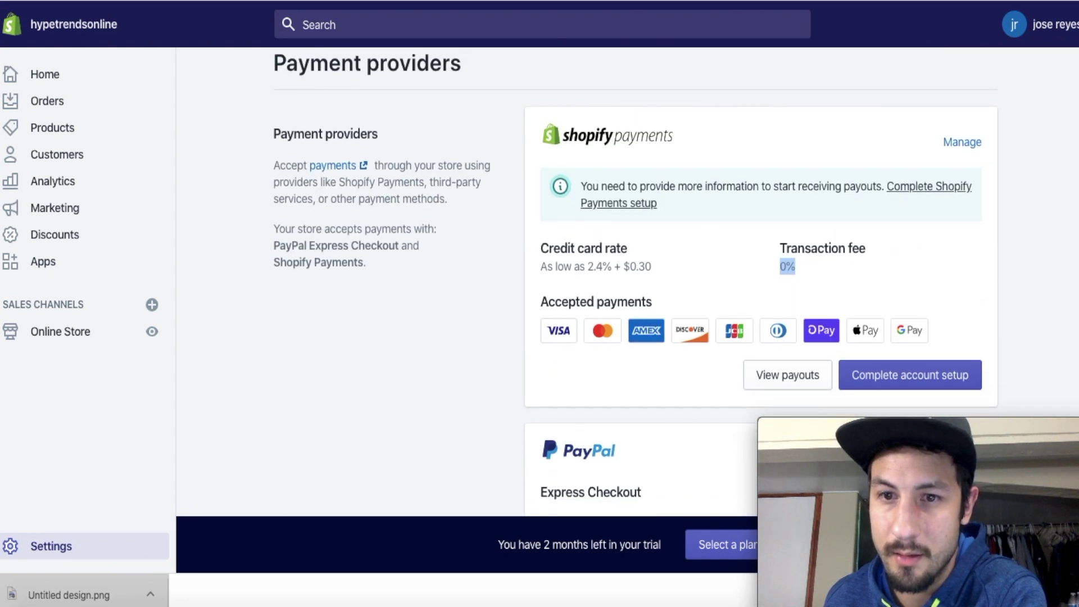
- Open Shopify Payments account setup and look over its business, personal and banking sections
click(902, 382)
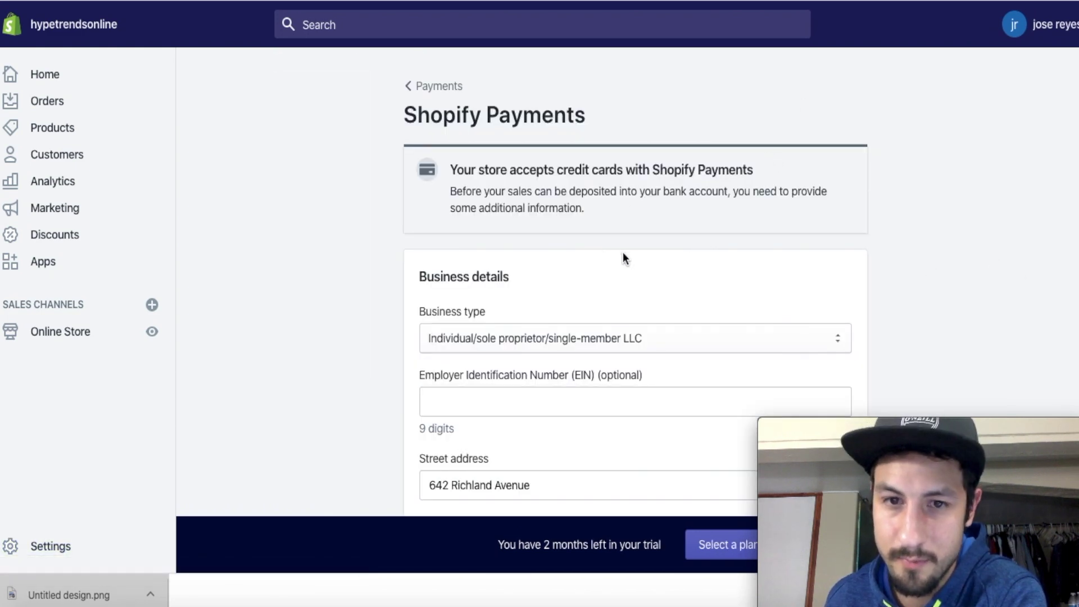
scroll(635, 281, down, 15)
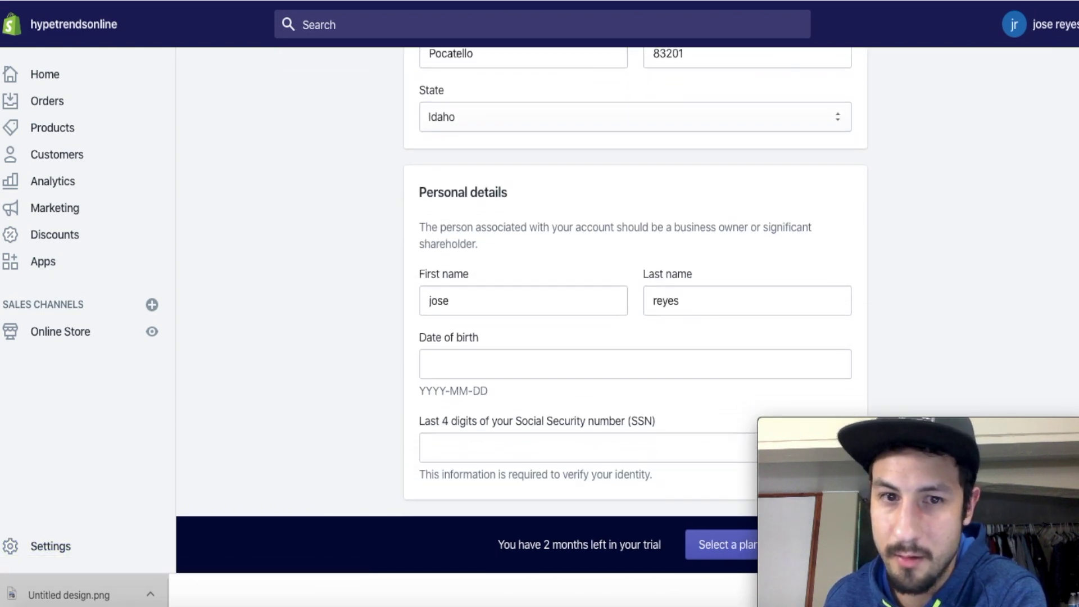
scroll(636, 281, down, 10)
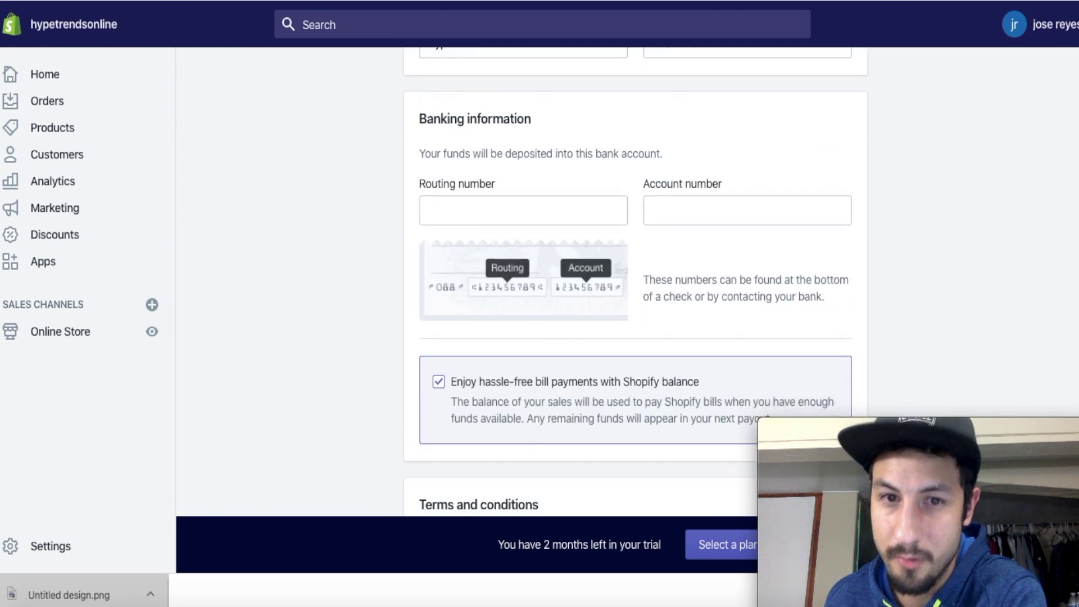
scroll(509, 343, up, 3)
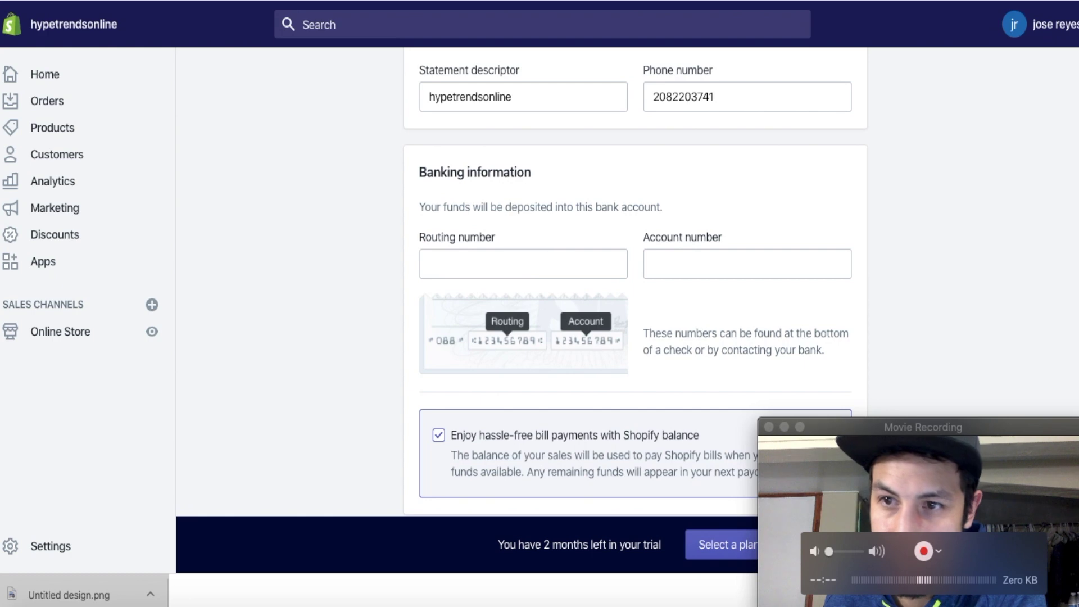
scroll(635, 281, up, 20)
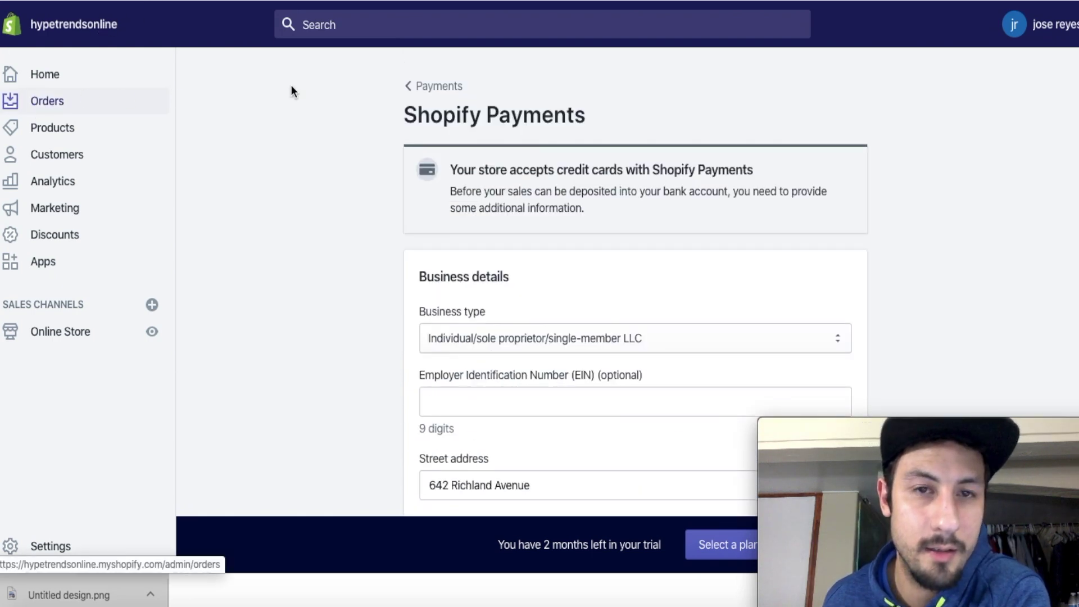
- Return through the Payment providers page to the main Settings overview
click(438, 88)
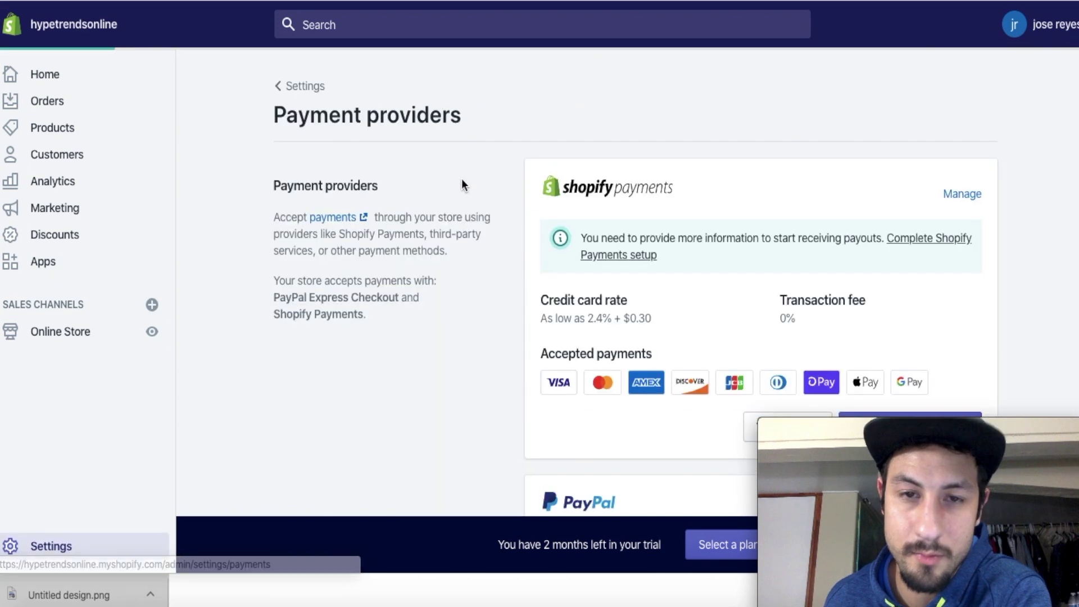
scroll(635, 281, down, 9)
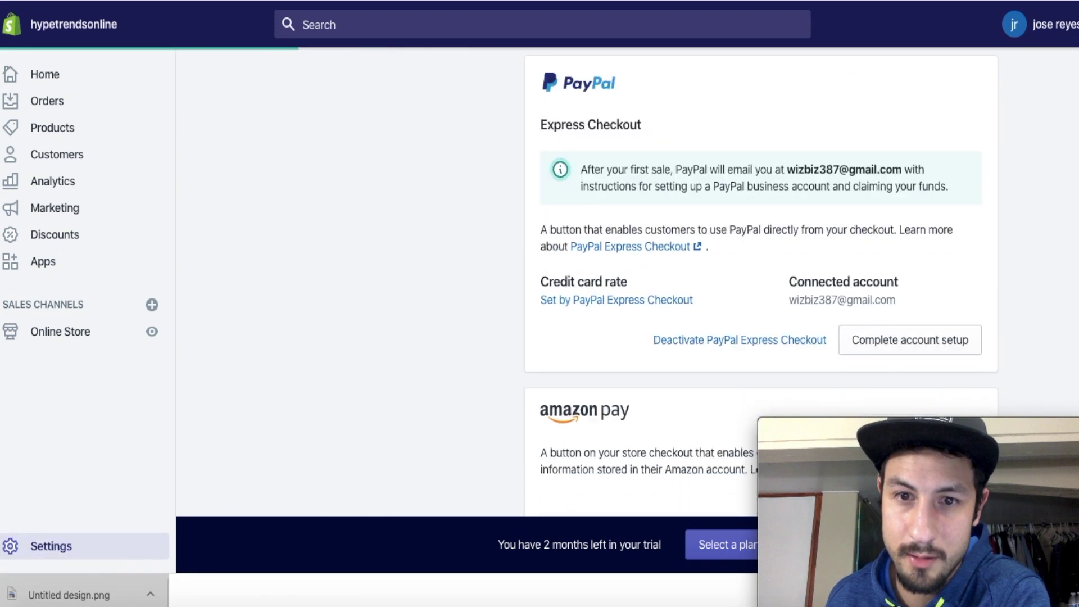
scroll(635, 281, up, 9)
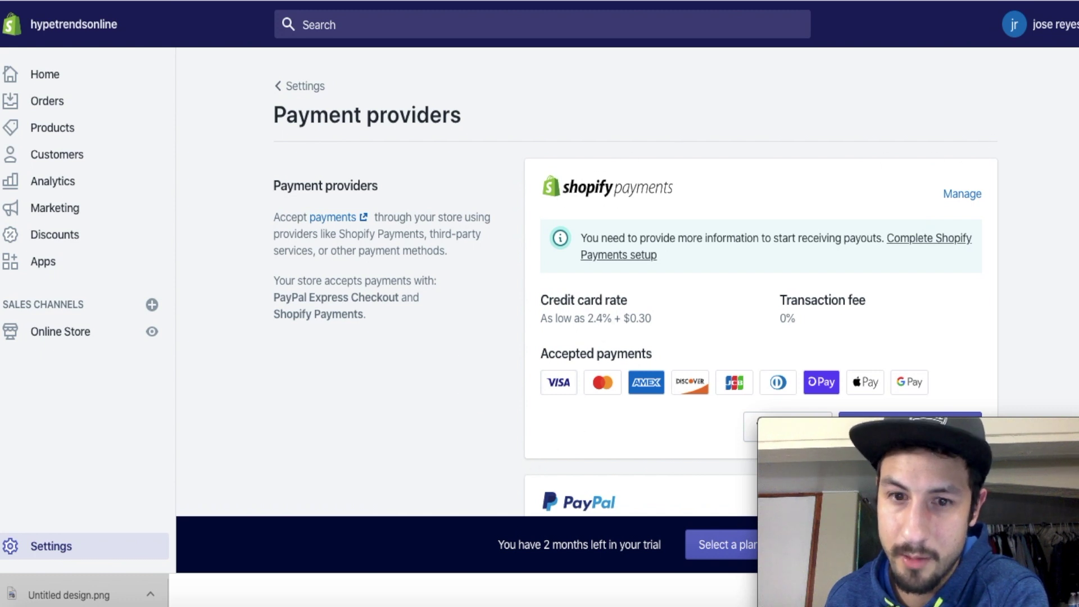
scroll(635, 281, down, 4)
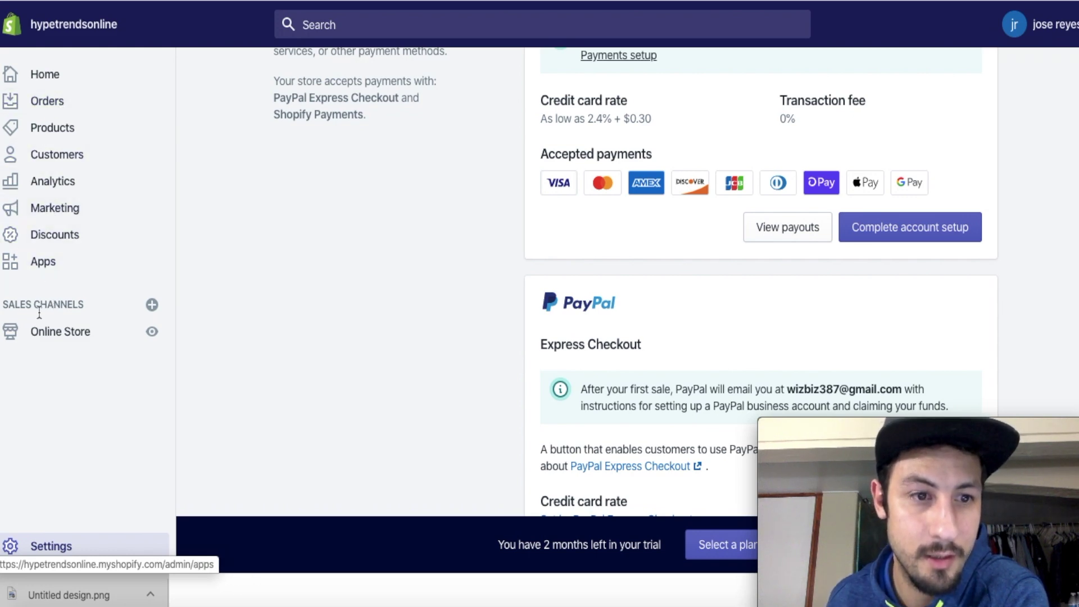
scroll(635, 281, up, 4)
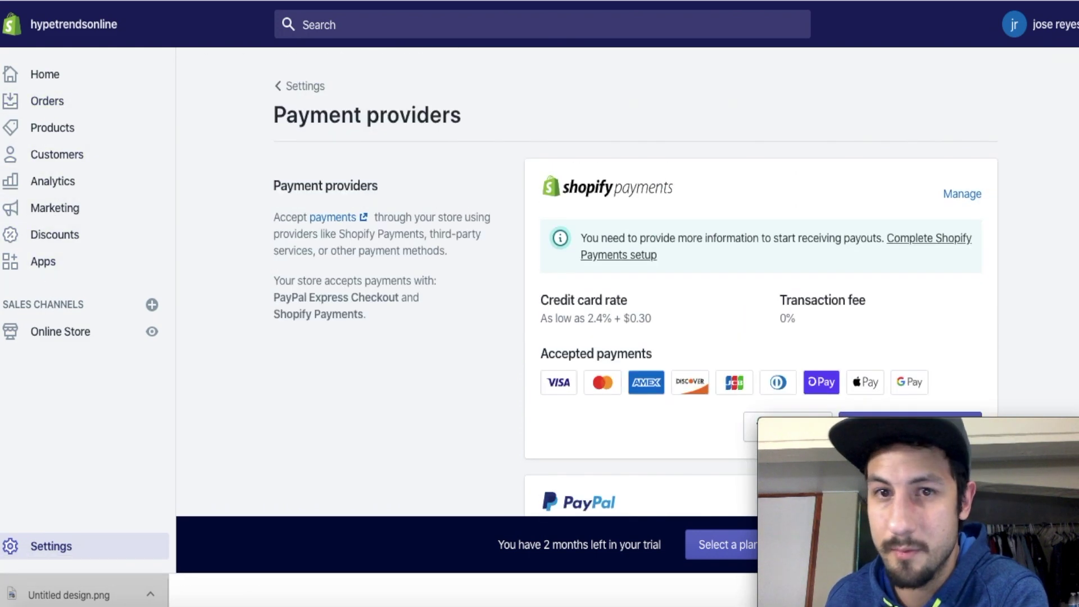
click(304, 88)
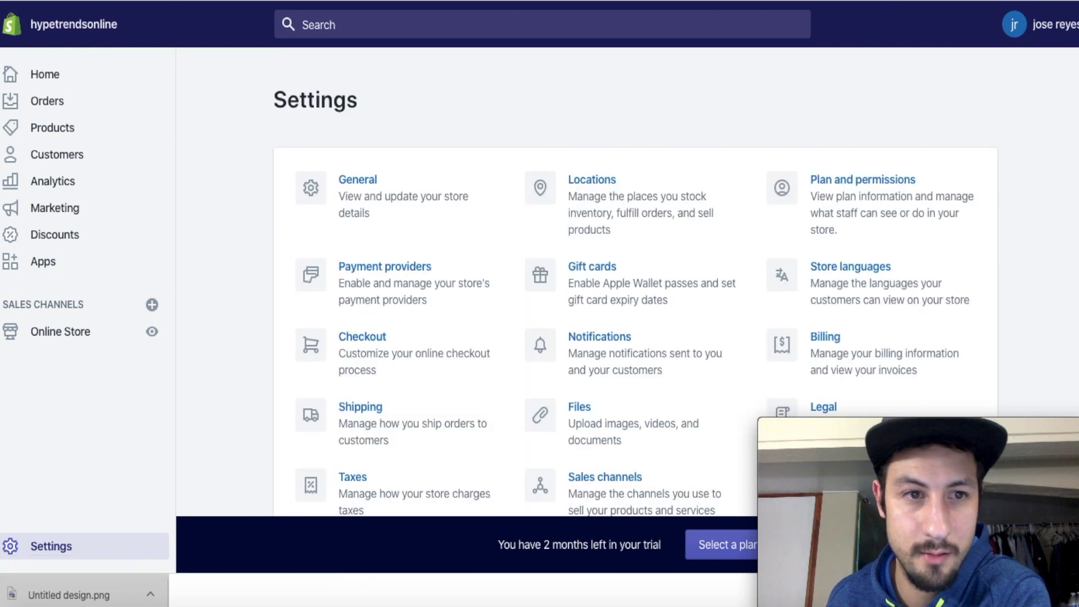
- Open the general shipping rates and review Domestic and Rest of World USPS and DHL Express rates
click(406, 425)
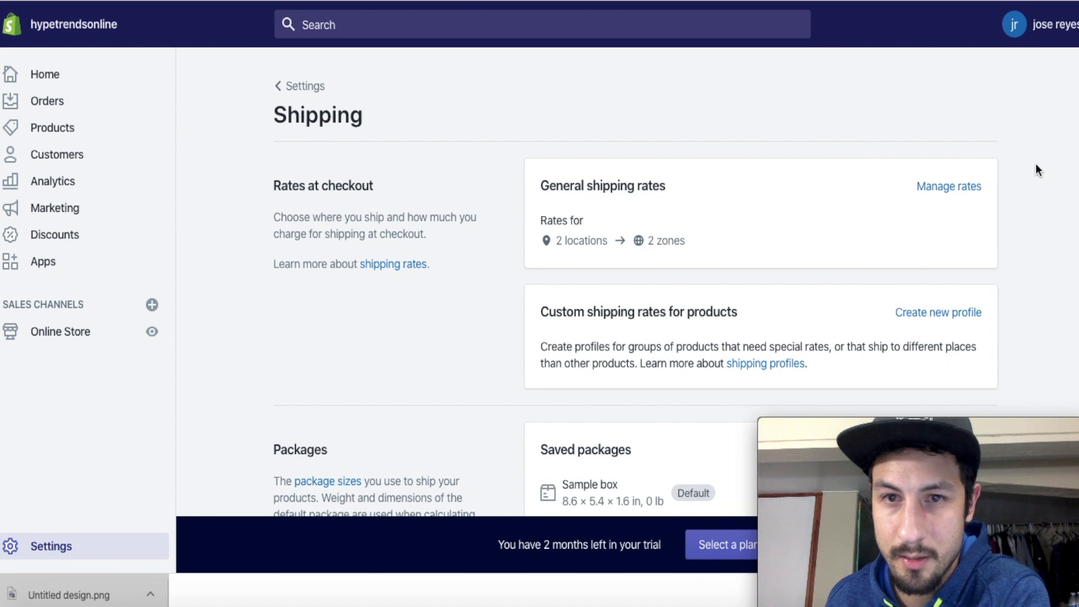
click(949, 187)
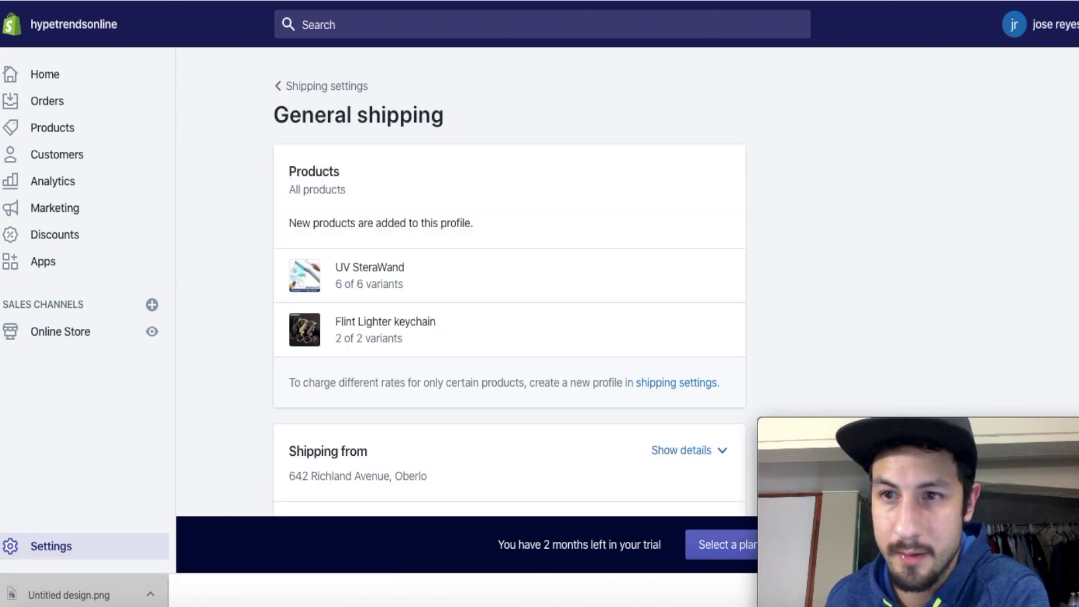
scroll(1075, 91, down, 6)
scroll(510, 281, down, 2)
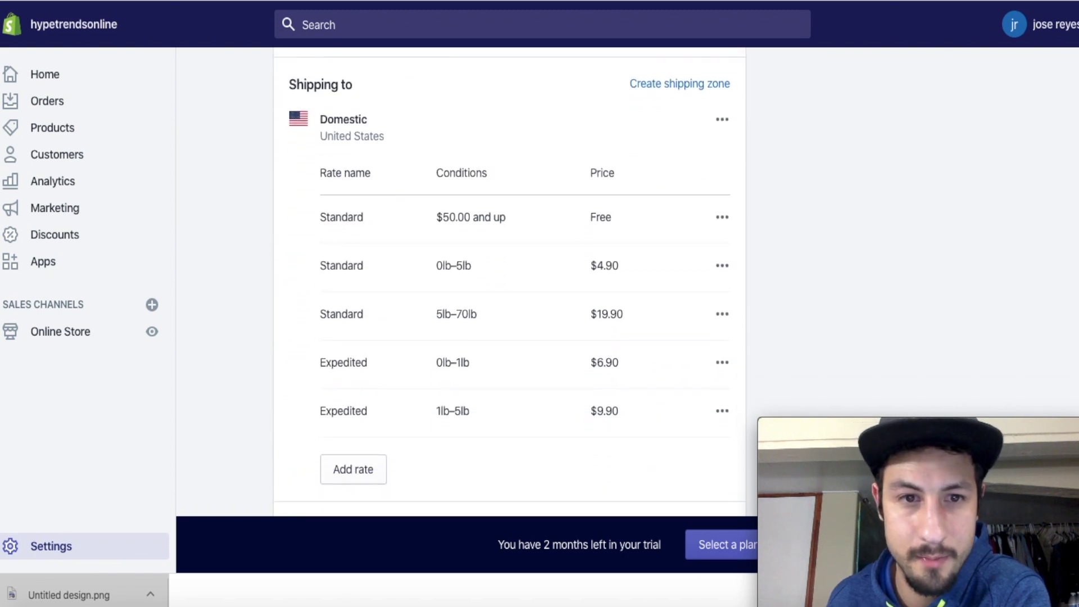
scroll(510, 281, up, 2)
scroll(510, 281, up, 6)
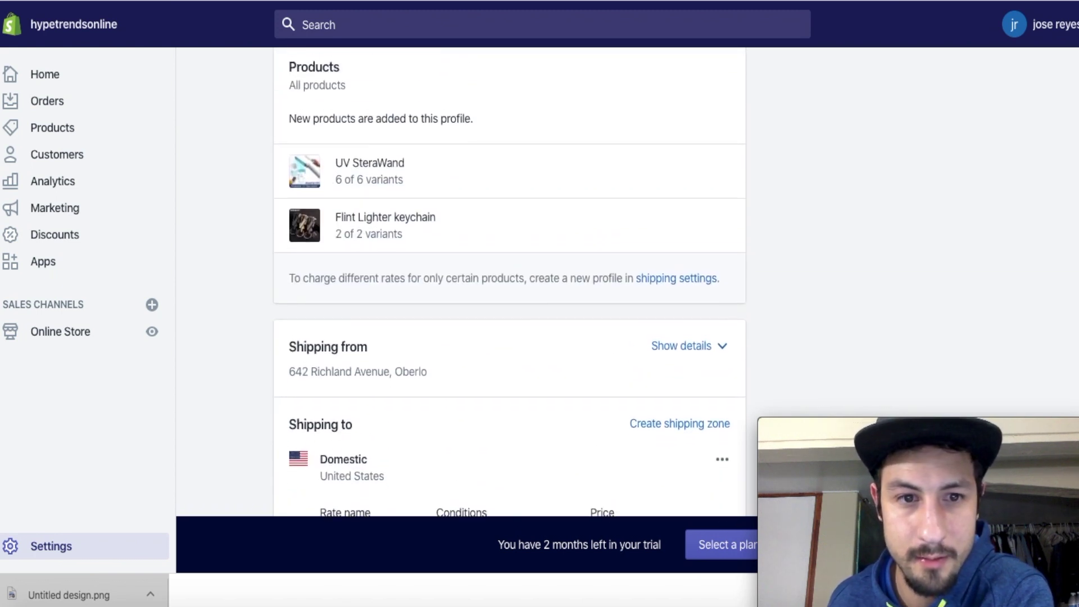
scroll(510, 281, down, 6)
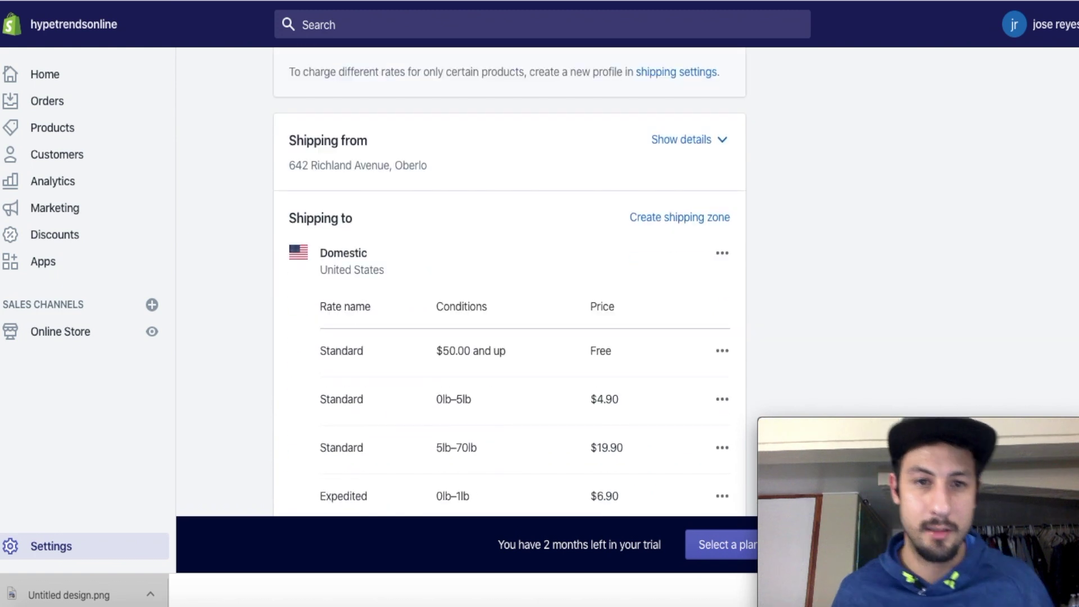
scroll(510, 281, down, 3)
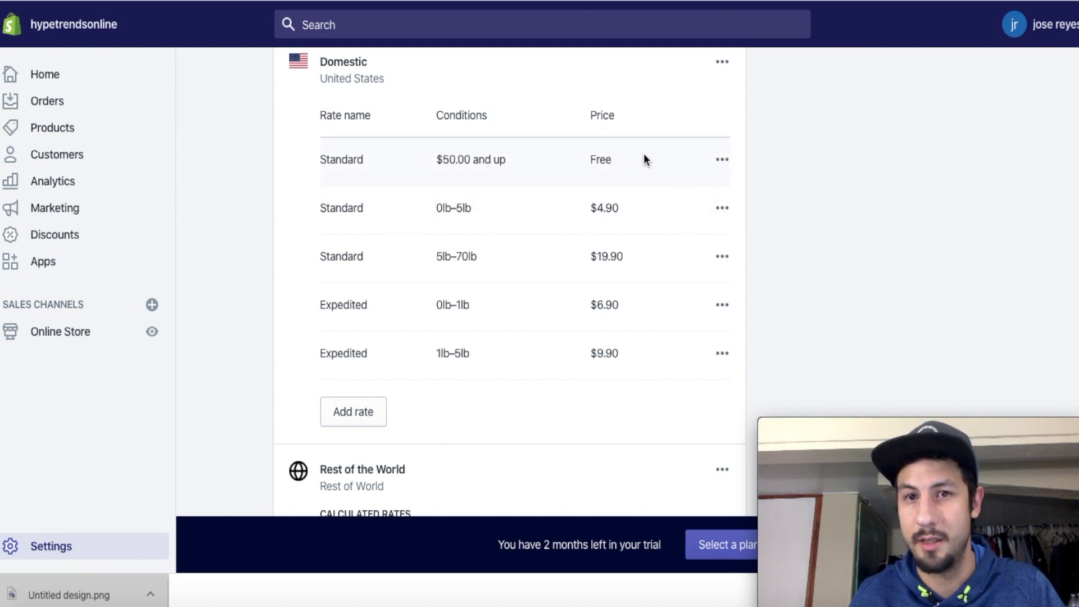
- Check the options for the free Standard rate on orders of $50.00 and up
click(724, 161)
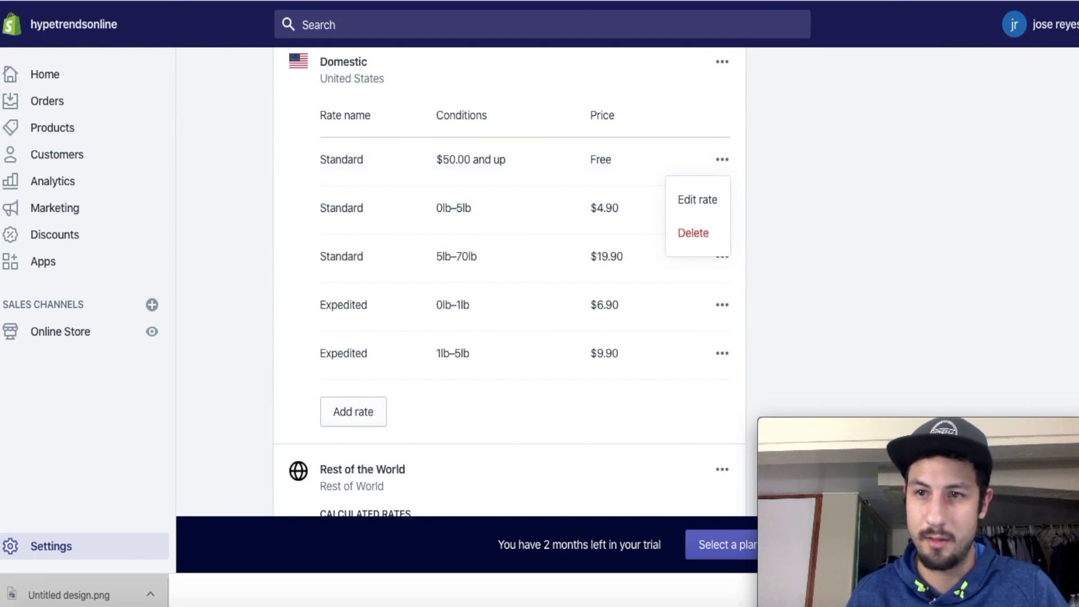
scroll(509, 281, down, 2)
scroll(509, 281, down, 5)
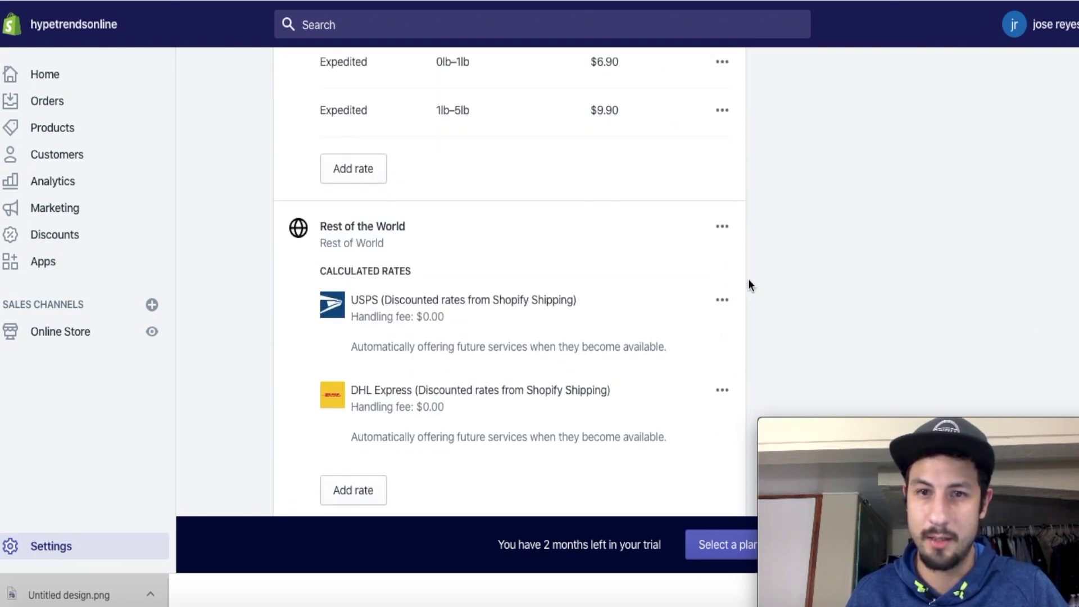
scroll(509, 281, up, 12)
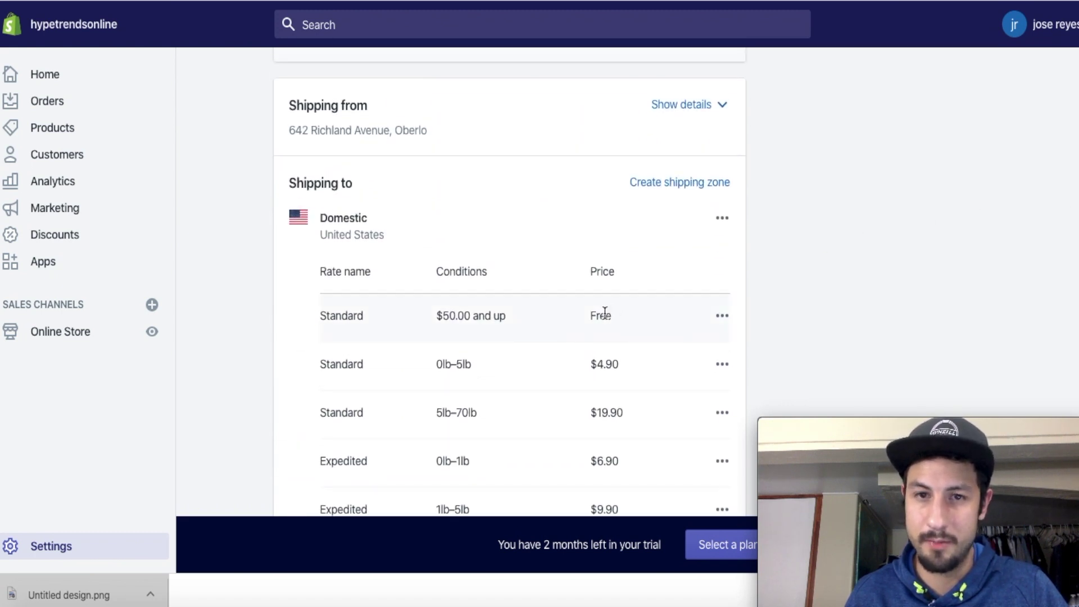
click(722, 317)
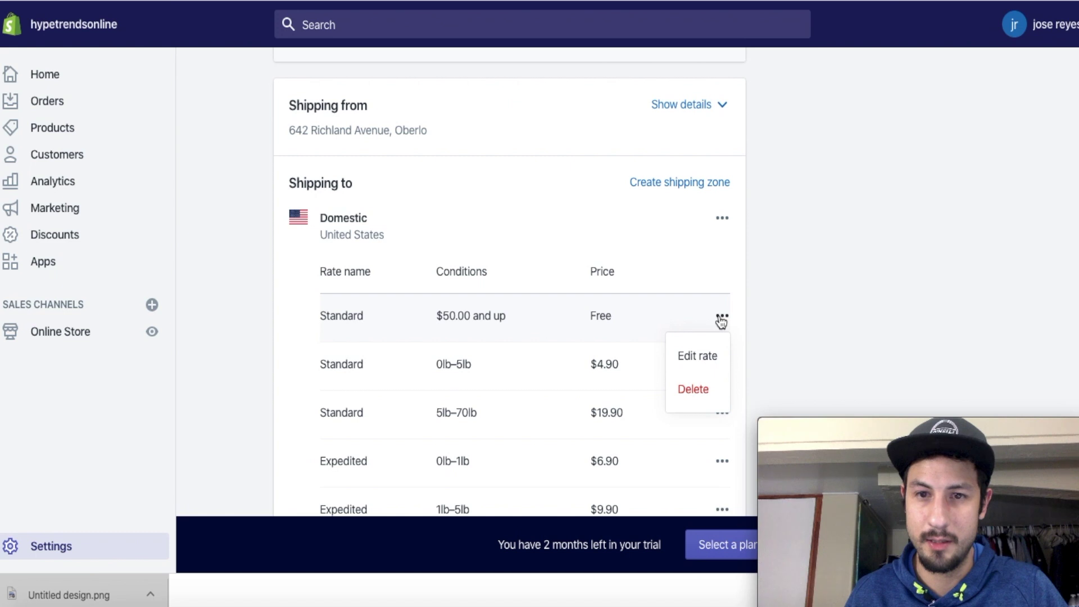
click(715, 355)
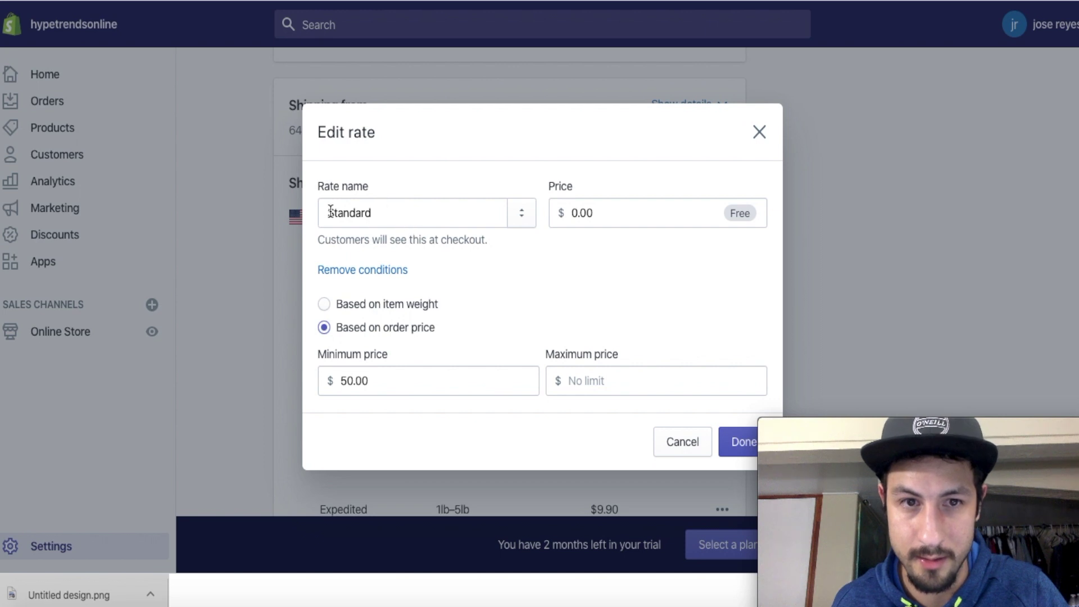
click(527, 223)
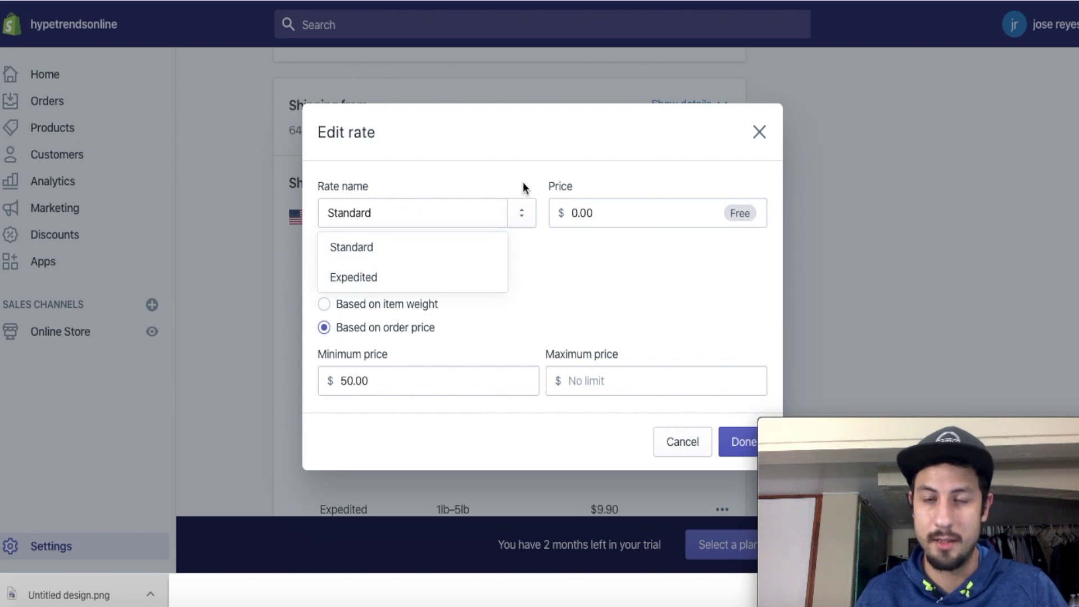
click(538, 242)
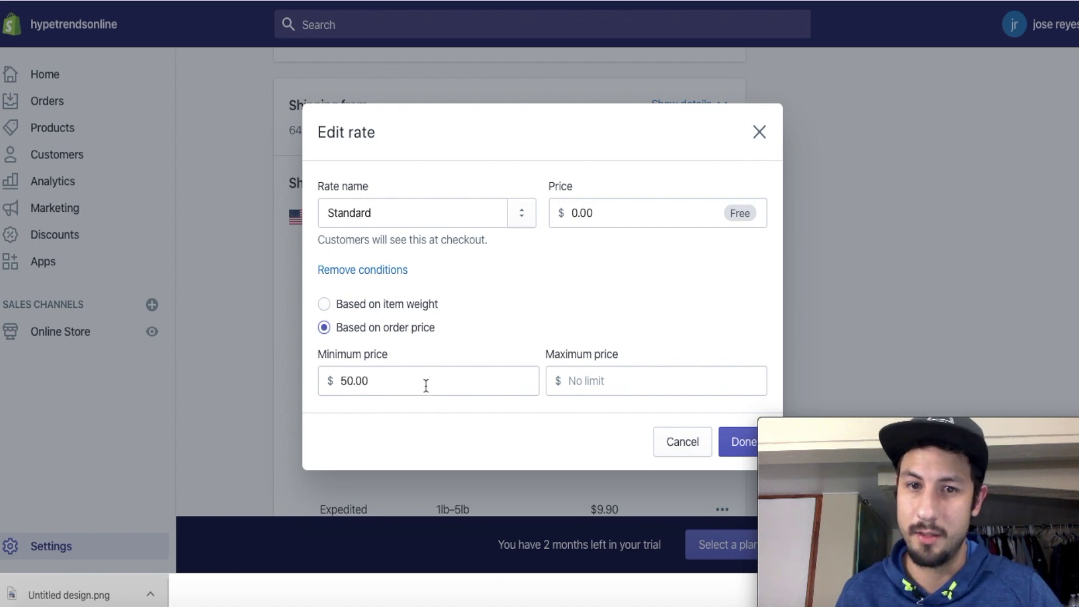
key(Return)
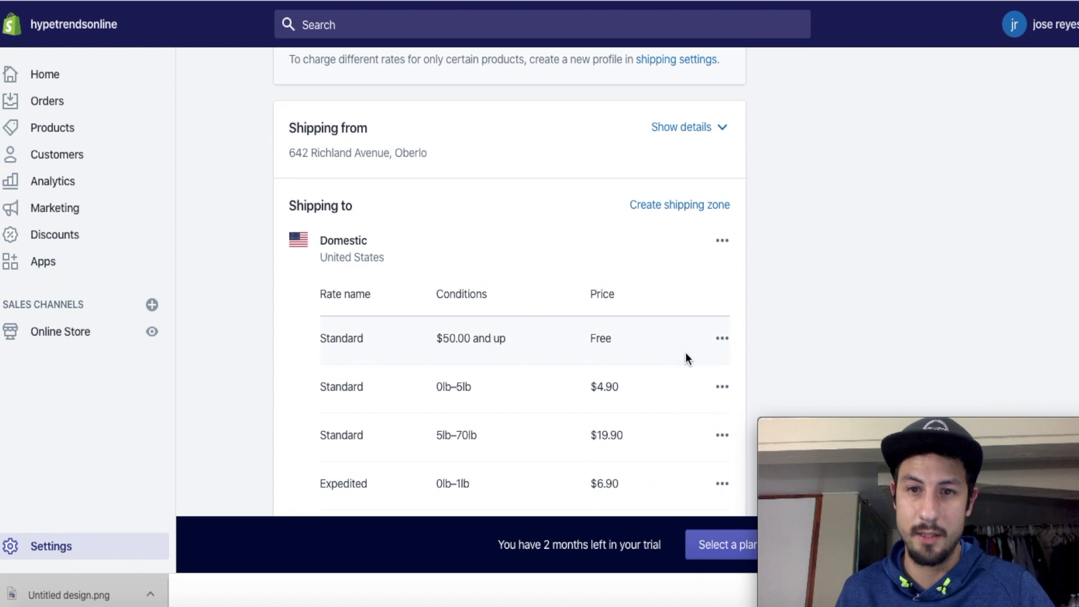
click(721, 341)
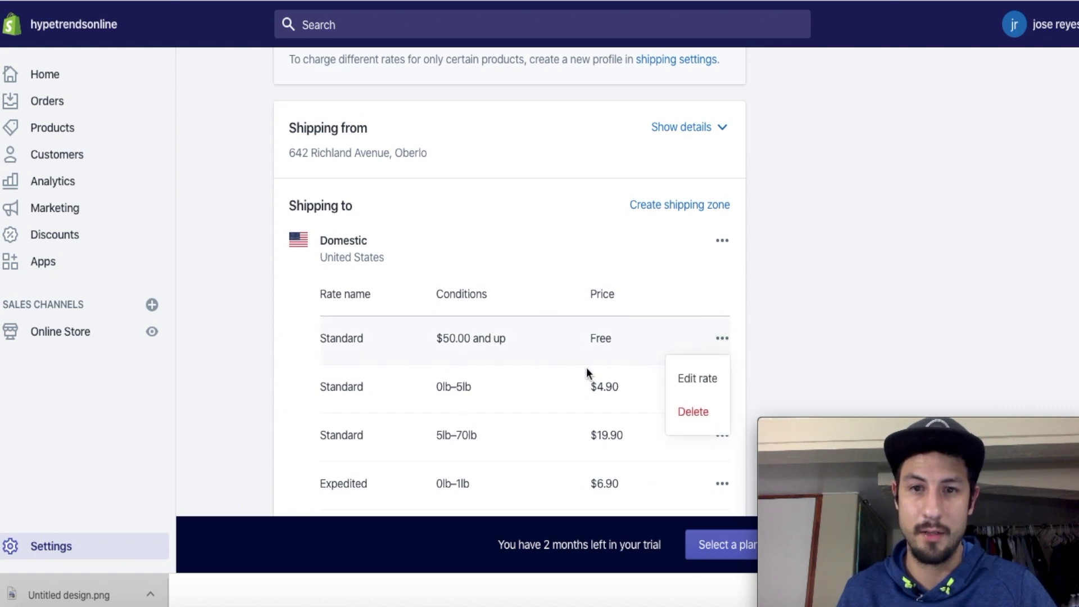
click(694, 380)
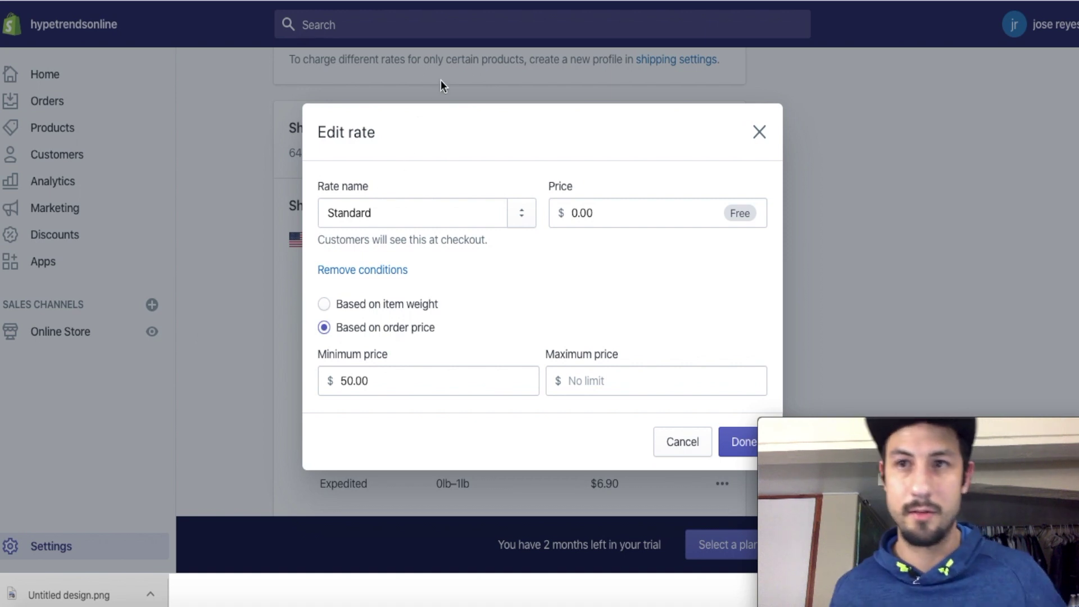
click(761, 134)
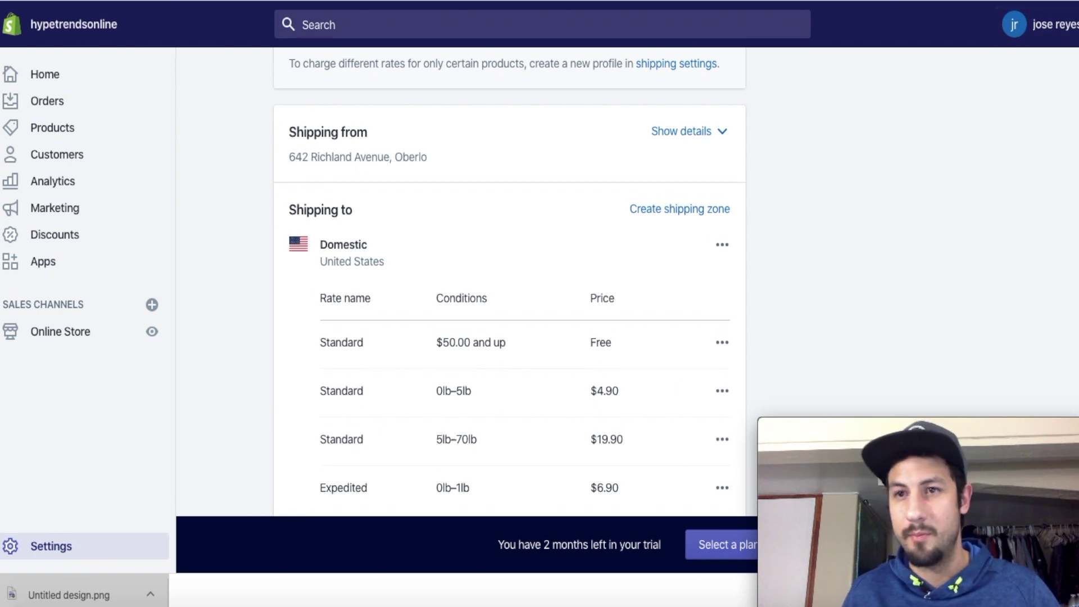
- Go back to Shipping settings and review its 2-zone general rates and Sample box package
scroll(510, 281, up, 6)
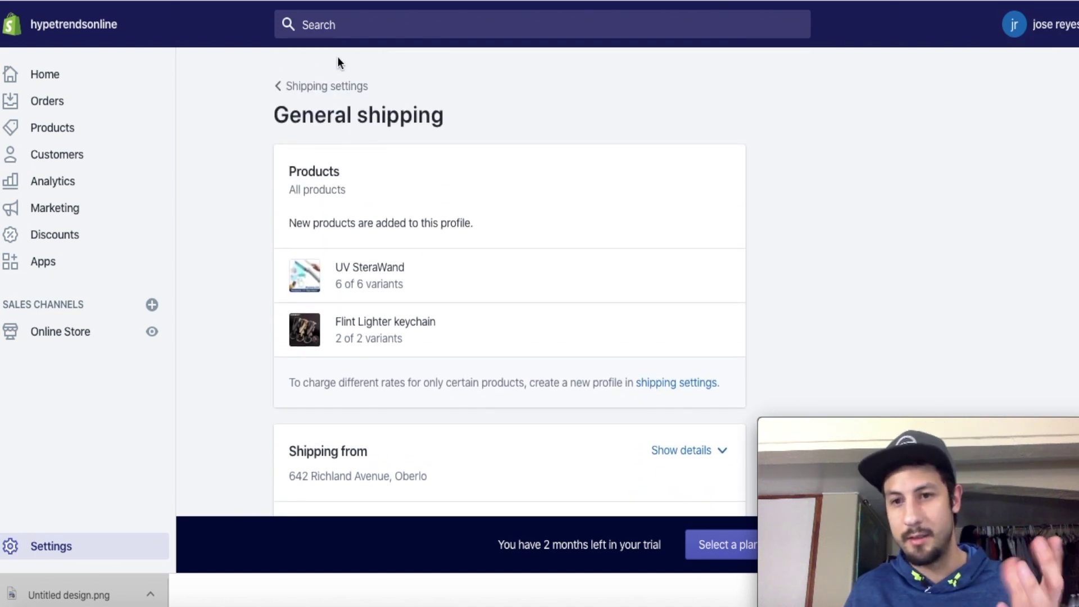
click(298, 89)
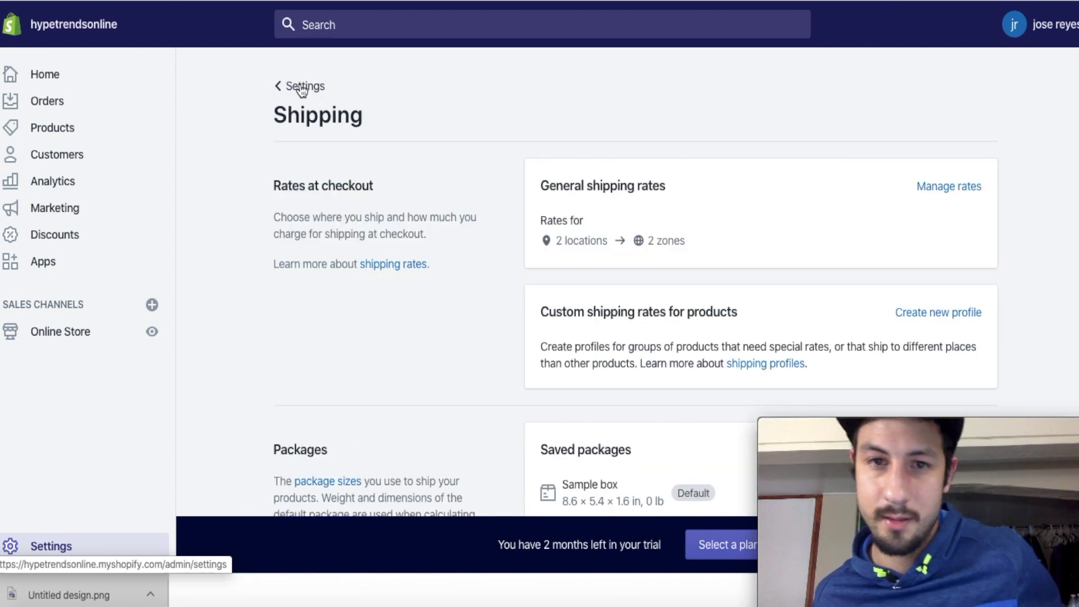
scroll(484, 69, down, 3)
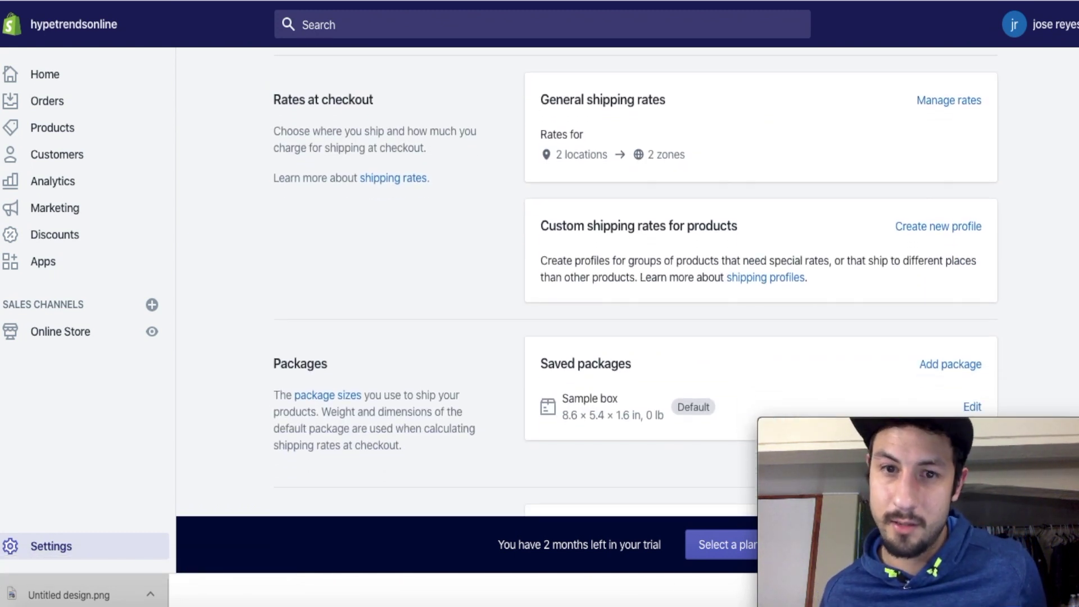
scroll(657, 314, down, 10)
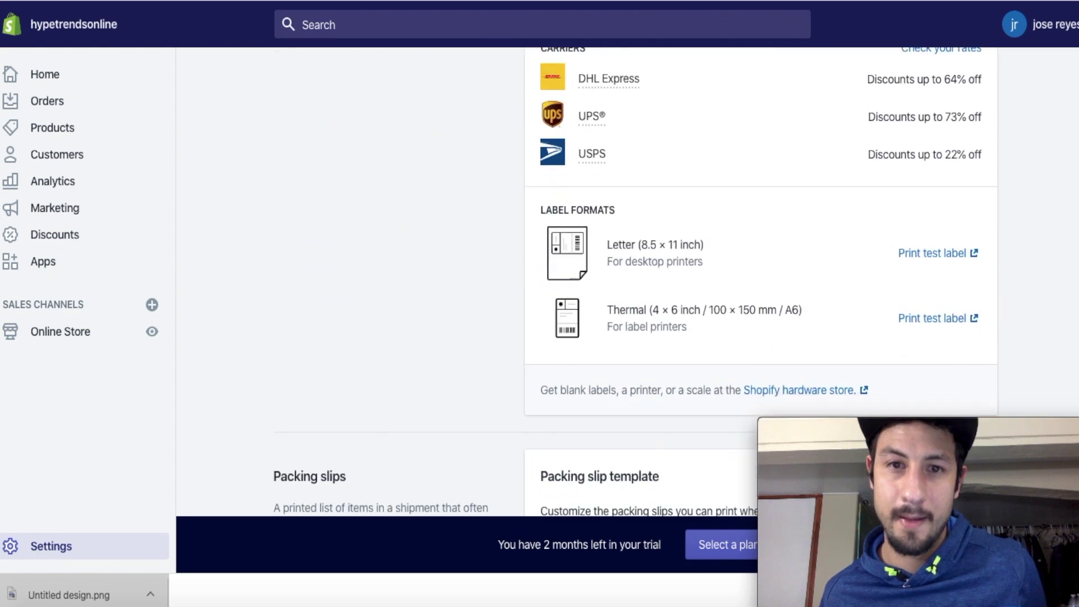
scroll(939, 371, down, 2)
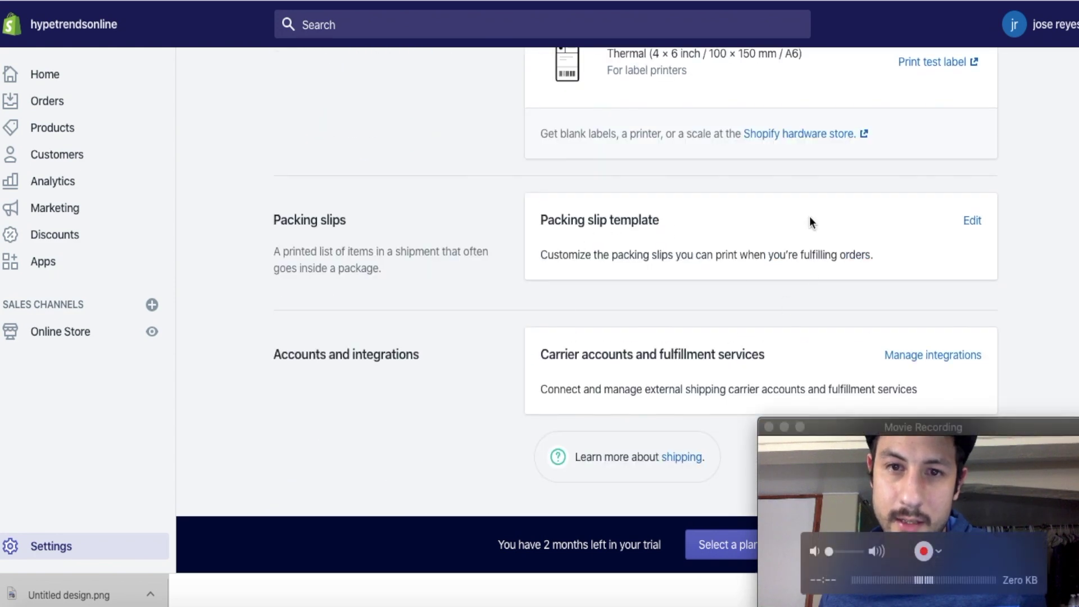
scroll(628, 281, up, 15)
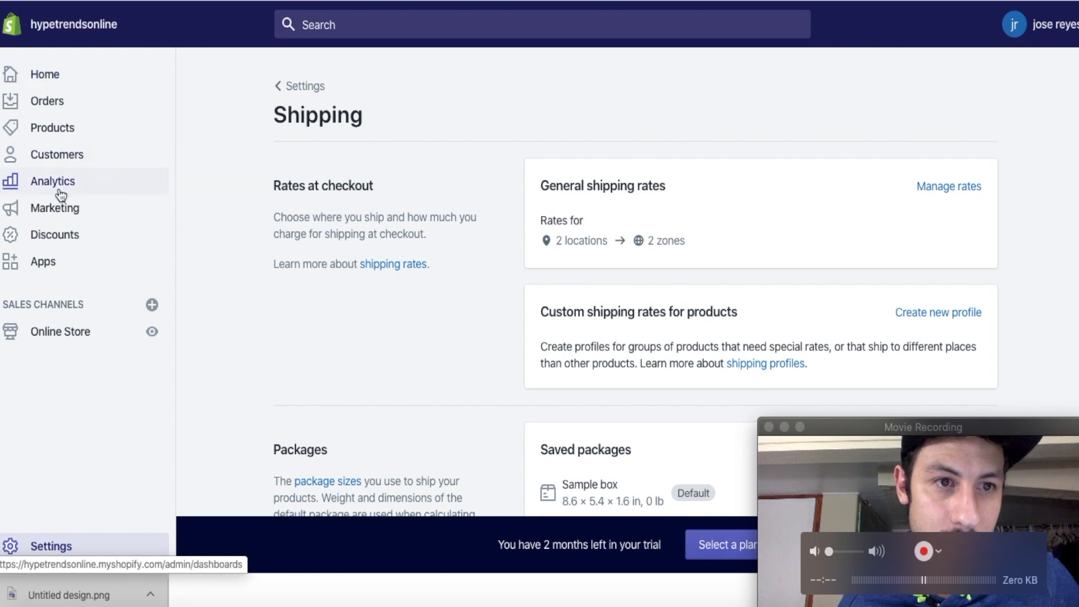
- Open All products to see Flint Lighter keychain (991 in stock) and UV SteraWand (4,485 in stock)
click(63, 130)
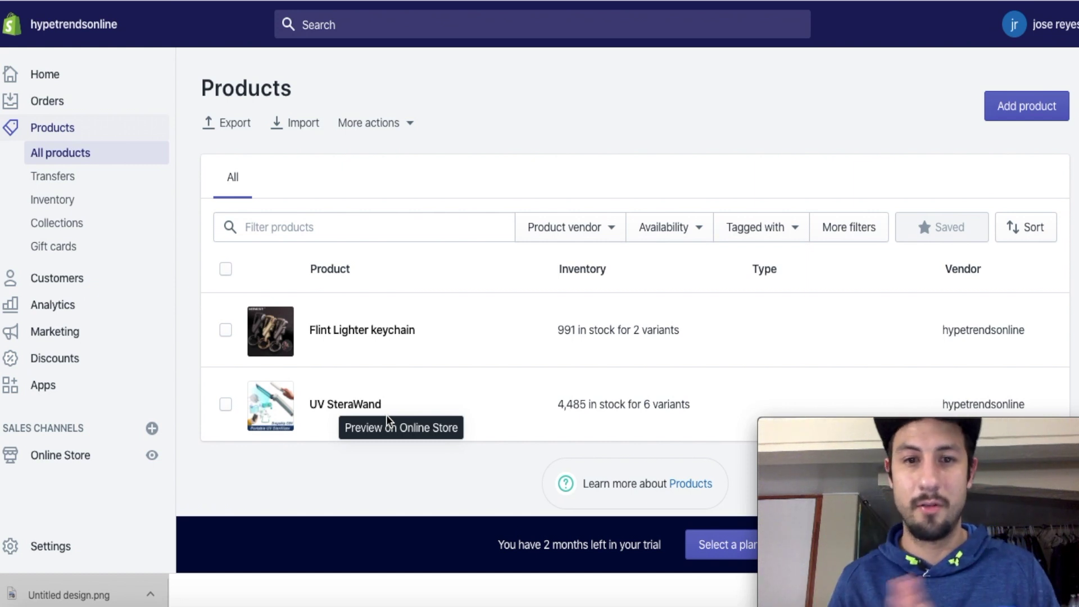
mouse_move(402, 406)
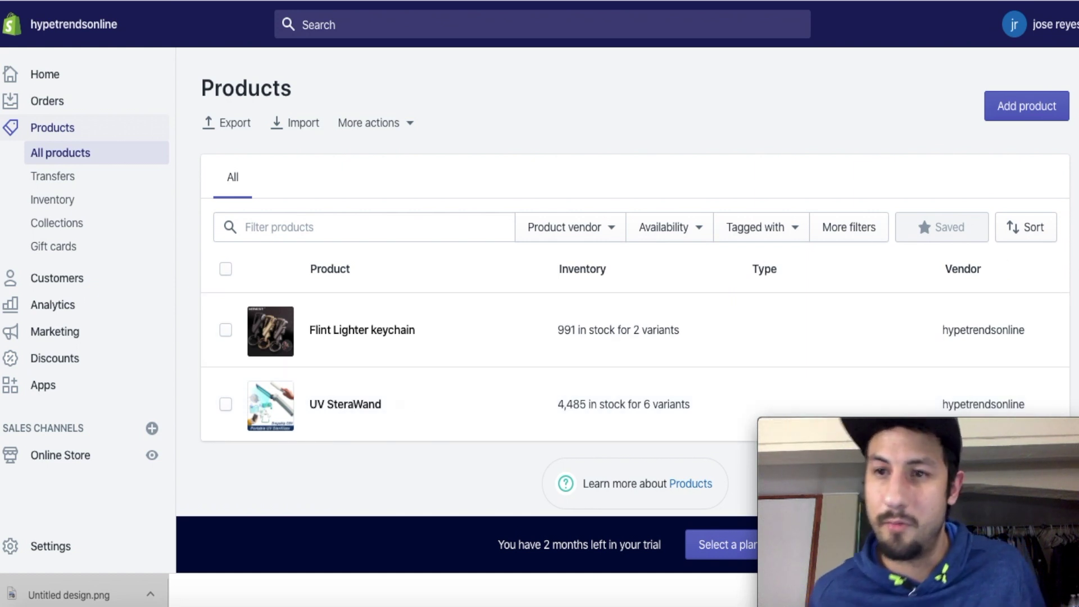
scroll(635, 281, down, 1)
scroll(636, 282, up, 1)
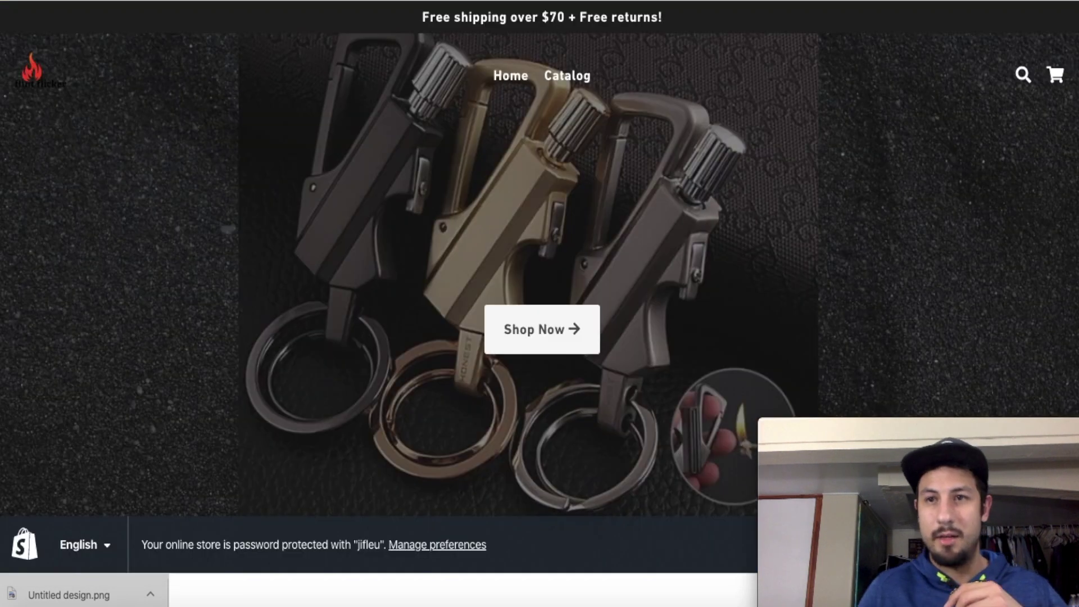
- Scroll the storefront preview back to the hero banner, then switch to the Pexels camping photos tab
scroll(539, 319, down, 10)
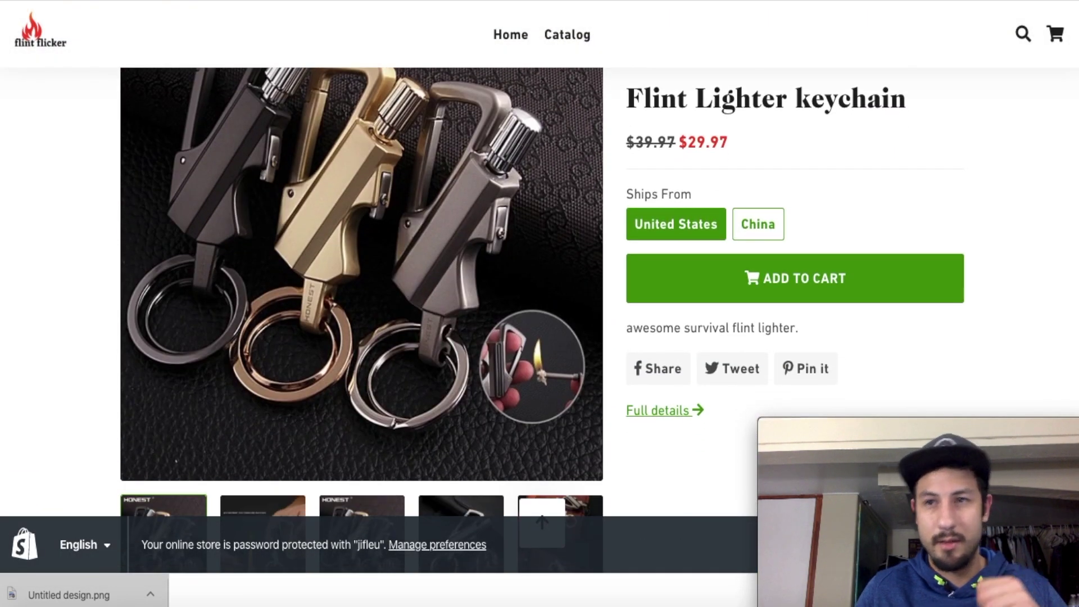
scroll(460, 50, up, 10)
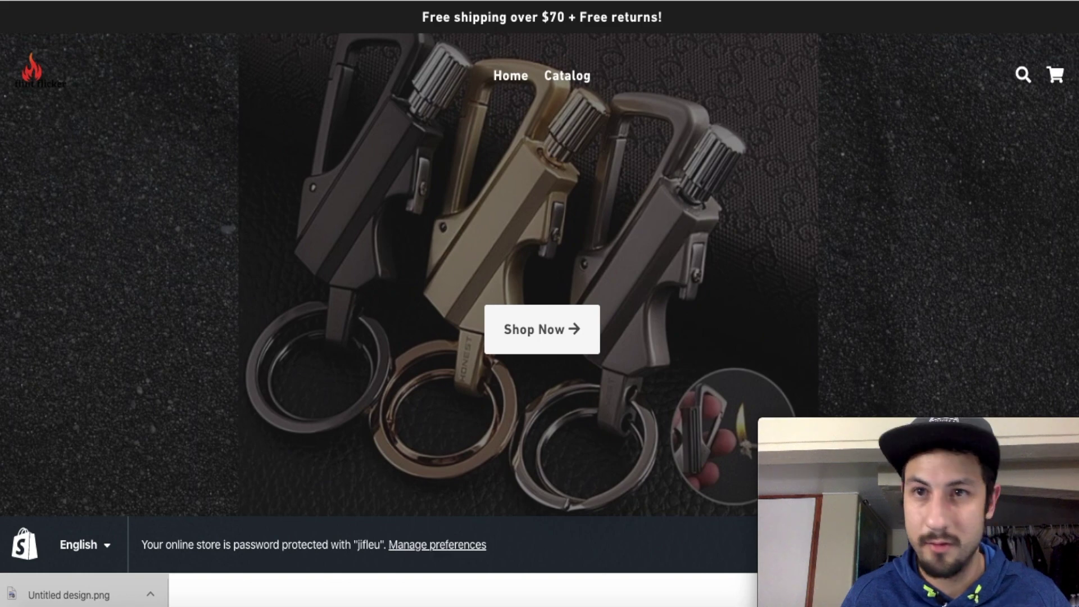
key(ctrl+Tab)
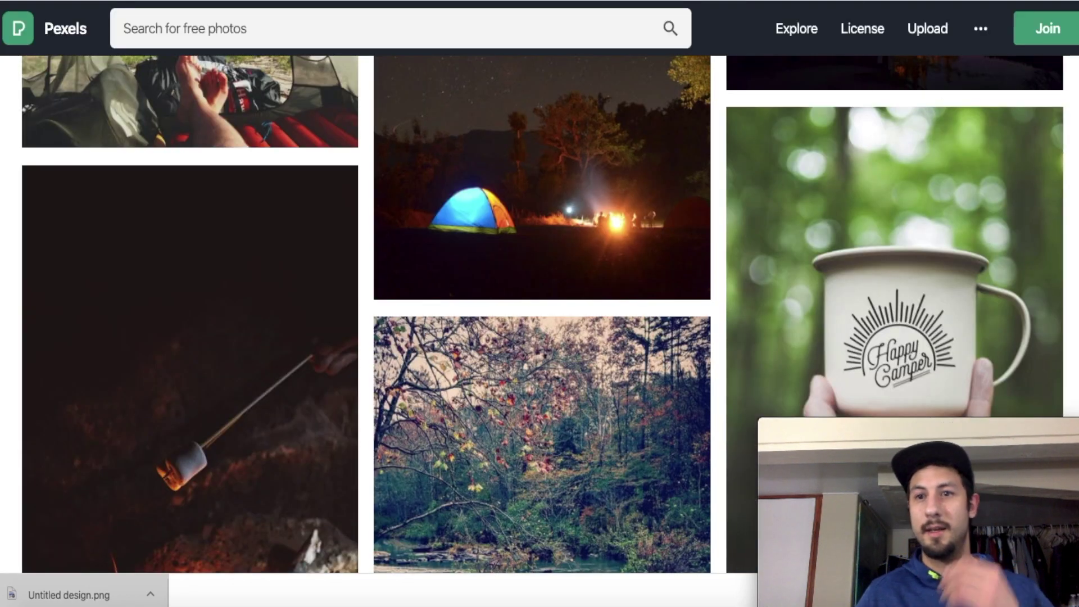
scroll(540, 315, up, 20)
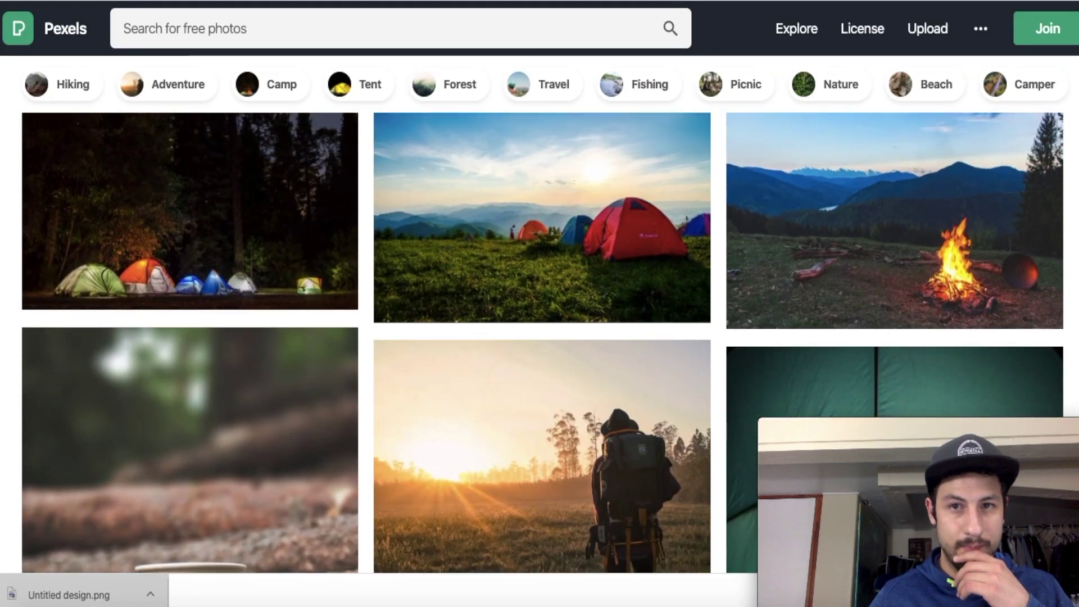